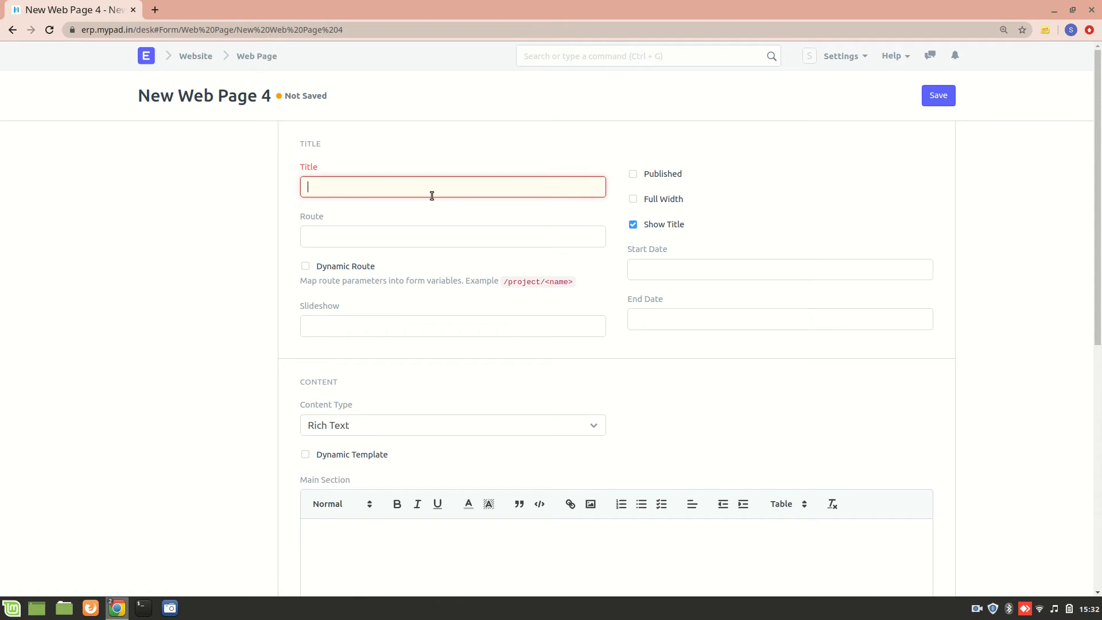
# Title the new web page "index page", mark it Published with Show Title off, and save it
pyautogui.write('index page')
pyautogui.click(446, 232)
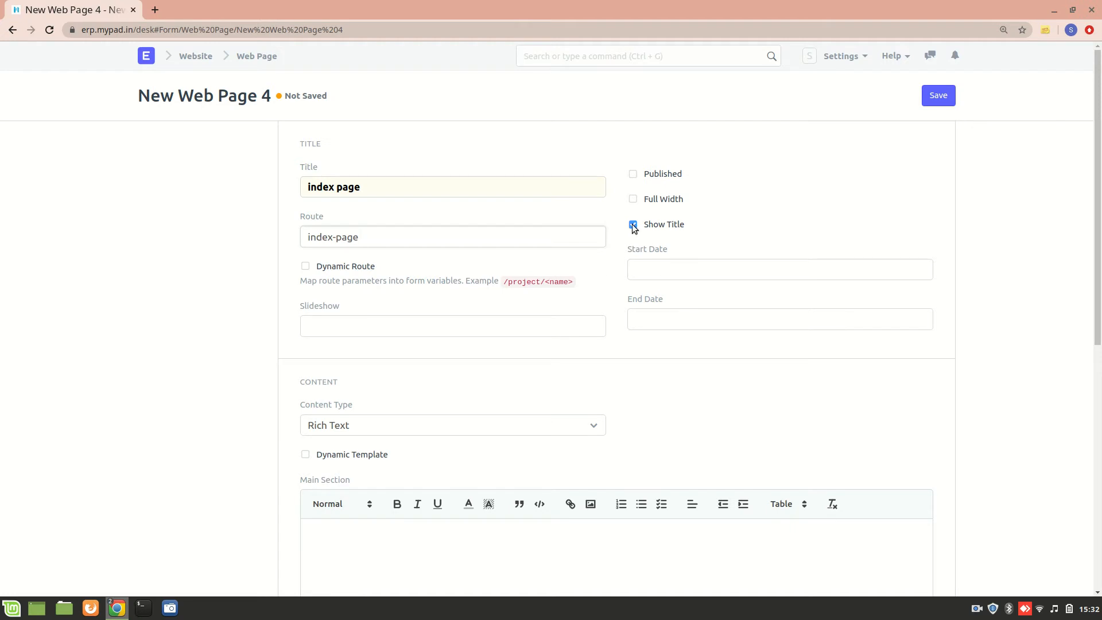
pyautogui.click(633, 175)
pyautogui.click(944, 95)
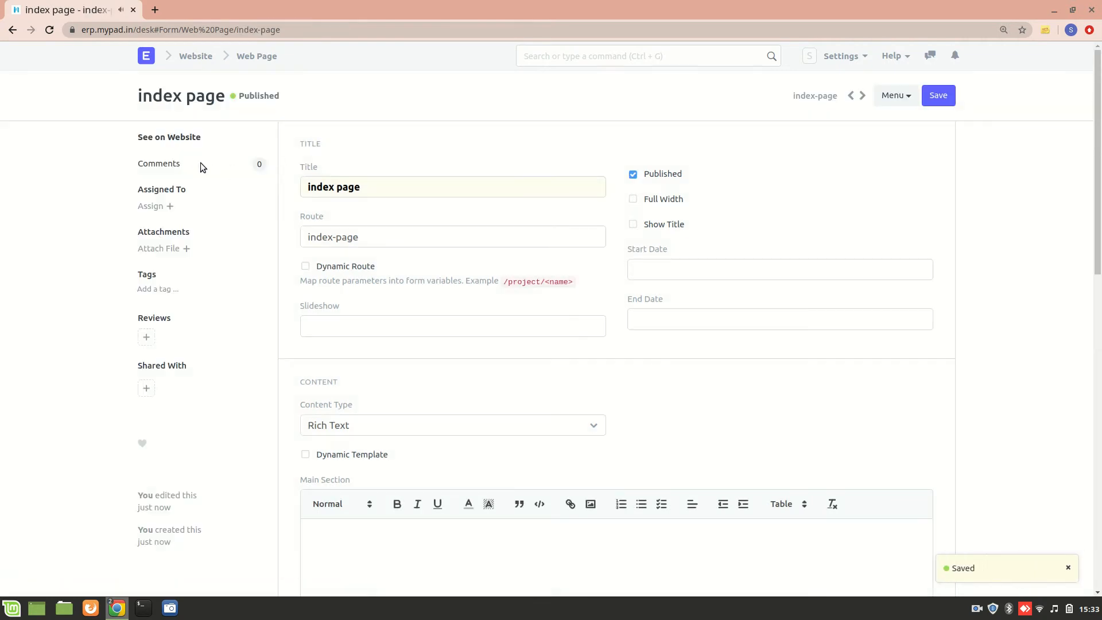
# View the saved index page on the website and compare it with its edit form
pyautogui.click(185, 144)
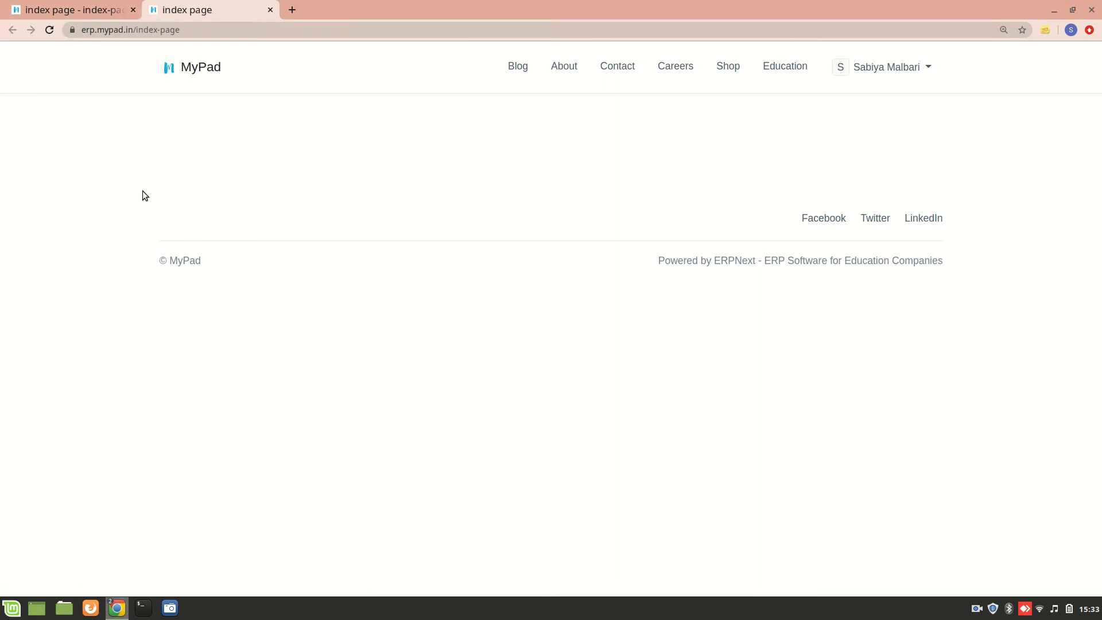
pyautogui.click(75, 8)
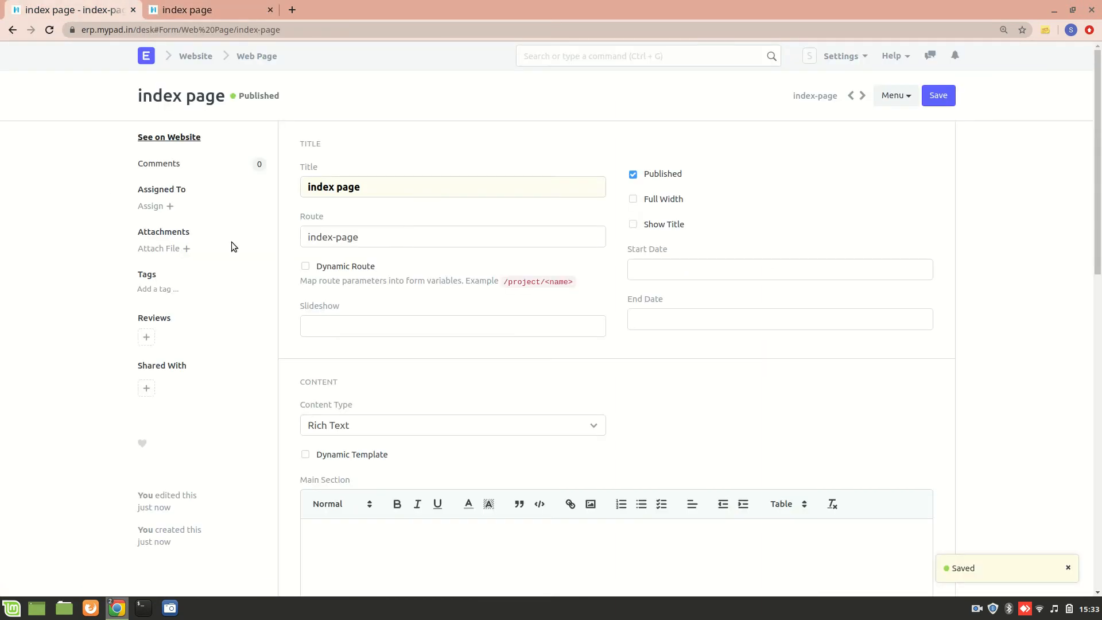
pyautogui.click(207, 6)
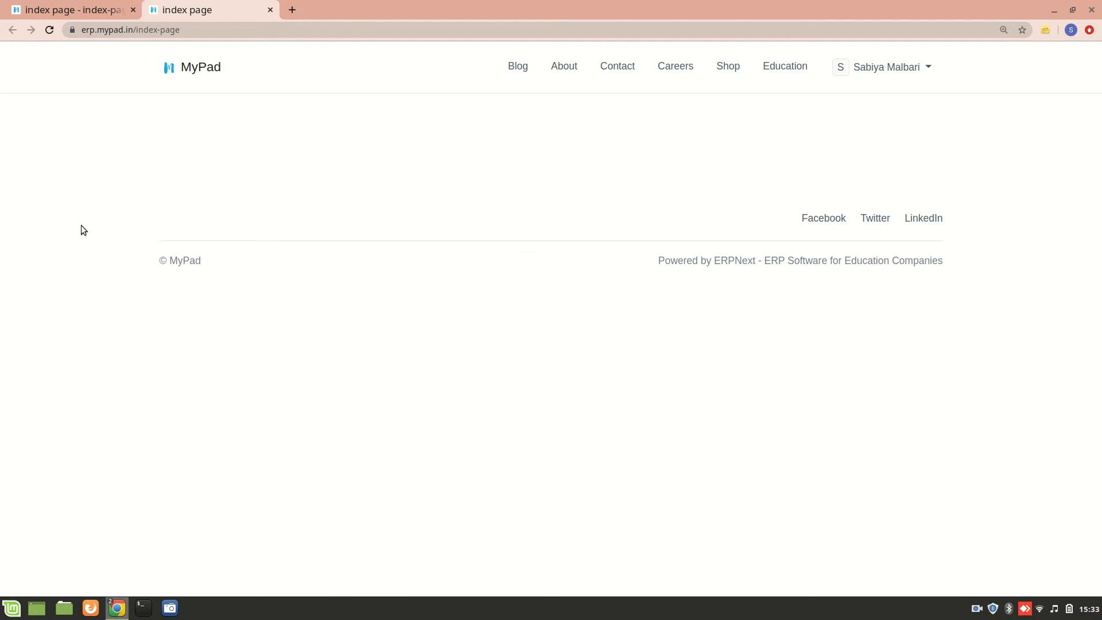
pyautogui.click(40, 6)
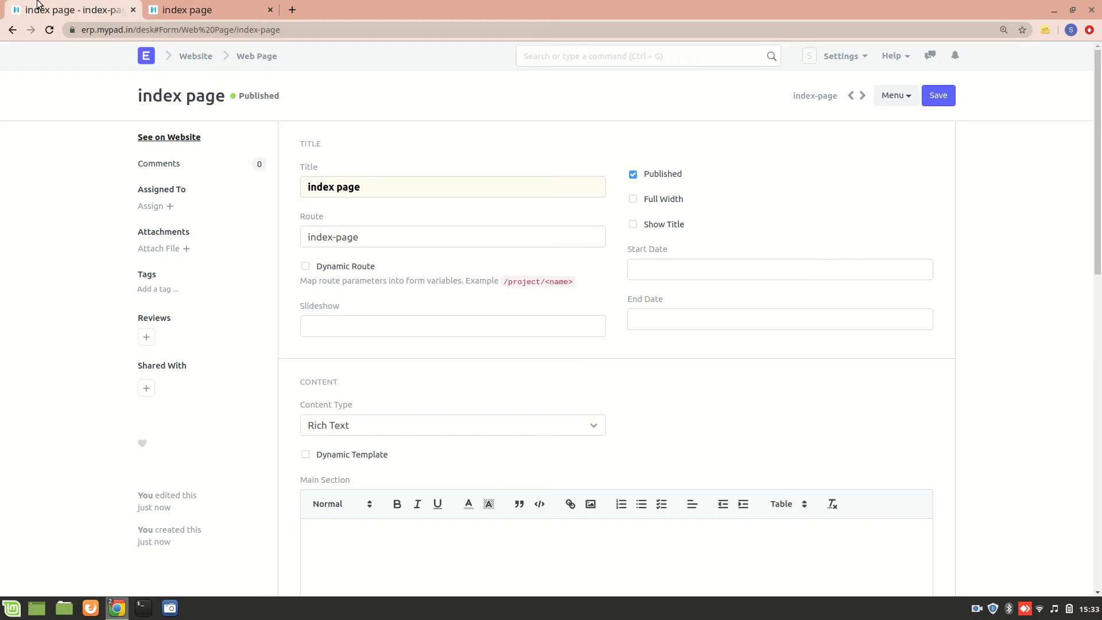
# Open Website Settings in a duplicate of the index page's edit tab
pyautogui.rightClick(101, 5)
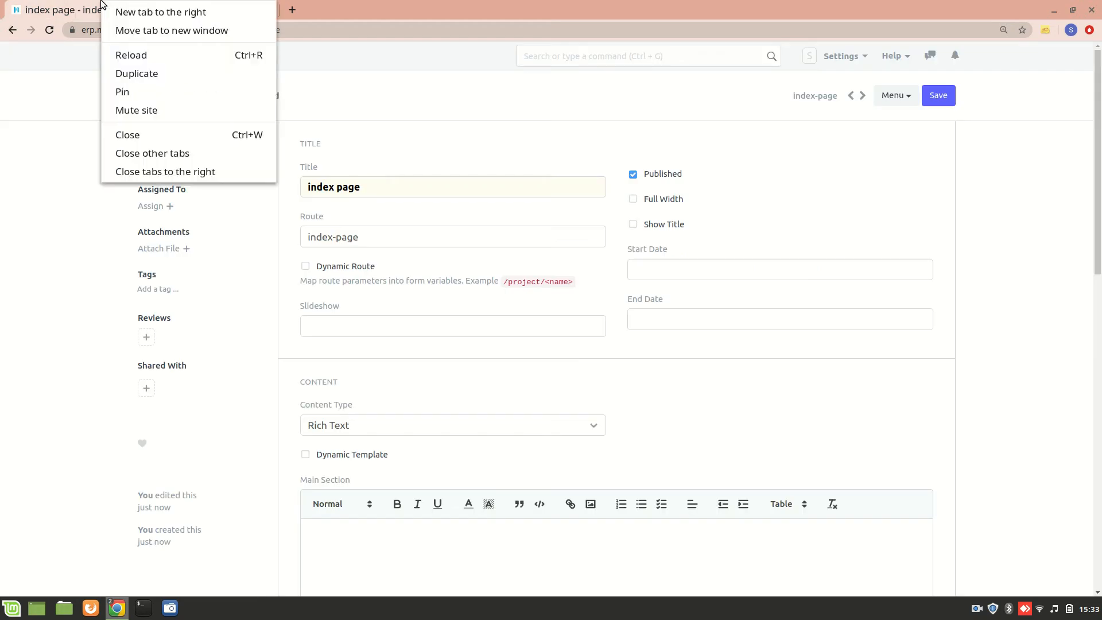
pyautogui.click(170, 75)
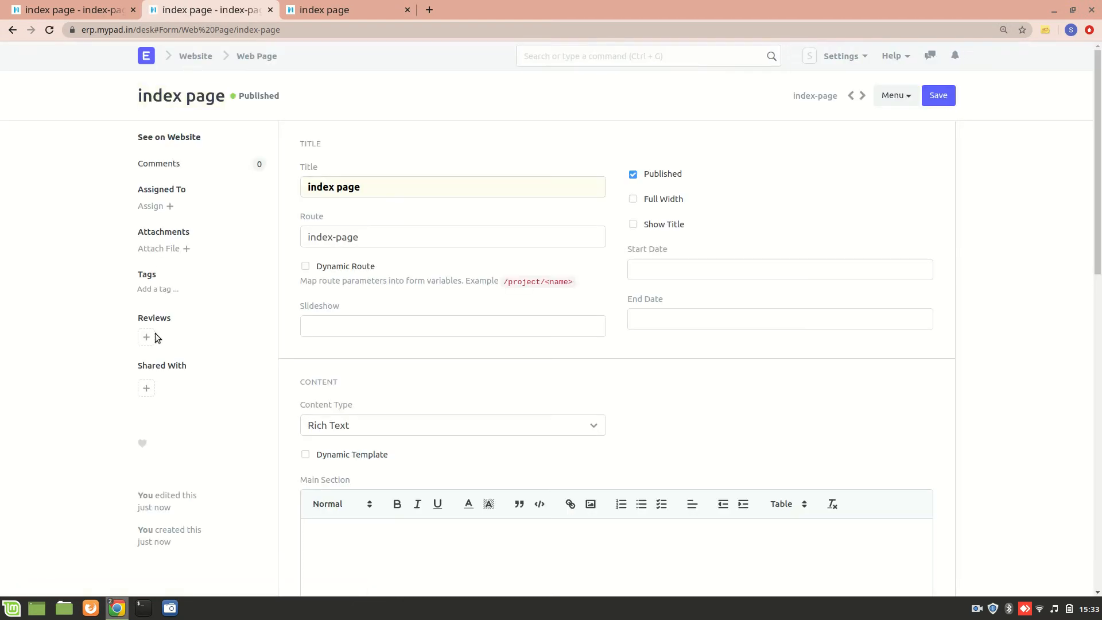
pyautogui.click(195, 57)
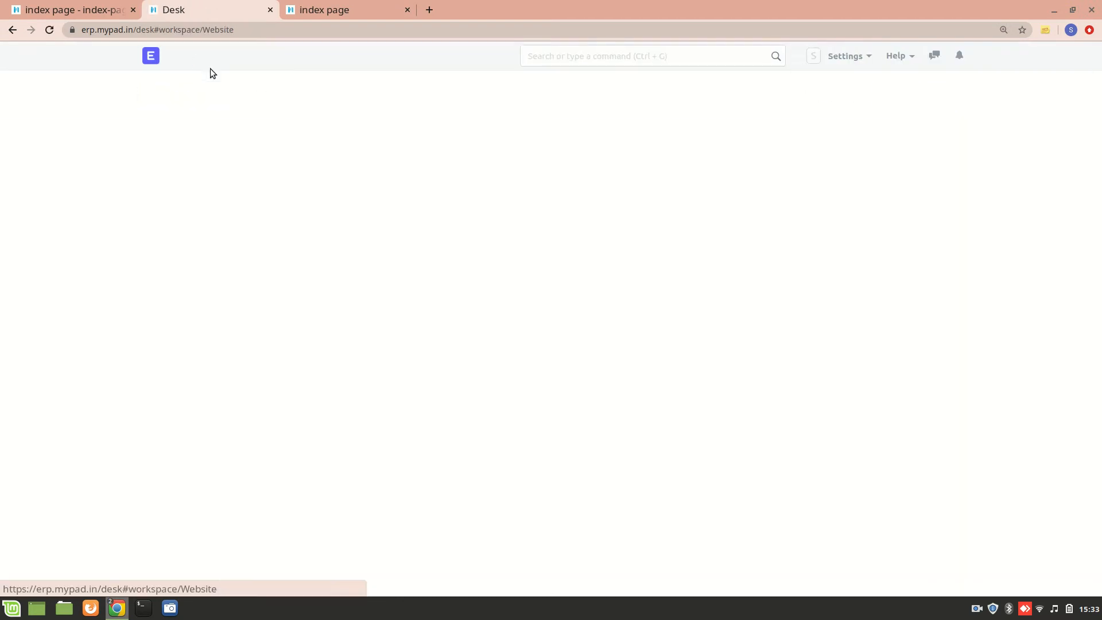
pyautogui.scroll(-2, 376, 421)
pyautogui.click(577, 256)
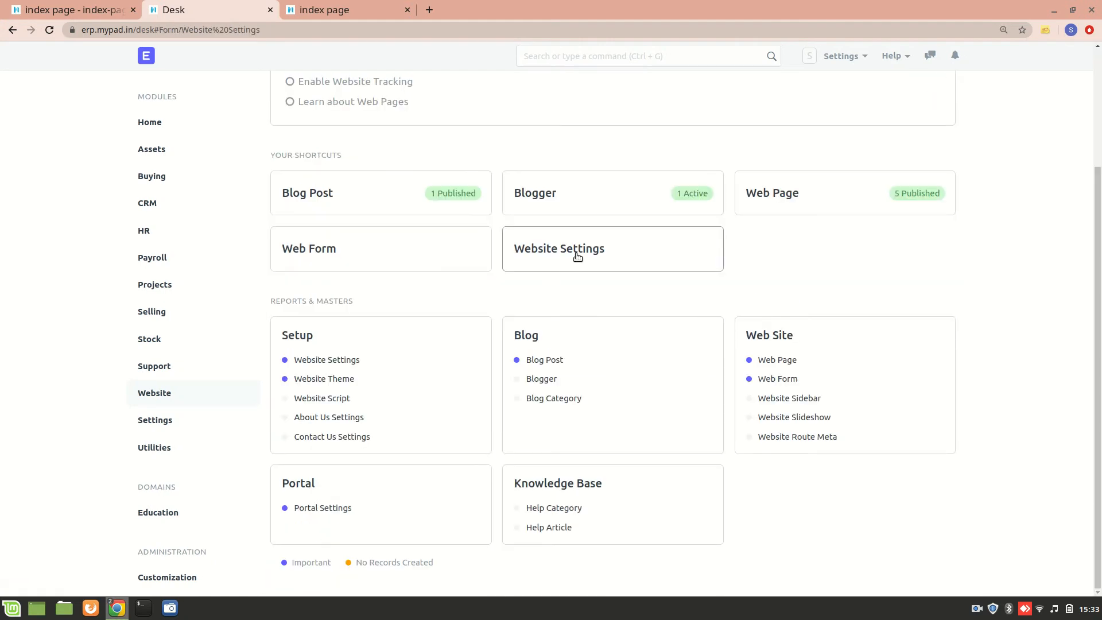
# Expand the Navbar section in Website Settings and compare its Top Bar Items with the published page
pyautogui.scroll(-4, 345, 275)
pyautogui.click(345, 187)
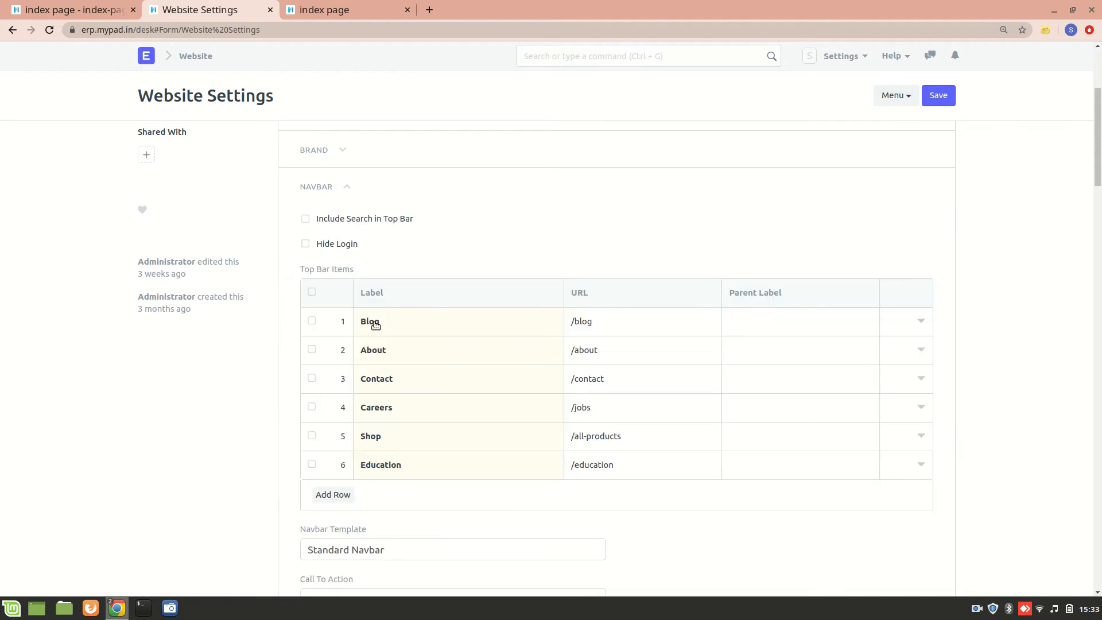
pyautogui.click(362, 8)
pyautogui.click(213, 8)
# Expand the Footer section in Website Settings and examine the copyright, address and footer items
pyautogui.scroll(-5, 321, 293)
pyautogui.click(315, 357)
pyautogui.scroll(-5, 314, 361)
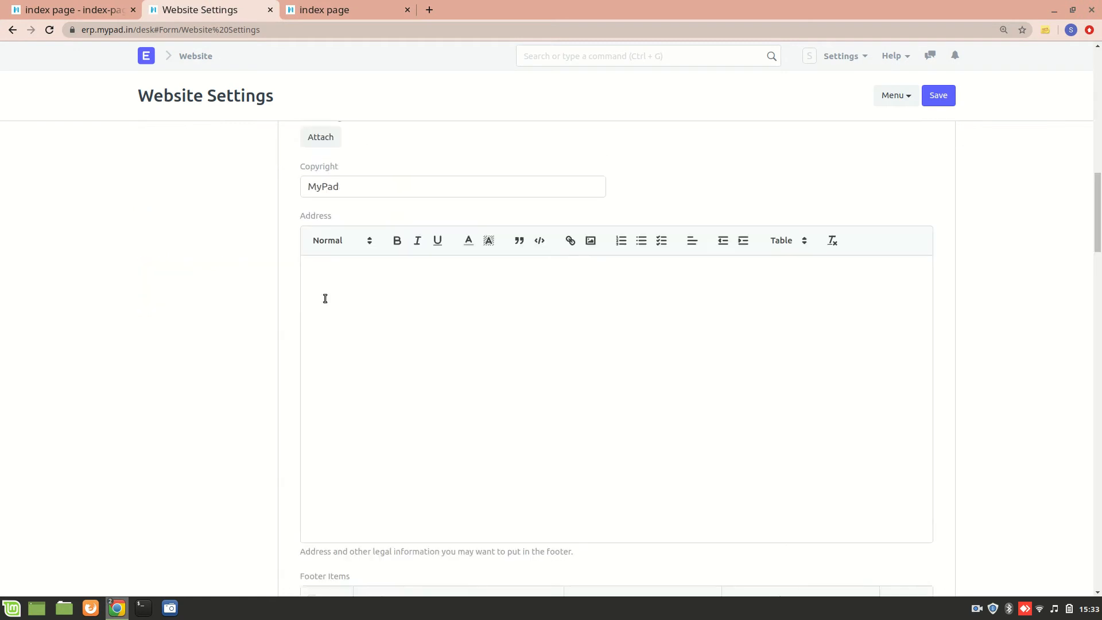
pyautogui.scroll(-6, 314, 361)
# Set the index page's Content Type to Page Builder
pyautogui.click(103, 7)
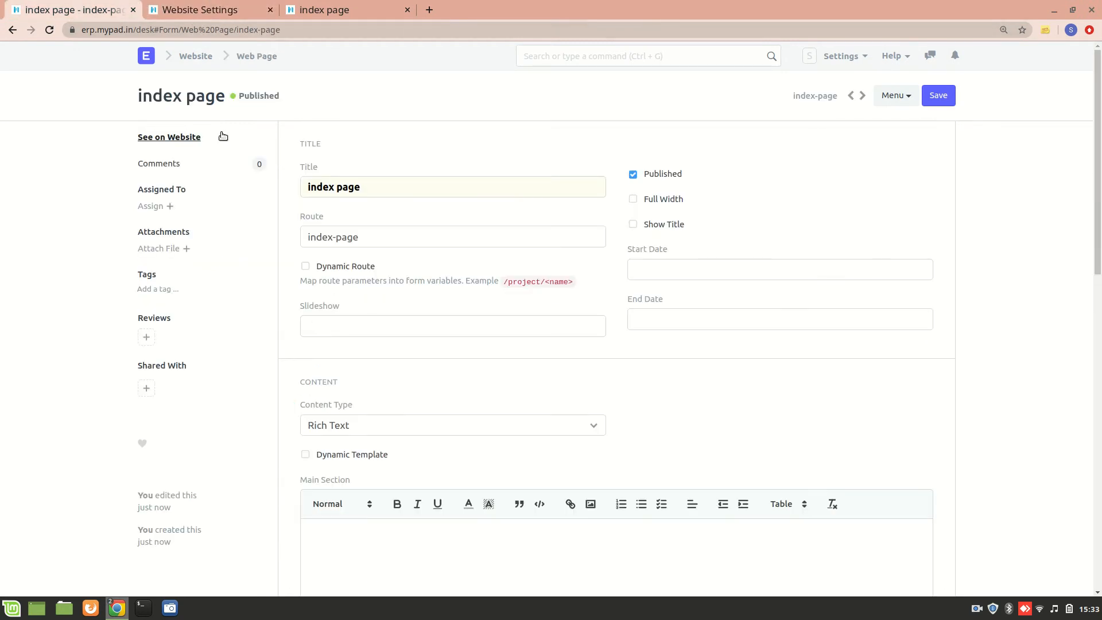
pyautogui.scroll(-6, 205, 348)
pyautogui.scroll(1, 239, 228)
pyautogui.scroll(5, 239, 224)
pyautogui.scroll(-2, 342, 412)
pyautogui.click(334, 323)
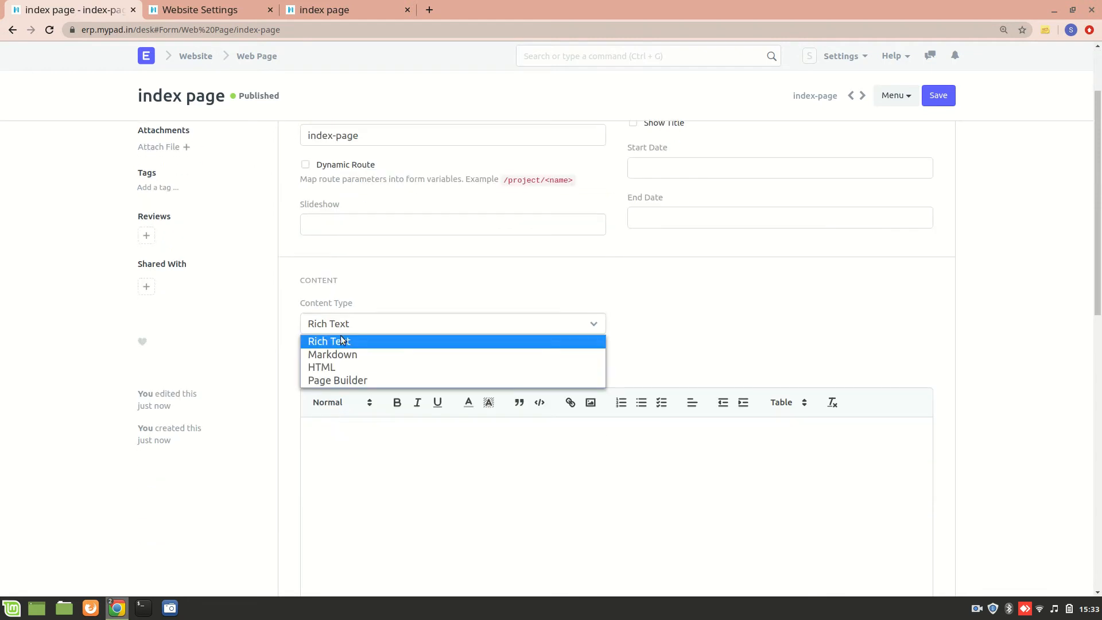
pyautogui.click(357, 375)
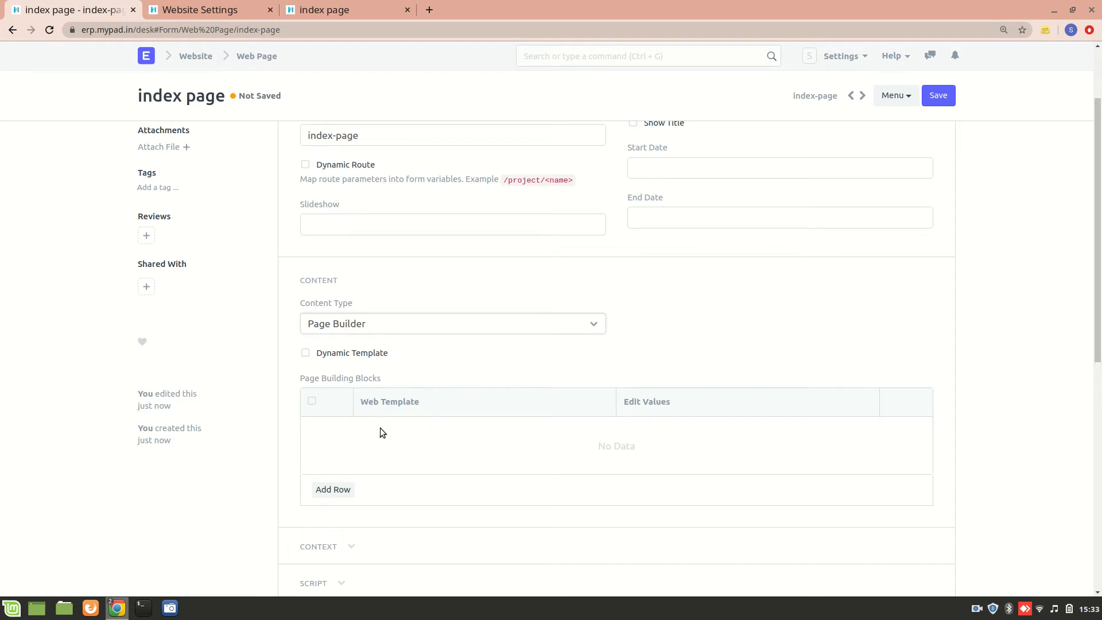
# Add a row to Page Building Blocks with Slideshow as its web template
pyautogui.click(333, 489)
pyautogui.scroll(-5, 350, 487)
pyautogui.click(381, 192)
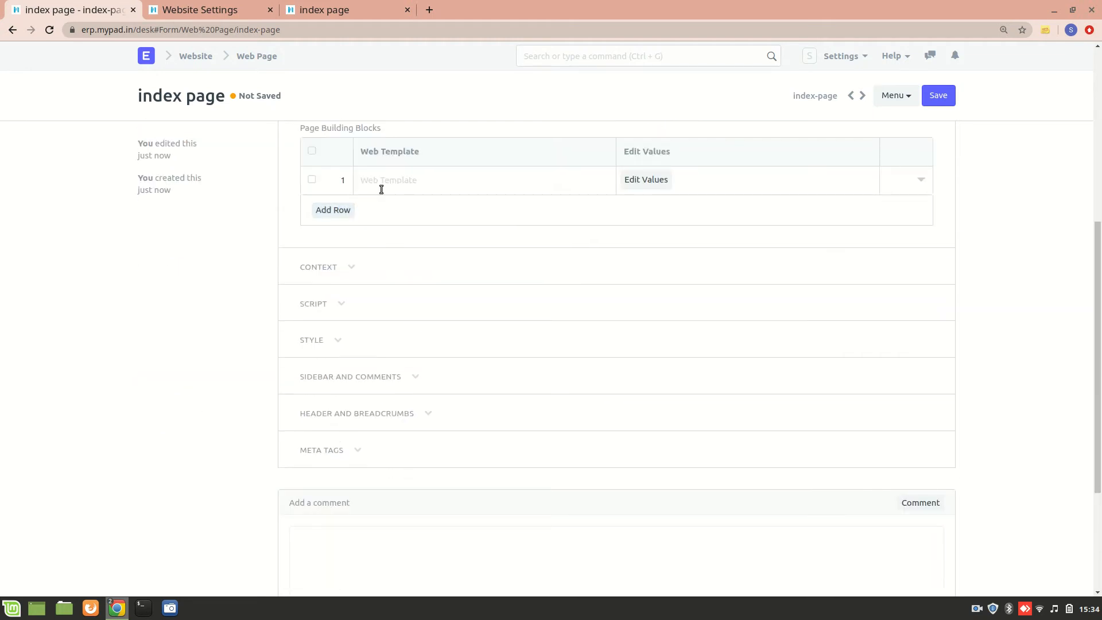
pyautogui.click(418, 180)
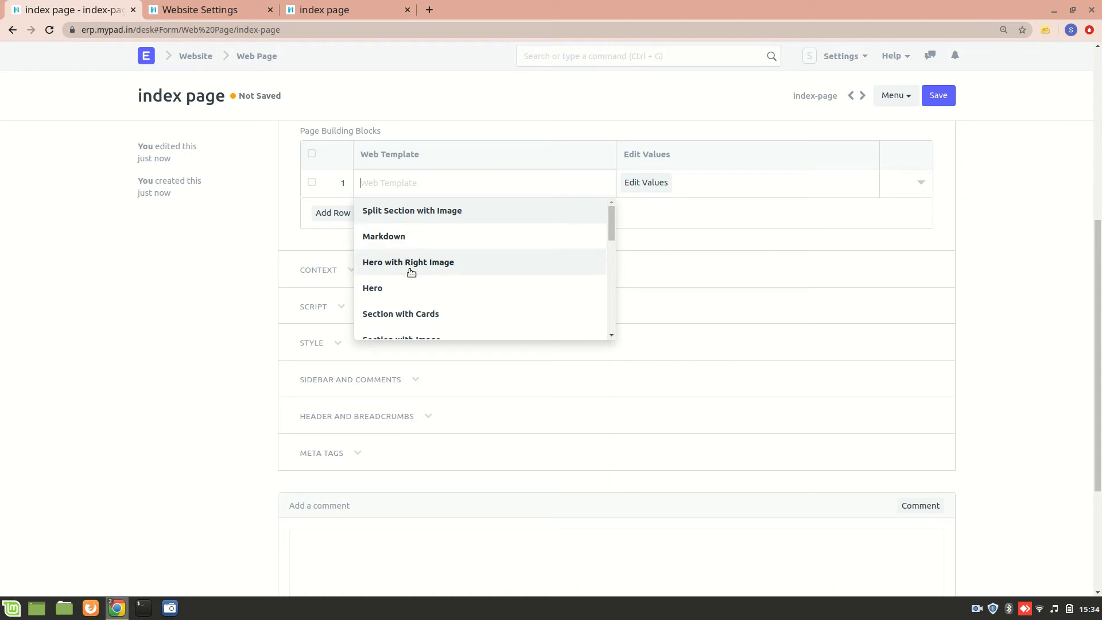
pyautogui.scroll(-1, 411, 272)
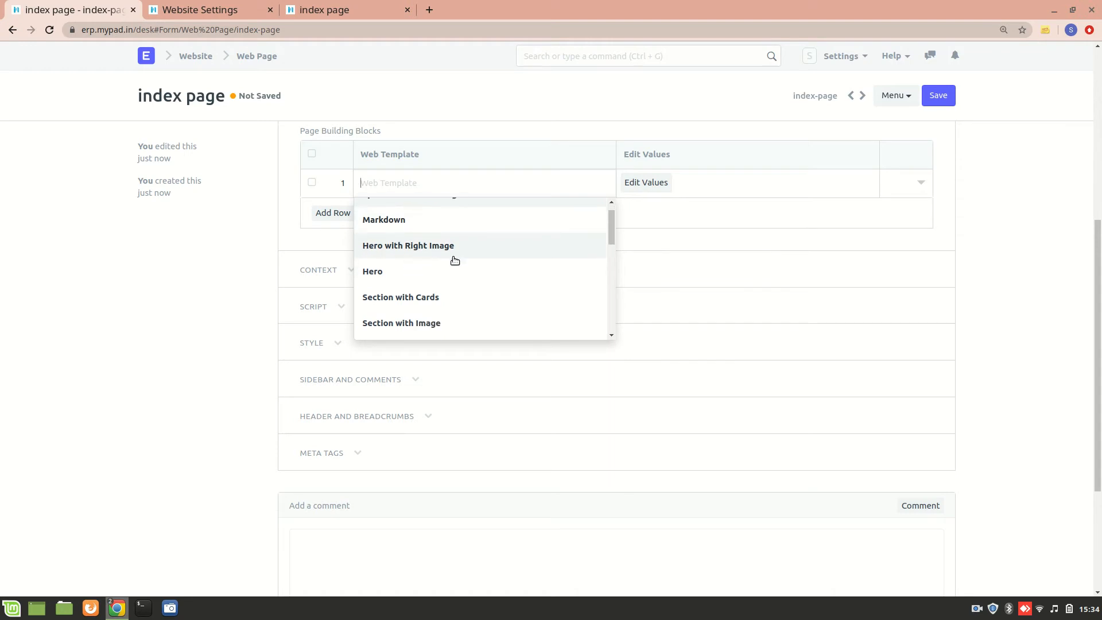
pyautogui.scroll(-2, 473, 297)
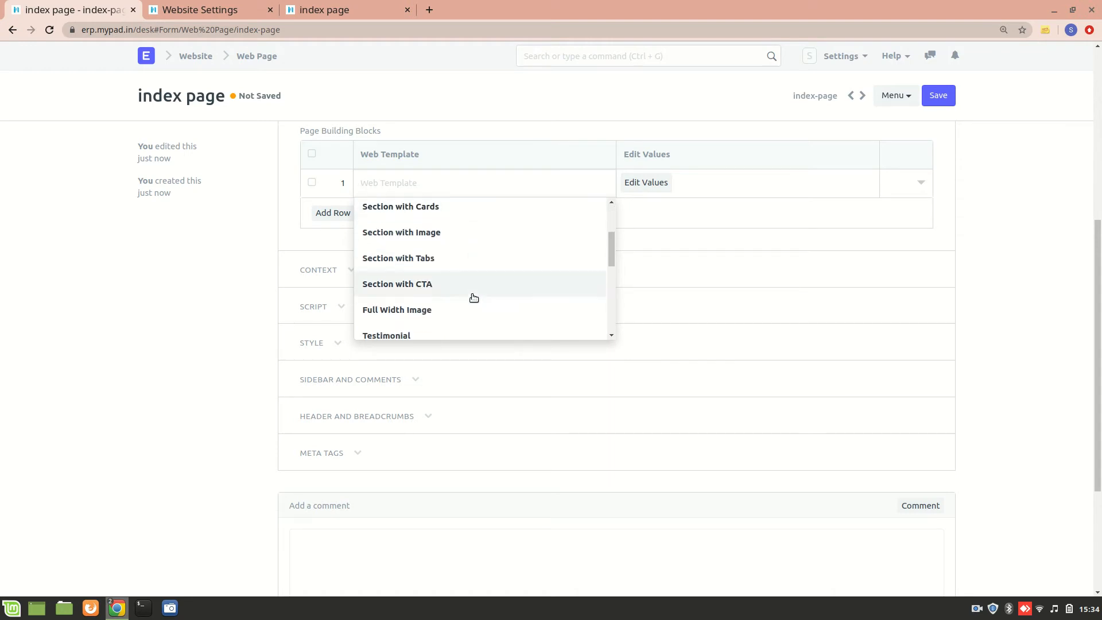
pyautogui.scroll(-3, 423, 308)
pyautogui.scroll(-2, 403, 265)
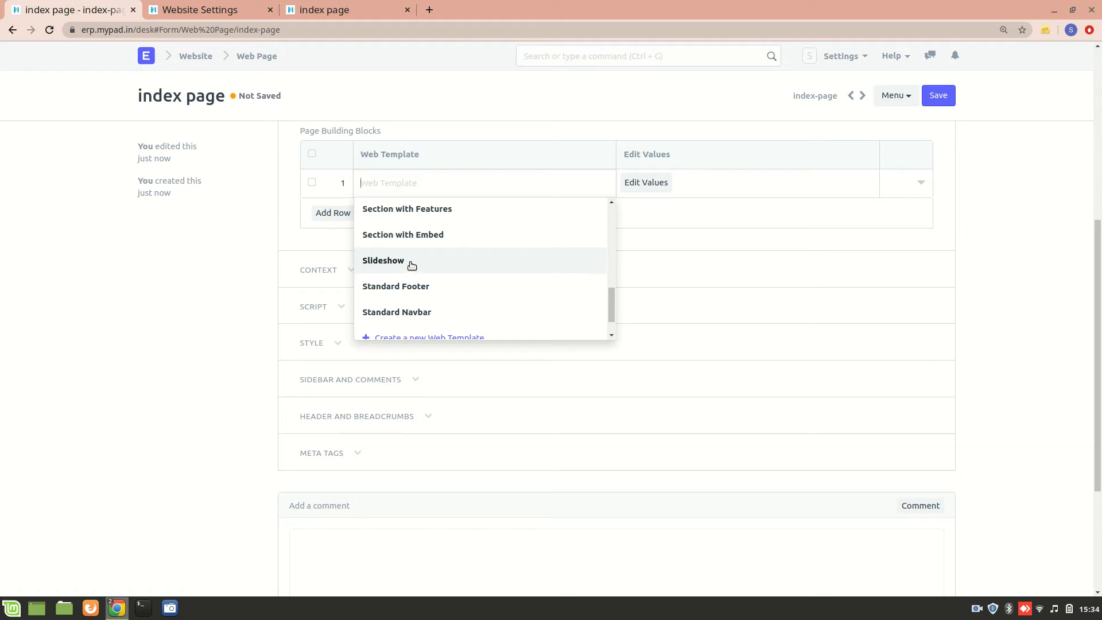
pyautogui.click(414, 263)
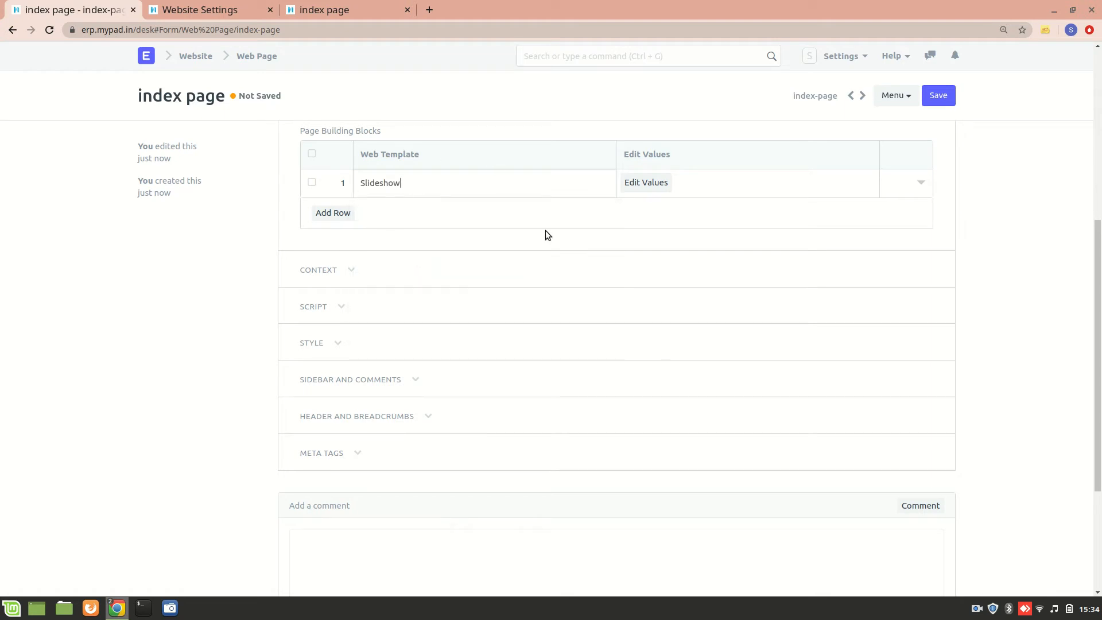
# Edit the Slideshow block's values and set its Website Slideshow to Homepage Slideshow
pyautogui.scroll(1, 545, 233)
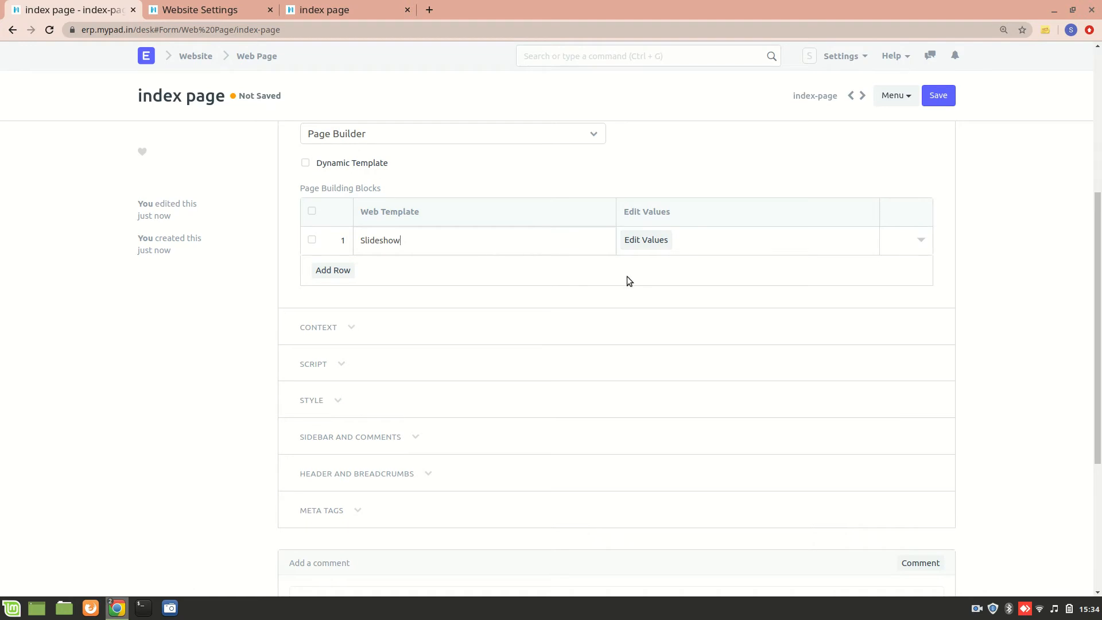
pyautogui.click(650, 240)
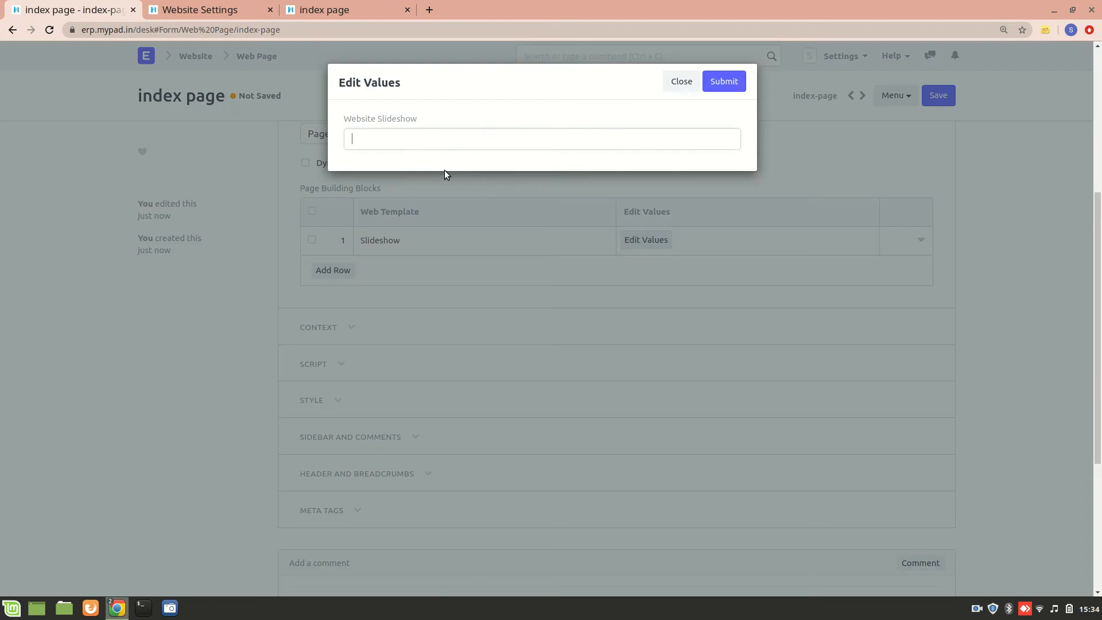
pyautogui.click(396, 140)
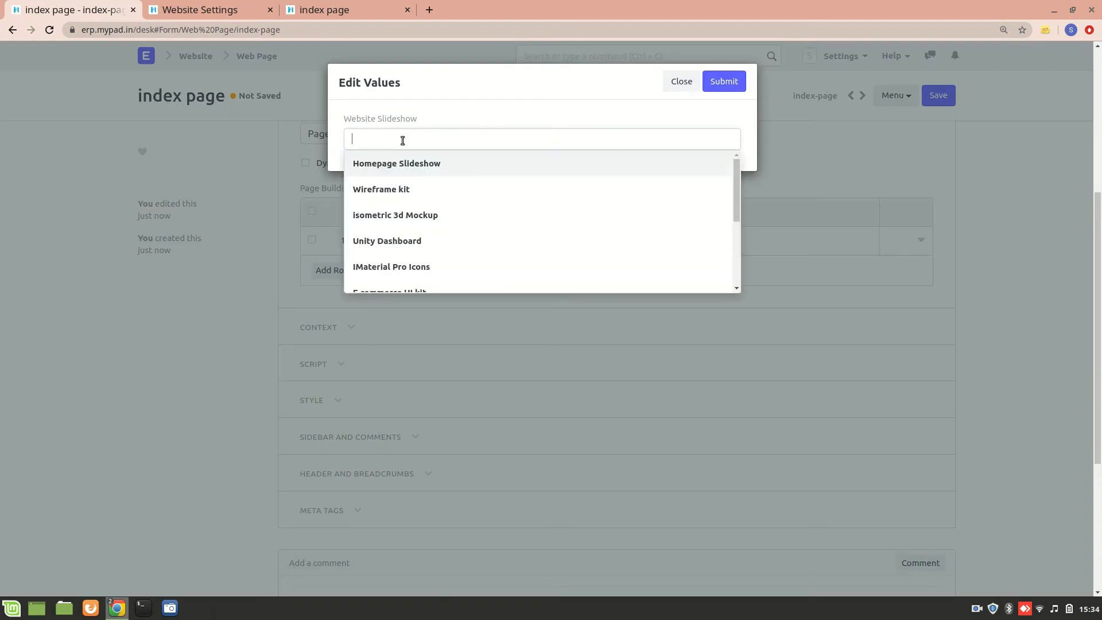
pyautogui.click(423, 168)
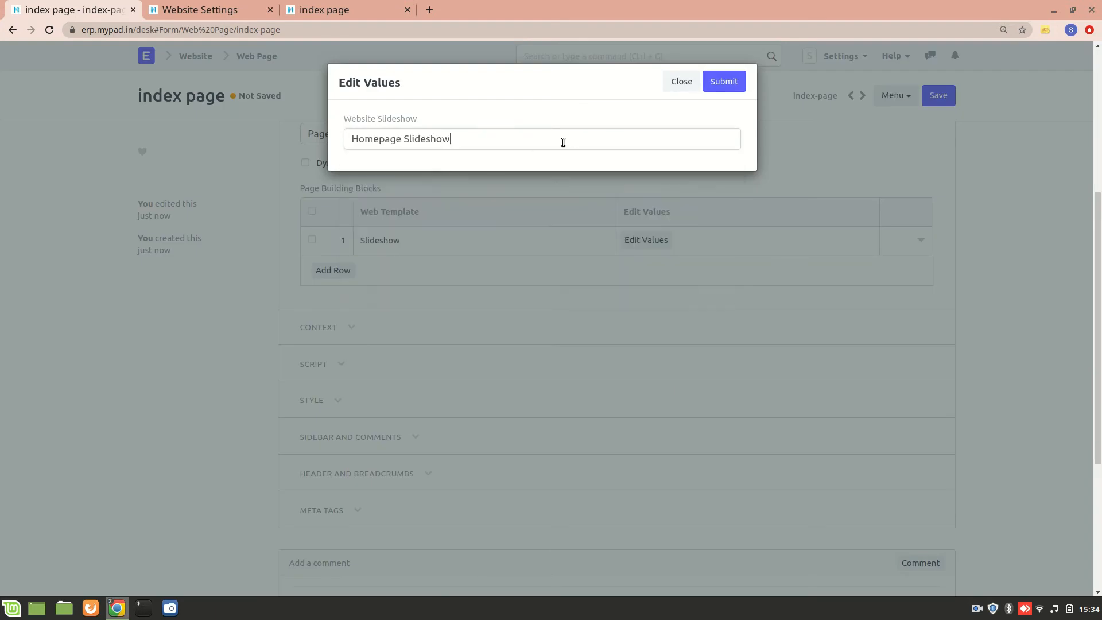
# Clear the Website Slideshow value and look through the available slideshows
pyautogui.press('BackSpace')
pyautogui.press('BackSpace')
pyautogui.press('BackSpace')
pyautogui.press('BackSpace')
pyautogui.press('BackSpace')
pyautogui.press('BackSpace')
pyautogui.press('BackSpace')
pyautogui.press('BackSpace')
pyautogui.press('BackSpace')
pyautogui.press('BackSpace')
pyautogui.press('BackSpace')
pyautogui.press('BackSpace')
pyautogui.press('BackSpace')
pyautogui.press('BackSpace')
pyautogui.press('BackSpace')
pyautogui.press('BackSpace')
pyautogui.press('BackSpace')
pyautogui.press('BackSpace')
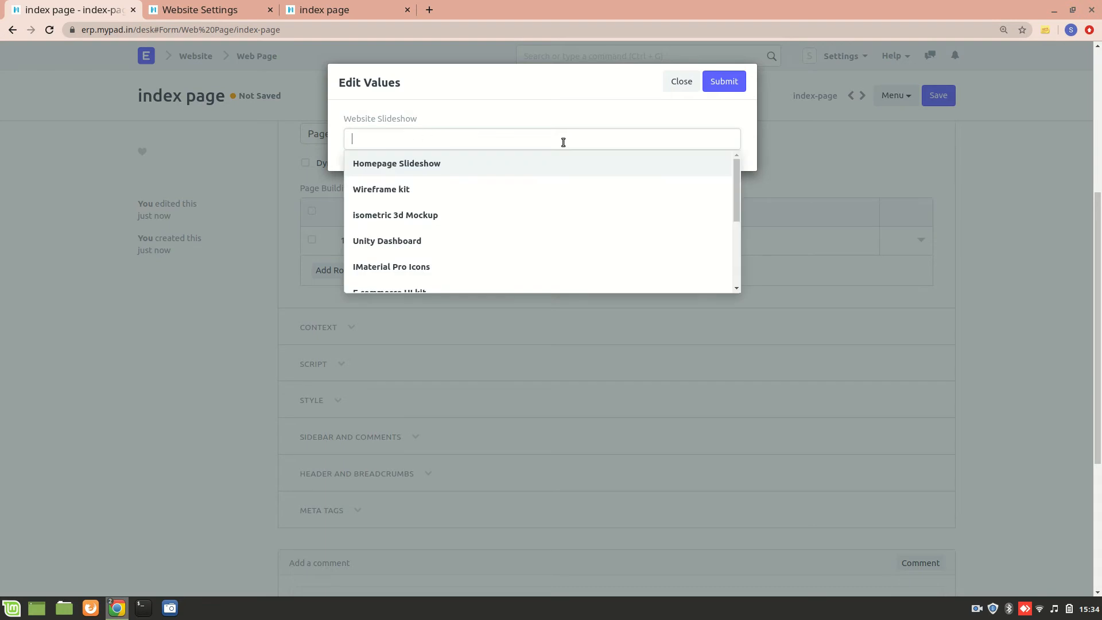
pyautogui.scroll(-3, 587, 214)
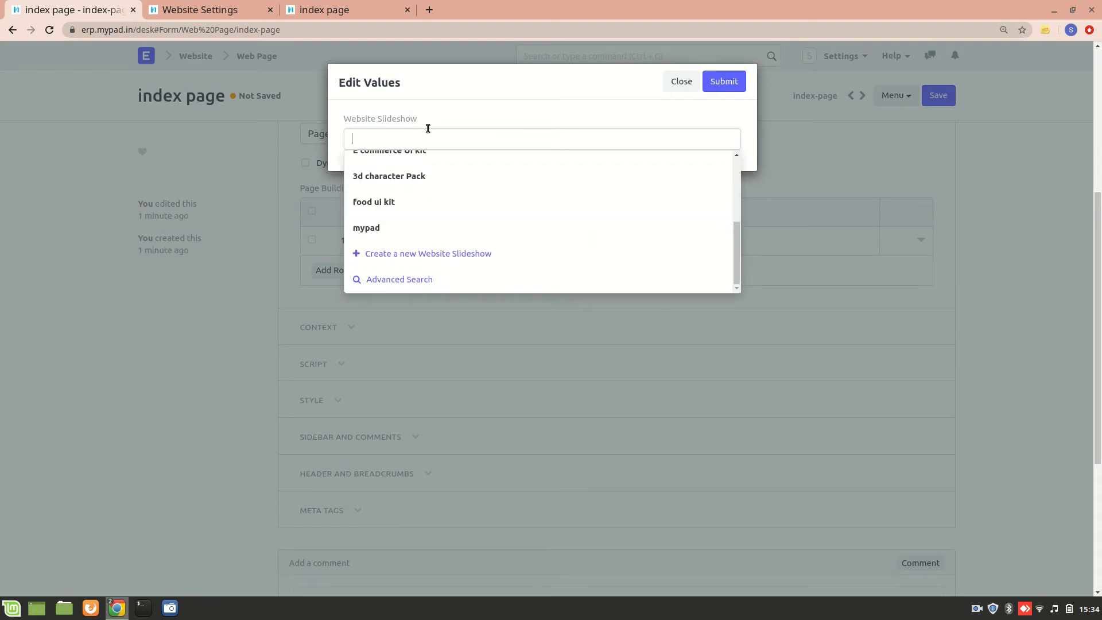
pyautogui.scroll(3, 430, 151)
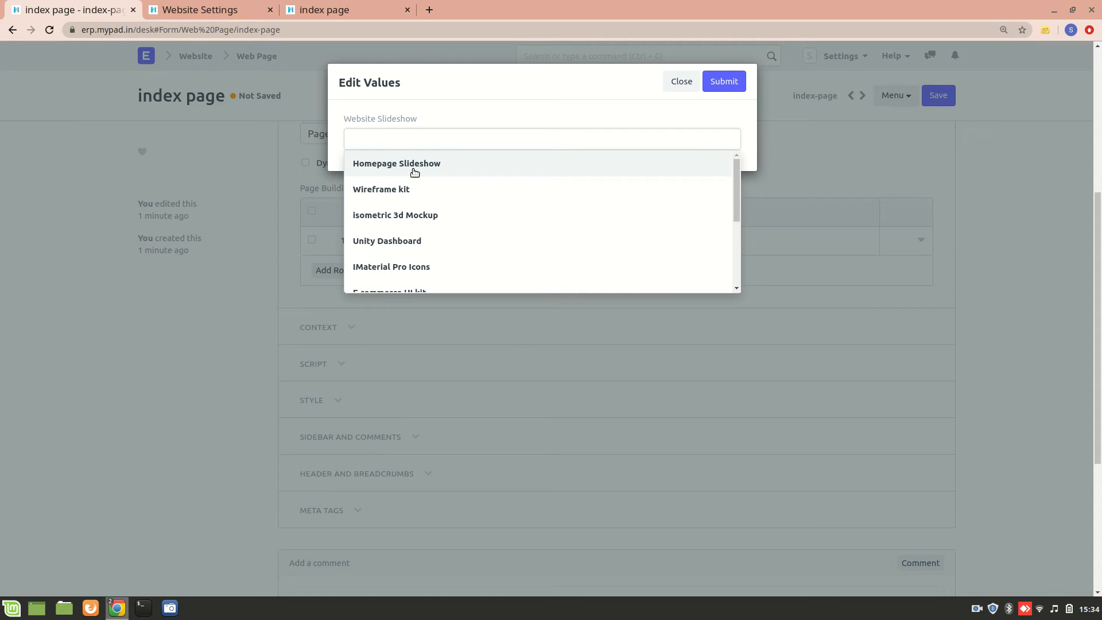
# Select Homepage Slideshow as the Website Slideshow, submit the block values, and save the web page
pyautogui.click(425, 167)
pyautogui.click(724, 82)
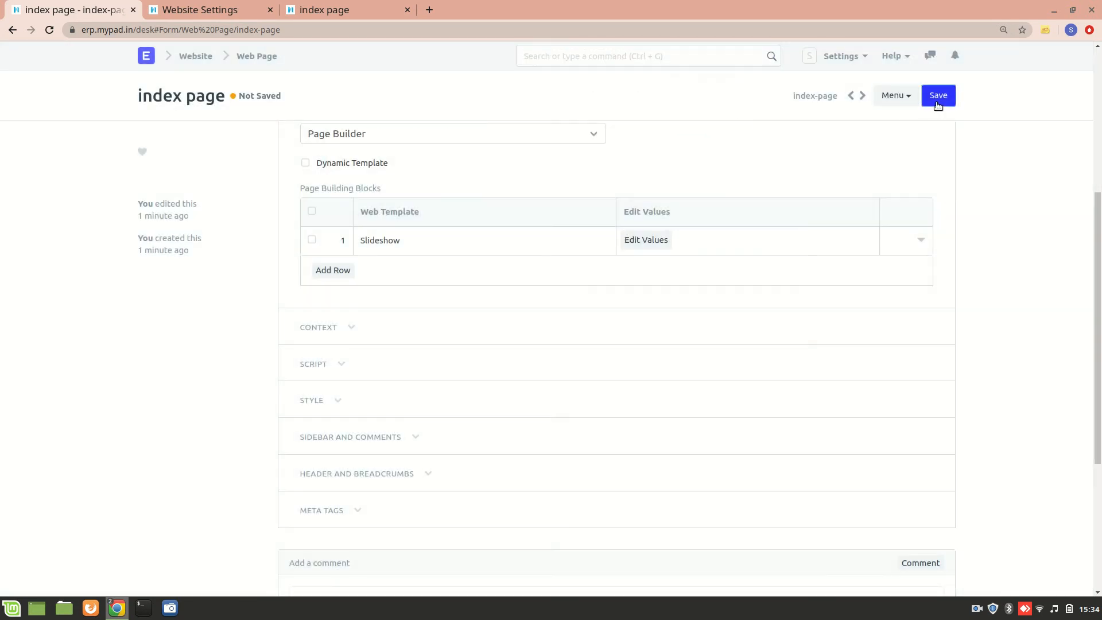
pyautogui.click(938, 106)
# Move the published page's tab beside the edit tab and review the slideshow down to the footer
pyautogui.click(212, 6)
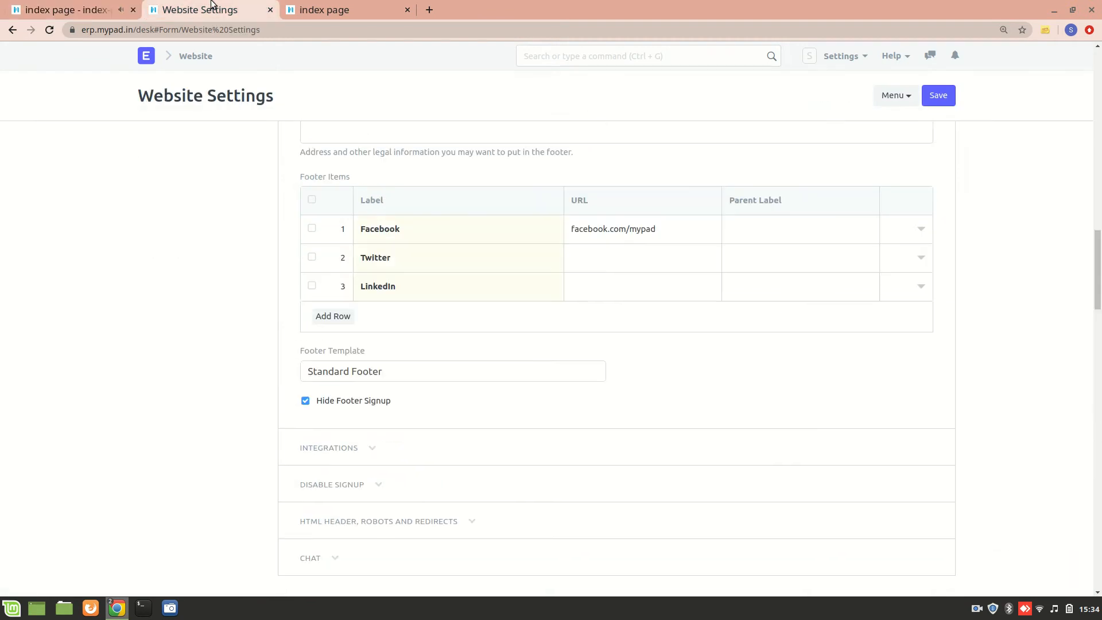
pyautogui.moveTo(319, 9); pyautogui.dragTo(174, 3)
pyautogui.click(202, 66)
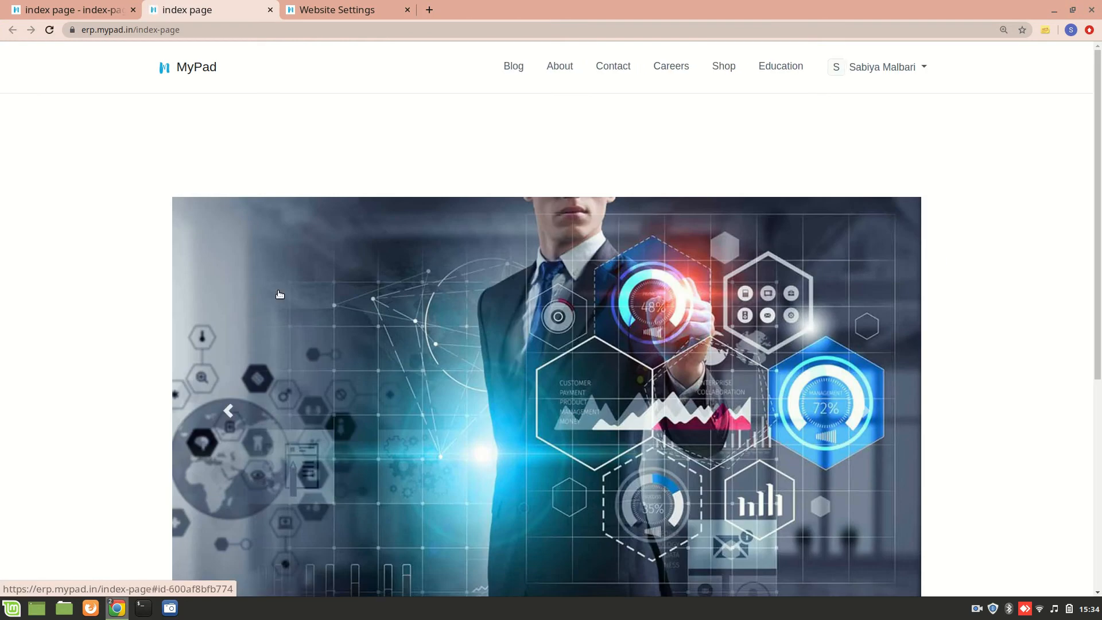
pyautogui.scroll(-6, 279, 294)
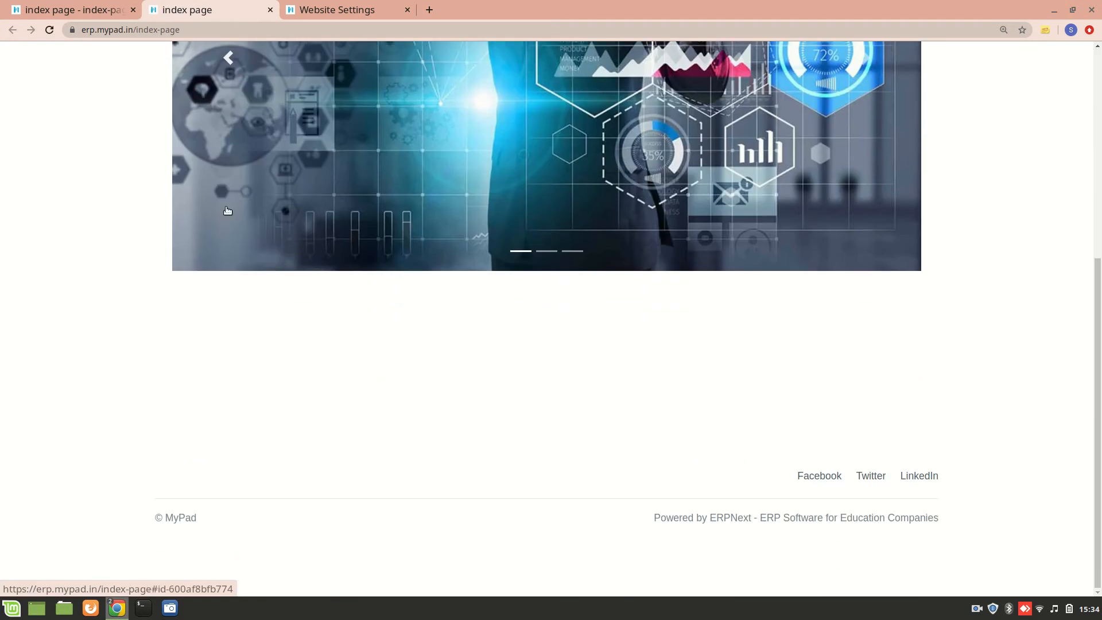
pyautogui.scroll(6, 228, 211)
# Turn on Add Gray Background for the Slideshow block, save the web page, and switch to the published page
pyautogui.click(64, 5)
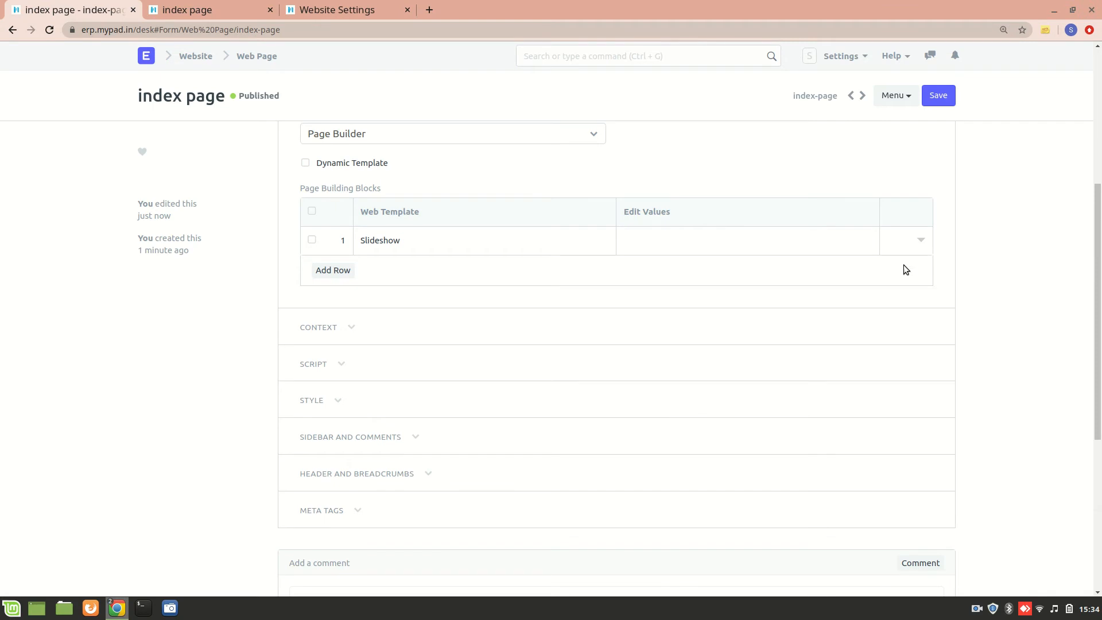
pyautogui.click(924, 244)
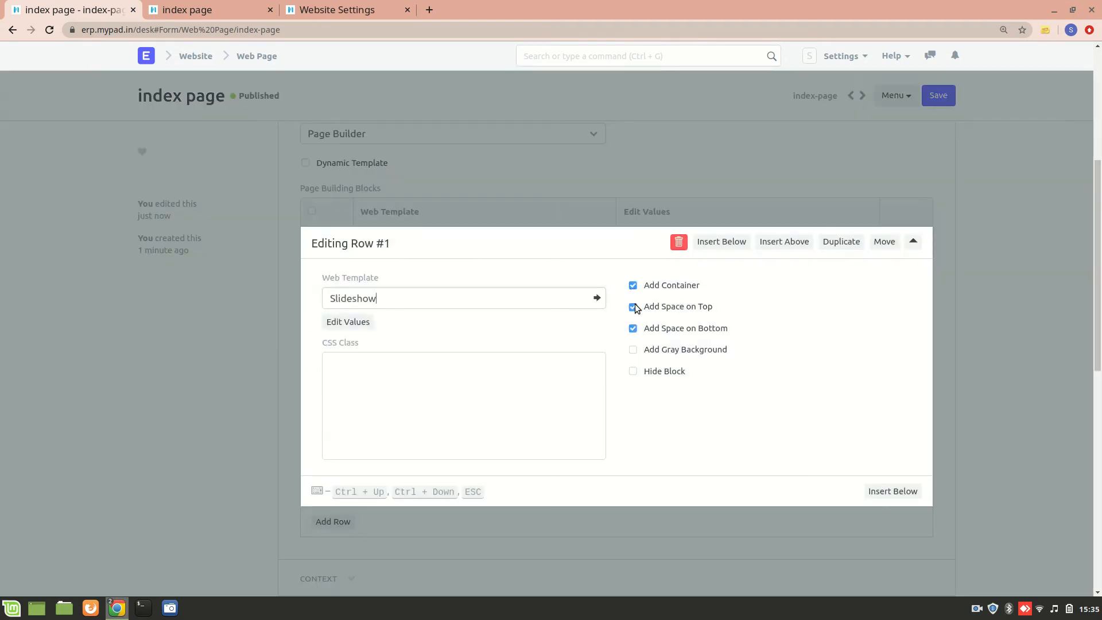
pyautogui.click(634, 351)
pyautogui.click(996, 240)
pyautogui.click(941, 98)
pyautogui.click(225, 3)
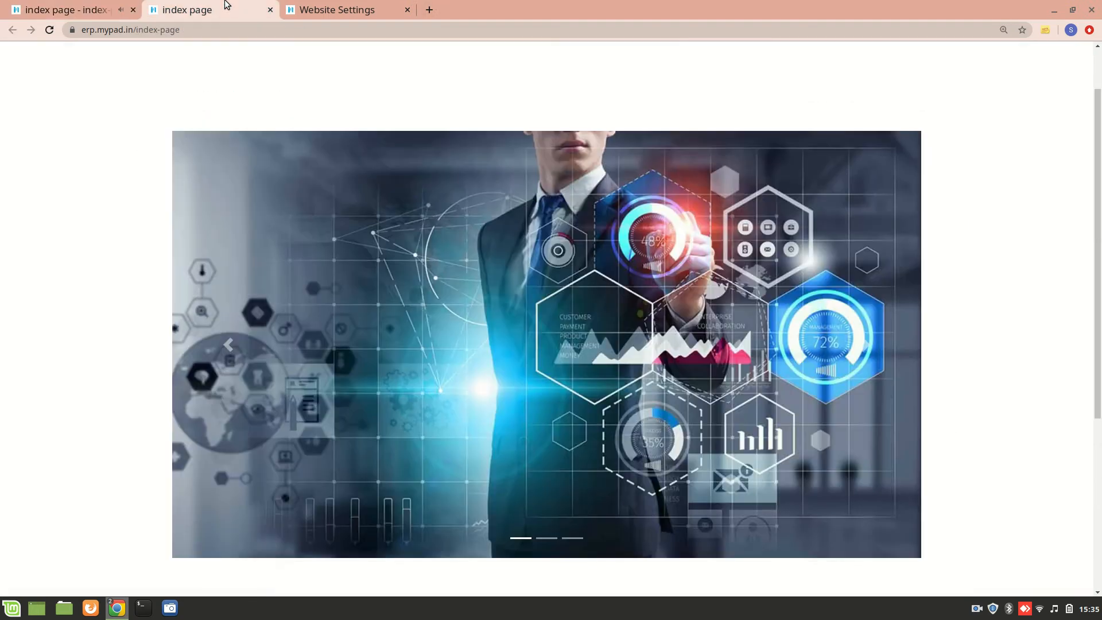
# Reload the published index page and examine the slideshow with its gray background from header to footer
pyautogui.press('F5')
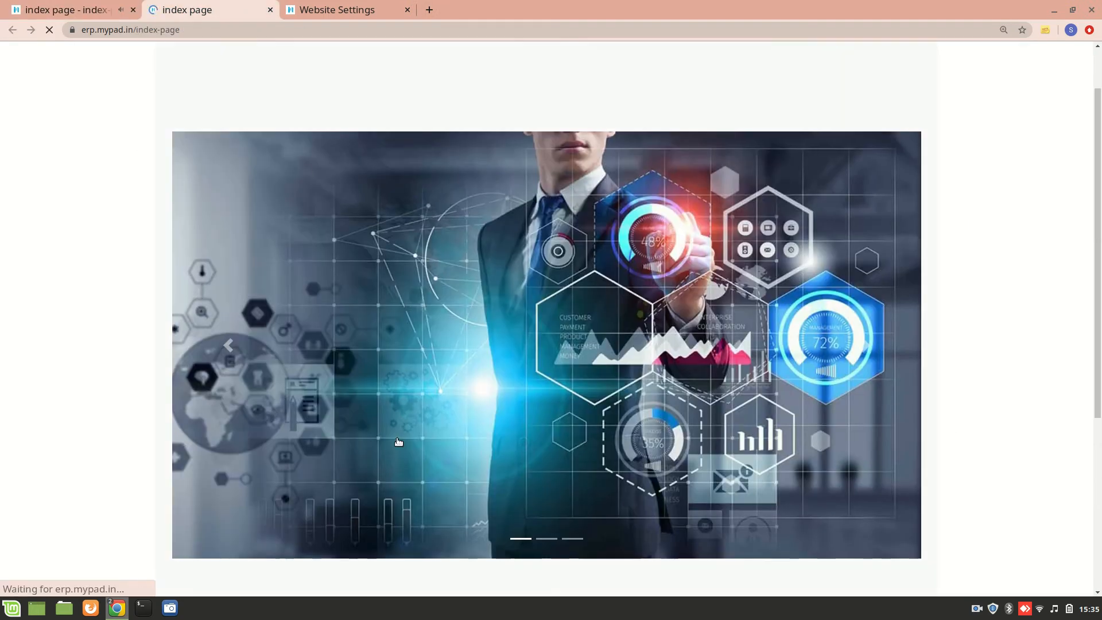
pyautogui.scroll(-2, 231, 427)
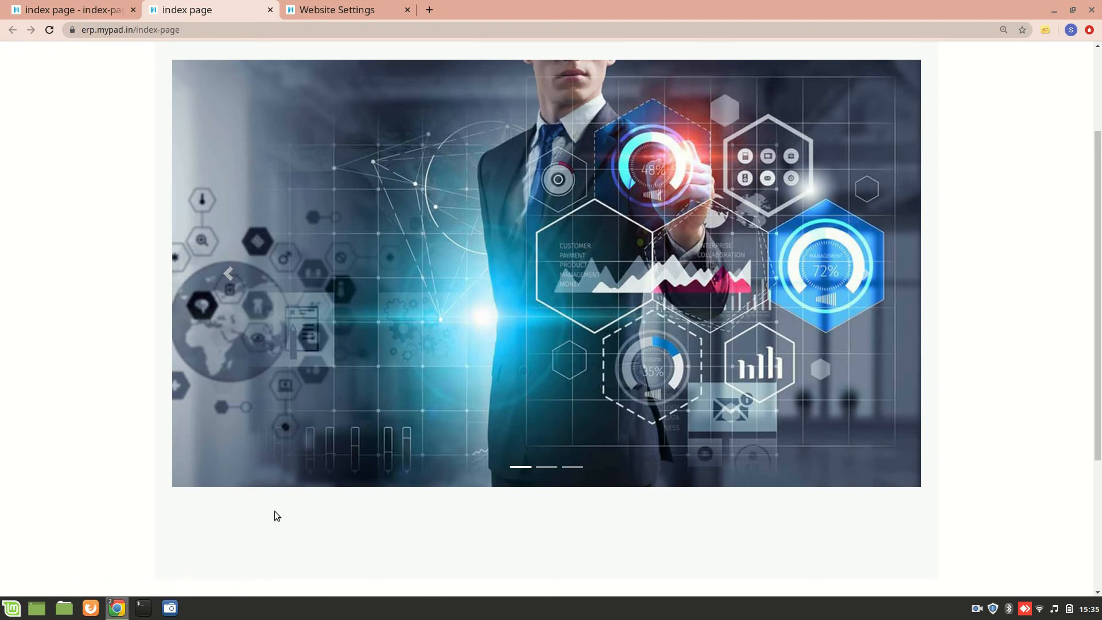
pyautogui.press('XF86MonBrightnessDown')
pyautogui.scroll(4, 255, 456)
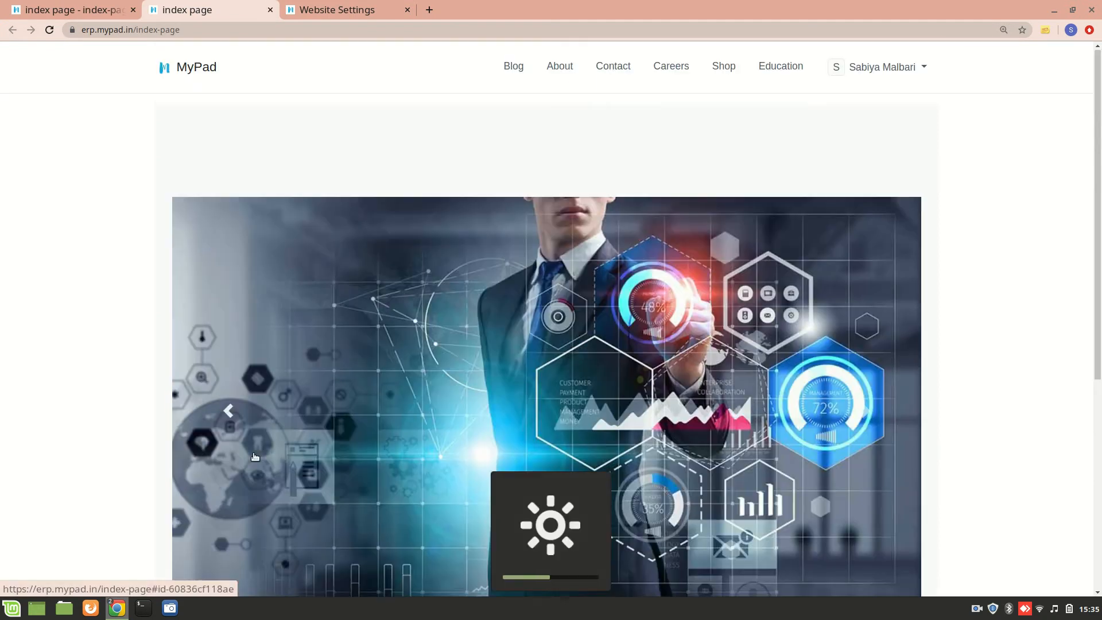
pyautogui.scroll(-5, 196, 160)
# Turn off the Slideshow block's container, top space, bottom space and gray background in the edit form, and save the web page
pyautogui.click(92, 8)
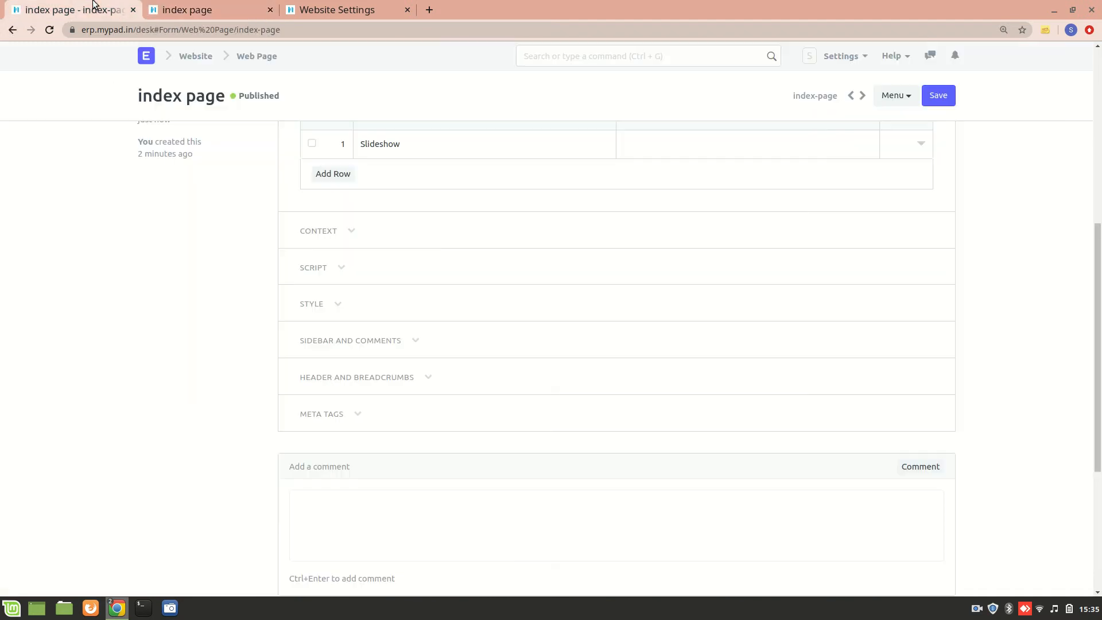
pyautogui.click(922, 145)
pyautogui.click(632, 212)
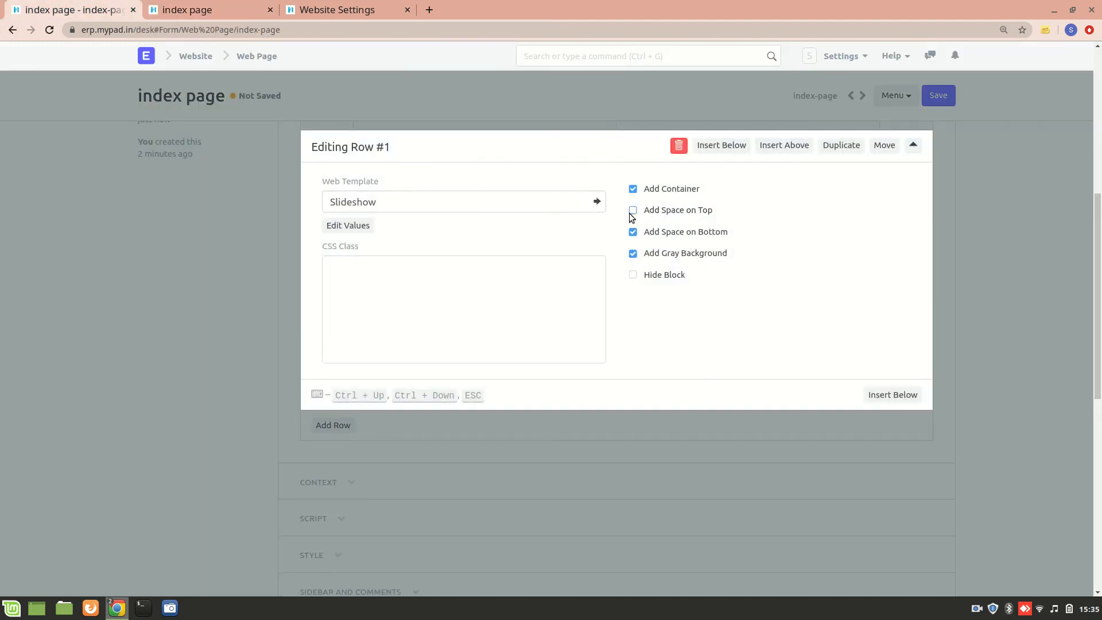
pyautogui.click(633, 232)
pyautogui.click(632, 254)
pyautogui.click(632, 188)
pyautogui.click(932, 208)
pyautogui.click(940, 96)
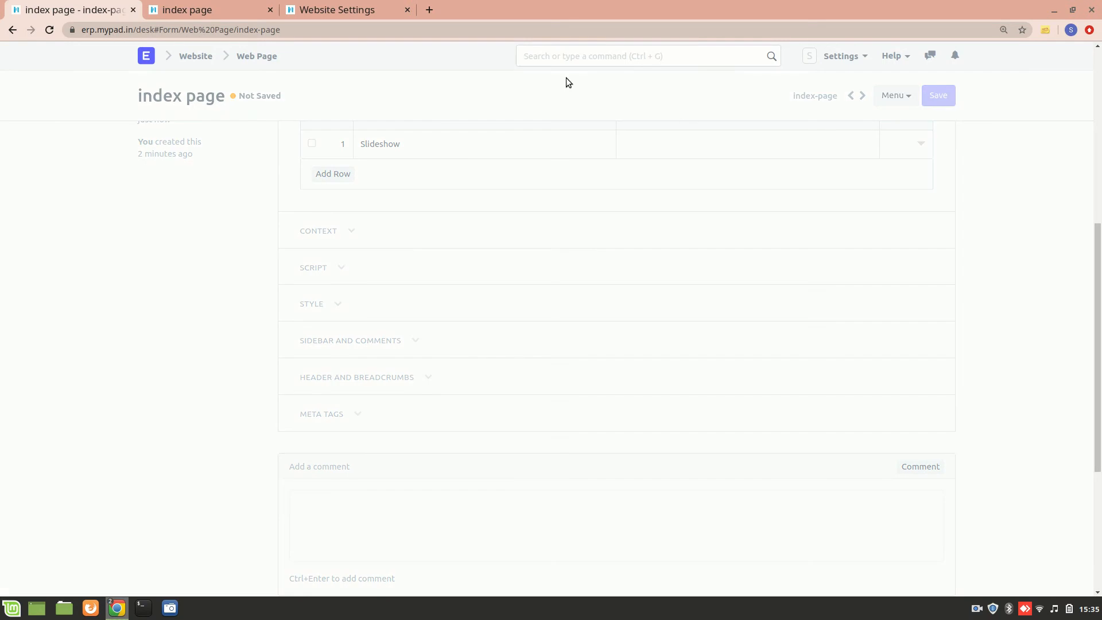
# Reload the published page and check the slideshow's width and spacing without the container and padding options
pyautogui.click(229, 4)
pyautogui.hotkey('ctrl', 'r')
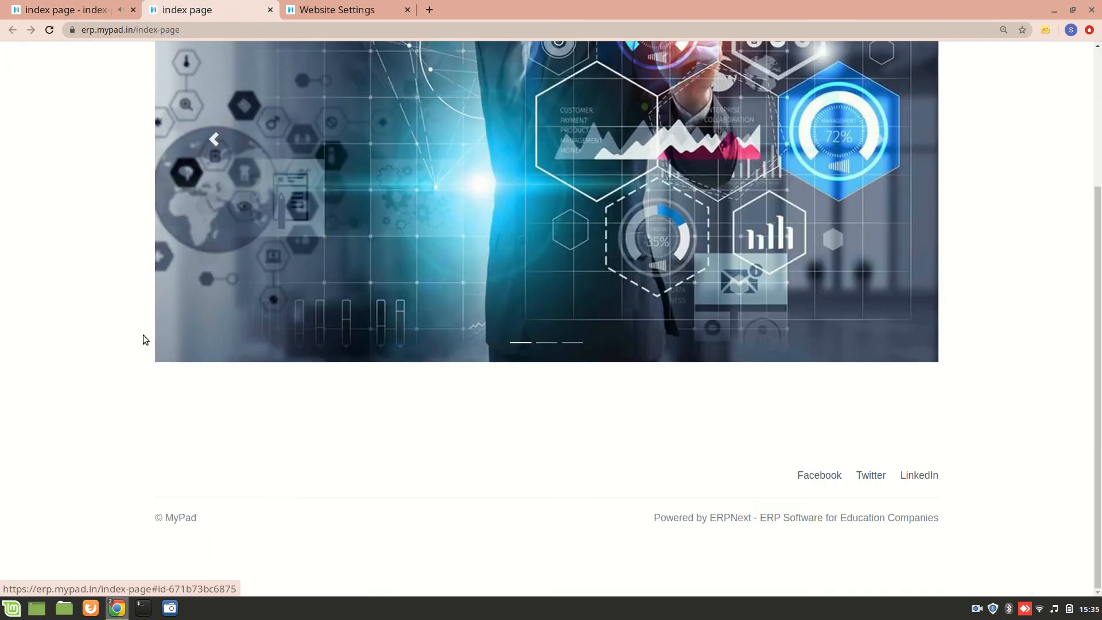
pyautogui.scroll(4, 197, 330)
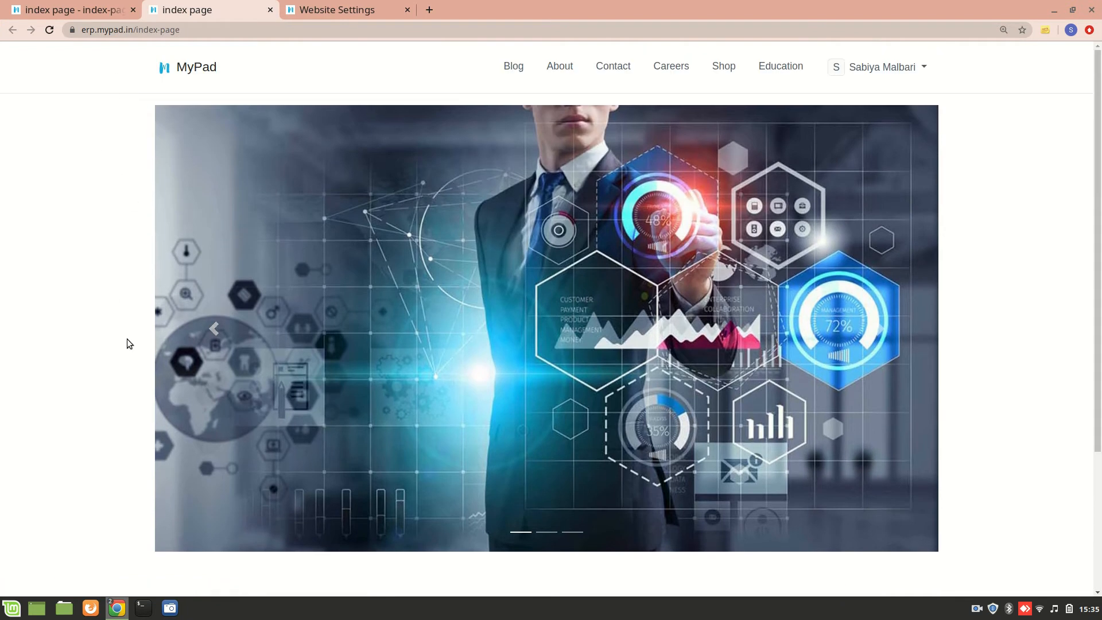
pyautogui.scroll(-2, 206, 340)
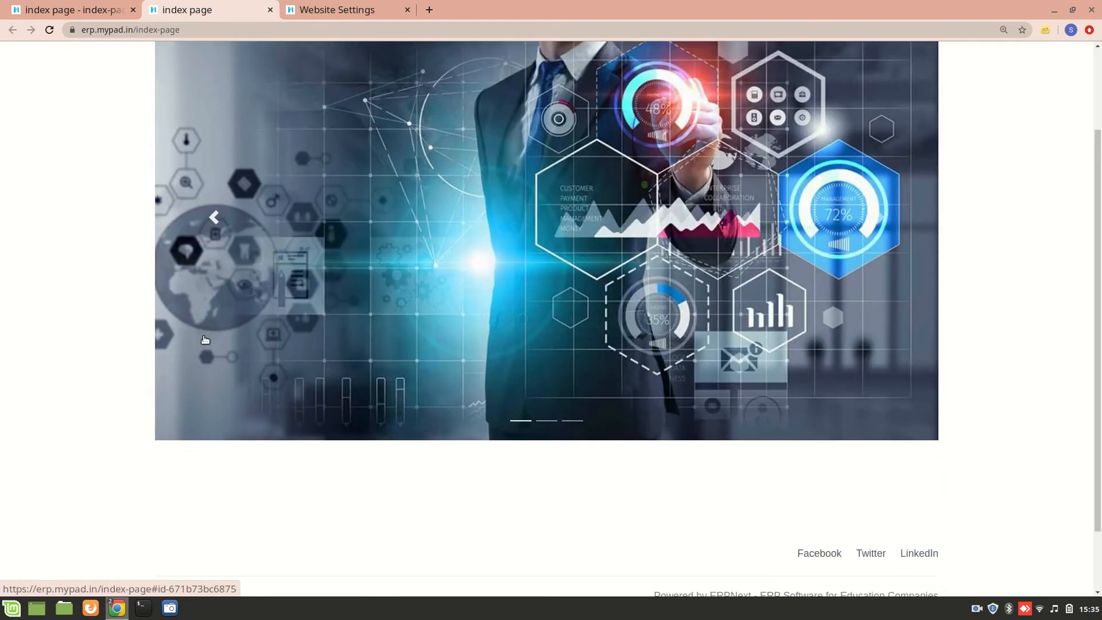
pyautogui.scroll(2, 129, 377)
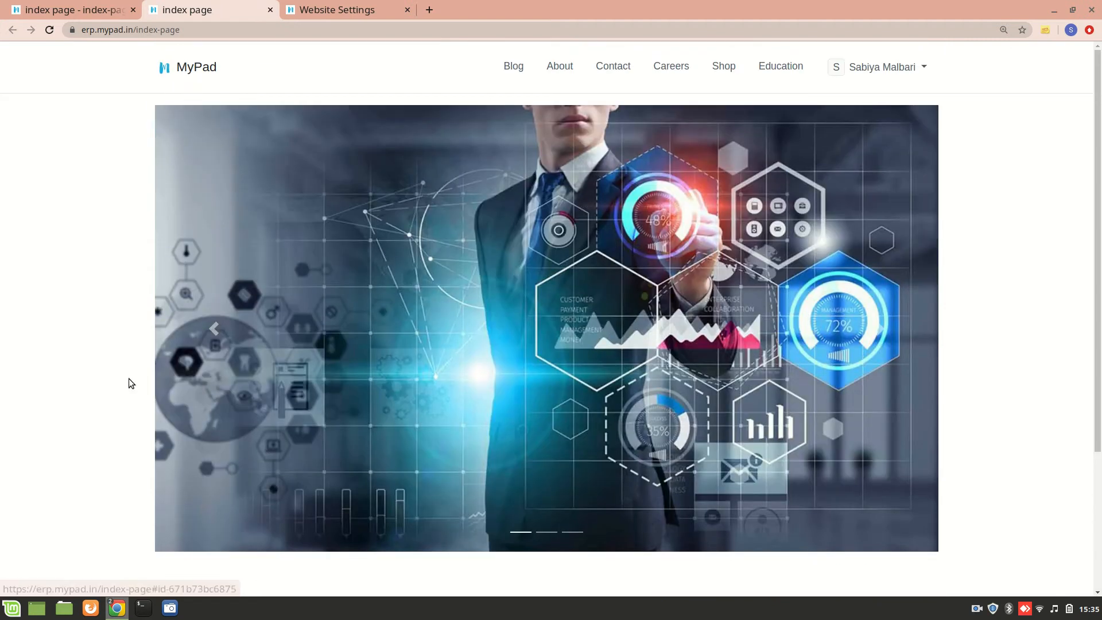
# Back in the web page form, add a second page block using the Hero with Right Image template
pyautogui.click(48, 5)
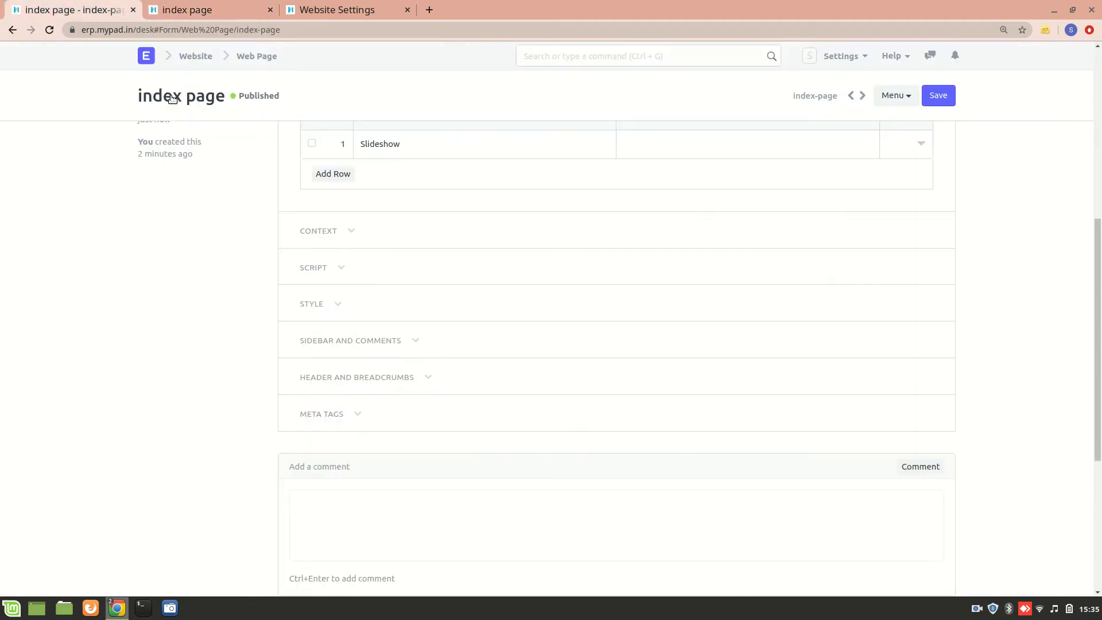
pyautogui.click(347, 174)
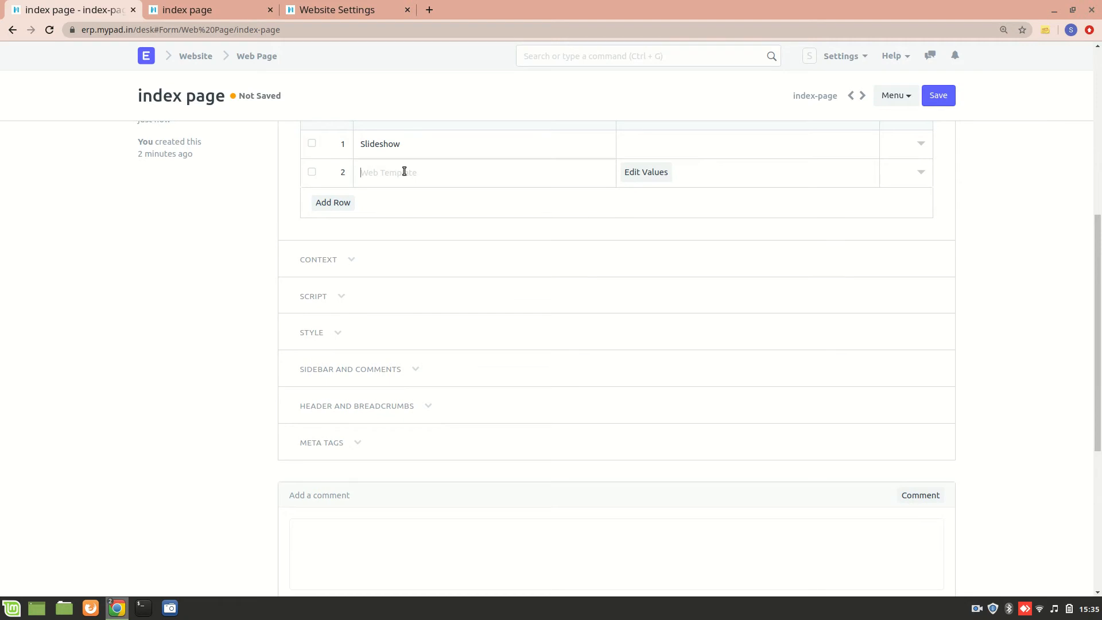
pyautogui.click(450, 171)
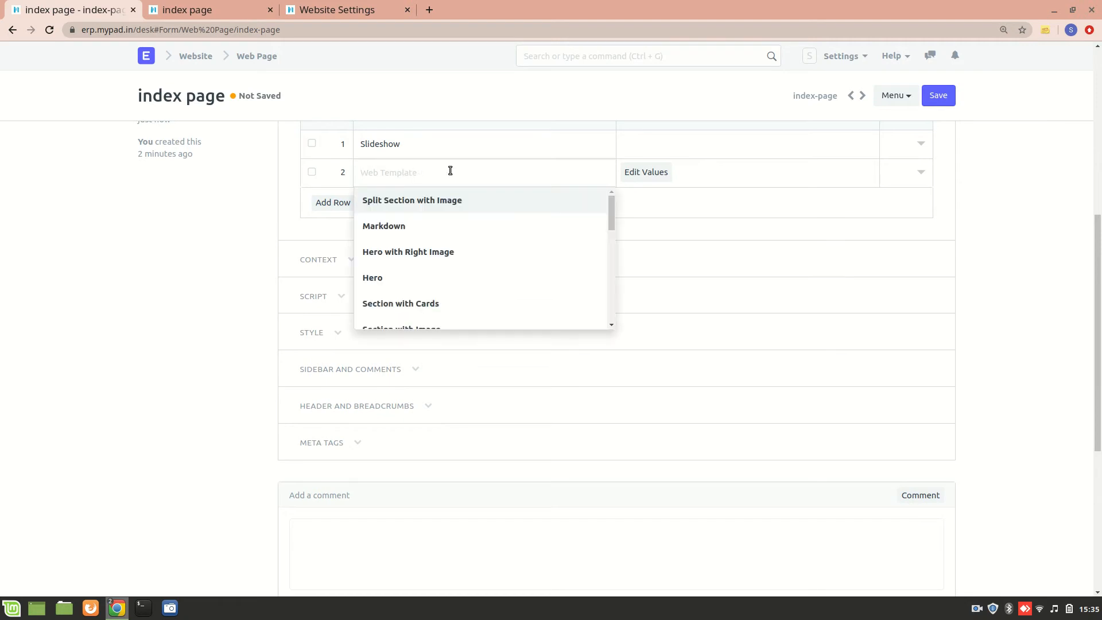
pyautogui.click(419, 254)
# Set the hero block's title to "Product and Services" and its subtitle to "Explore Products and Service in ERPNext."
pyautogui.click(653, 175)
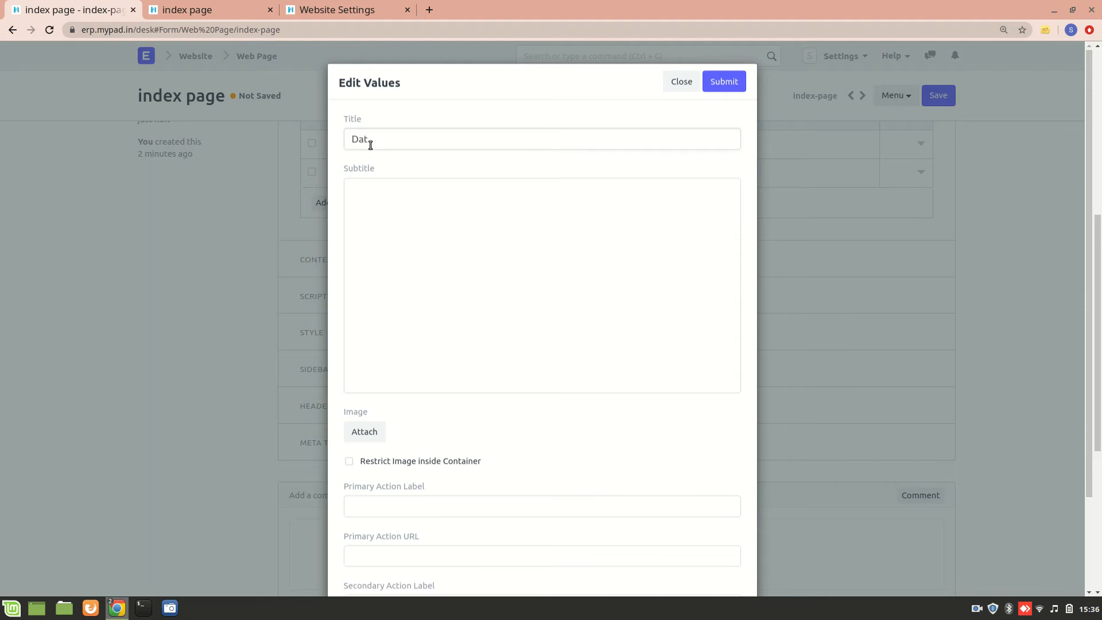
pyautogui.write('duct')
pyautogui.write(' Aand')
pyautogui.press('BackSpace')
pyautogui.press('BackSpace')
pyautogui.press('BackSpace')
pyautogui.write('and Services')
pyautogui.click(451, 224)
pyautogui.write('Ex')
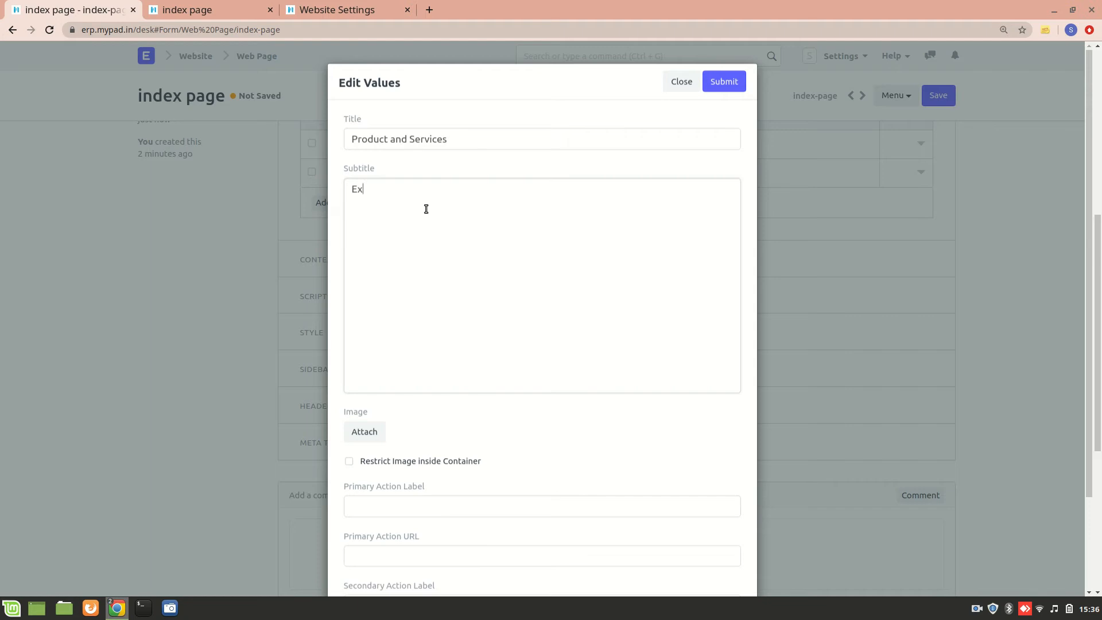
pyautogui.write('plore Products and Service in ERPNext.')
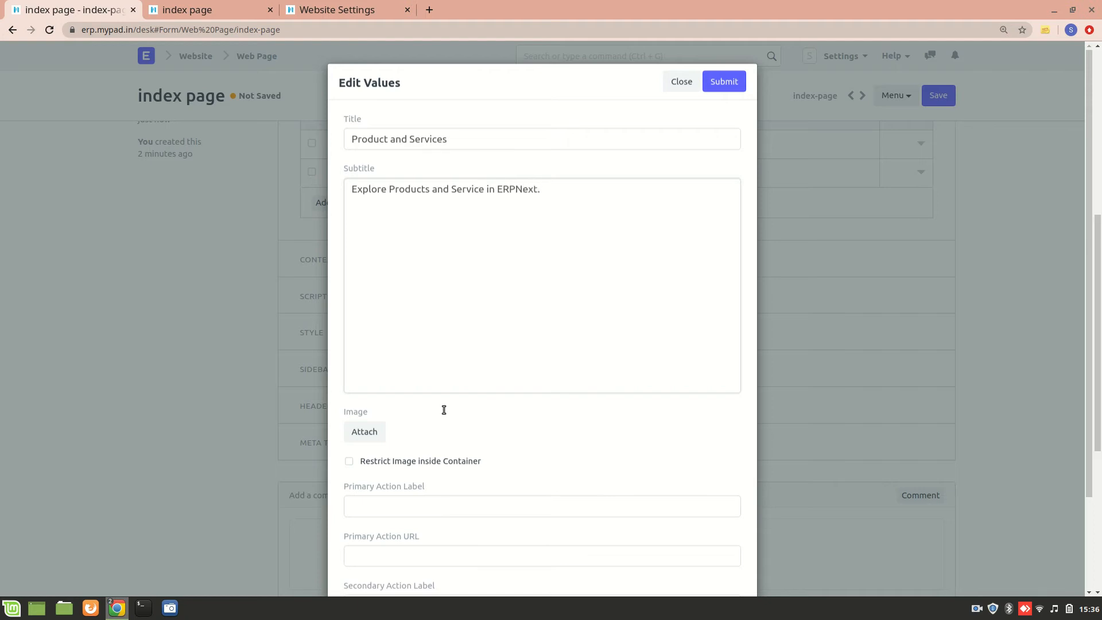
# Upload the "Web development flat illustration design" JPEG from the Downloads folder as the hero block's image
pyautogui.scroll(-2, 374, 443)
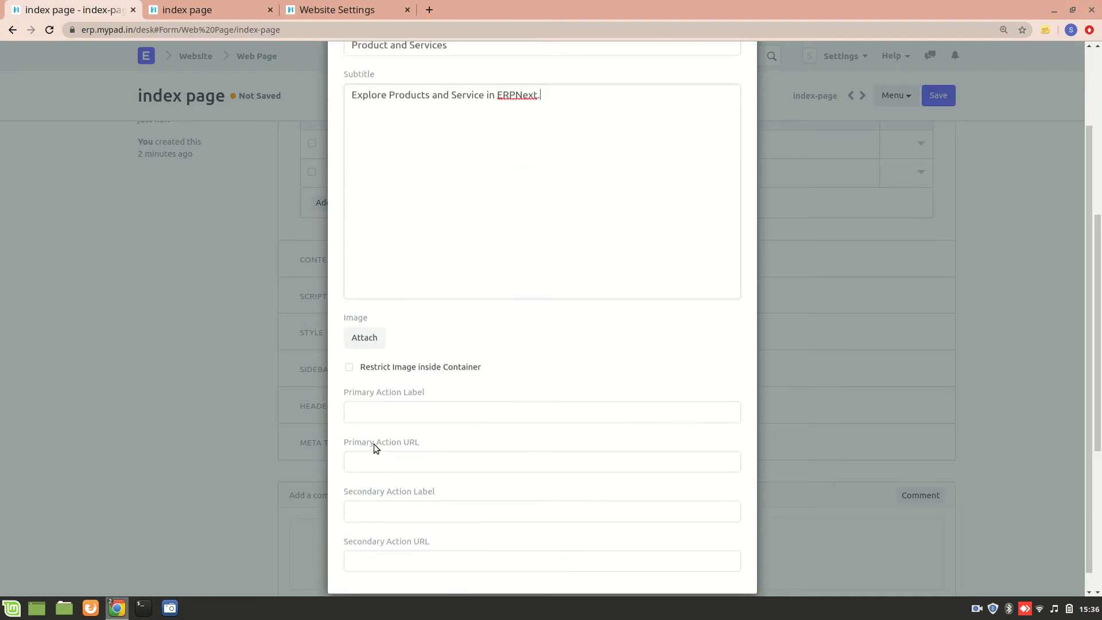
pyautogui.click(363, 339)
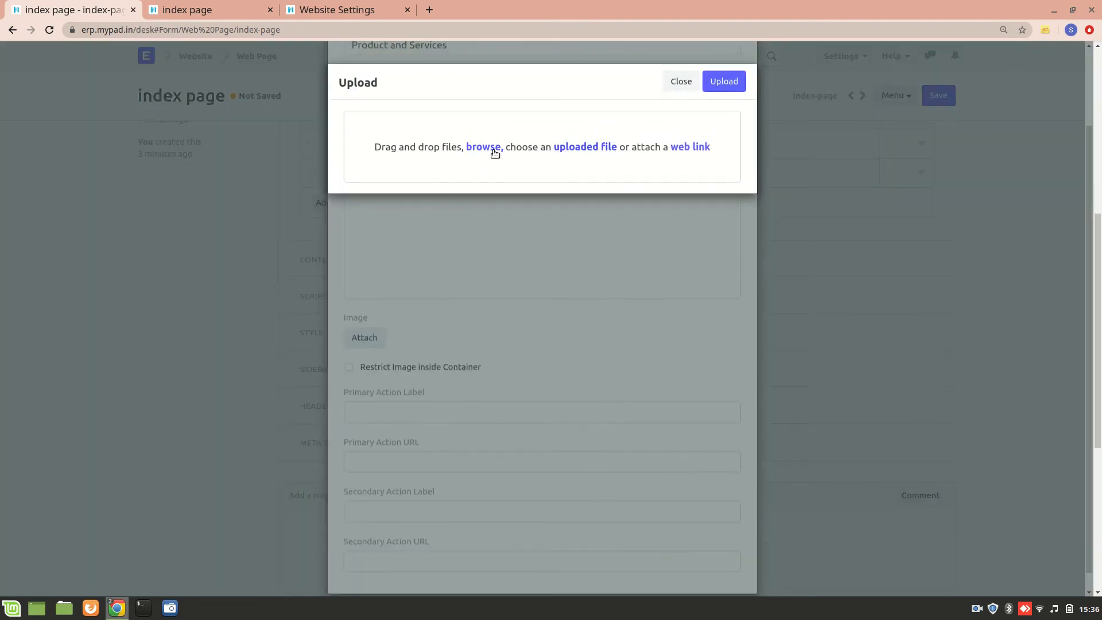
pyautogui.click(492, 152)
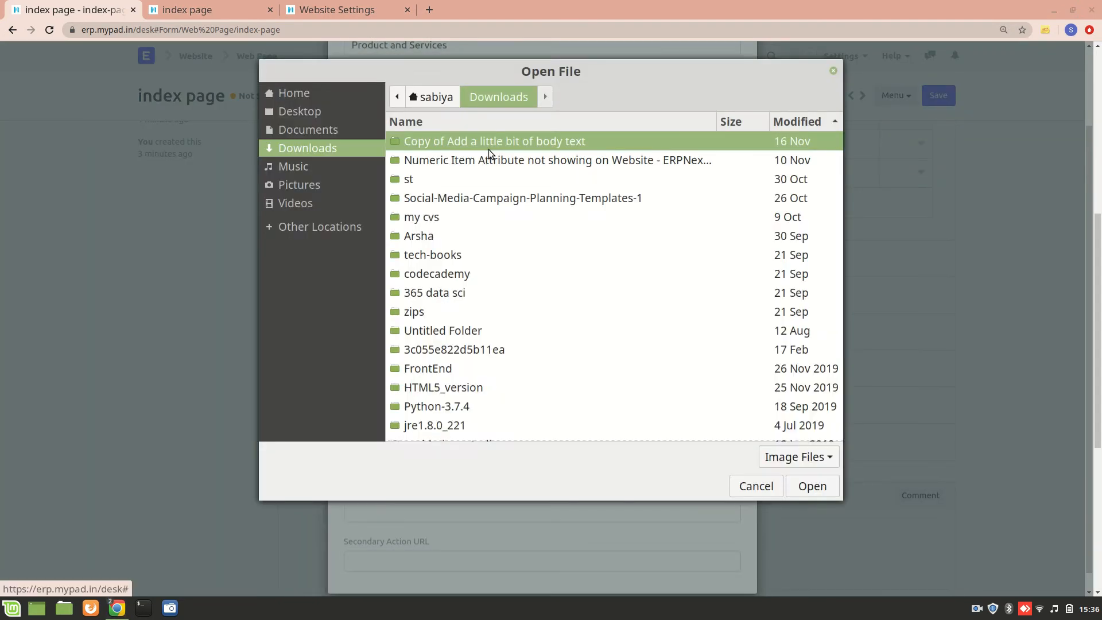
pyautogui.scroll(-3, 441, 303)
pyautogui.scroll(-20, 441, 302)
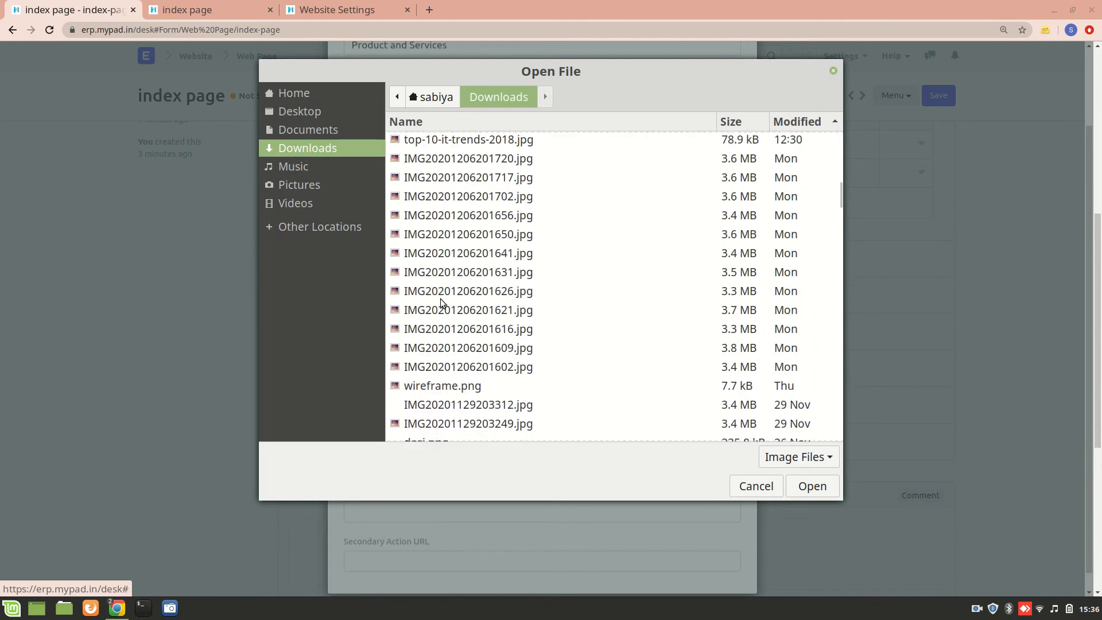
pyautogui.click(447, 344)
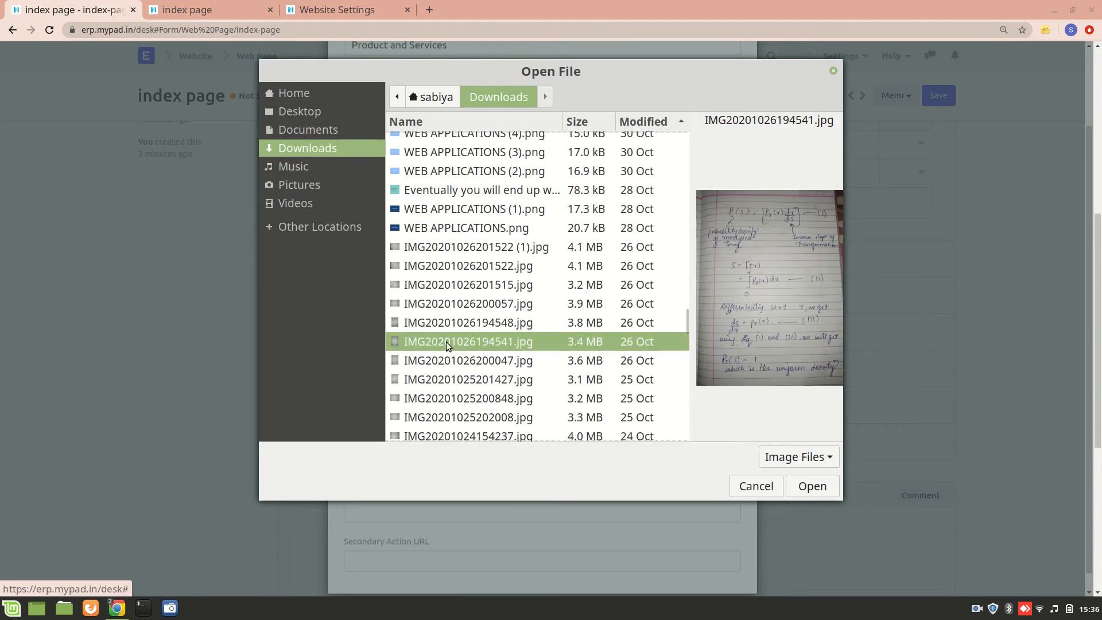
pyautogui.scroll(-10, 447, 344)
pyautogui.scroll(5, 445, 287)
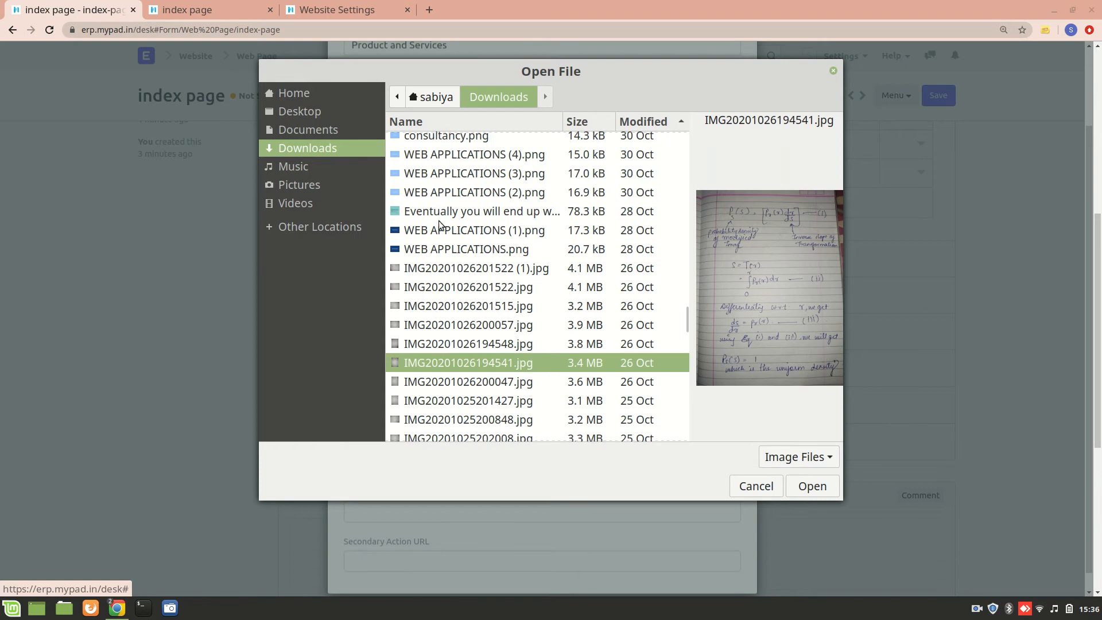
pyautogui.scroll(3, 440, 225)
pyautogui.click(457, 283)
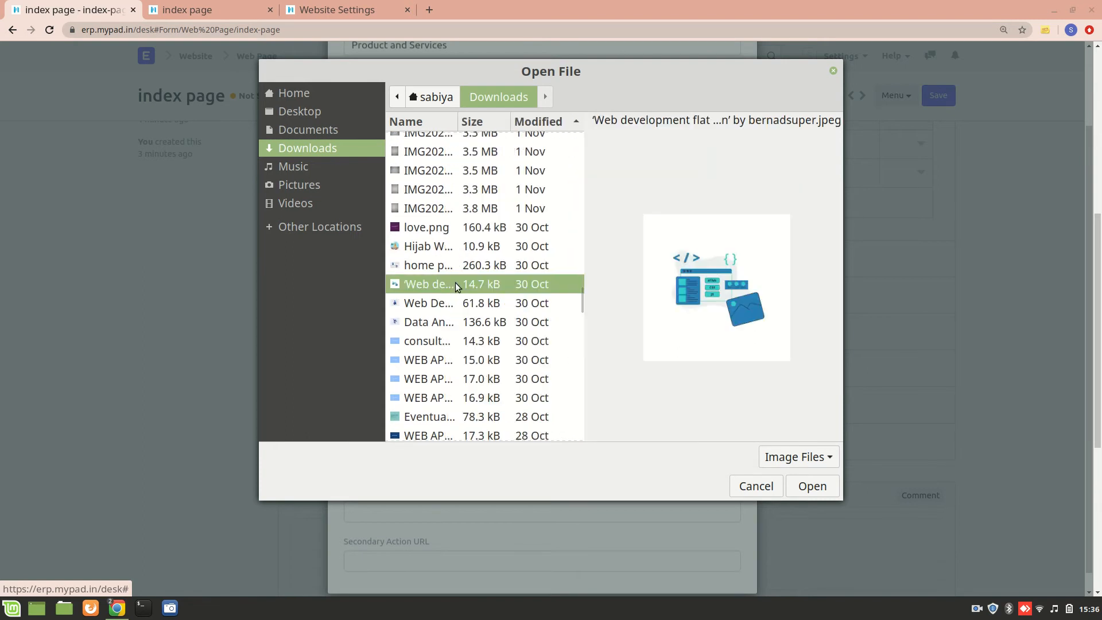
pyautogui.click(811, 486)
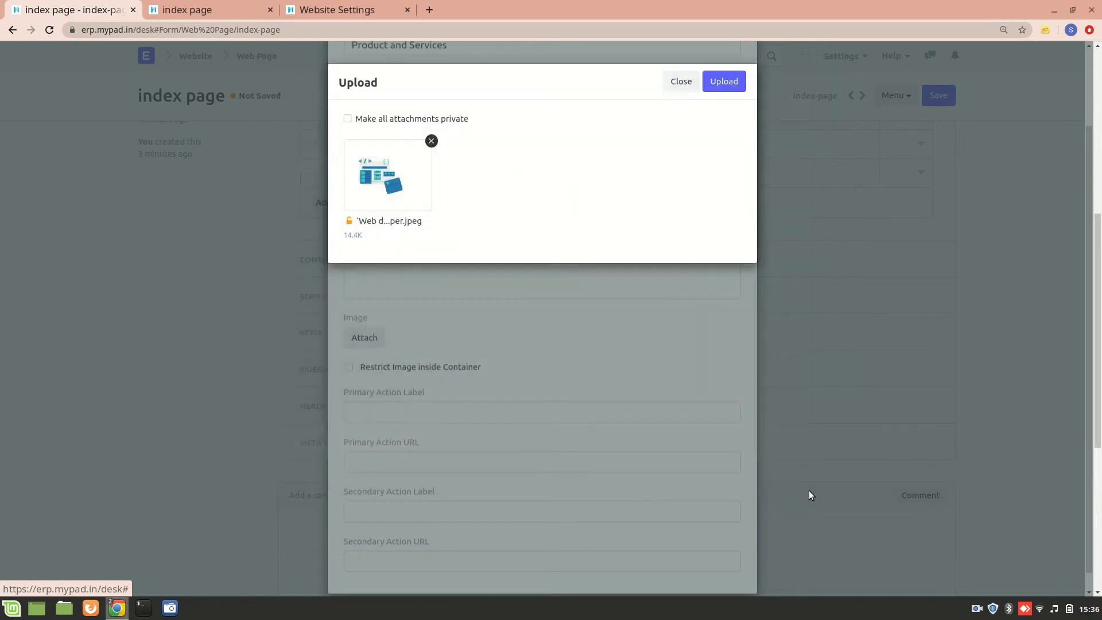
pyautogui.click(734, 91)
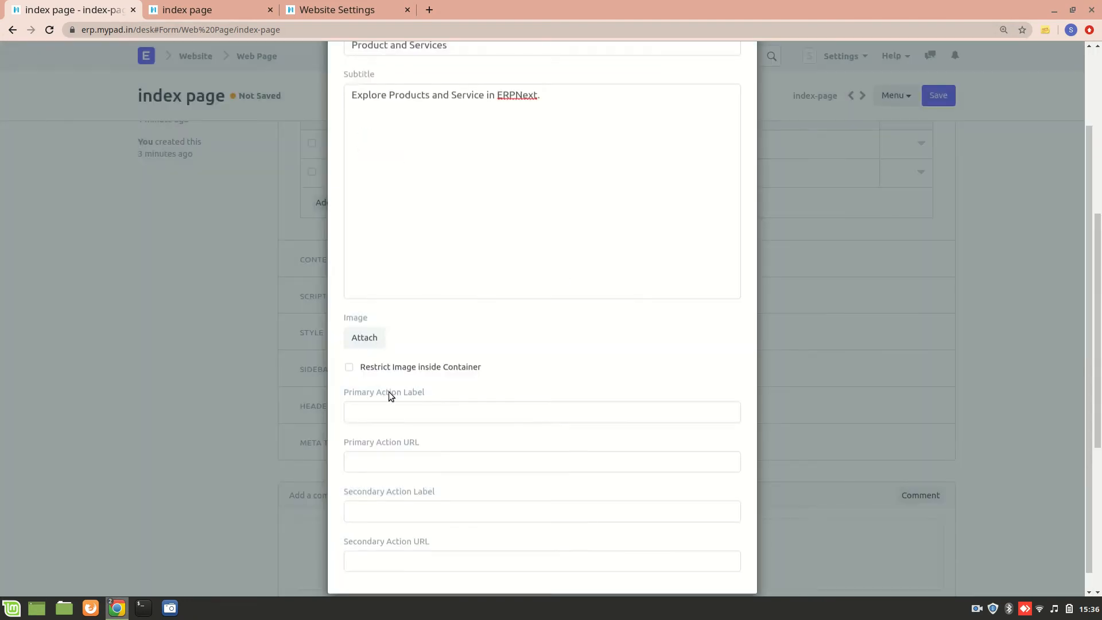
# Set the hero block's Primary Action Label to Explore and its Primary Action URL to /all-products
pyautogui.click(424, 414)
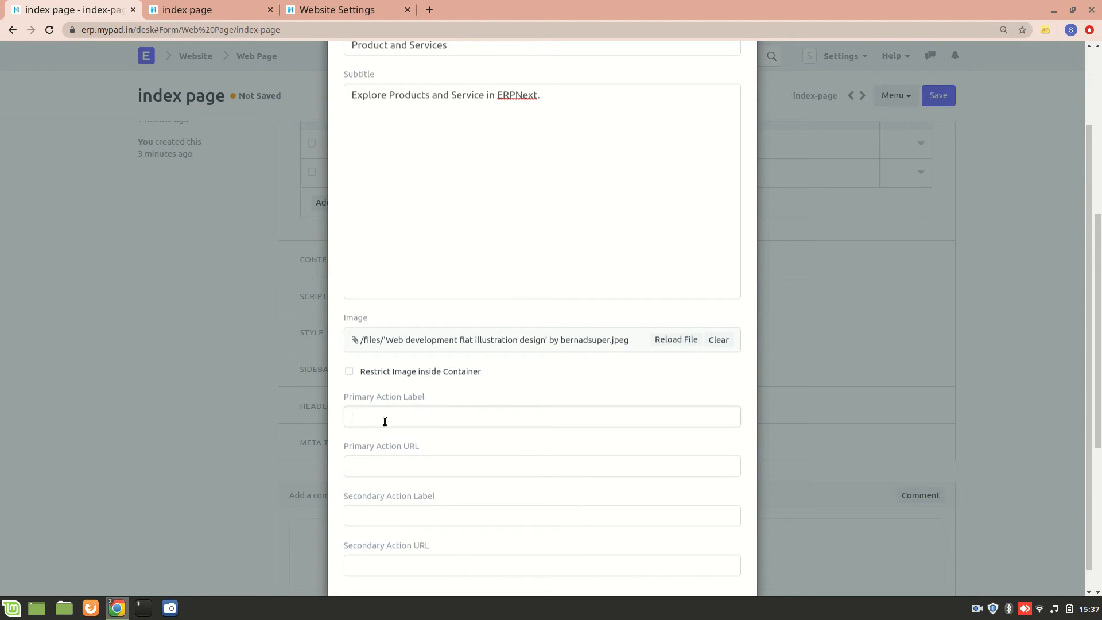
pyautogui.write('Explore')
pyautogui.click(344, 459)
pyautogui.write('/con')
pyautogui.press('BackSpace')
pyautogui.press('BackSpace')
pyautogui.press('BackSpace')
pyautogui.write('all-products')
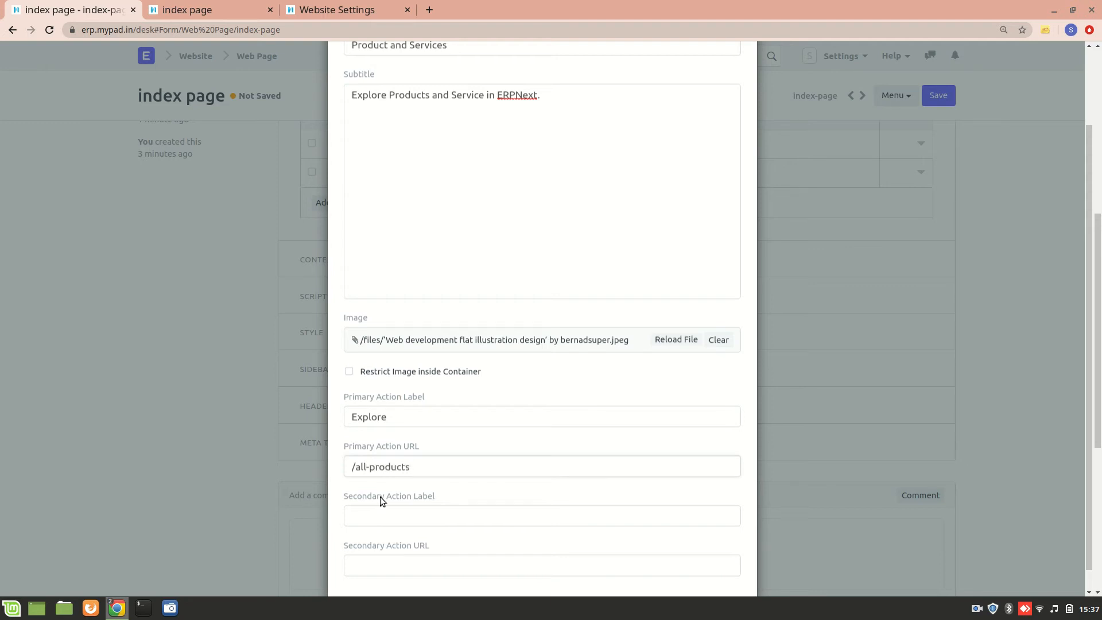
# Set the Secondary Action Label to Contact and enter the contact page's path as the Secondary Action URL
pyautogui.scroll(-1, 380, 497)
pyautogui.click(376, 495)
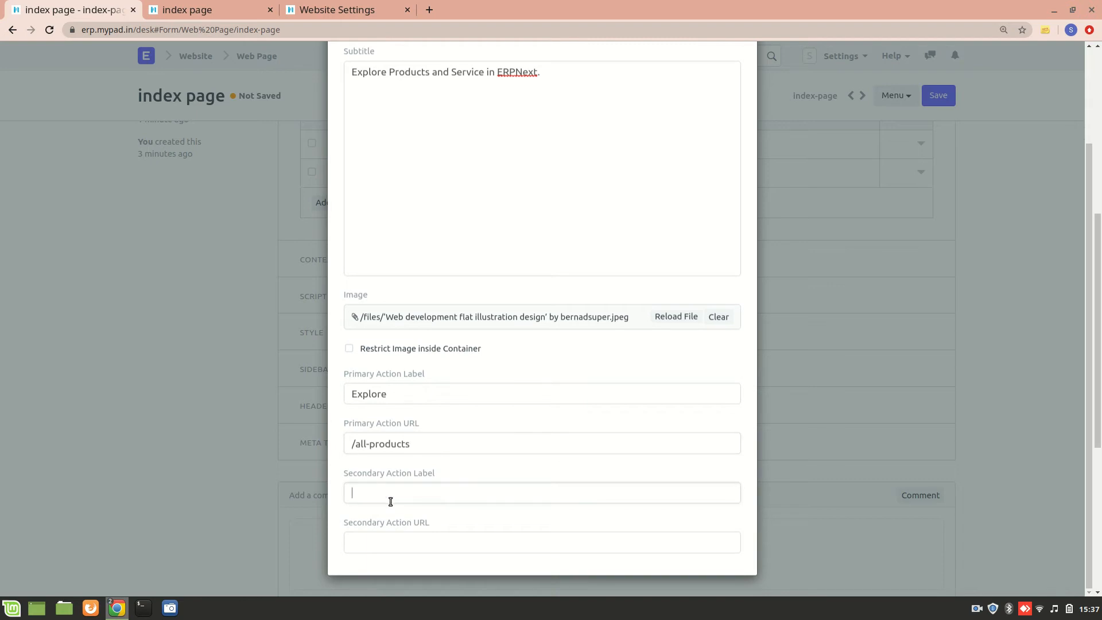
pyautogui.write('Contact')
pyautogui.click(409, 545)
pyautogui.write('/conact')
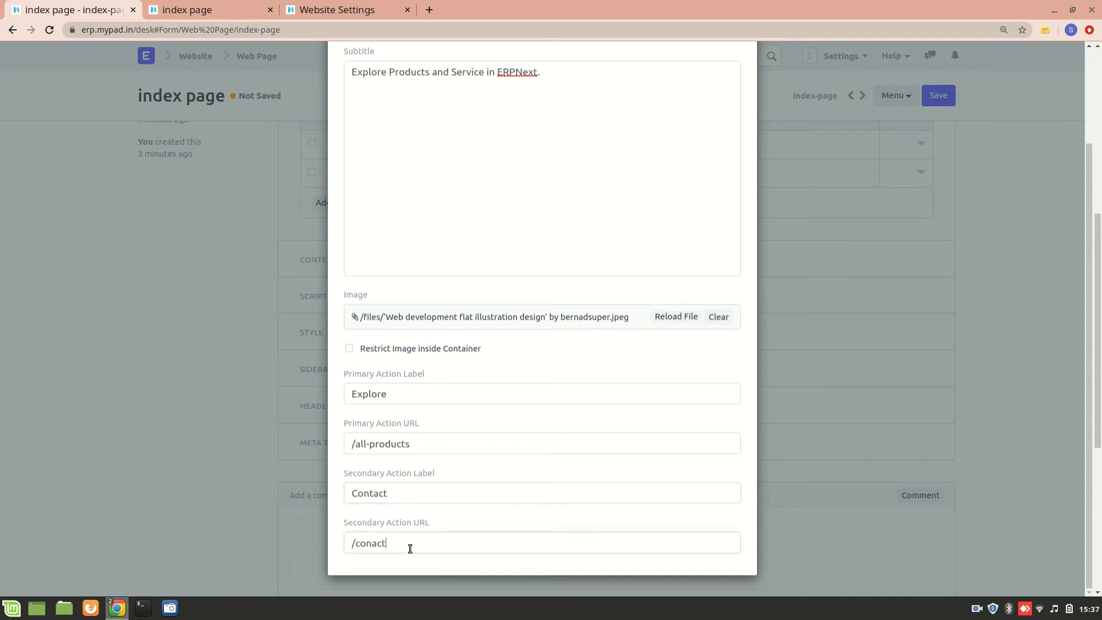
pyautogui.write('ta')
# Submit the hero block's values and save the web page
pyautogui.scroll(3, 560, 430)
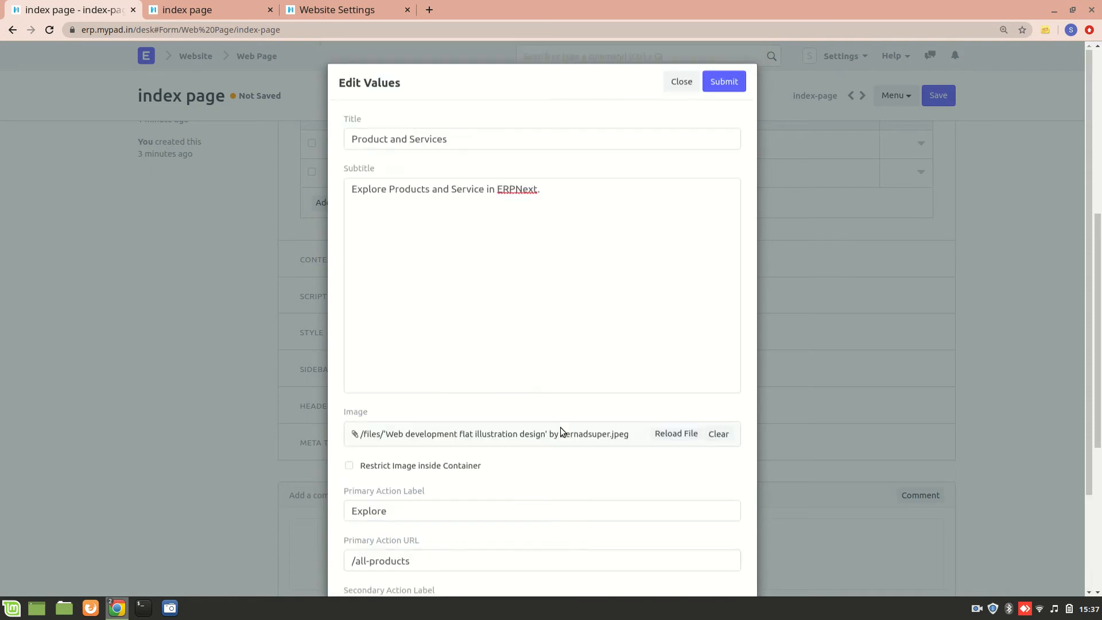
pyautogui.click(726, 82)
pyautogui.click(935, 101)
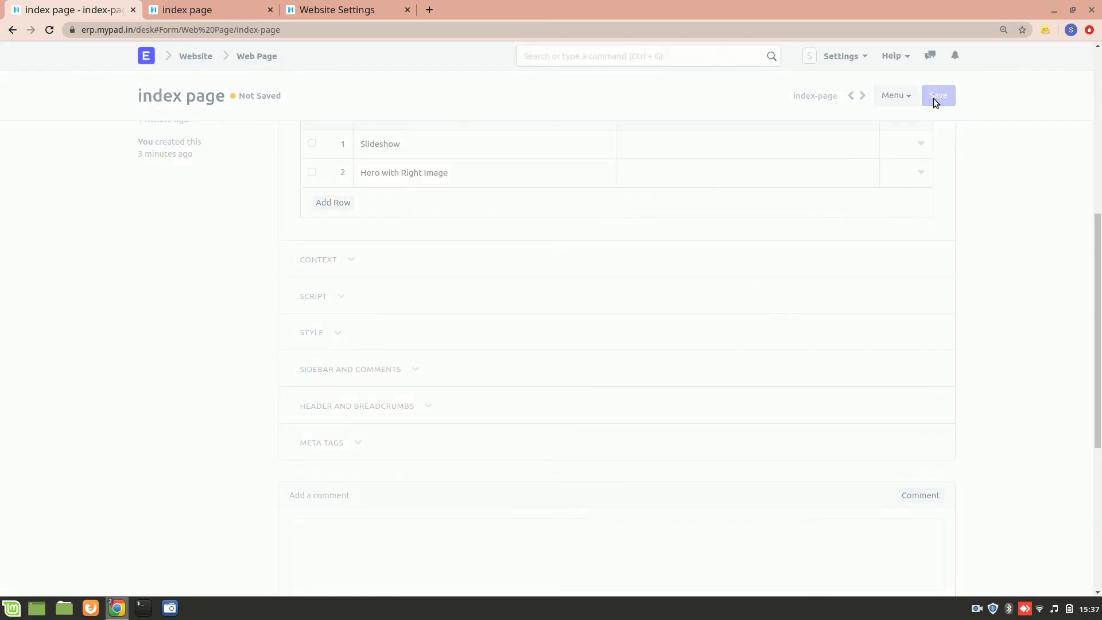
# Reload the published page, review the Product and Services hero section below the slideshow, and return to the edit form
pyautogui.click(219, 5)
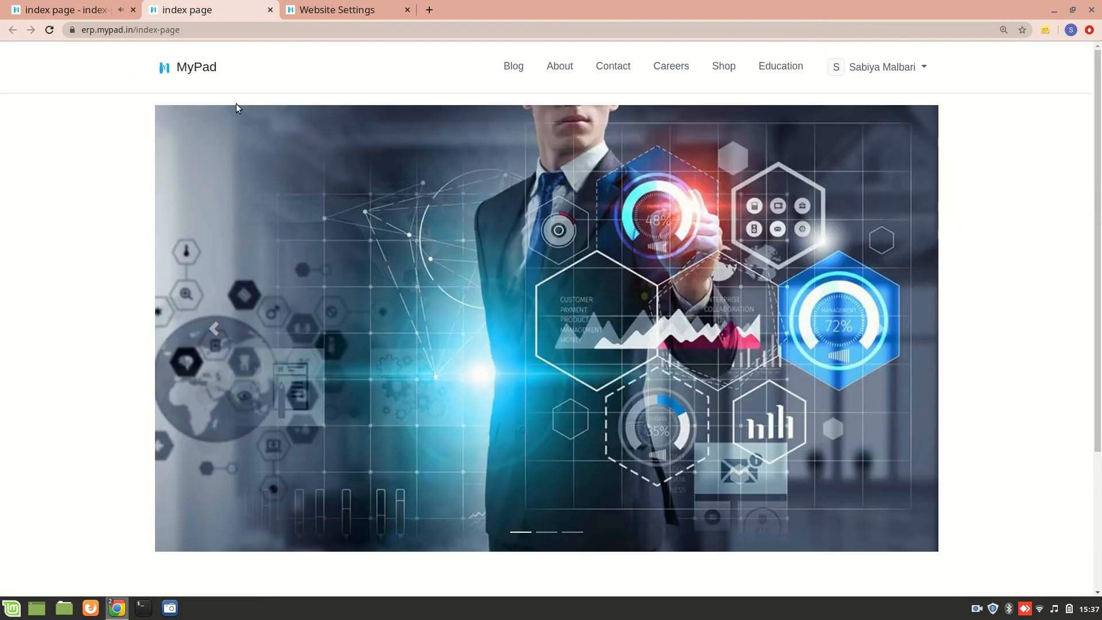
pyautogui.press('F5')
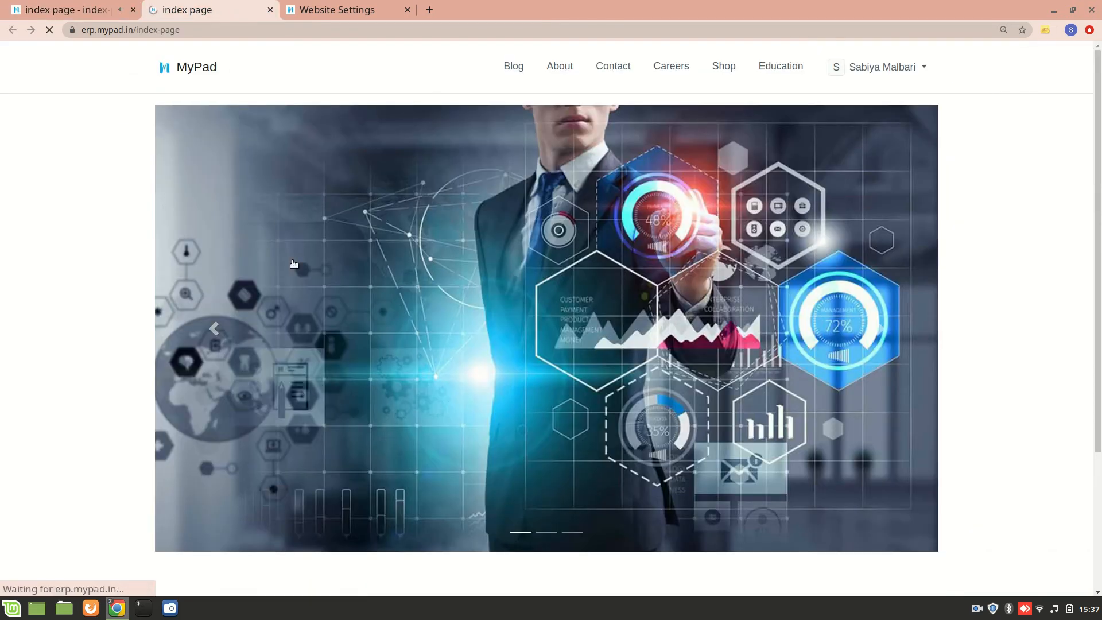
pyautogui.scroll(-10, 293, 264)
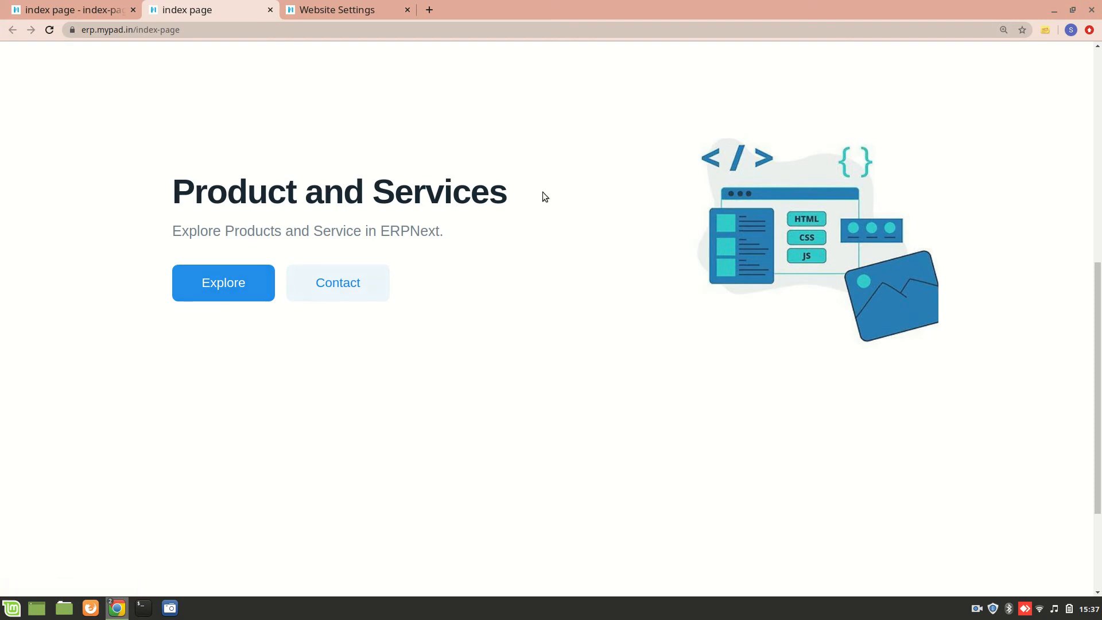
pyautogui.click(66, 10)
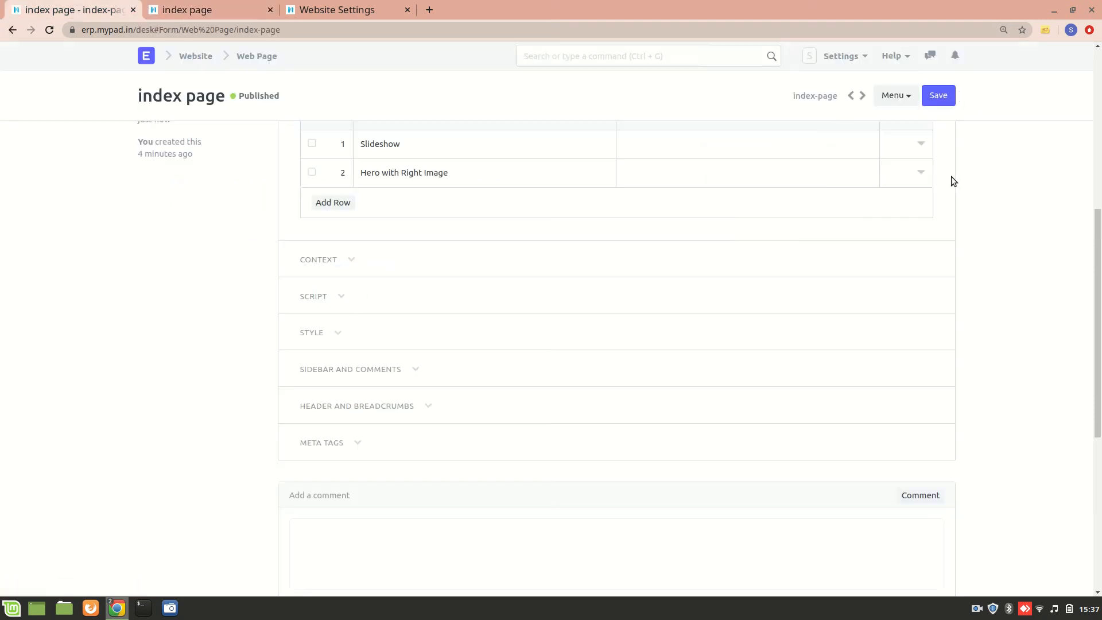
# Clear the Secondary Action Label and Secondary Action URL of the Hero with Right Image block, submit the values and save the page
pyautogui.click(922, 174)
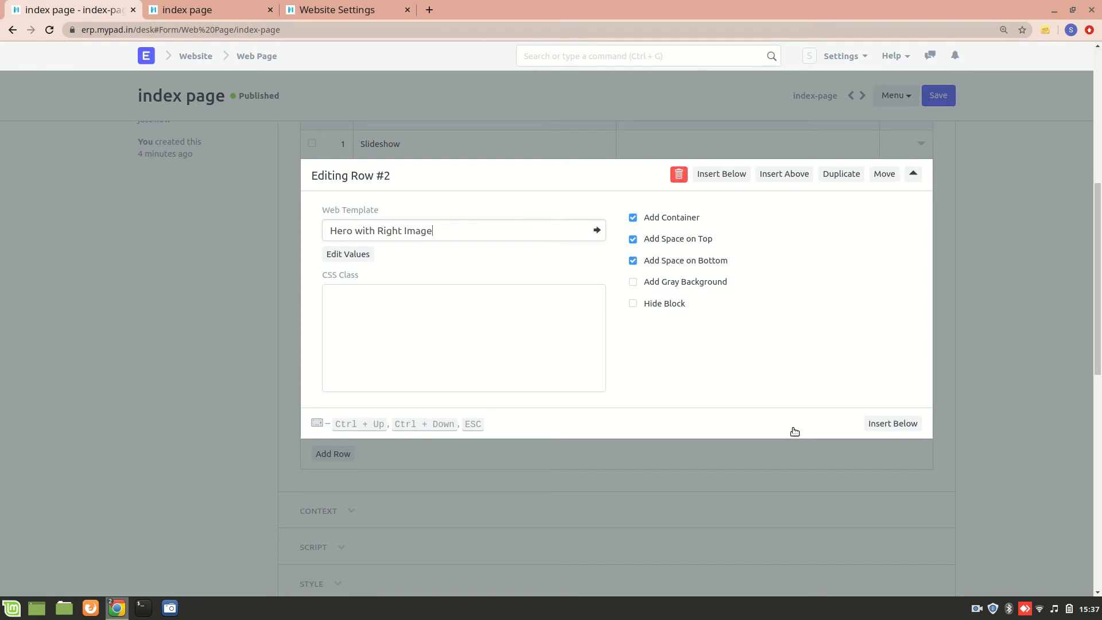
pyautogui.click(740, 508)
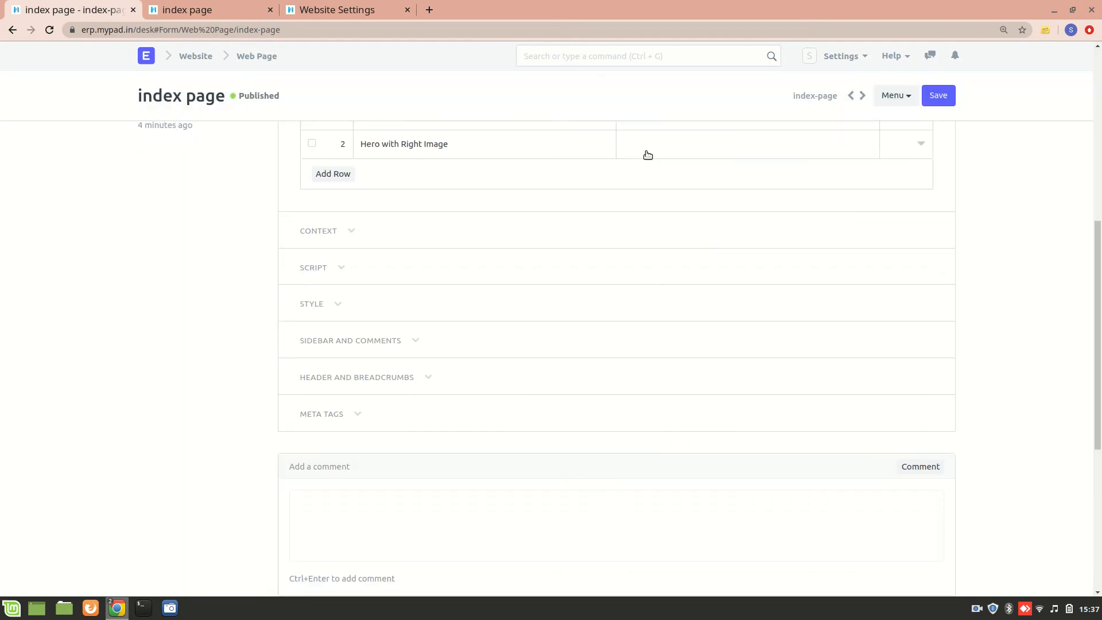
pyautogui.click(644, 145)
pyautogui.scroll(-3, 457, 360)
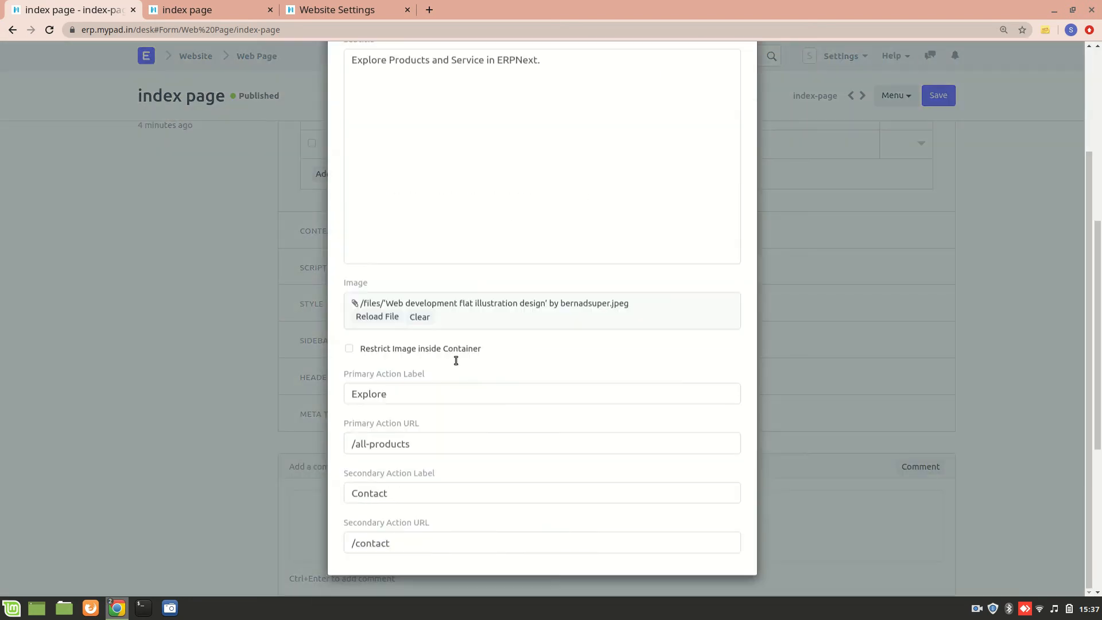
pyautogui.click(412, 496)
pyautogui.moveTo(412, 496); pyautogui.dragTo(325, 487)
pyautogui.press('BackSpace')
pyautogui.moveTo(414, 550); pyautogui.dragTo(308, 529)
pyautogui.press('BackSpace')
pyautogui.scroll(3, 709, 329)
pyautogui.click(724, 81)
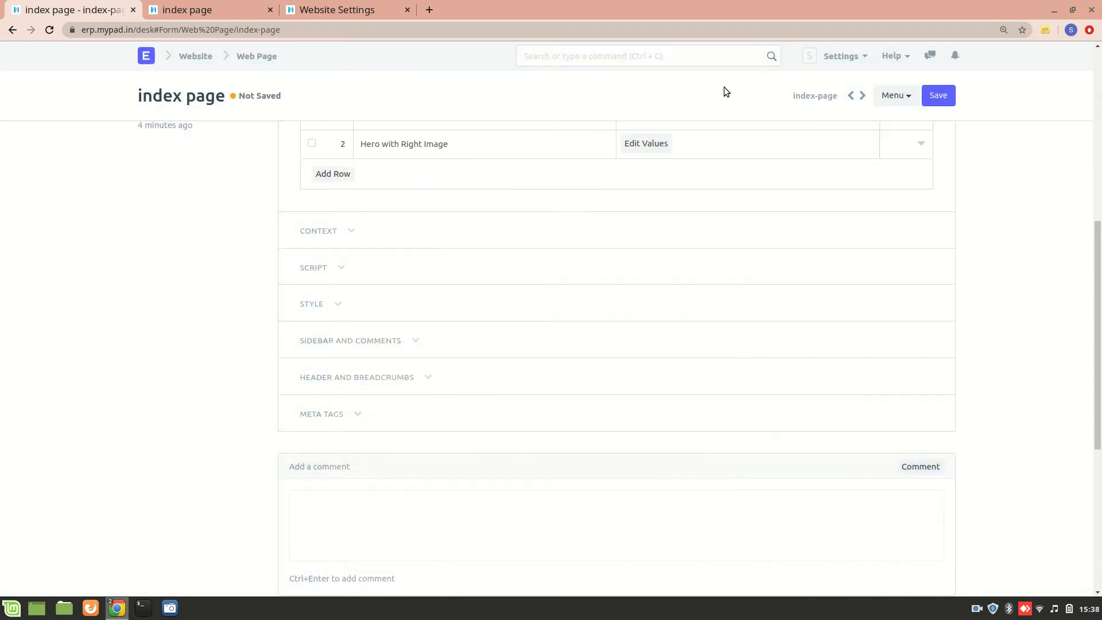
pyautogui.click(937, 96)
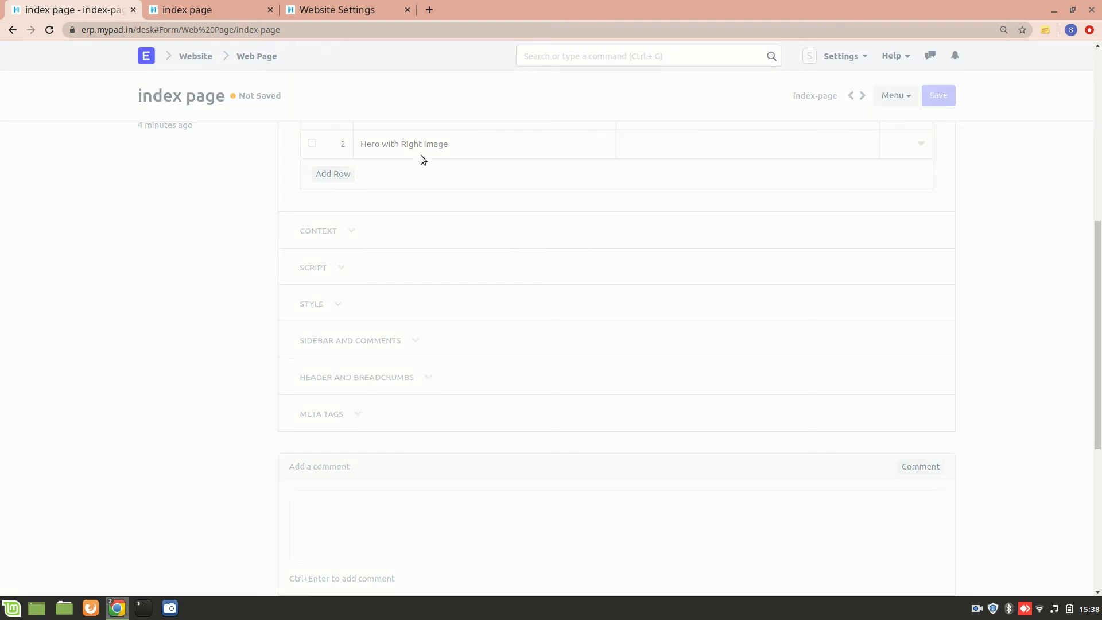
# Reload the published page, review it from the slideshow down to the footer, and return to the edit form
pyautogui.click(178, 5)
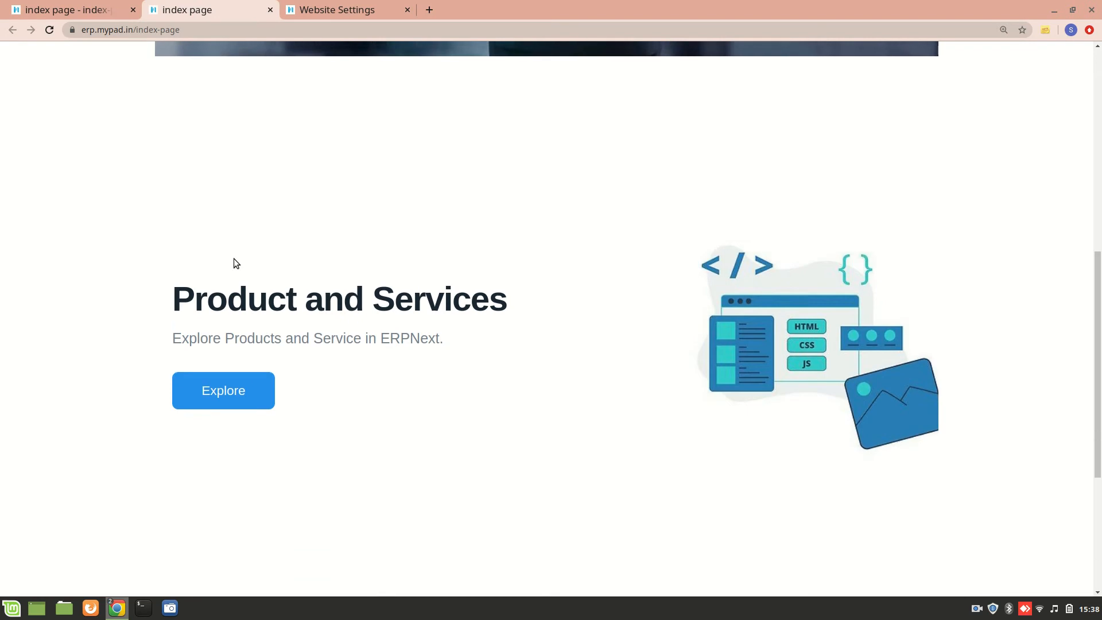
pyautogui.scroll(5, 248, 343)
pyautogui.scroll(2, 46, 176)
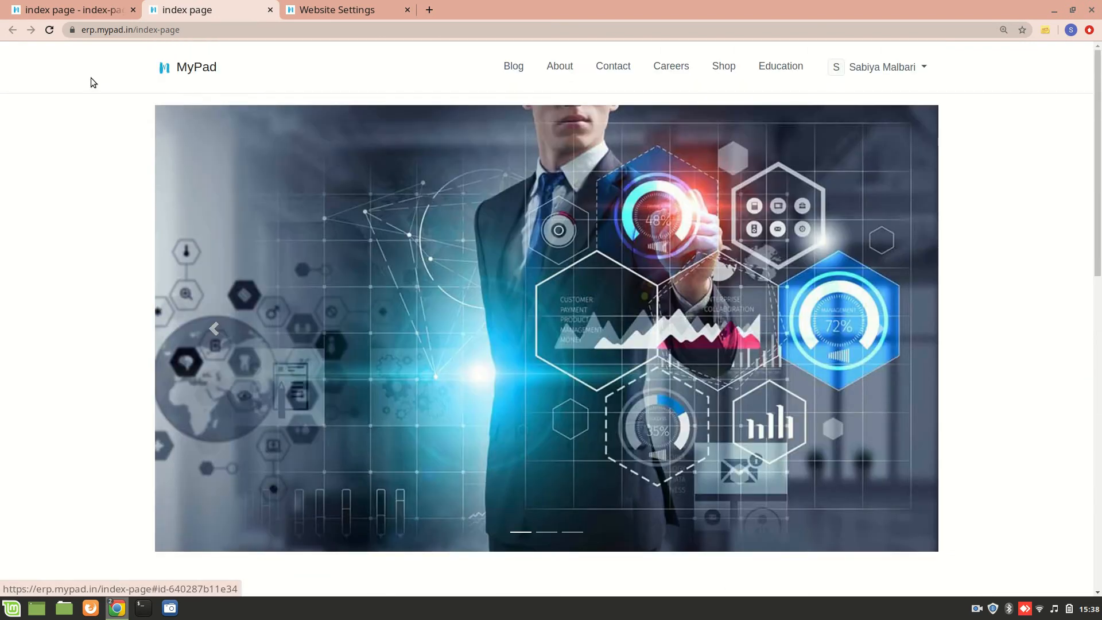
pyautogui.scroll(-4, 143, 207)
pyautogui.scroll(4, 142, 207)
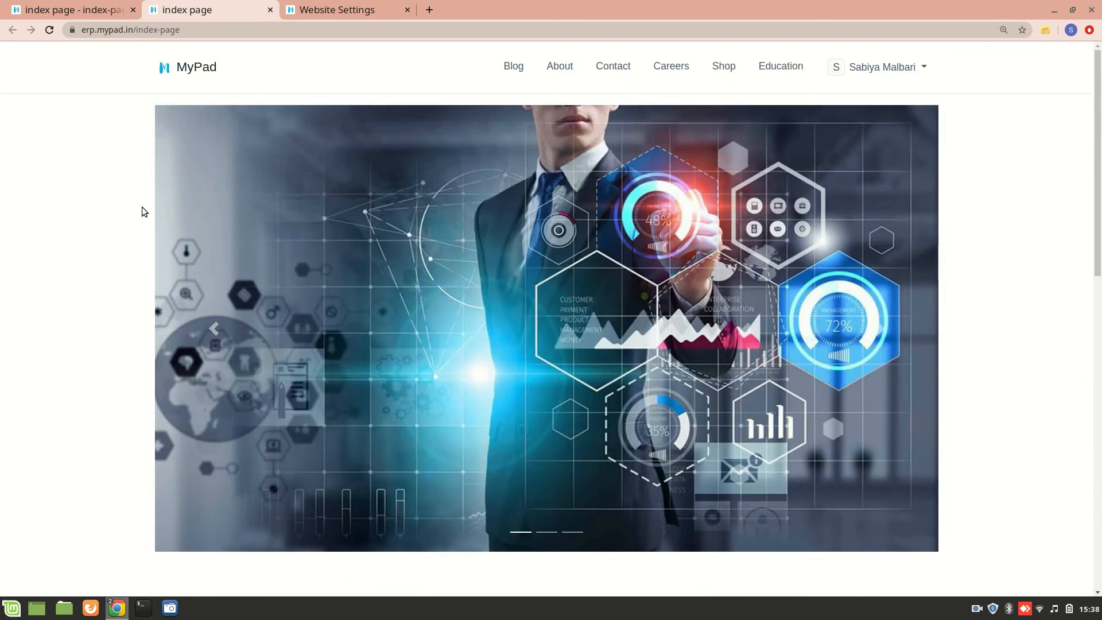
pyautogui.scroll(-7, 142, 208)
pyautogui.scroll(-5, 243, 442)
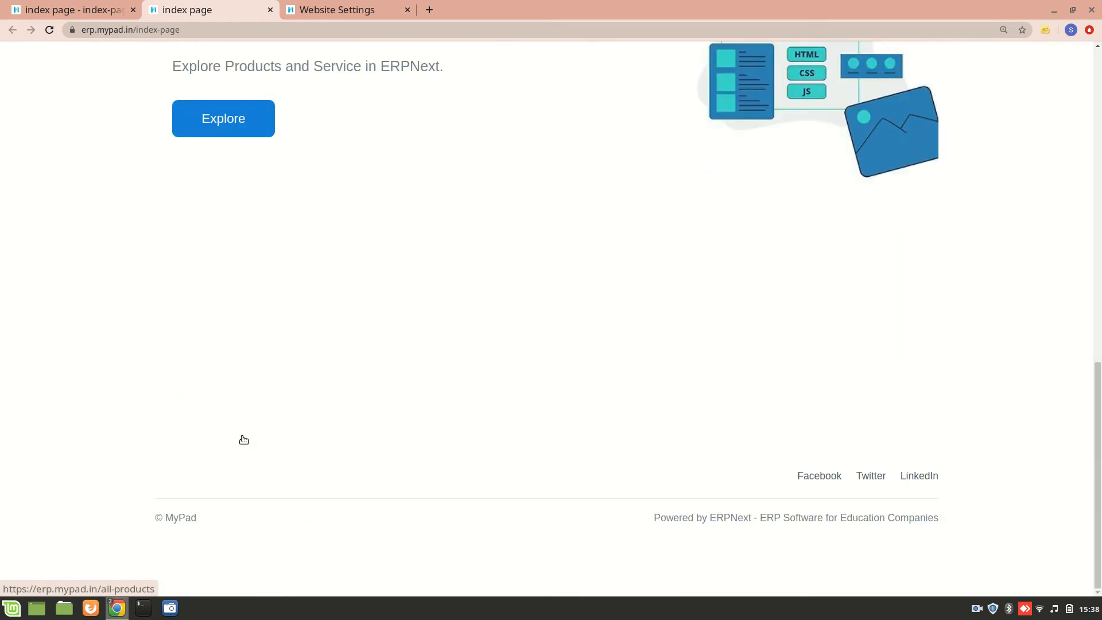
pyautogui.click(64, 9)
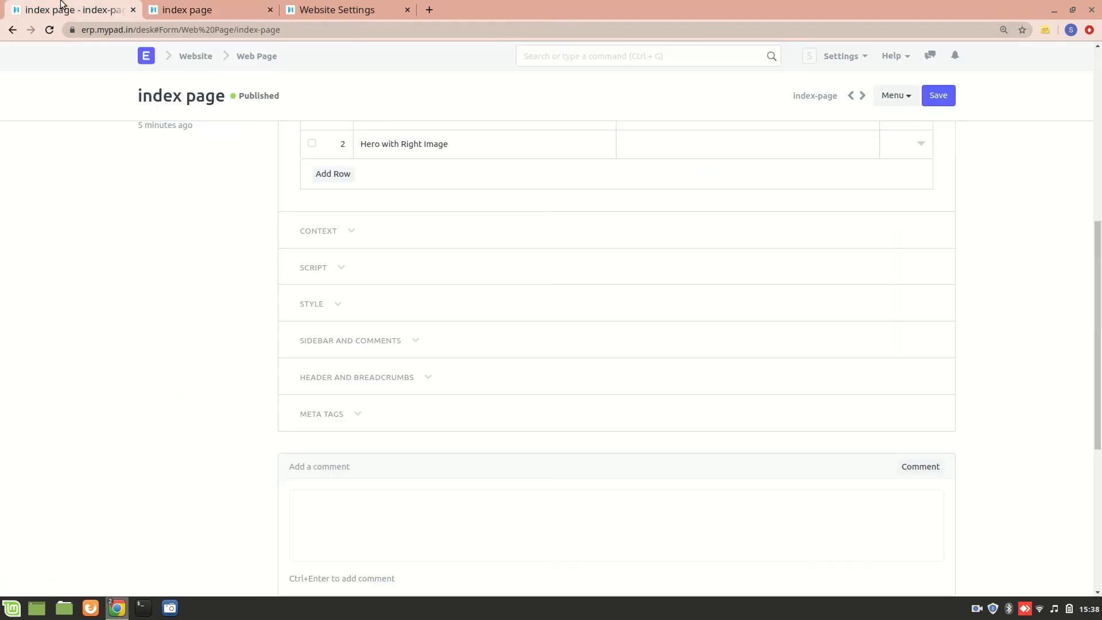
# Add a third row to the page building blocks and set its Web Template to Hero
pyautogui.click(323, 174)
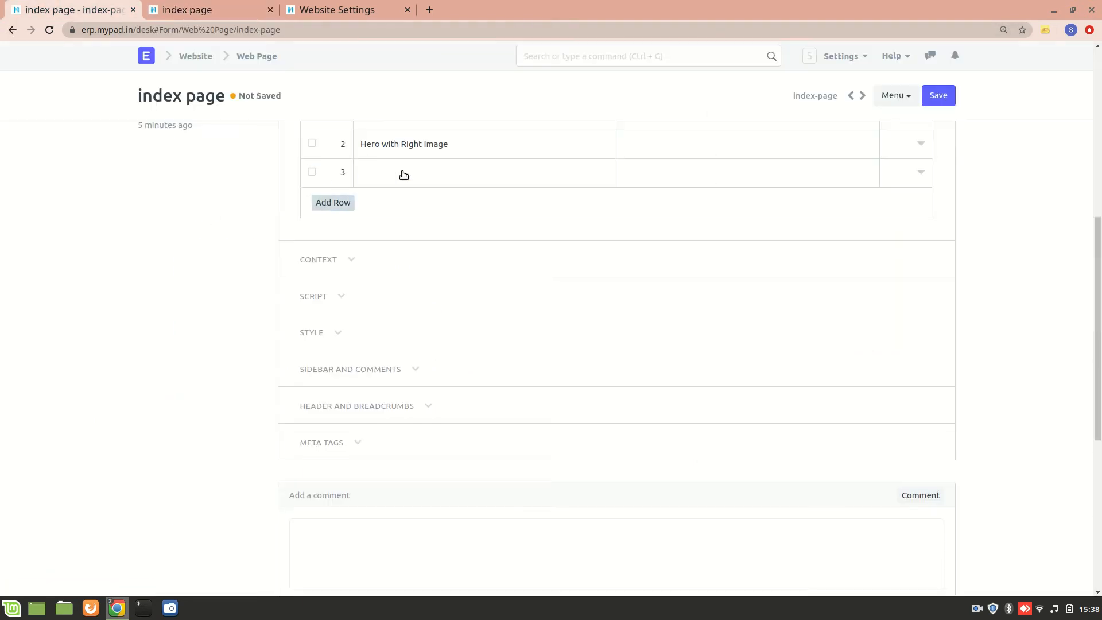
pyautogui.click(404, 173)
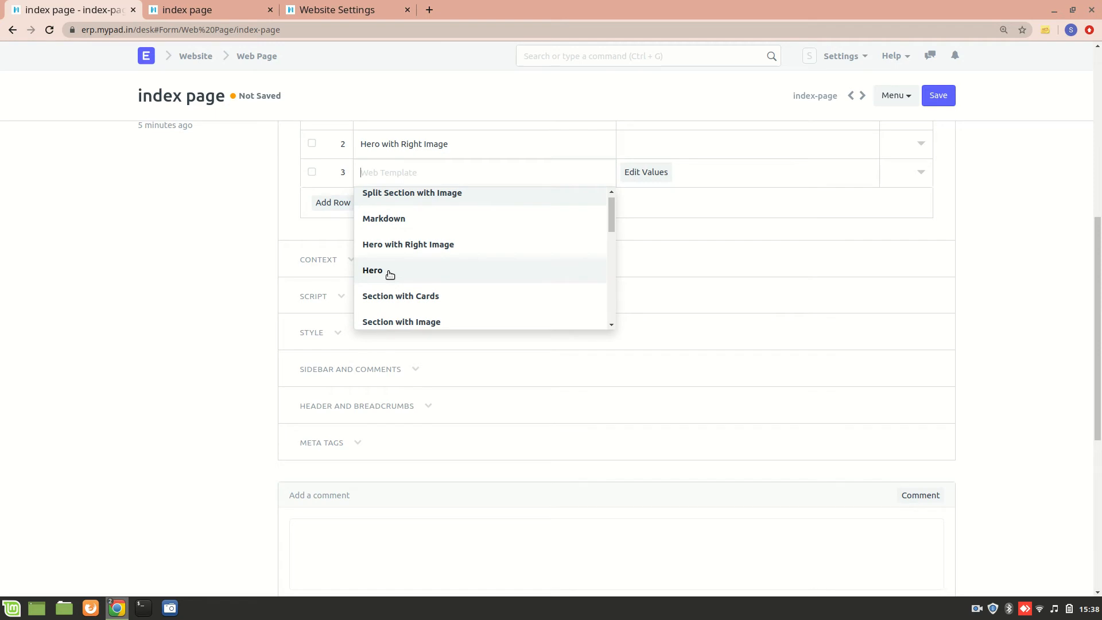
pyautogui.click(227, 7)
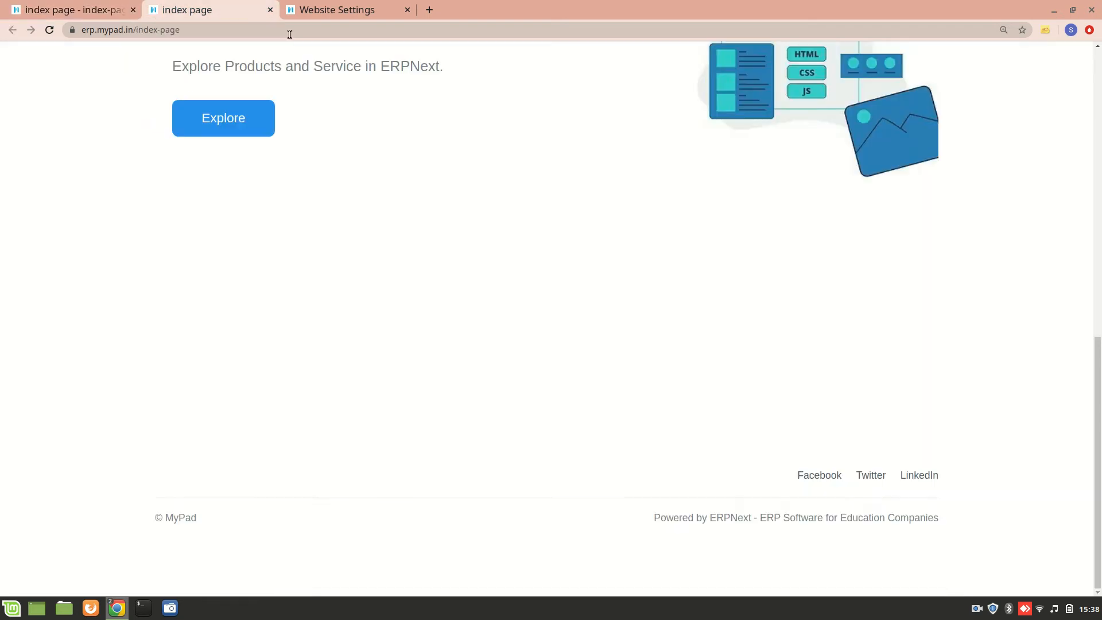
pyautogui.scroll(4, 436, 82)
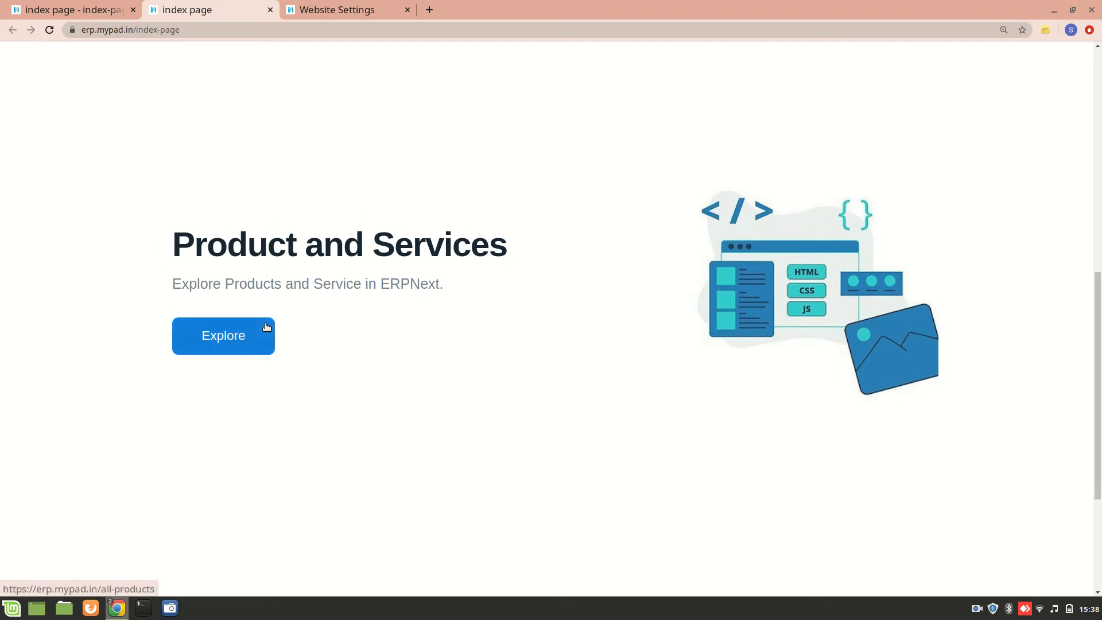
pyautogui.click(57, 7)
pyautogui.click(434, 170)
pyautogui.write('Hero')
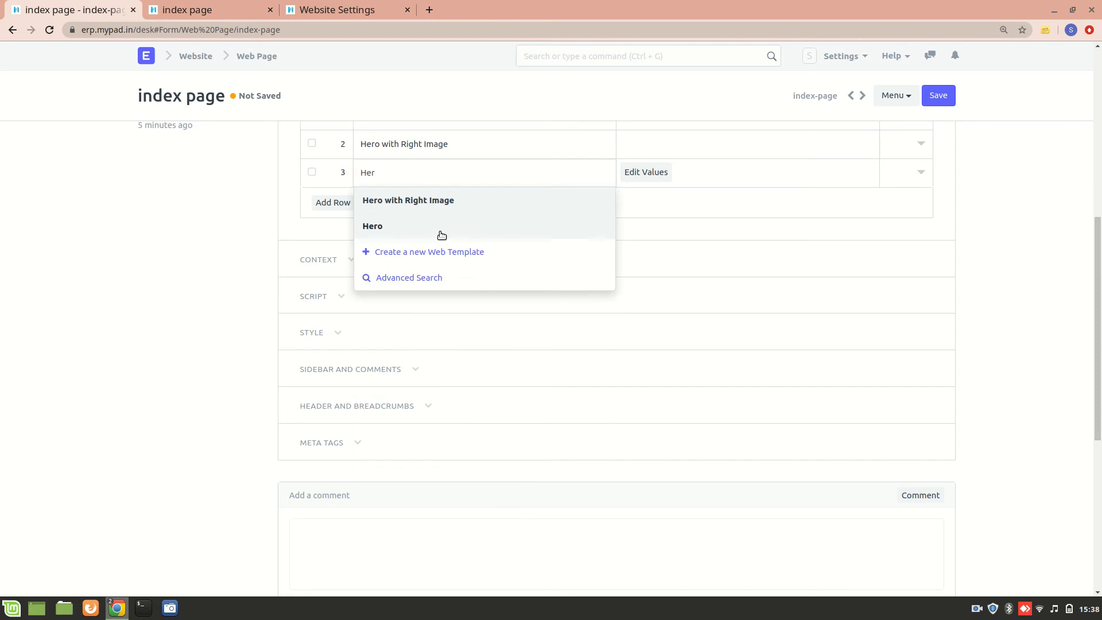
pyautogui.click(440, 232)
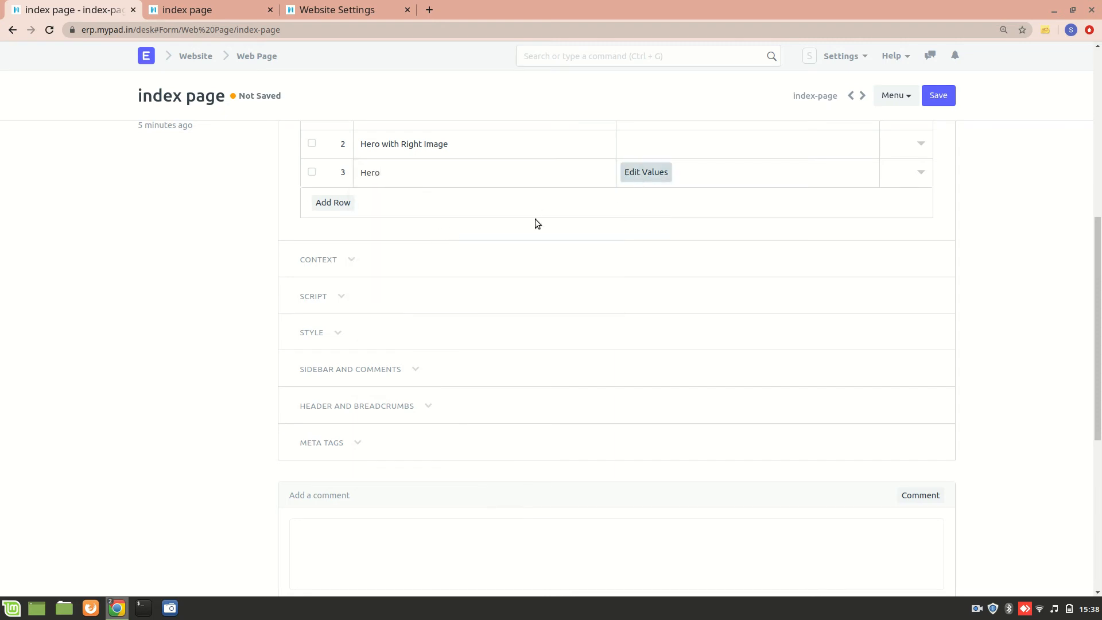
# Set the Hero block's Title to "ERPNext Consulting" and its Subtitle to "Erpnext Solutions and Services"
pyautogui.click(645, 172)
pyautogui.scroll(-2, 420, 412)
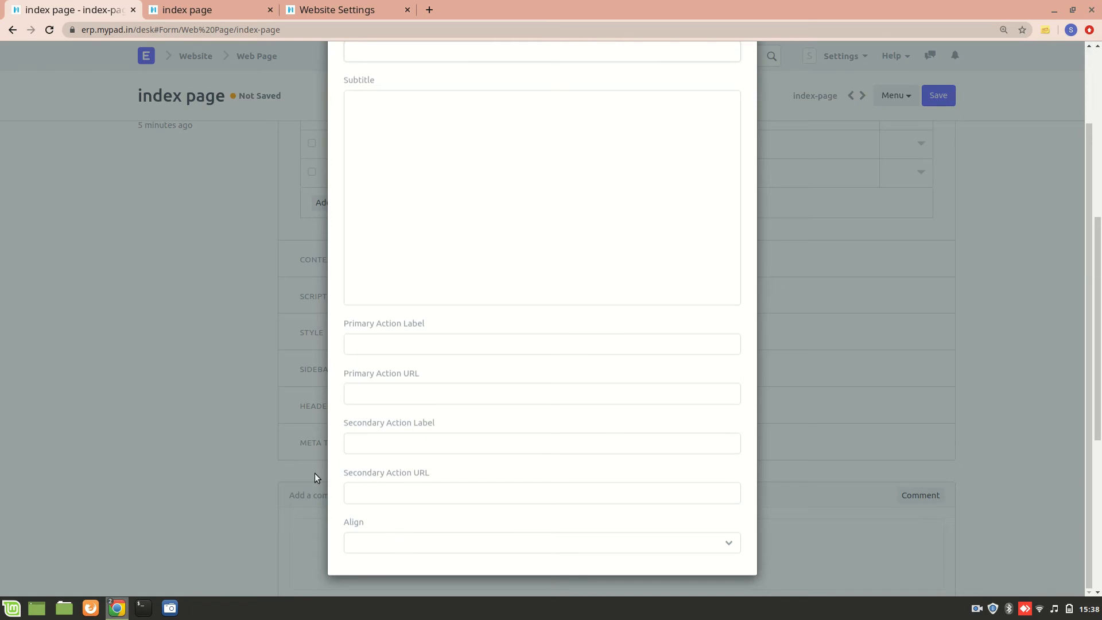
pyautogui.scroll(2, 339, 359)
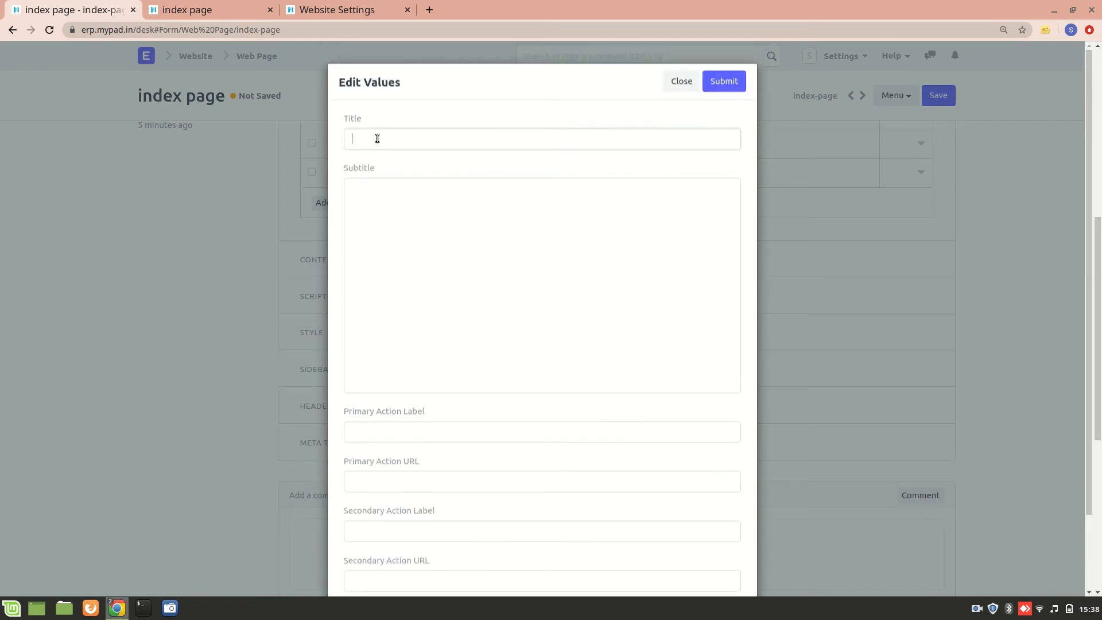
pyautogui.write('ERPnext')
pyautogui.press('BackSpace')
pyautogui.press('BackSpace')
pyautogui.press('BackSpace')
pyautogui.press('BackSpace')
pyautogui.write('Next Consulting')
pyautogui.press('Tab')
pyautogui.write('Erpnext ')
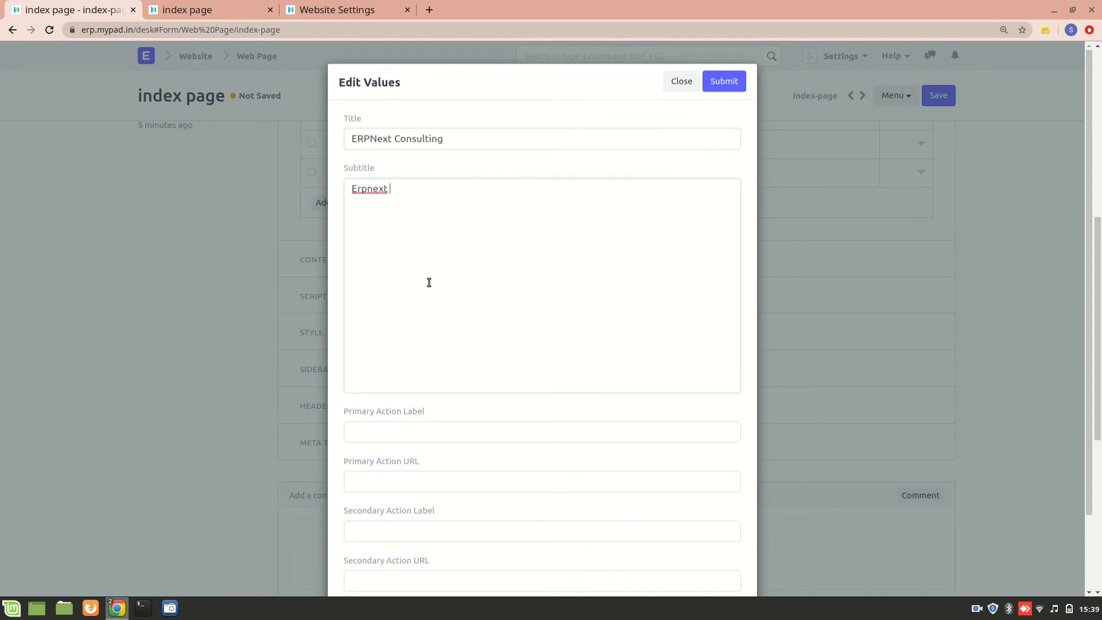
pyautogui.write('Solutions and Services')
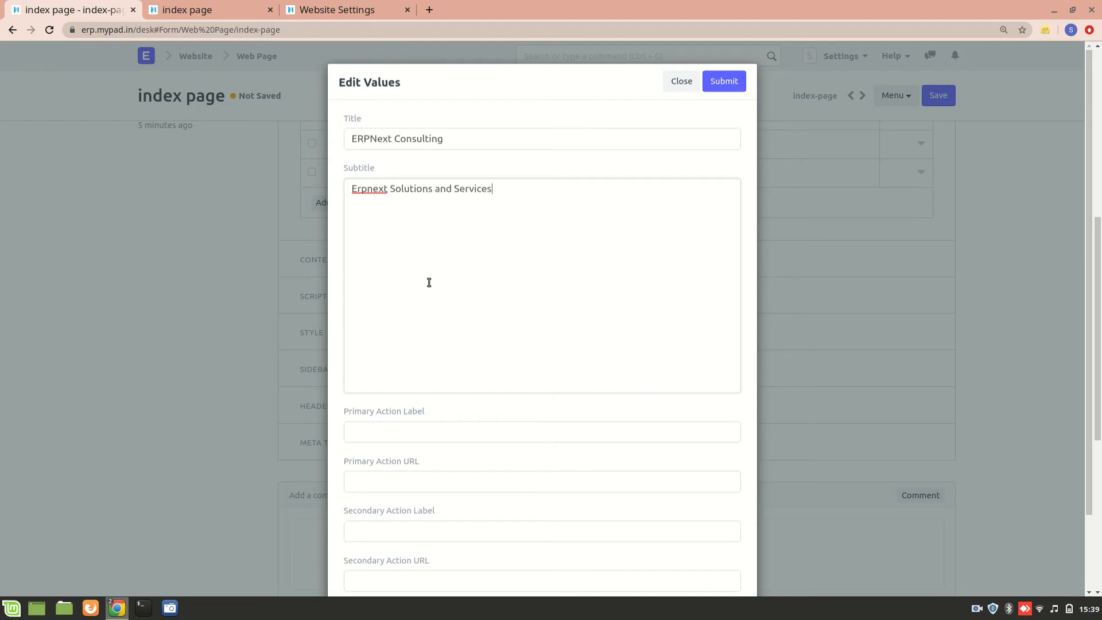
# Set the Hero block's Primary Action Label to Contact and Primary Action URL to /contact, submit the values and save the page
pyautogui.click(396, 441)
pyautogui.scroll(-1, 396, 441)
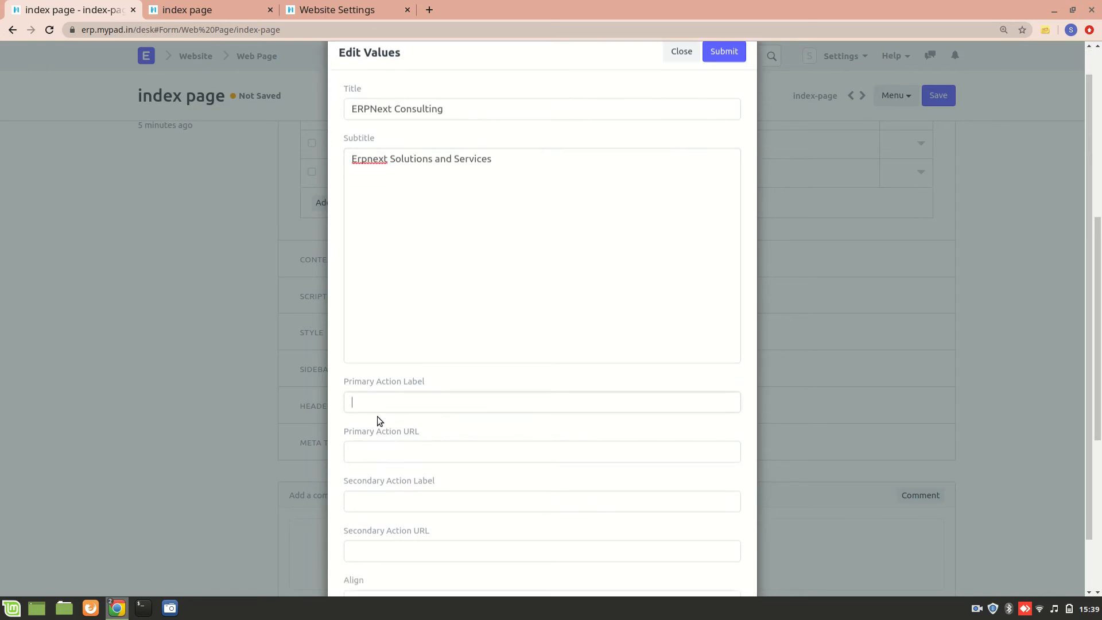
pyautogui.write('Contact')
pyautogui.click(349, 456)
pyautogui.write('/contact')
pyautogui.scroll(1, 483, 326)
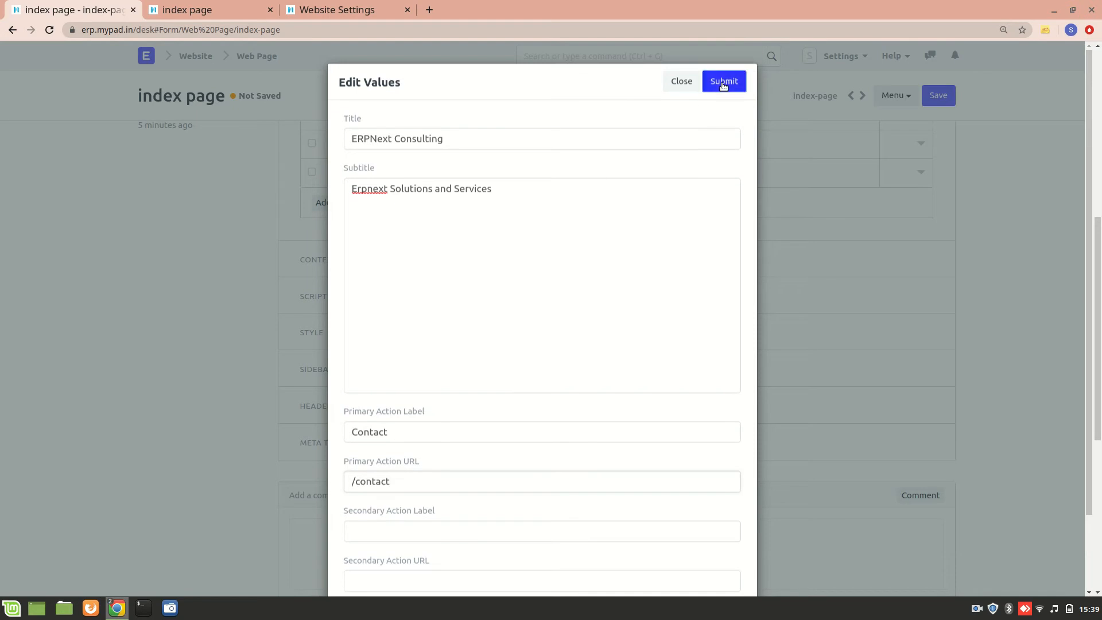
pyautogui.click(722, 81)
pyautogui.click(947, 98)
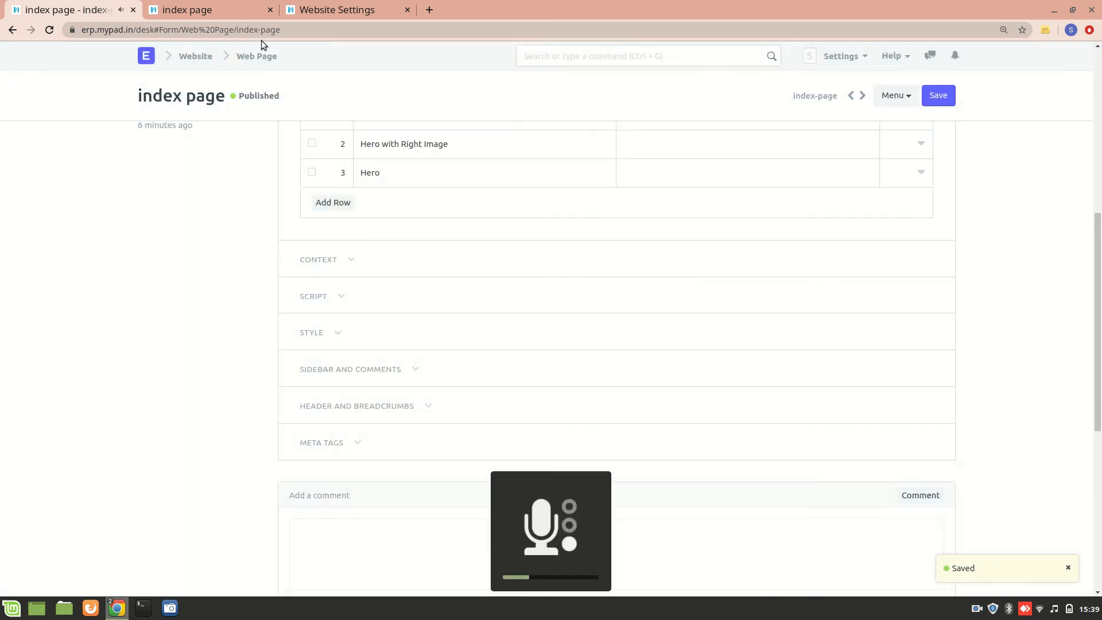
# Reload the published page, review the ERPNext Consulting section below Product and Services, and return to the edit form
pyautogui.click(206, 10)
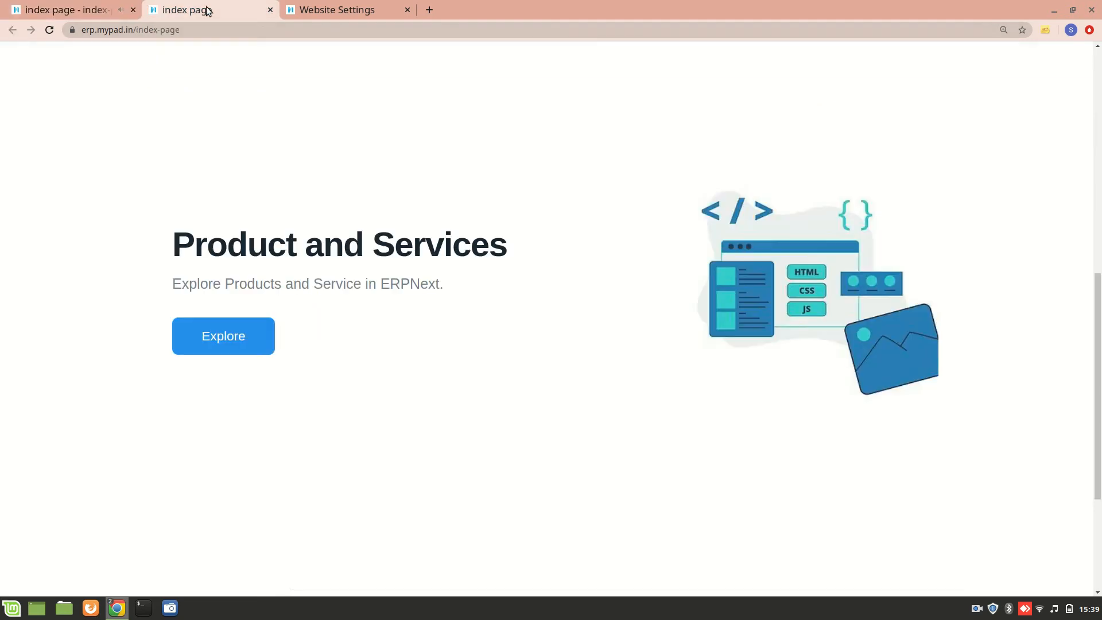
pyautogui.scroll(-3, 260, 160)
pyautogui.scroll(3, 303, 356)
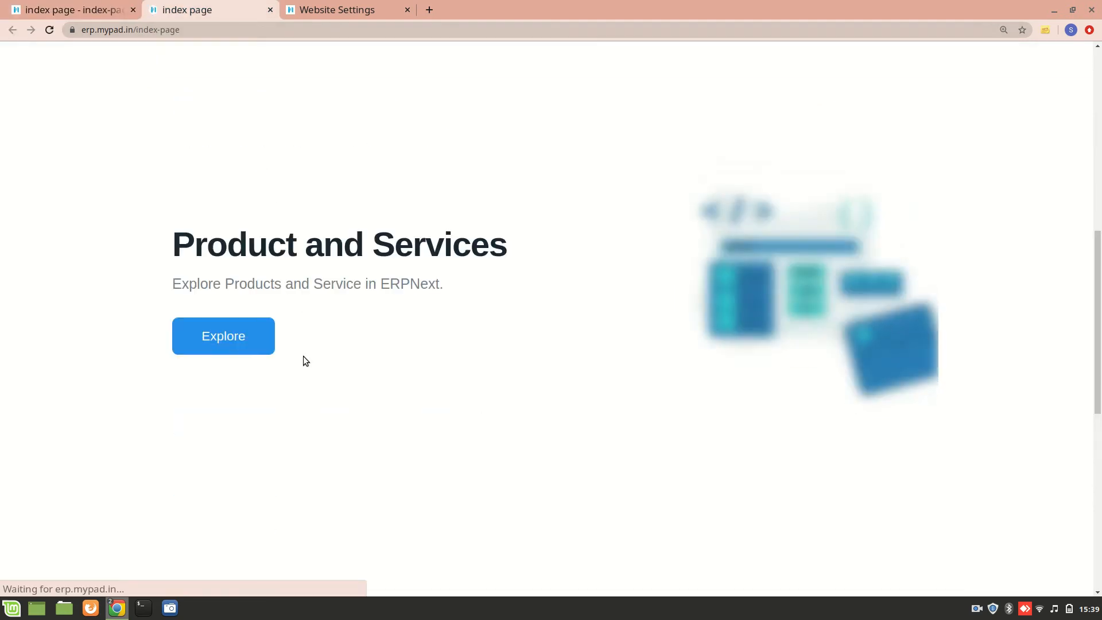
pyautogui.scroll(-5, 306, 360)
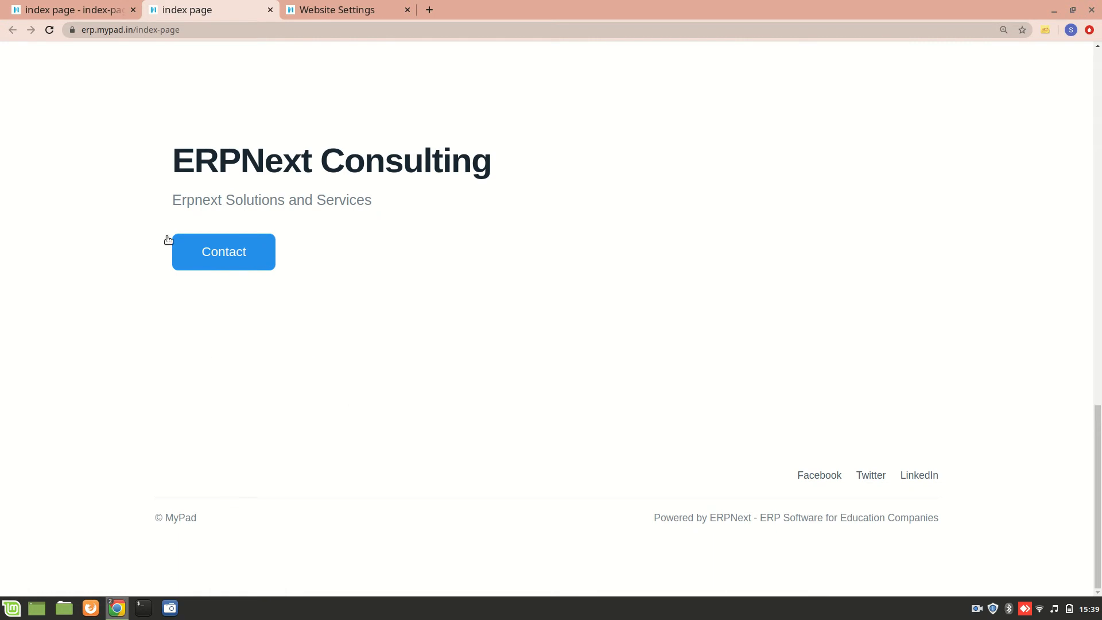
pyautogui.scroll(3, 266, 254)
pyautogui.click(69, 10)
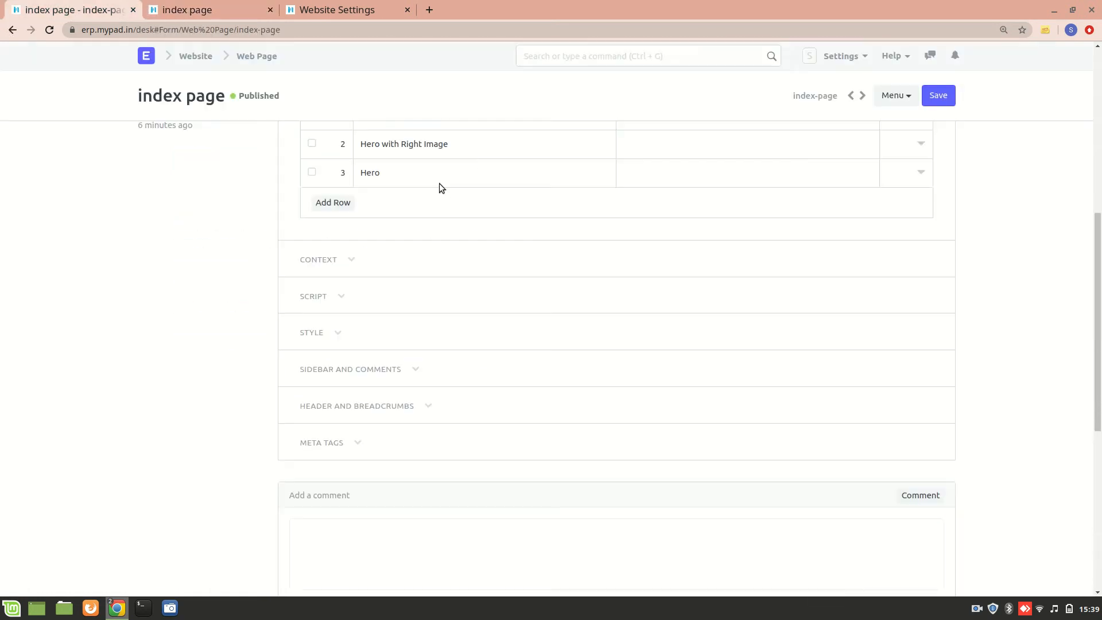
# Set the alignment of the third-row Hero block to center, submit the values and save the page
pyautogui.click(926, 176)
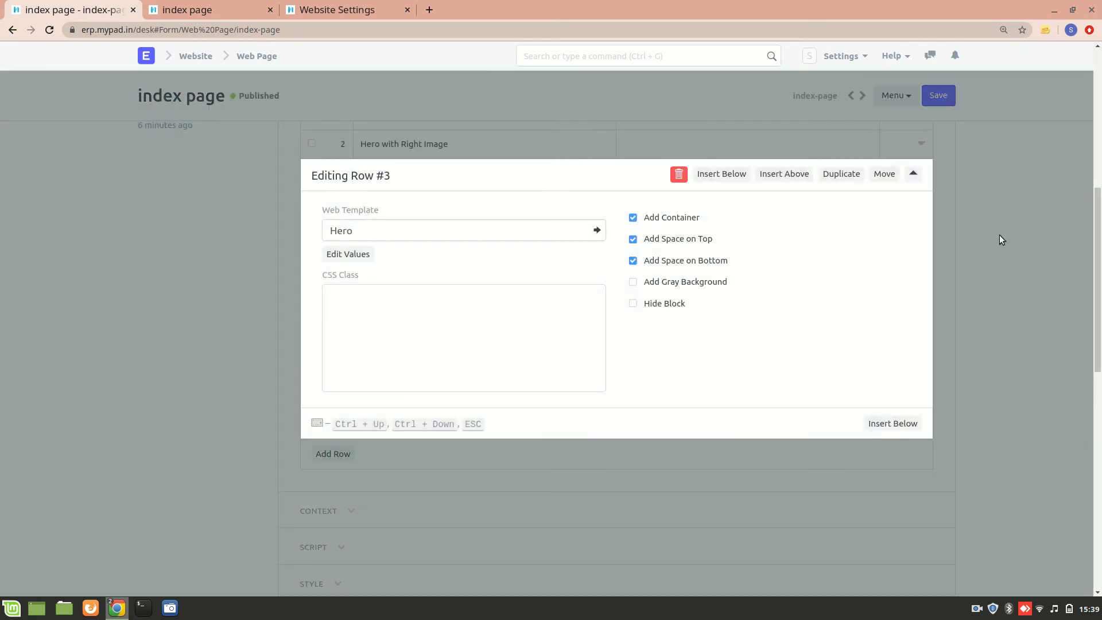
pyautogui.click(352, 256)
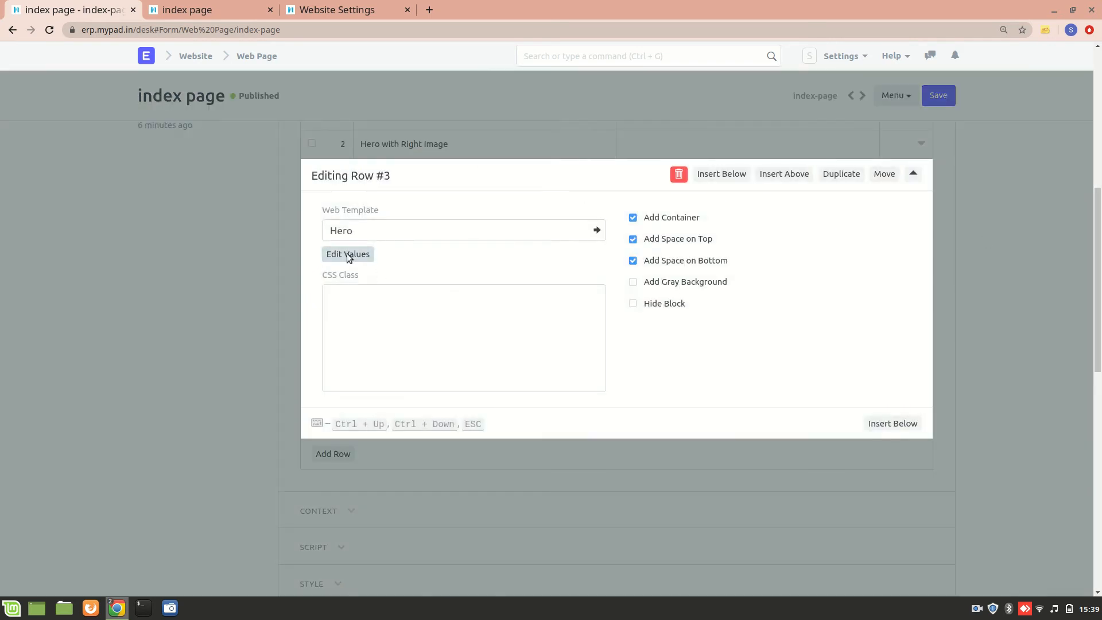
pyautogui.scroll(-2, 425, 394)
pyautogui.click(439, 541)
pyautogui.click(412, 574)
pyautogui.scroll(2, 450, 376)
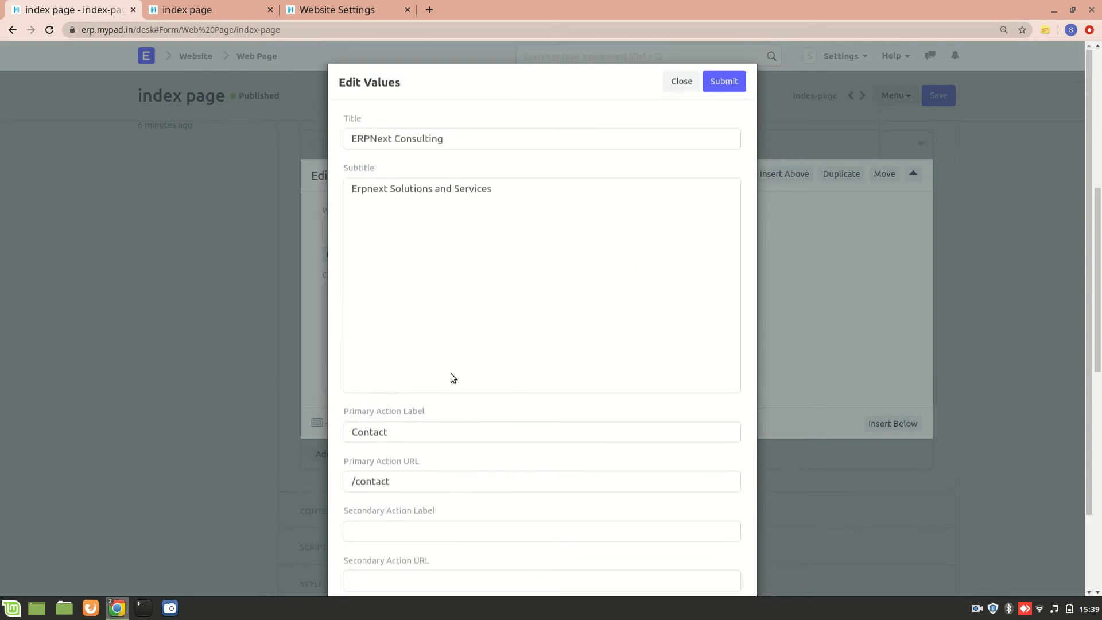
pyautogui.click(724, 82)
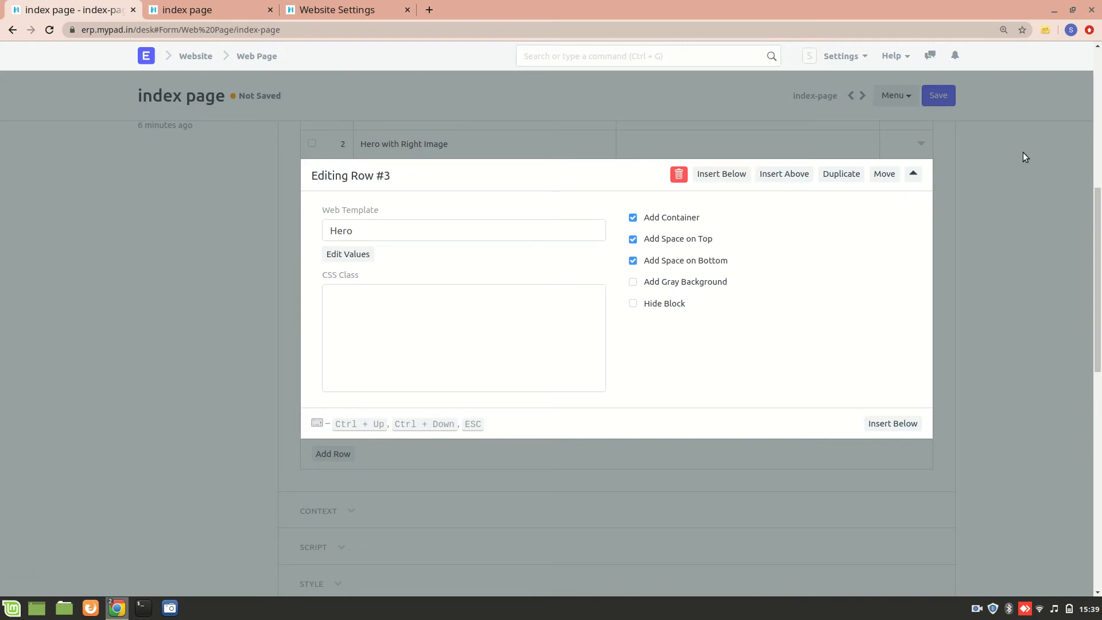
pyautogui.click(1022, 153)
pyautogui.click(940, 97)
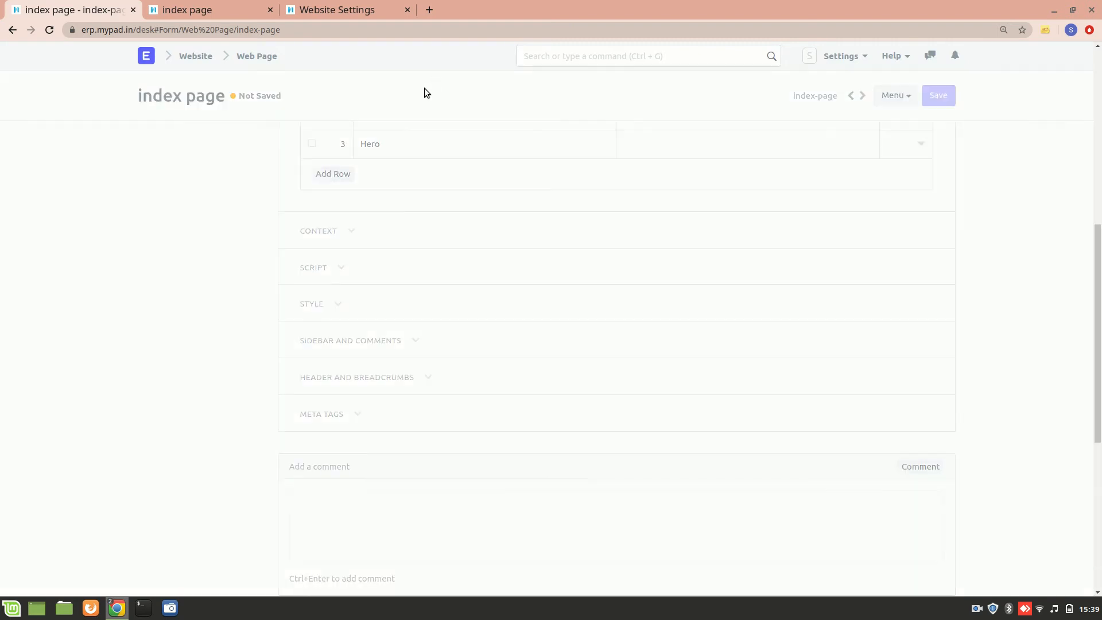
# Reload the published page and check the alignment of the ERPNext Consulting section
pyautogui.click(190, 7)
pyautogui.press('F5')
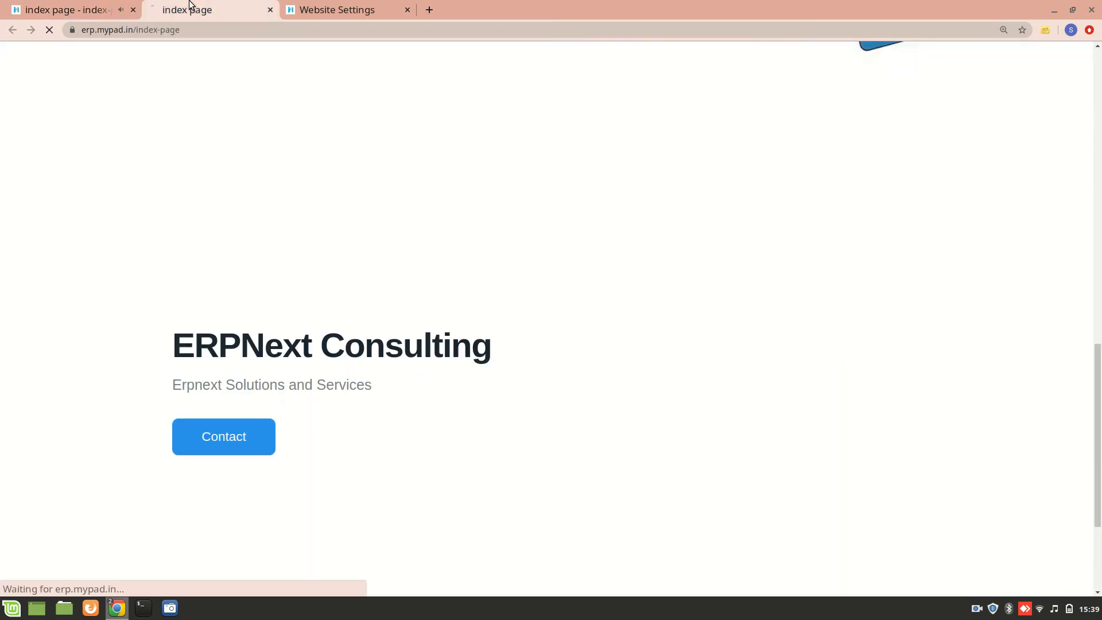
pyautogui.scroll(-3, 259, 267)
pyautogui.scroll(3, 257, 266)
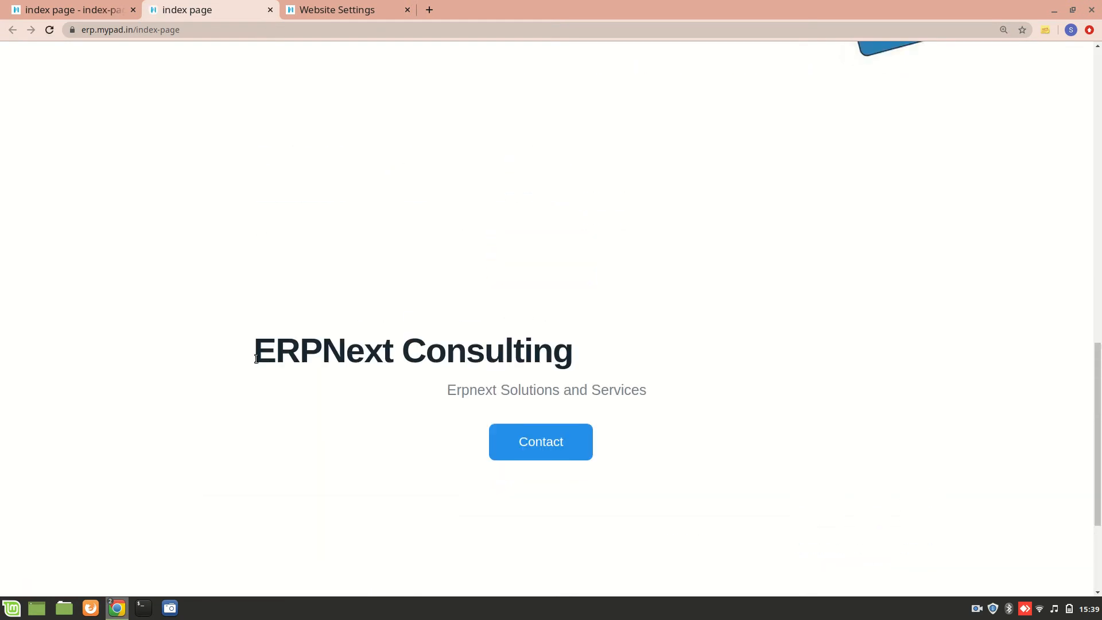
pyautogui.scroll(2, 253, 359)
pyautogui.scroll(-3, 201, 351)
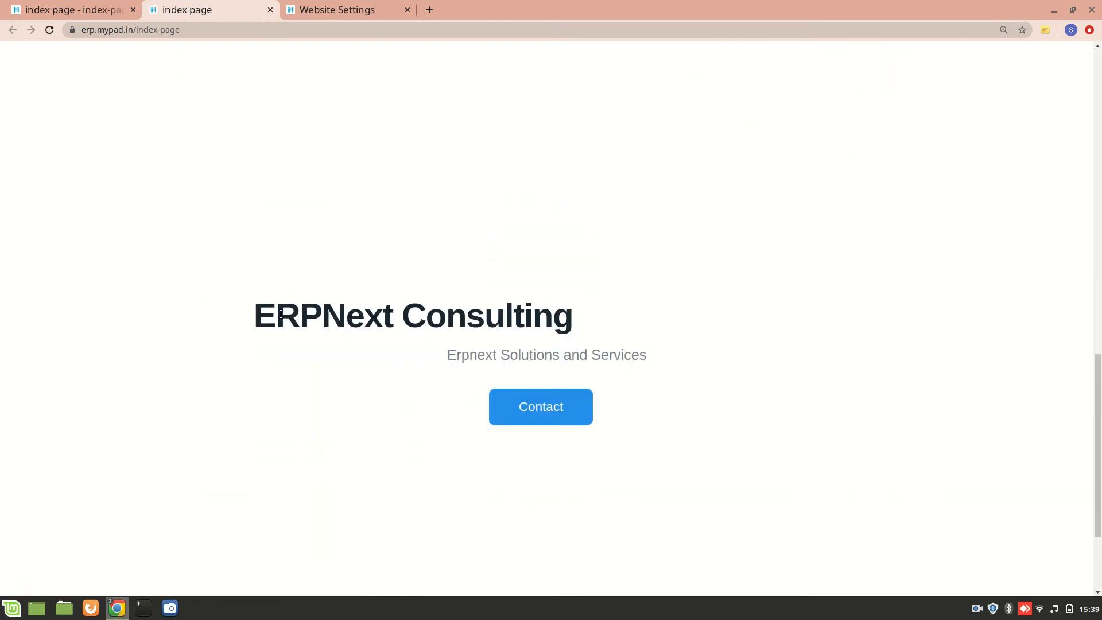
# Compare the ERPNext Consulting section with the Product and Services section on the published page and return to the edit form
pyautogui.scroll(5, 371, 308)
pyautogui.scroll(-6, 371, 308)
pyautogui.scroll(14, 408, 353)
pyautogui.scroll(-9, 409, 353)
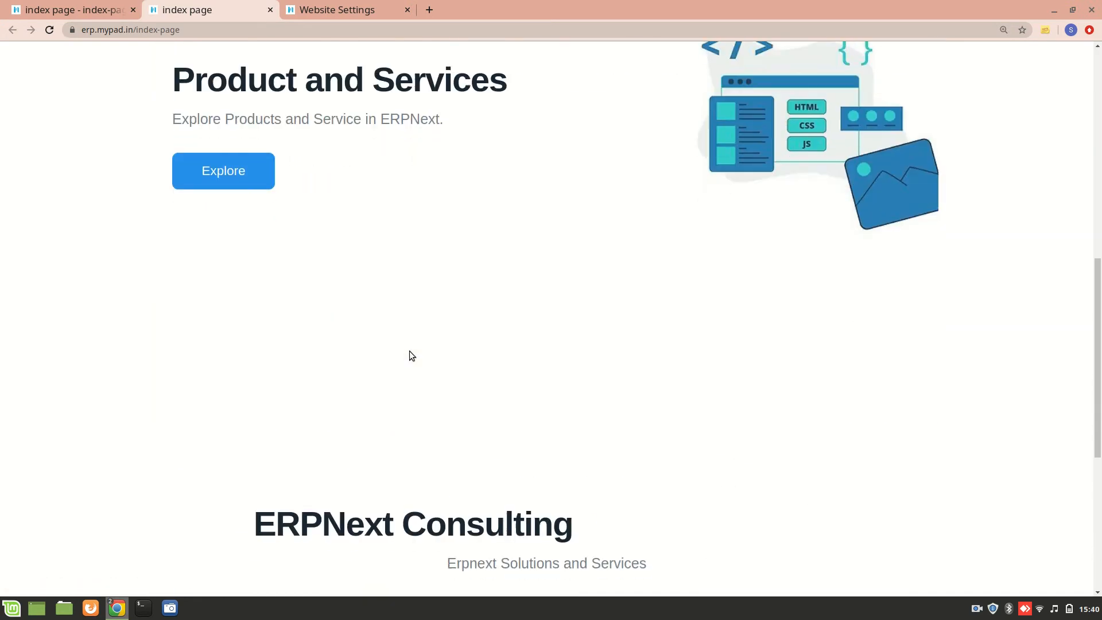
pyautogui.click(113, 8)
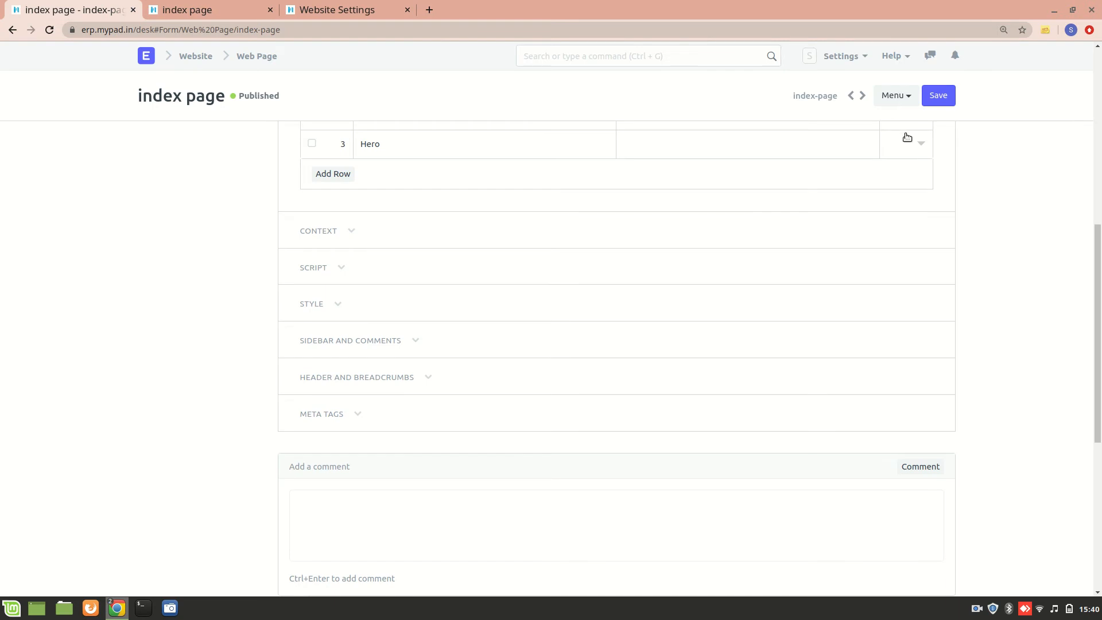
# Turn off Add Space on Top and Add Space on Bottom for the third-row Hero block
pyautogui.click(921, 144)
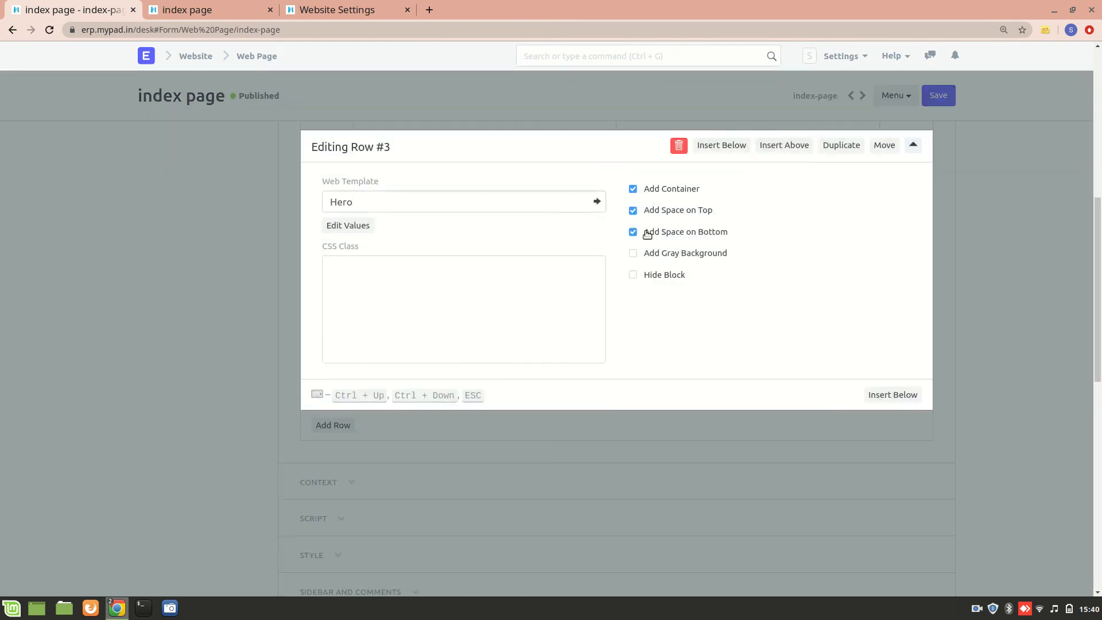
pyautogui.click(632, 211)
pyautogui.click(632, 229)
# Set the alignment of the third-row Hero block to Left, submit the values and save the page
pyautogui.click(351, 225)
pyautogui.scroll(-3, 454, 378)
pyautogui.click(401, 543)
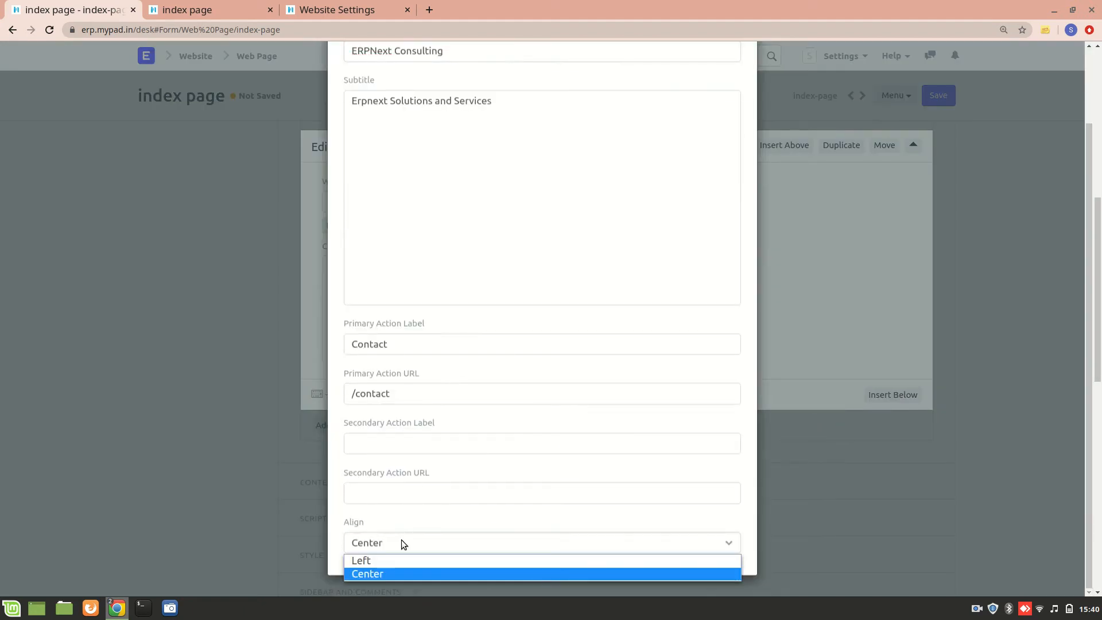
pyautogui.click(336, 514)
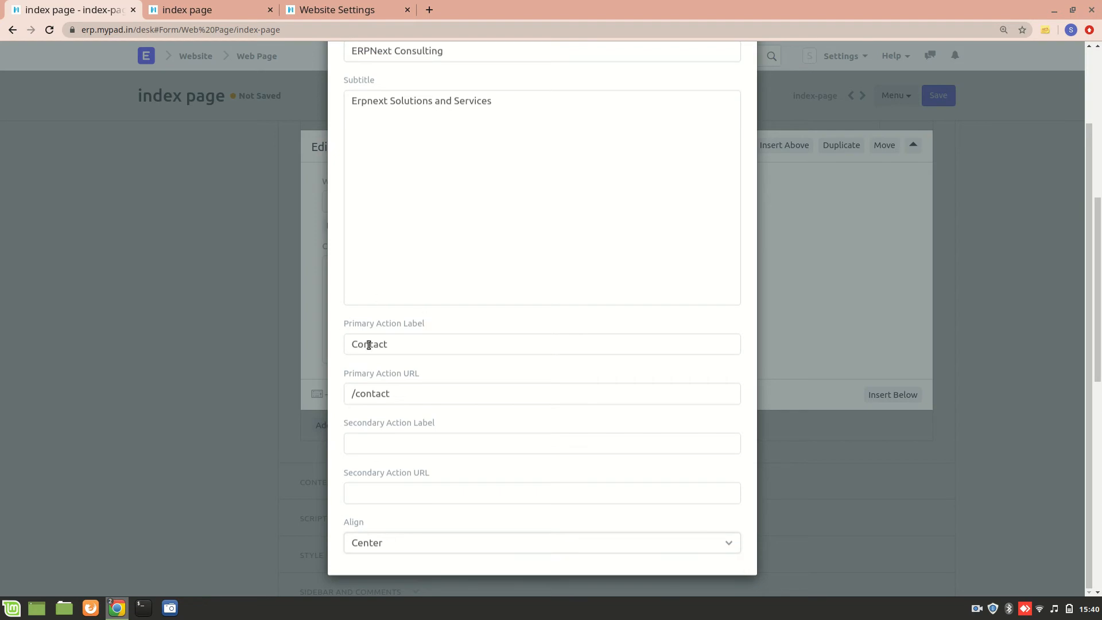
pyautogui.click(425, 541)
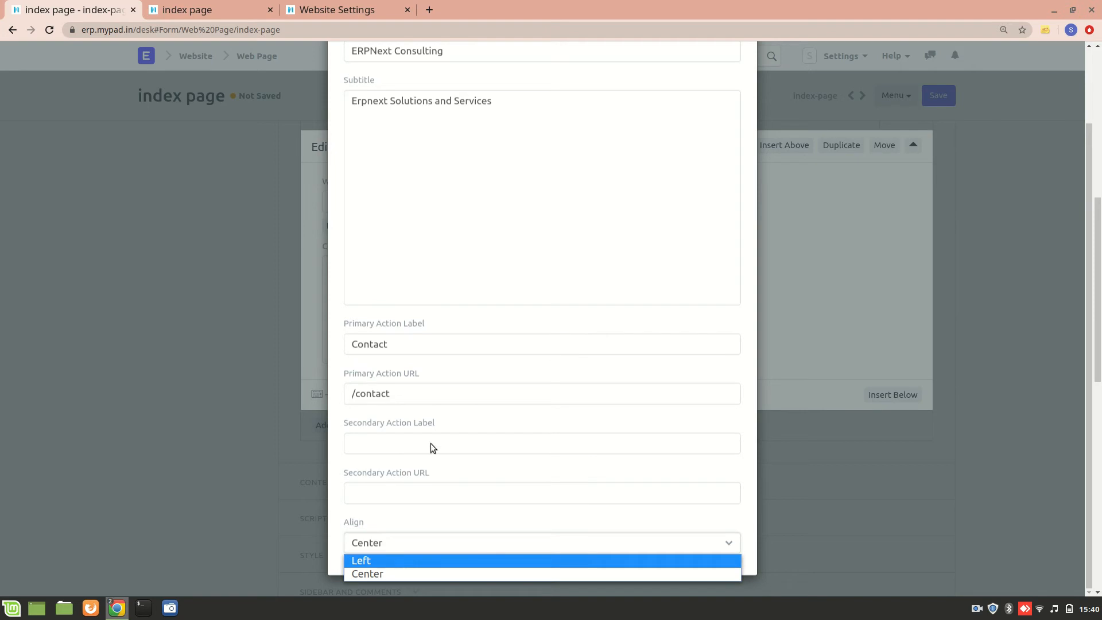
pyautogui.scroll(2, 430, 443)
pyautogui.scroll(-2, 448, 386)
pyautogui.click(433, 544)
pyautogui.click(398, 556)
pyautogui.scroll(2, 436, 441)
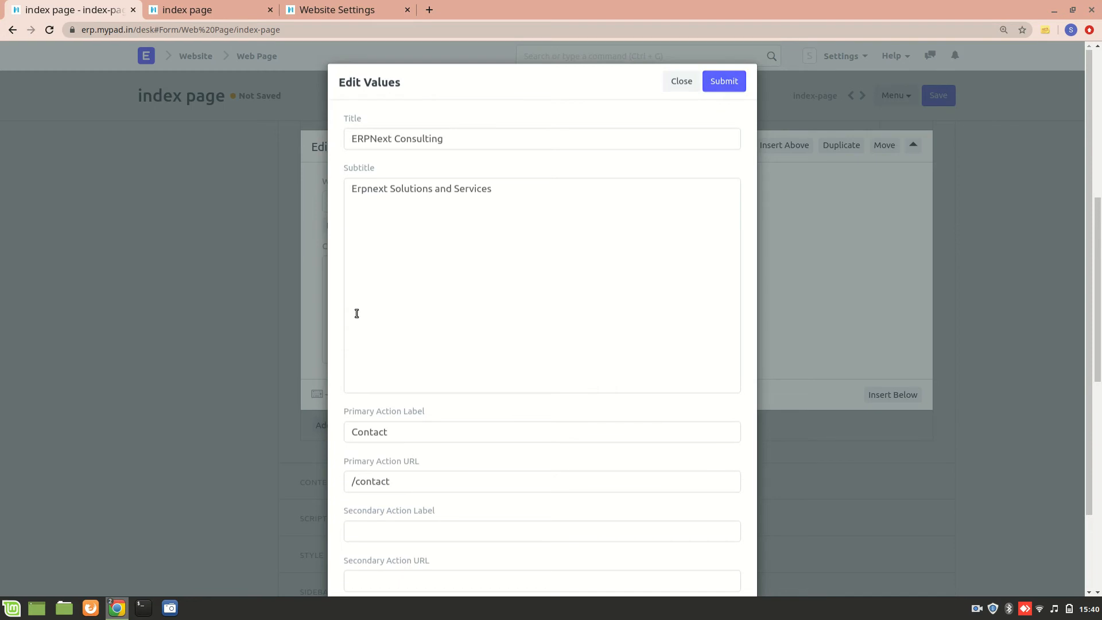
pyautogui.click(725, 81)
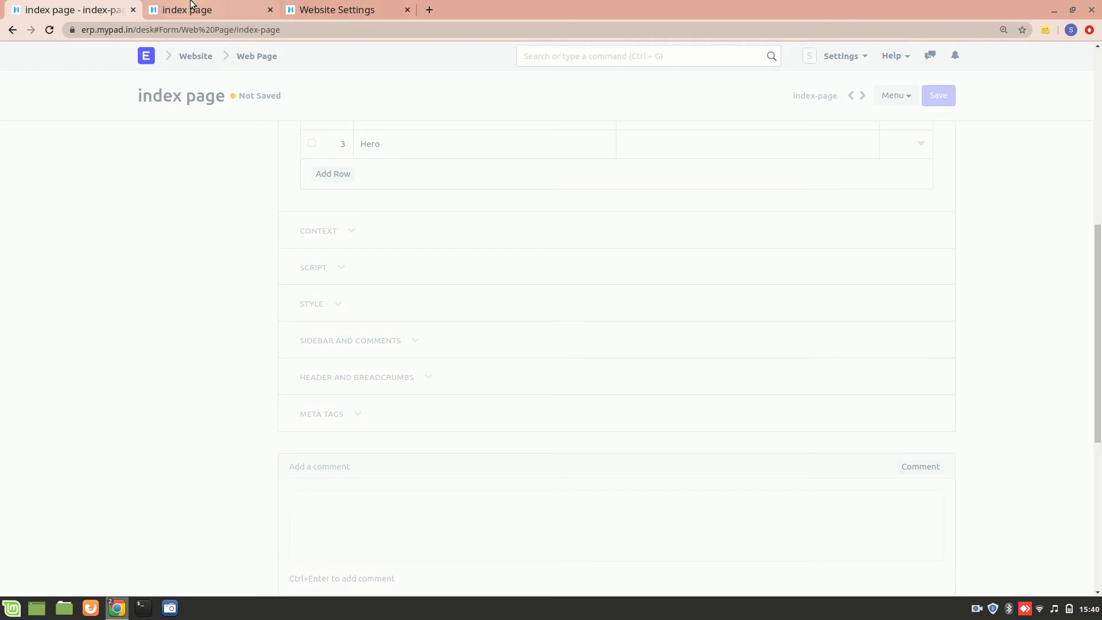
# Reload the published page, check the ERPNext Consulting section's alignment and spacing, and return to the edit form
pyautogui.click(191, 5)
pyautogui.press('F5')
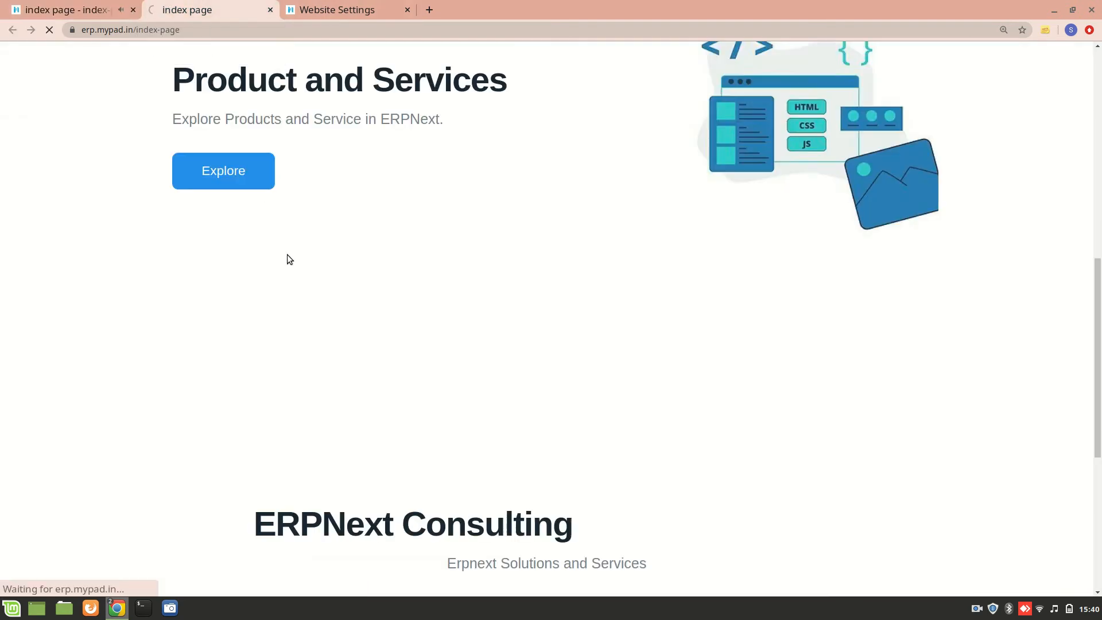
pyautogui.scroll(-3, 267, 340)
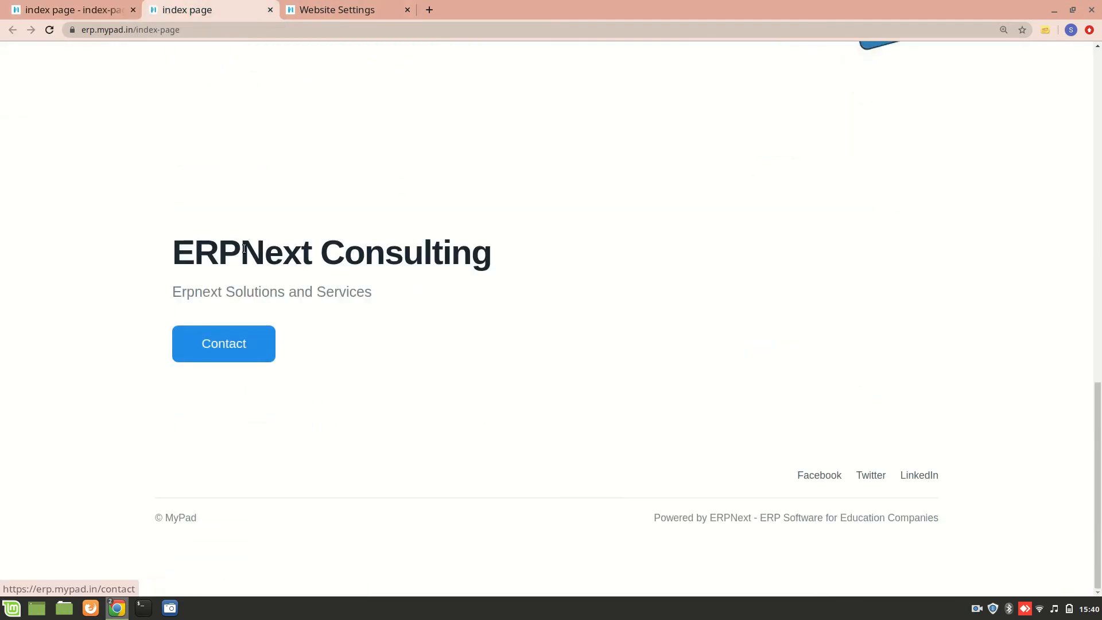
pyautogui.click(86, 6)
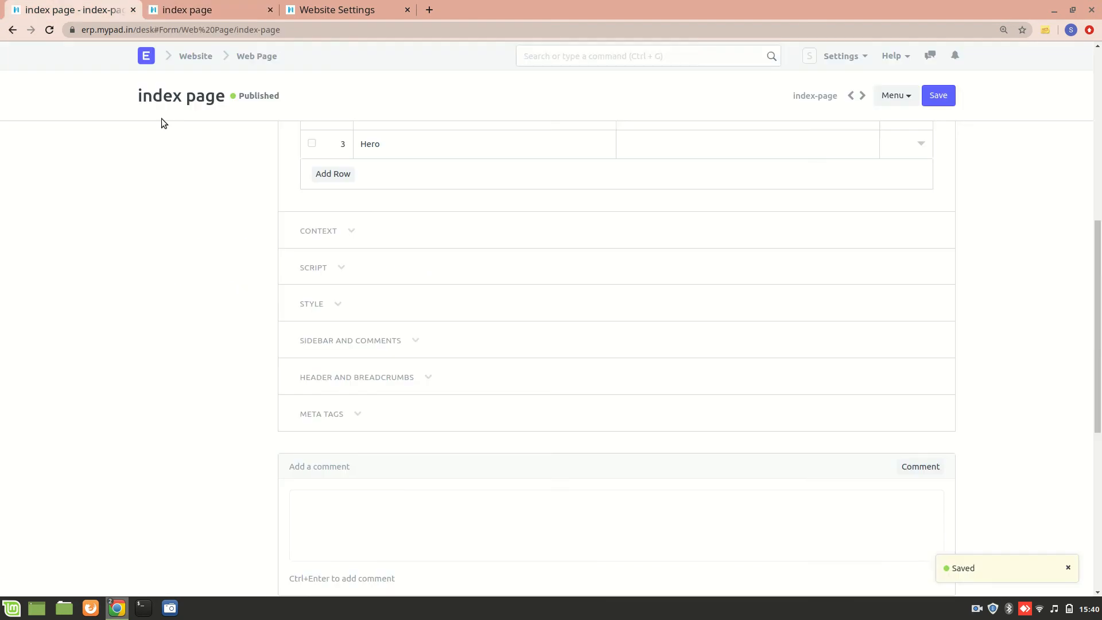
# Add a fourth page building block using the Section with Tabs web template
pyautogui.scroll(2, 264, 177)
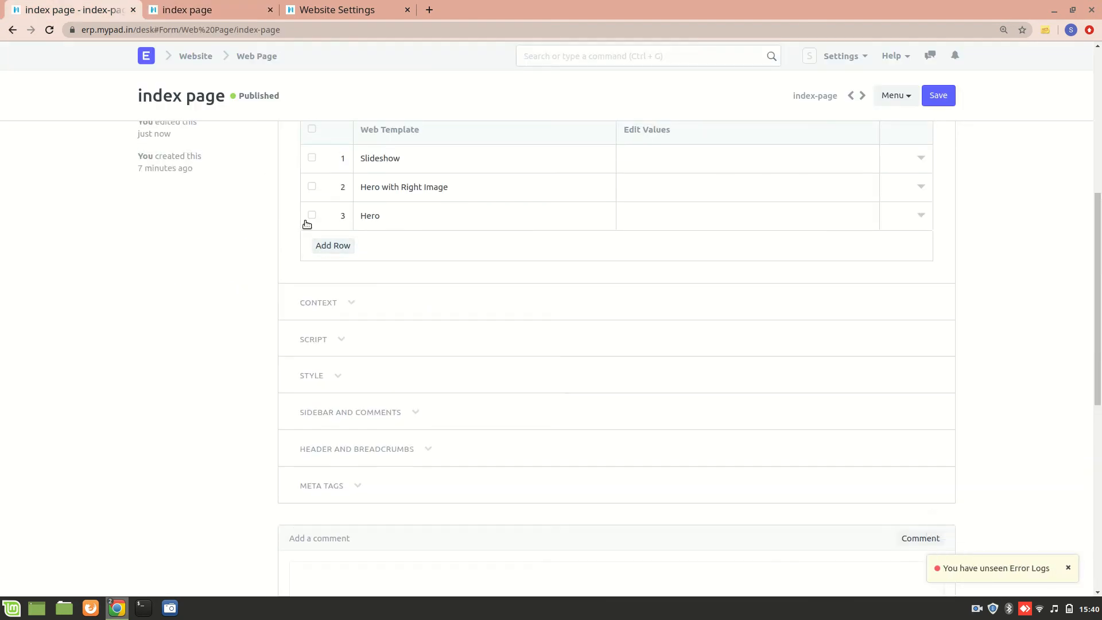
pyautogui.click(331, 246)
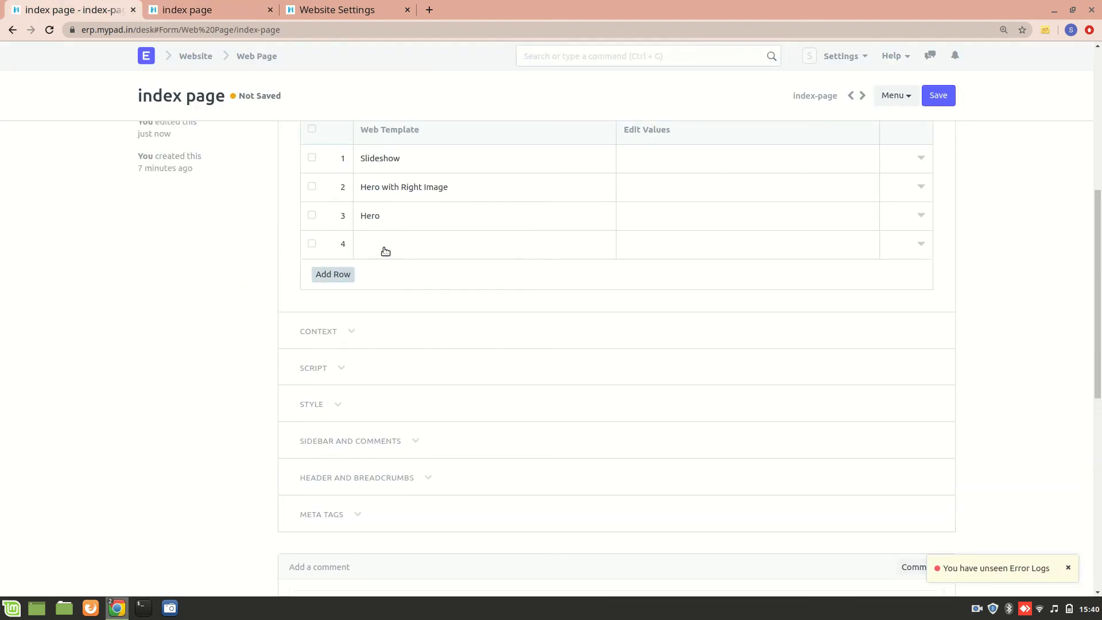
pyautogui.click(416, 248)
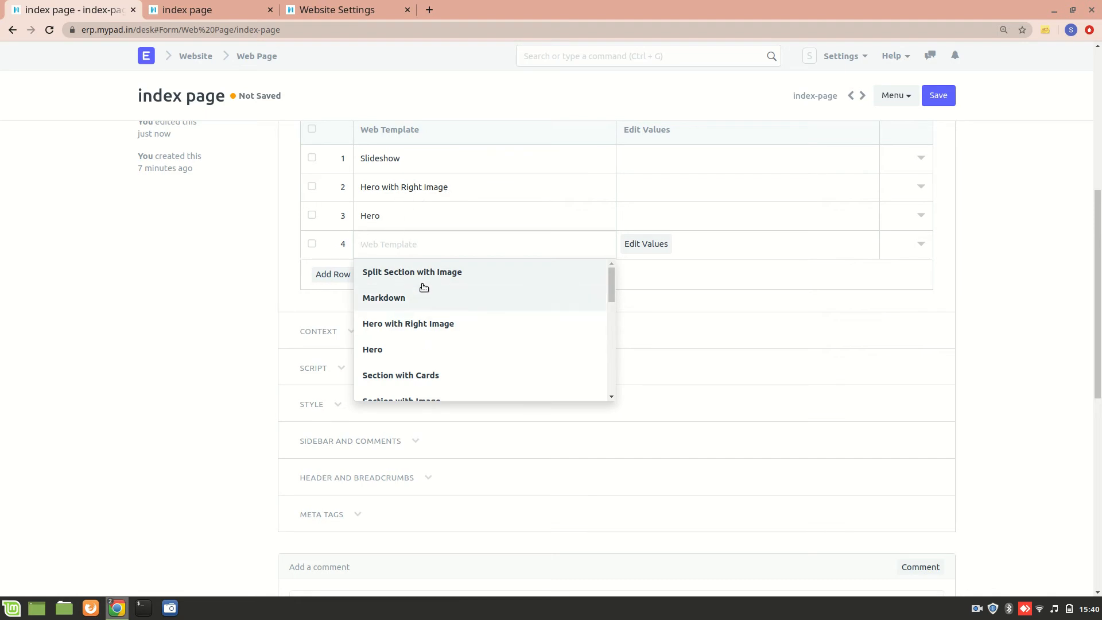
pyautogui.scroll(-5, 441, 334)
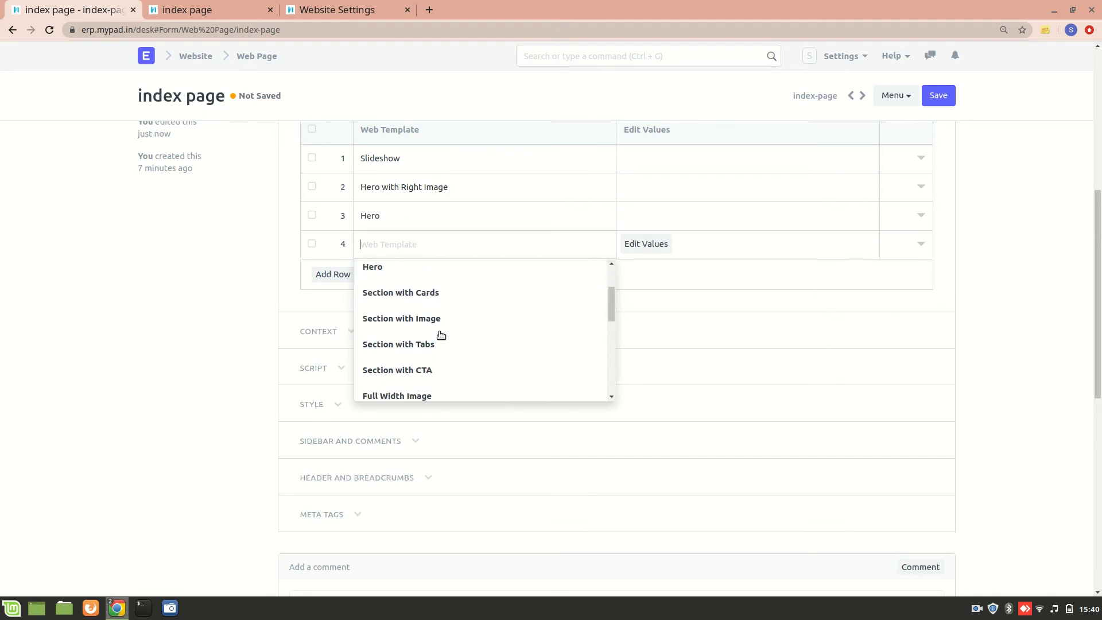
pyautogui.scroll(-5, 441, 336)
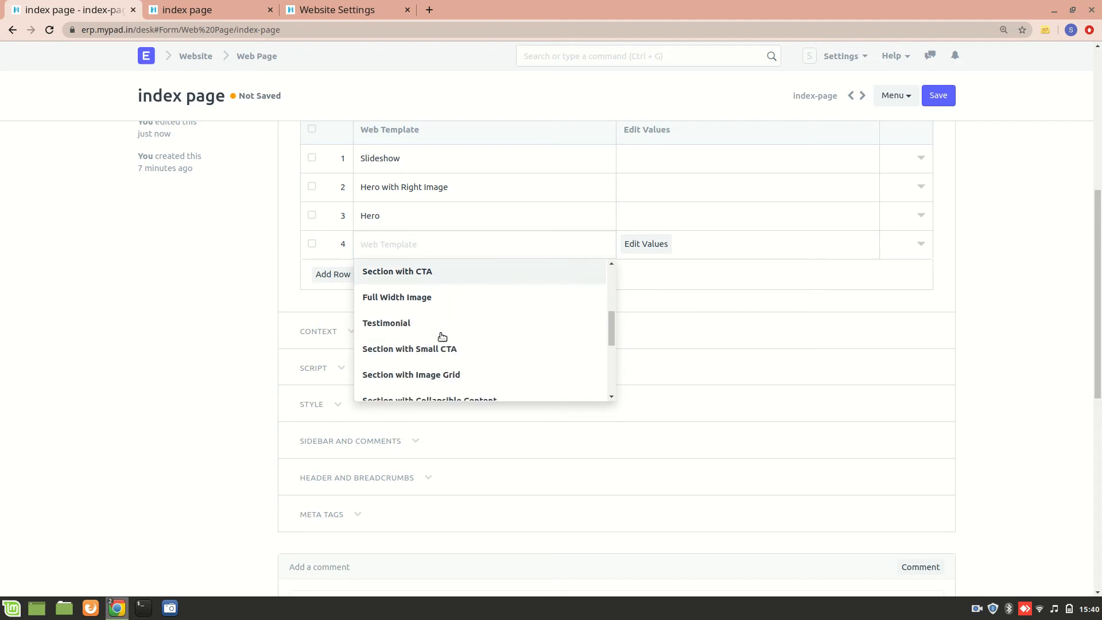
pyautogui.scroll(-2, 424, 343)
pyautogui.scroll(8, 391, 339)
pyautogui.scroll(2, 392, 322)
pyautogui.scroll(-3, 408, 301)
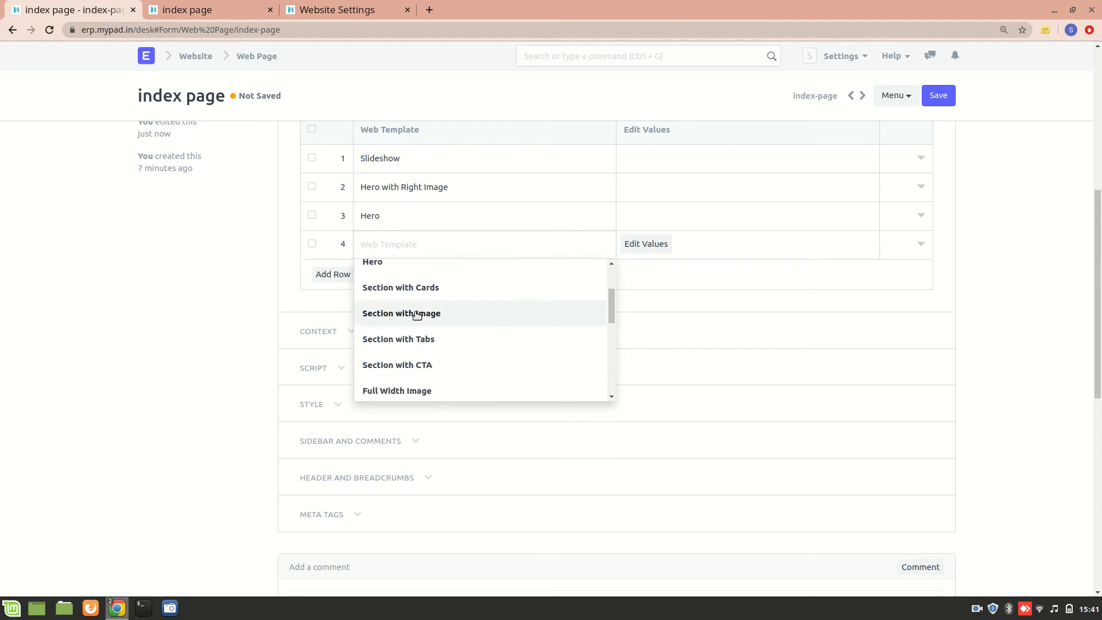
pyautogui.scroll(-2, 416, 314)
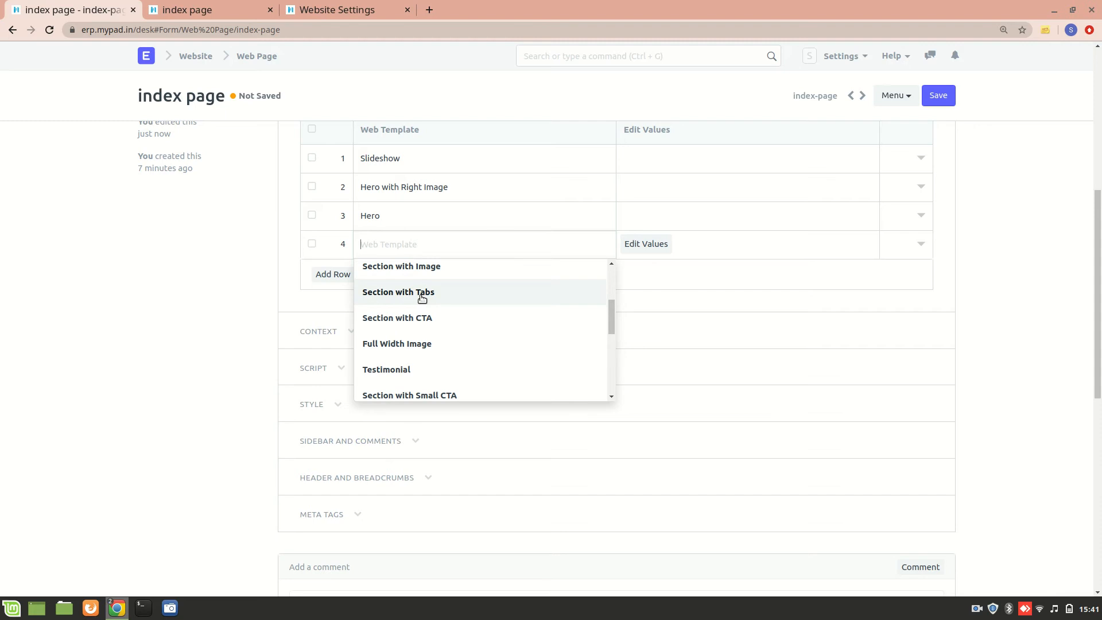
pyautogui.click(419, 295)
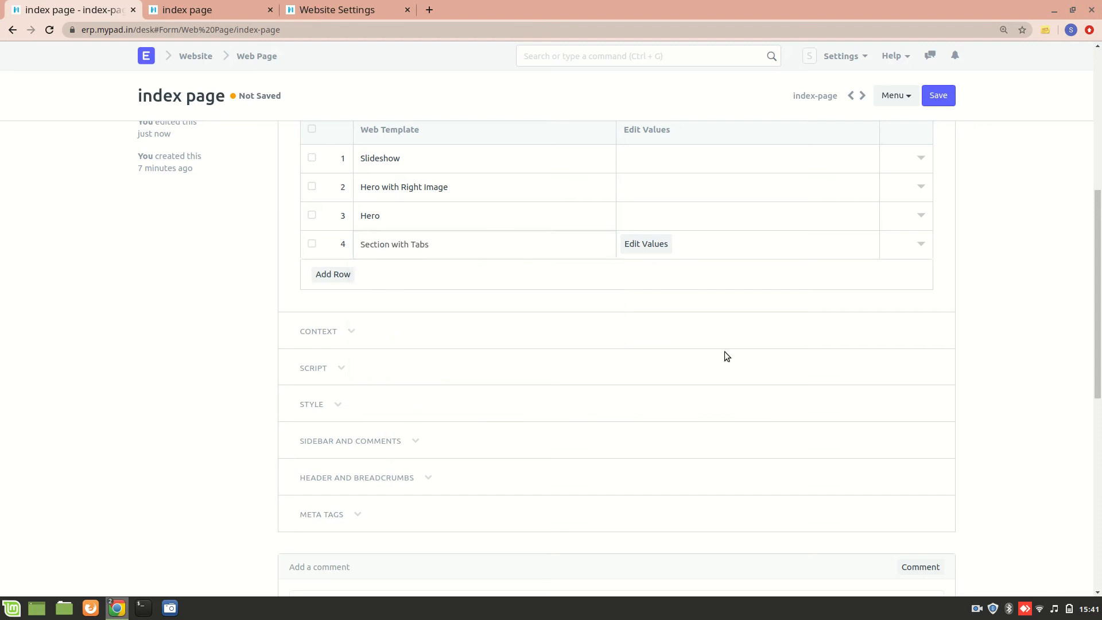
pyautogui.click(977, 608)
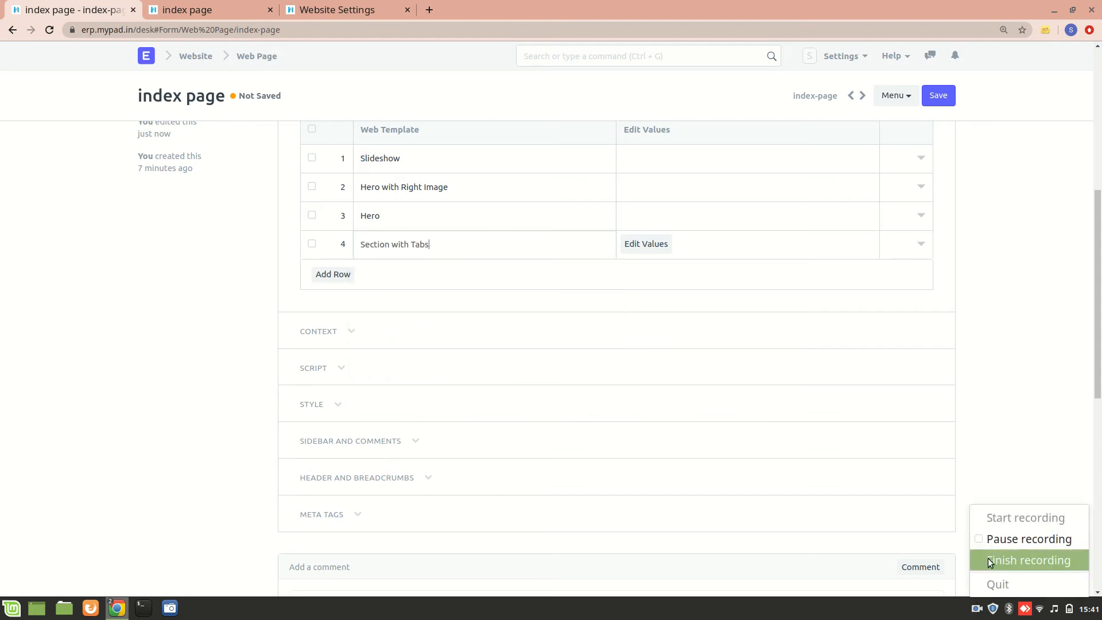
pyautogui.click(983, 542)
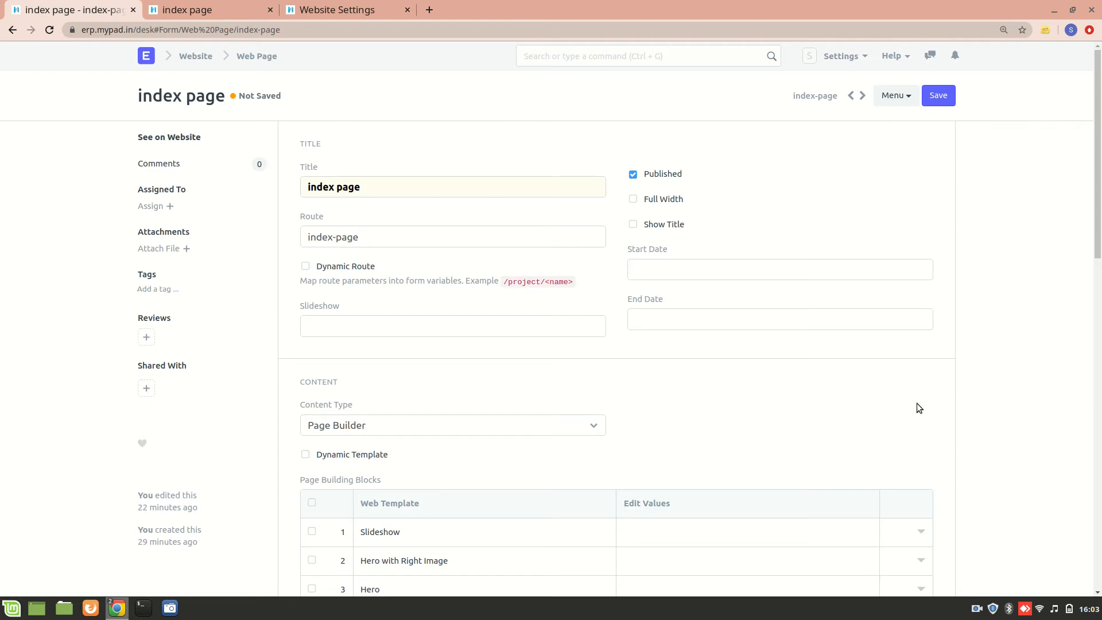
# Enable Full Width for the index page and save it
pyautogui.click(633, 200)
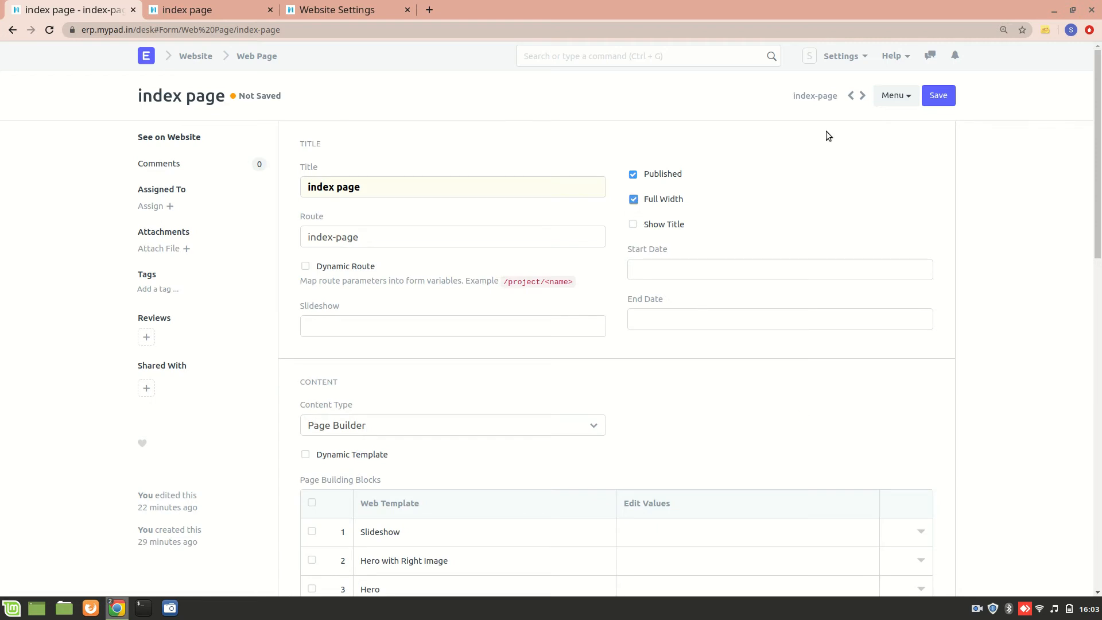
pyautogui.click(934, 101)
# Reload the published page, review the slideshow width and every section down to the new tabs section, and return to the edit form
pyautogui.click(228, 7)
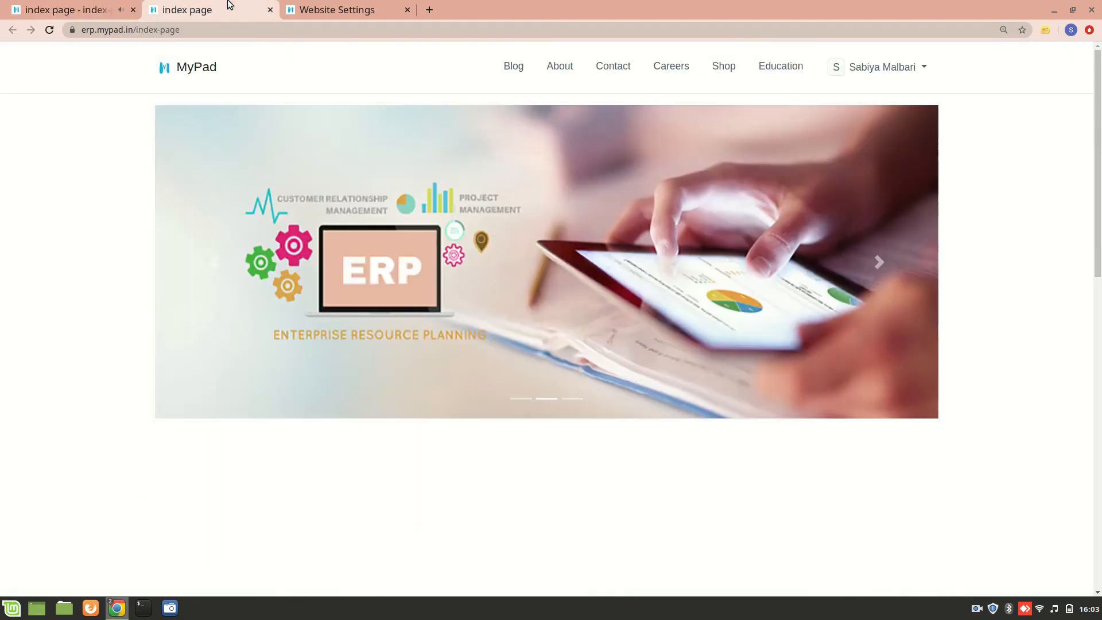
pyautogui.press('F5')
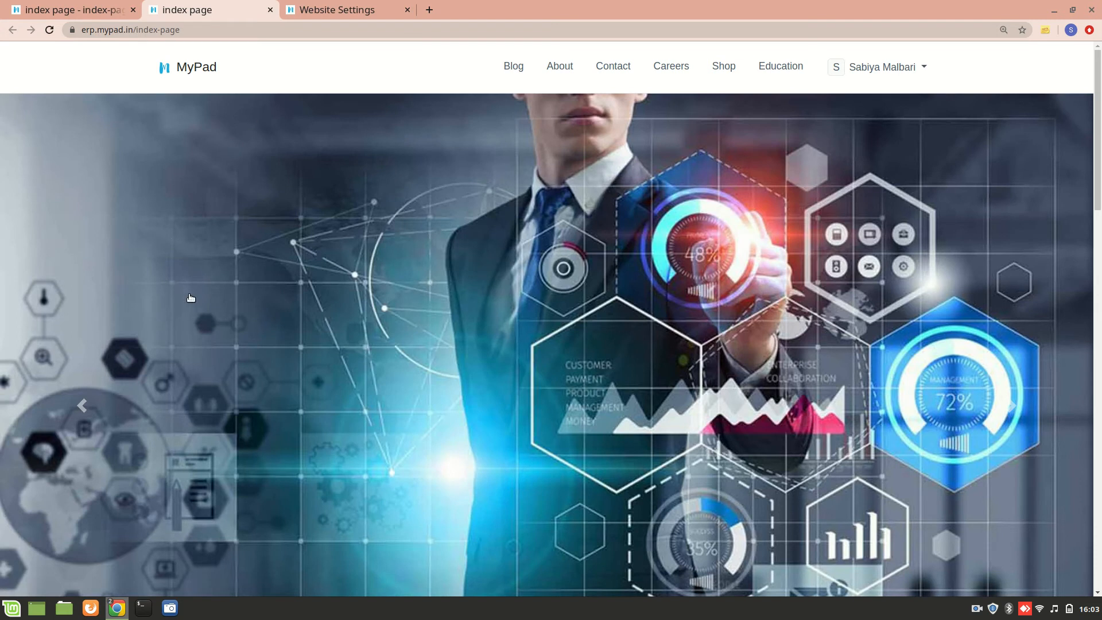
pyautogui.scroll(-10, 238, 306)
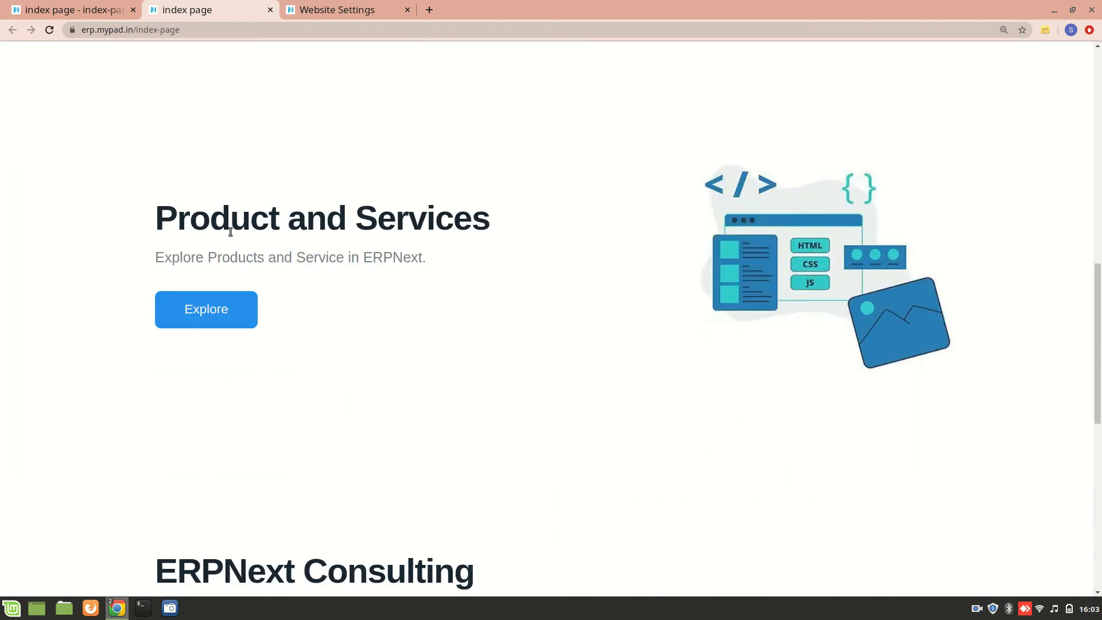
pyautogui.scroll(-6, 192, 347)
pyautogui.scroll(2, 136, 167)
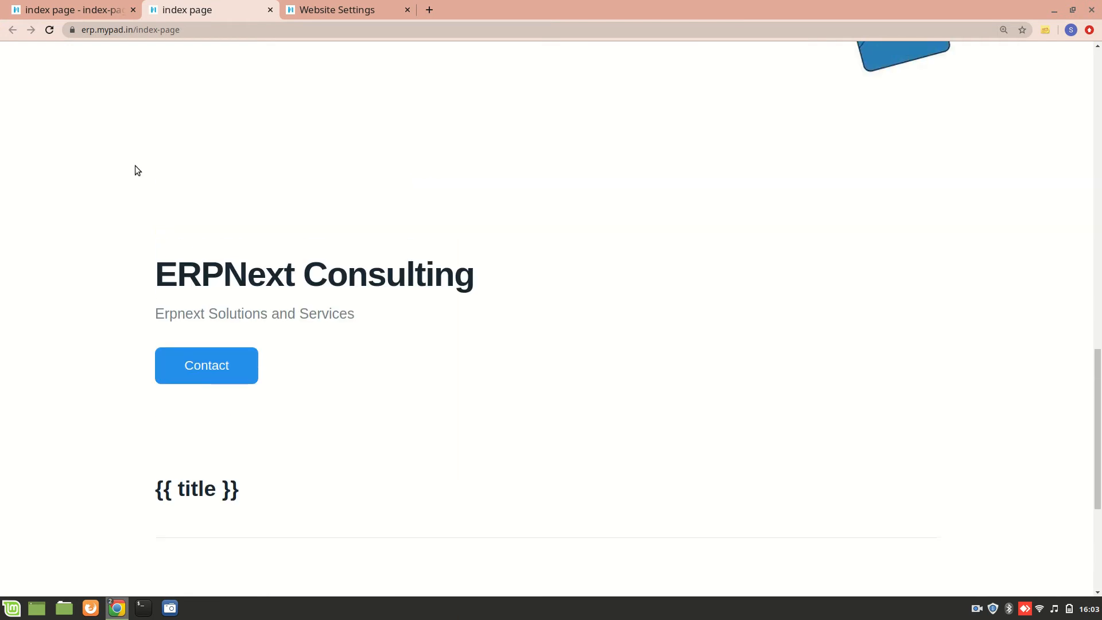
pyautogui.scroll(-3, 136, 167)
pyautogui.scroll(-2, 136, 170)
pyautogui.scroll(2, 166, 170)
pyautogui.scroll(6, 145, 208)
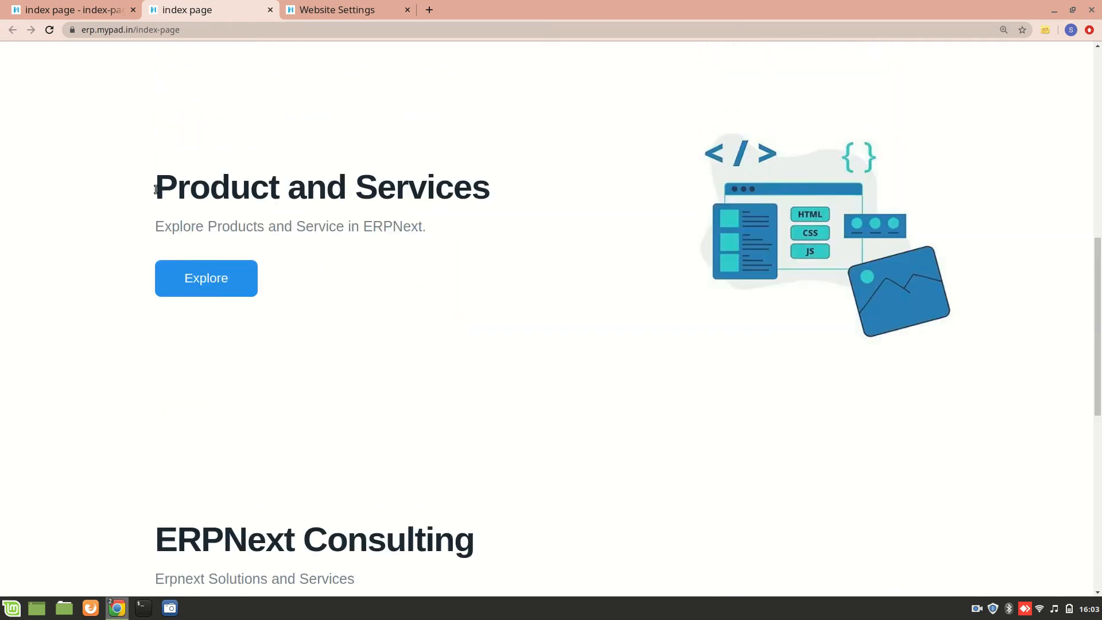
pyautogui.scroll(-6, 199, 332)
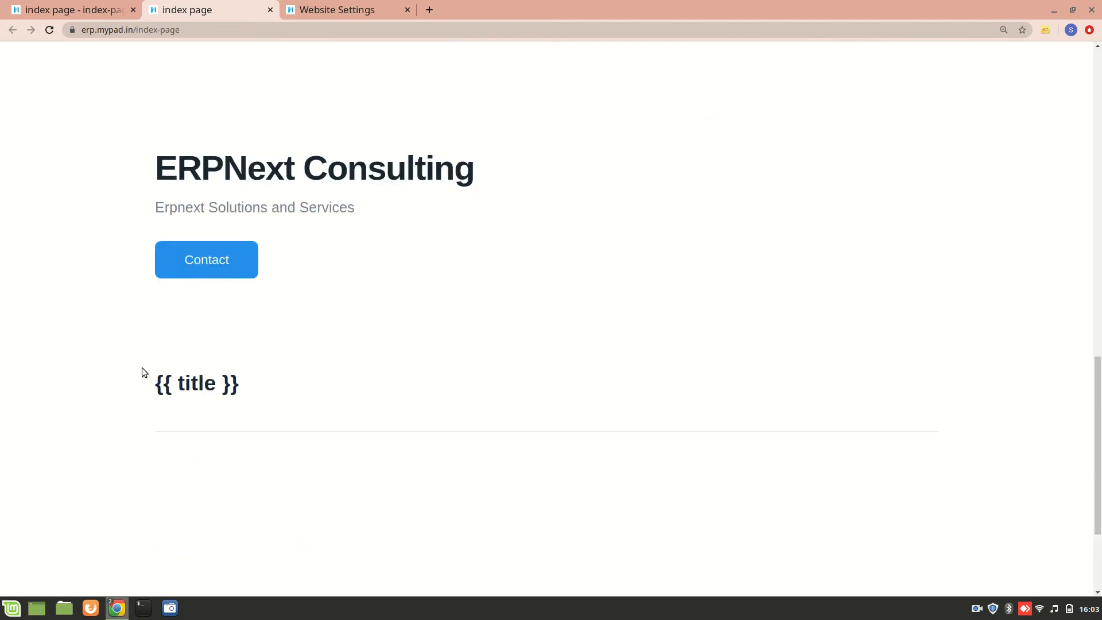
pyautogui.scroll(-3, 142, 373)
pyautogui.click(60, 5)
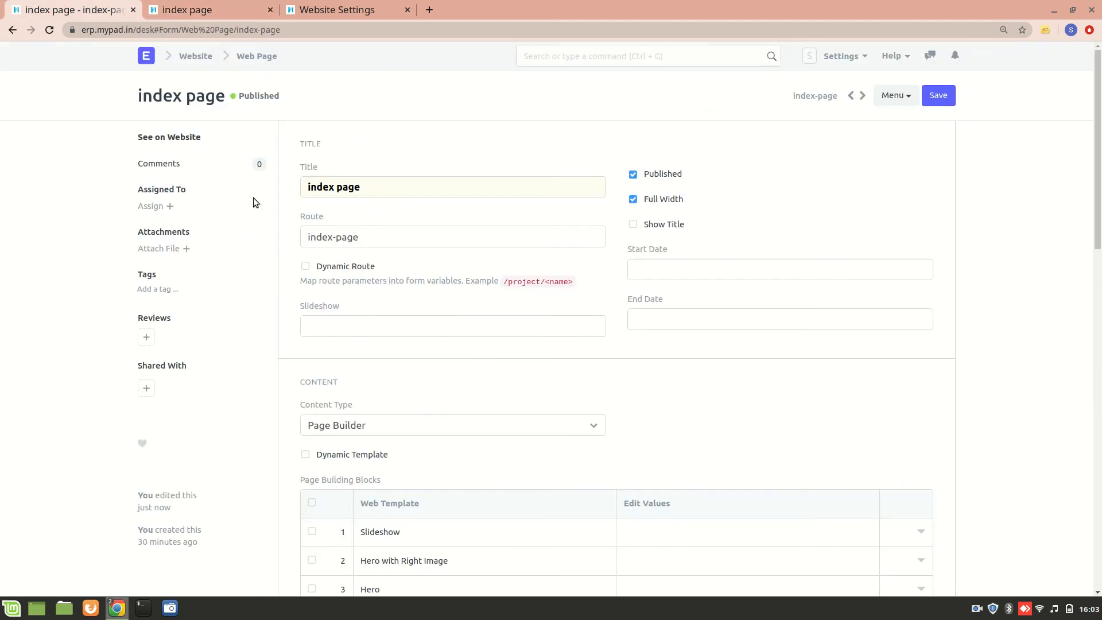
# Set the fourth-row Section with Tabs block's title to Erpnext Consultation Services and its subtitle to Training Videos
pyautogui.scroll(-6, 342, 323)
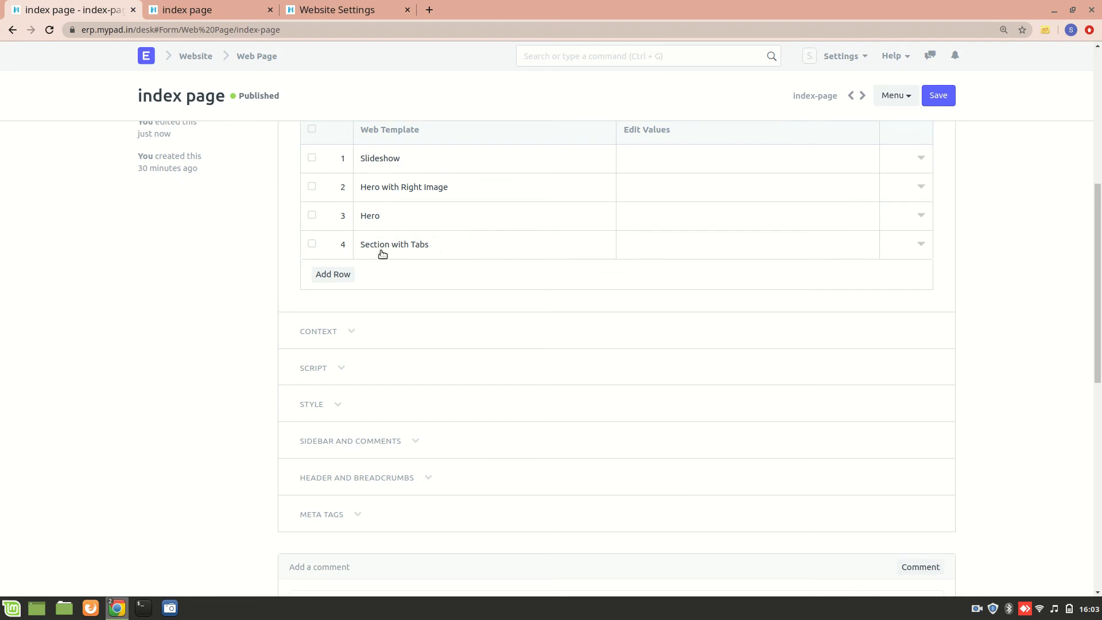
pyautogui.click(647, 244)
pyautogui.click(660, 244)
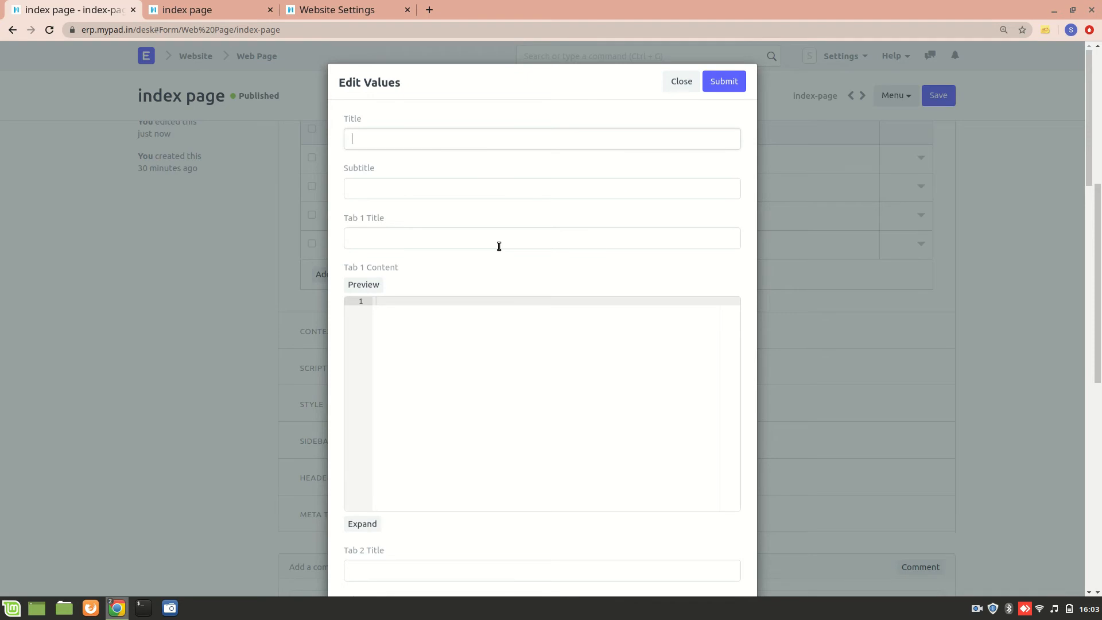
pyautogui.write('S')
pyautogui.write('ervice')
pyautogui.write('raining ')
pyautogui.write('Videos')
pyautogui.click(413, 241)
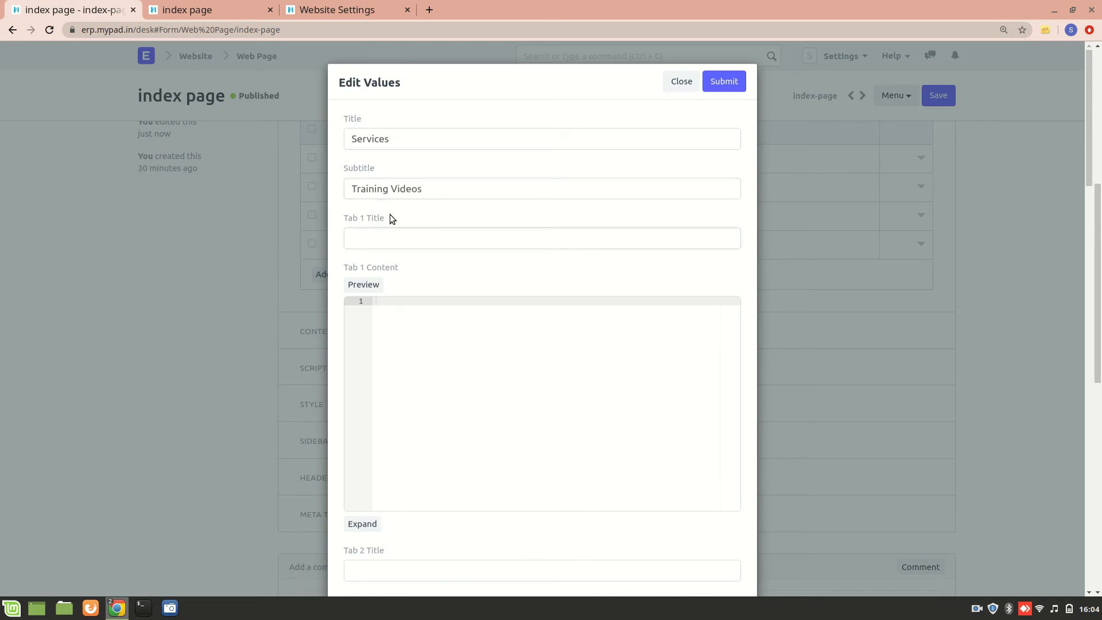
pyautogui.click(356, 140)
pyautogui.write('Erpnext Consultation')
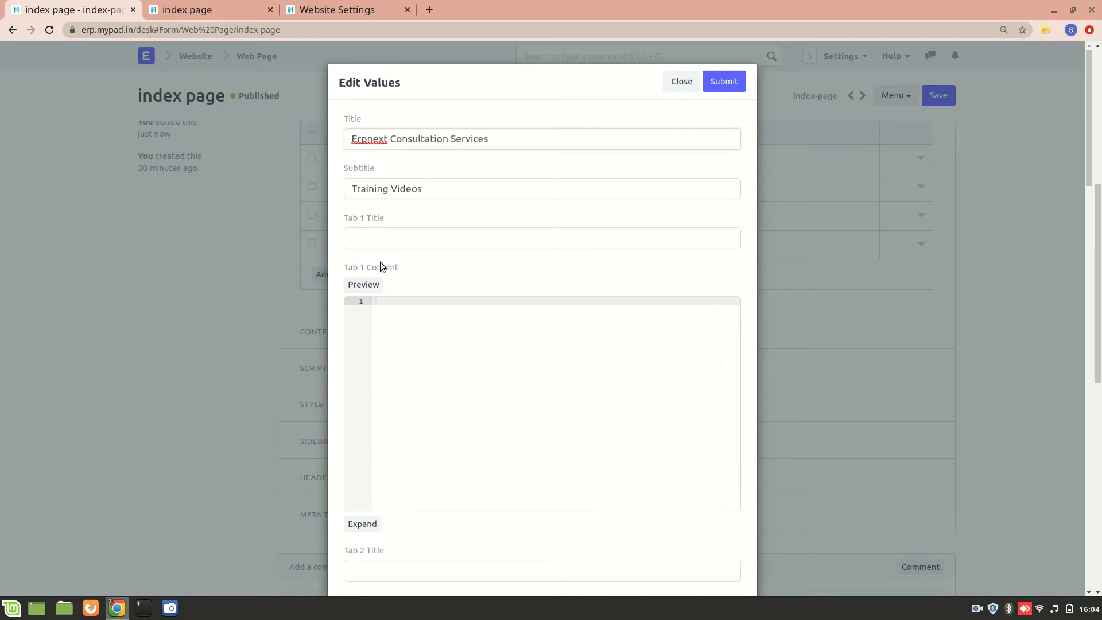
# Title the first three tabs of the Section with Tabs block HR, CRM and Education
pyautogui.click(351, 243)
pyautogui.write('HR')
pyautogui.scroll(-5, 351, 243)
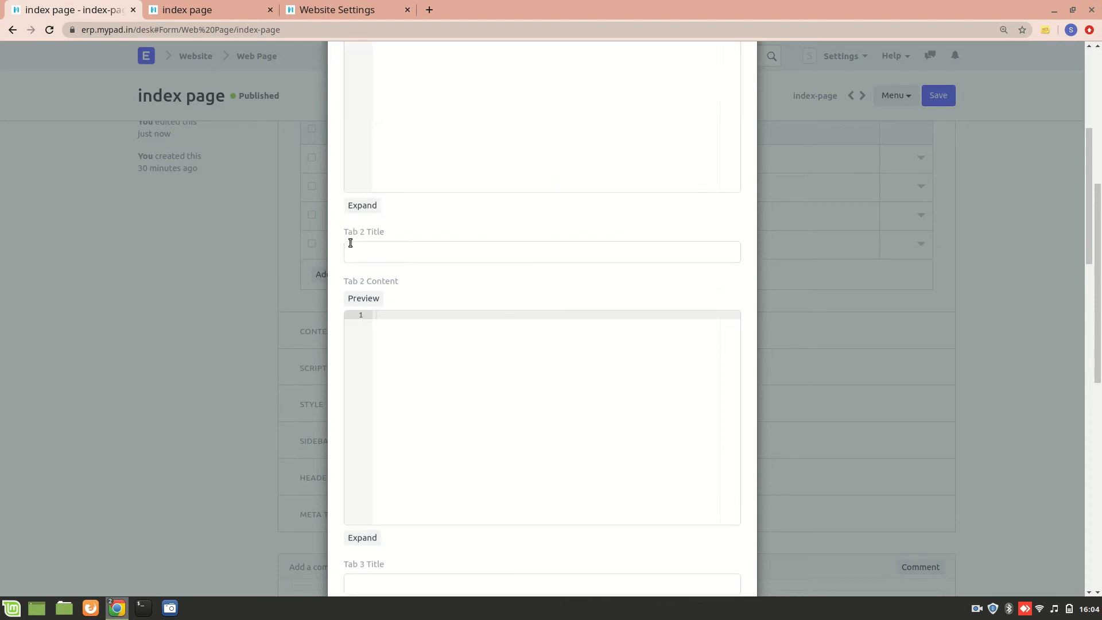
pyautogui.write('CRM')
pyautogui.scroll(-6, 383, 248)
pyautogui.click(375, 234)
pyautogui.write('Eucation')
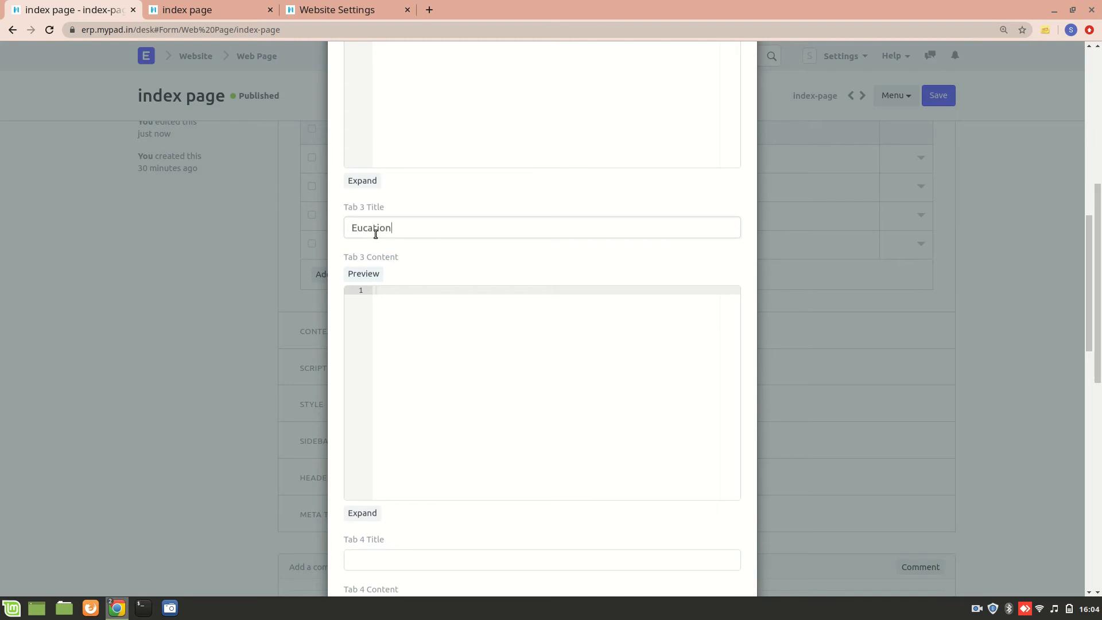
pyautogui.scroll(8, 375, 234)
pyautogui.scroll(-7, 416, 376)
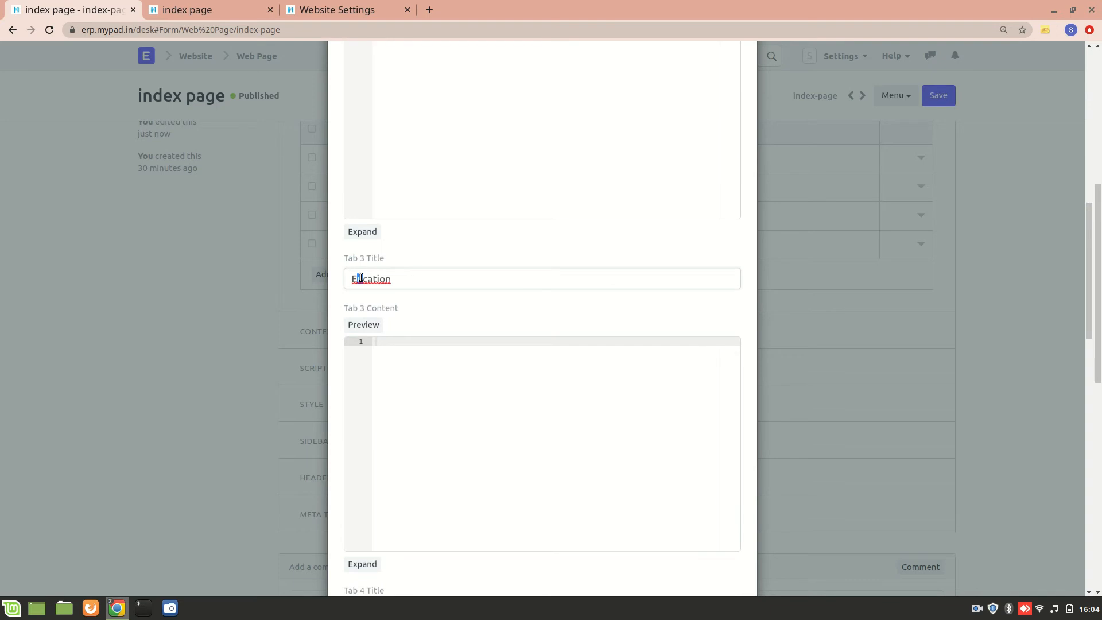
pyautogui.doubleClick(361, 277)
pyautogui.write('Educatiio')
pyautogui.scroll(10, 360, 277)
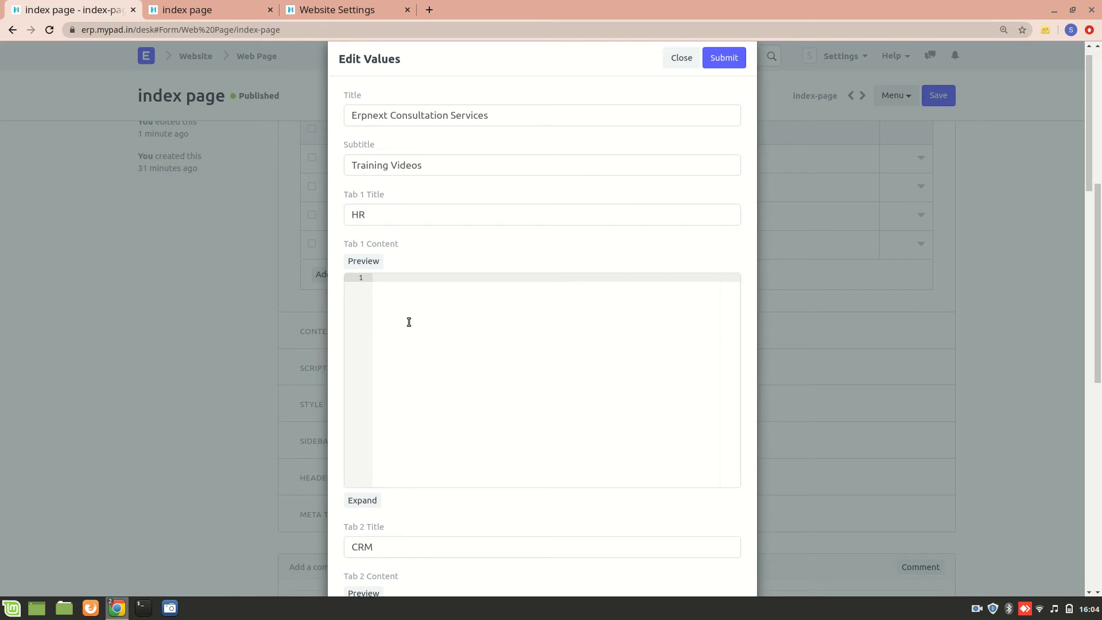
# Open YouTube in a new incognito window, search for erpnext consulting and open the ERPNext Consulting channel
pyautogui.hotkey('ctrl', 'shift', 'n')
pyautogui.write('yo')
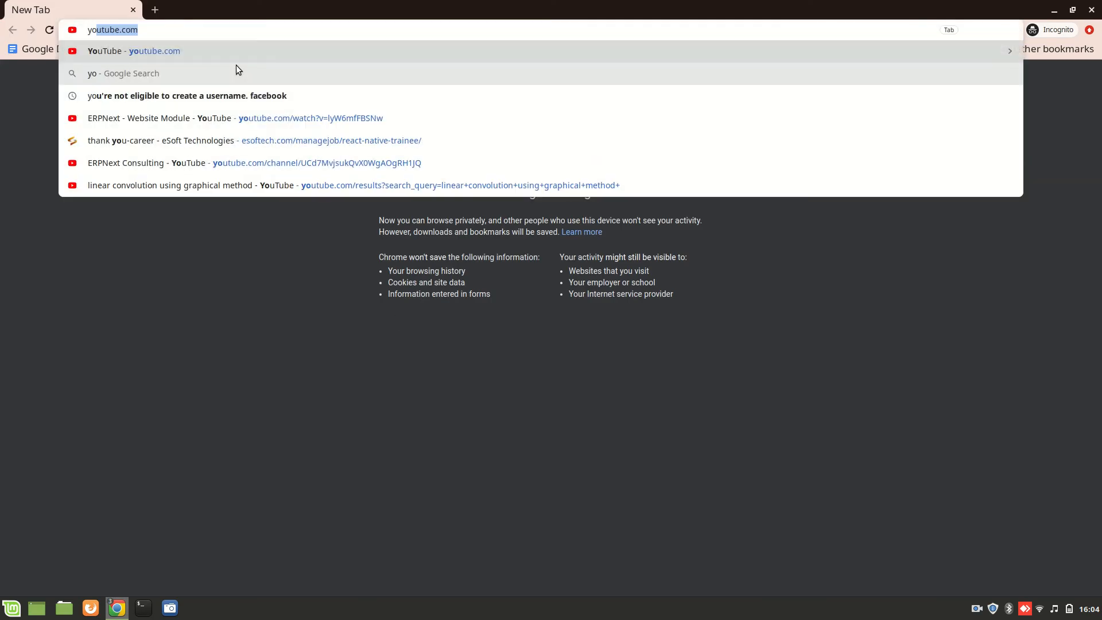
pyautogui.press('Return')
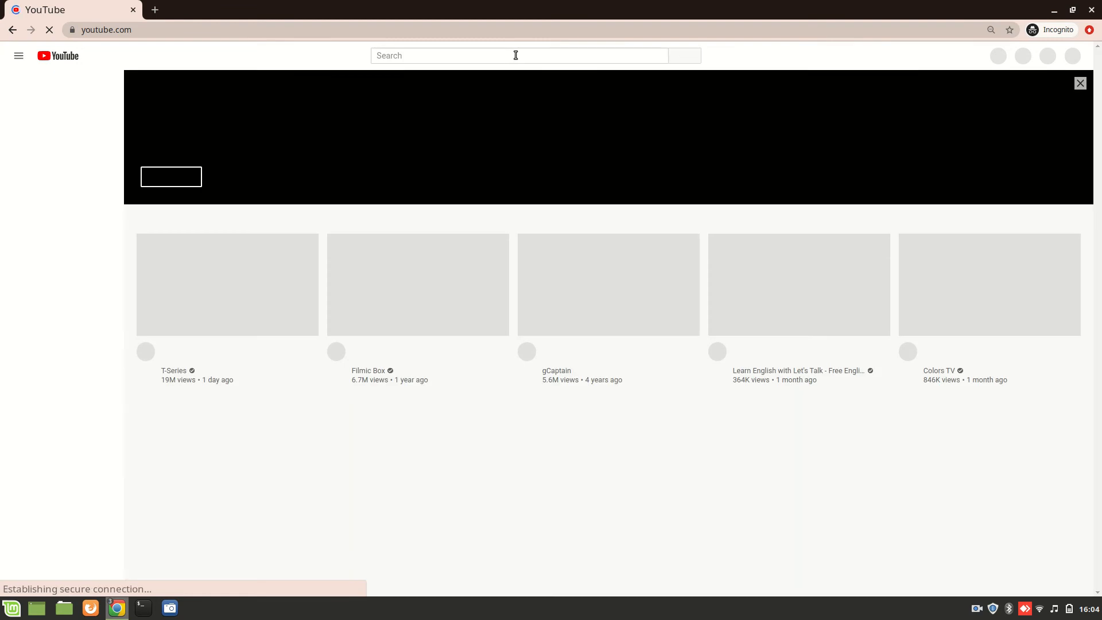
pyautogui.write('er')
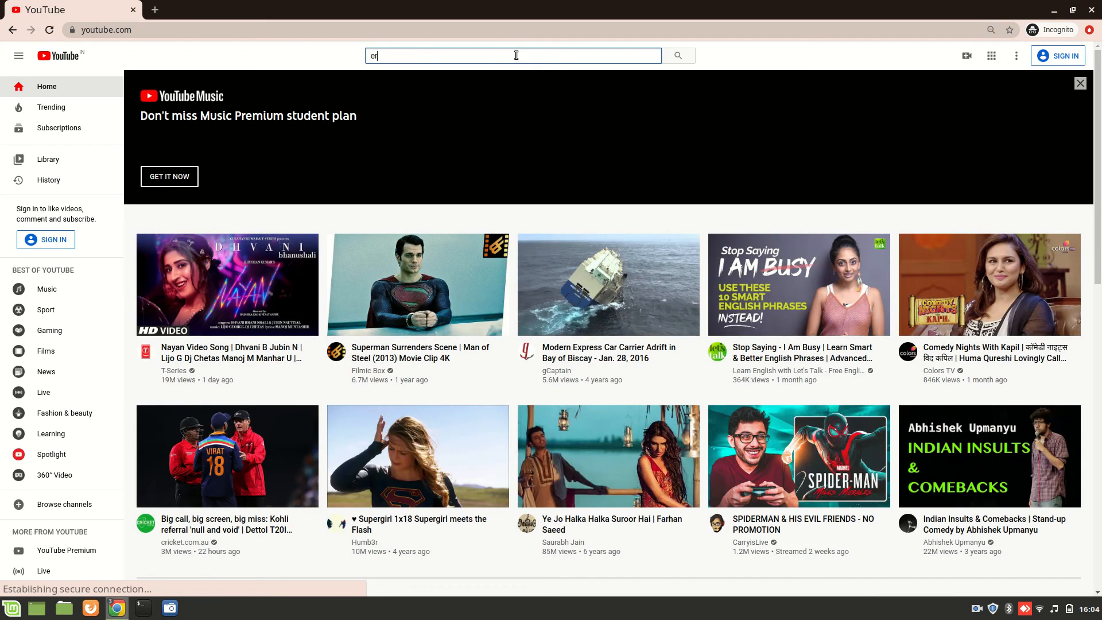
pyautogui.write('pnext consulting')
pyautogui.press('Return')
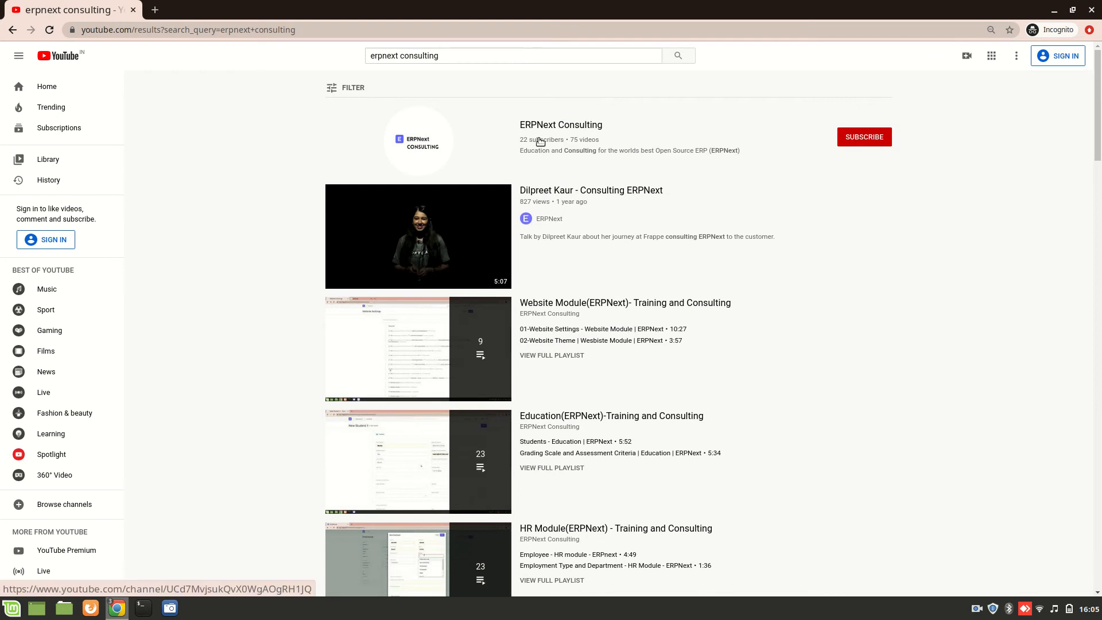
pyautogui.click(568, 125)
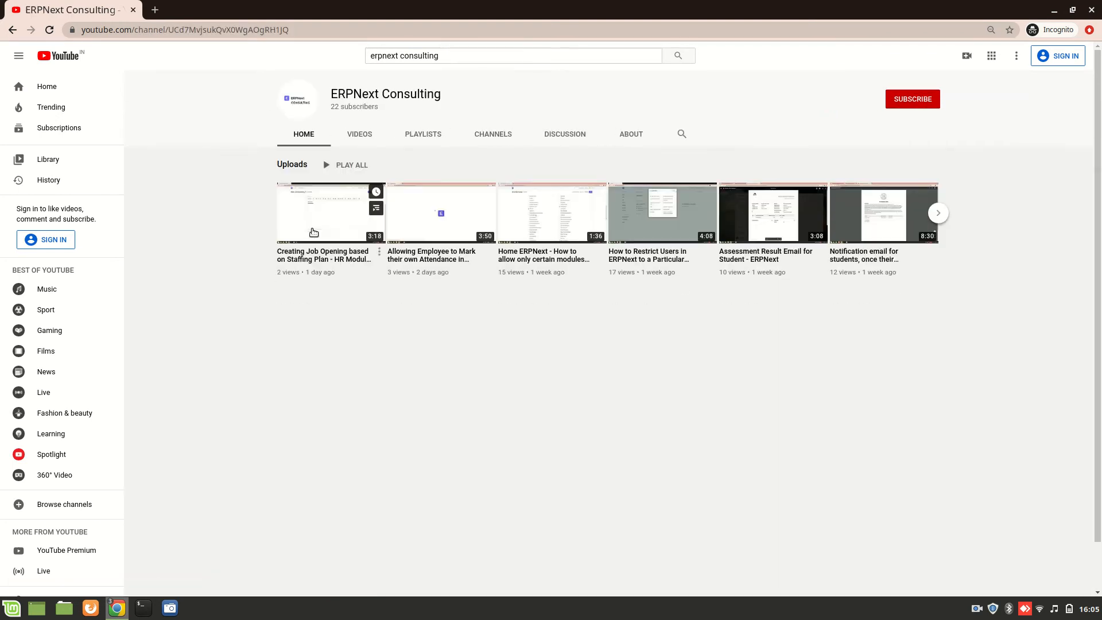
# Open the channel's Creating Job Opening based on Staffing Plan video and copy its iframe embed code
pyautogui.click(319, 222)
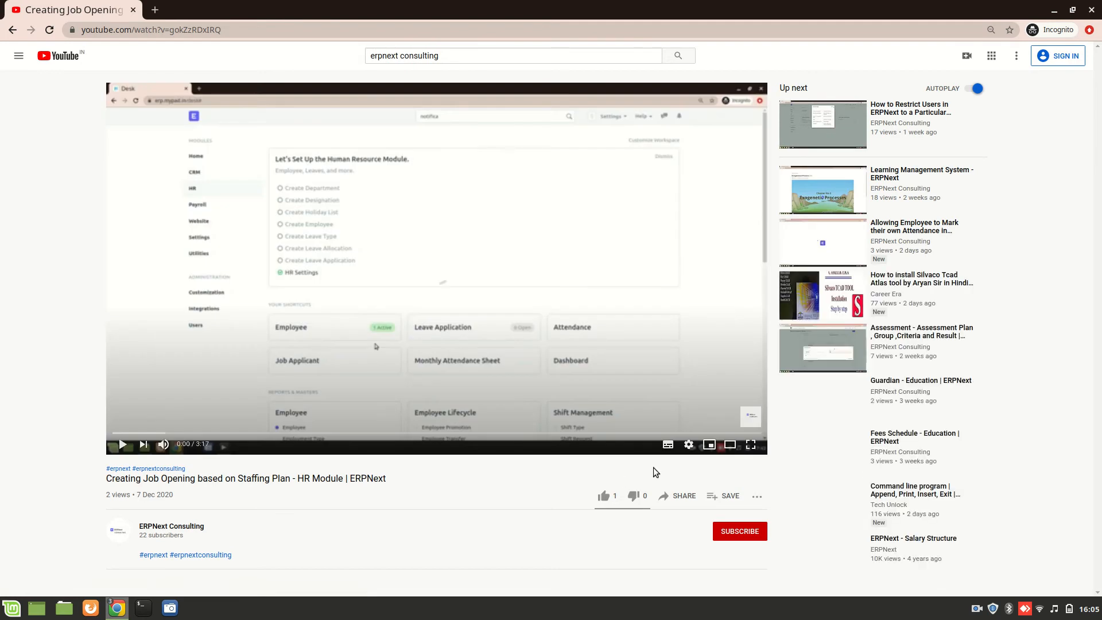
pyautogui.click(677, 496)
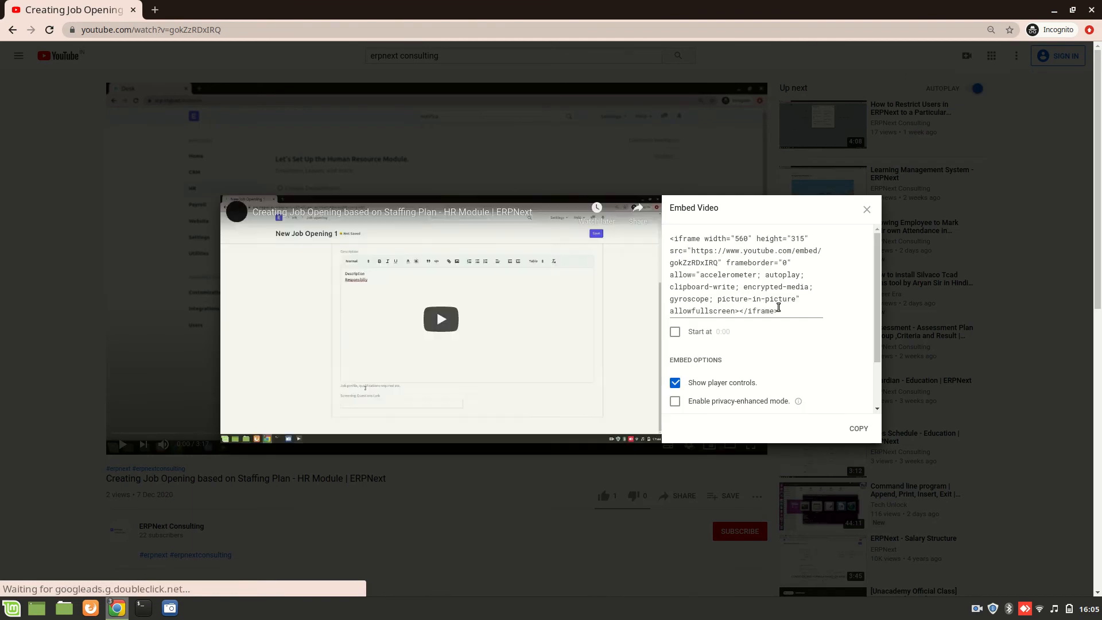
pyautogui.moveTo(792, 309); pyautogui.dragTo(670, 236)
pyautogui.hotkey('ctrl', 'c')
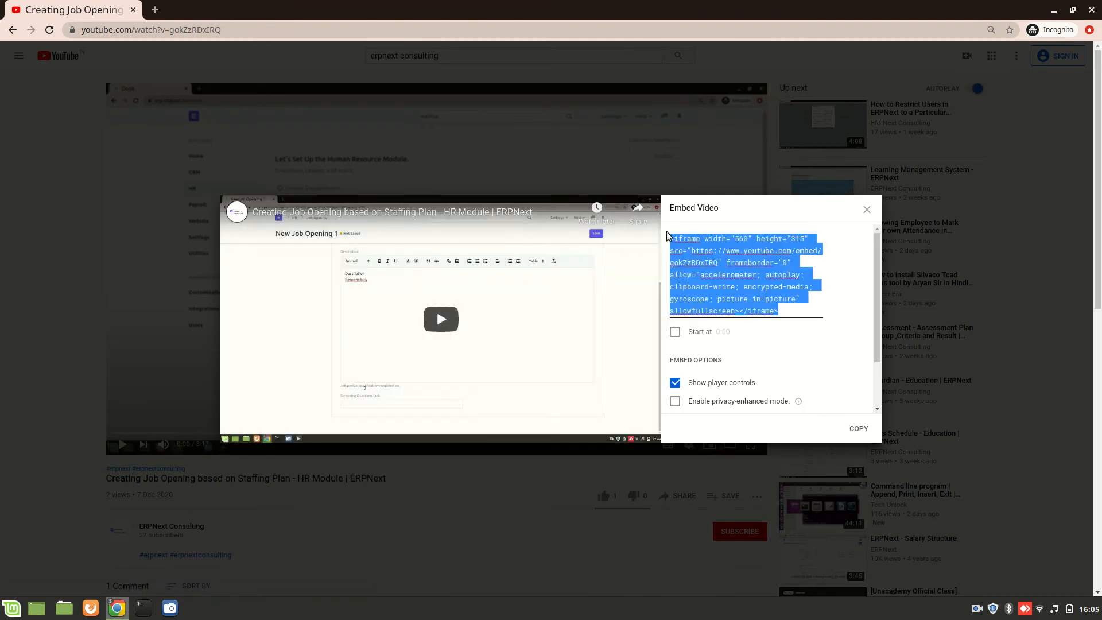
# Back in the ERPNext form, paste the embed code as Tab 1 content with width 300 and height 200, submit the values and save
pyautogui.hotkey('alt', 'Tab')
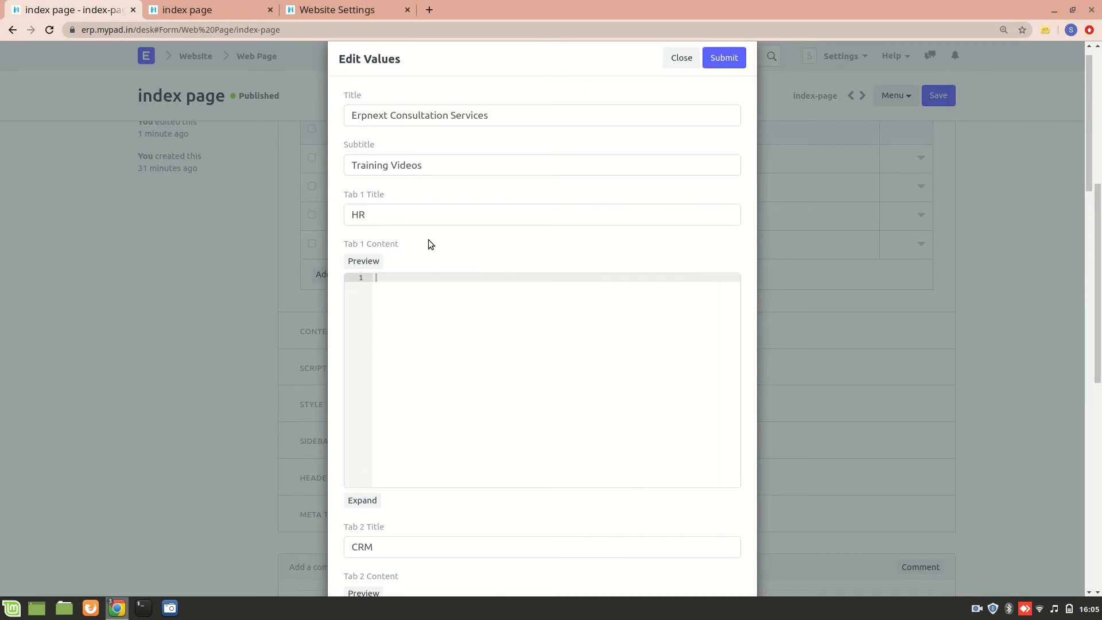
pyautogui.hotkey('ctrl', 'v')
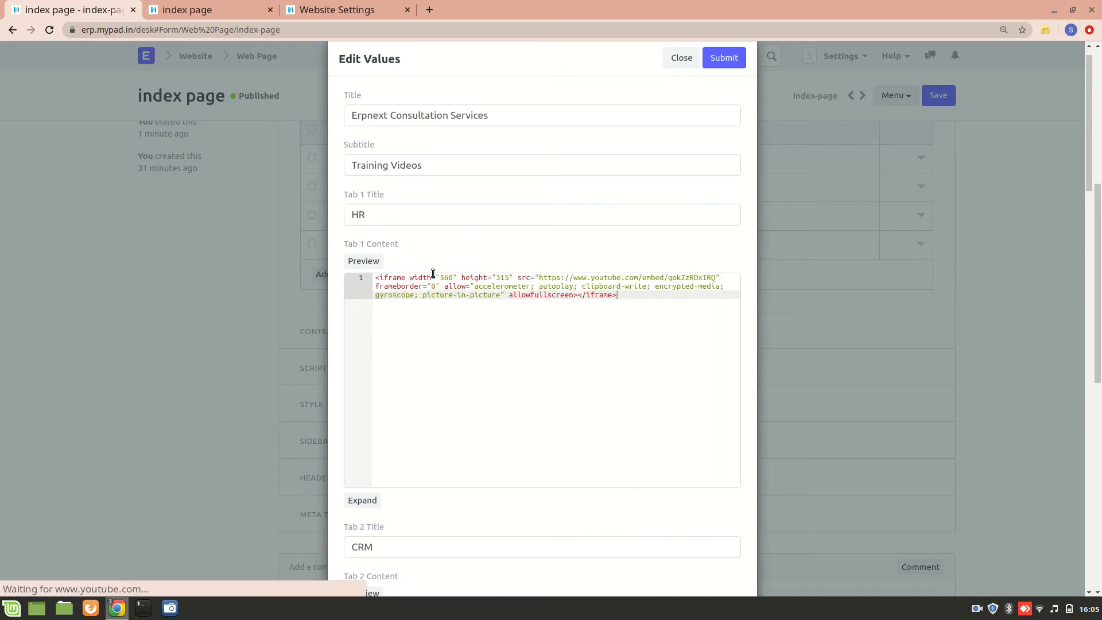
pyautogui.doubleClick(446, 277)
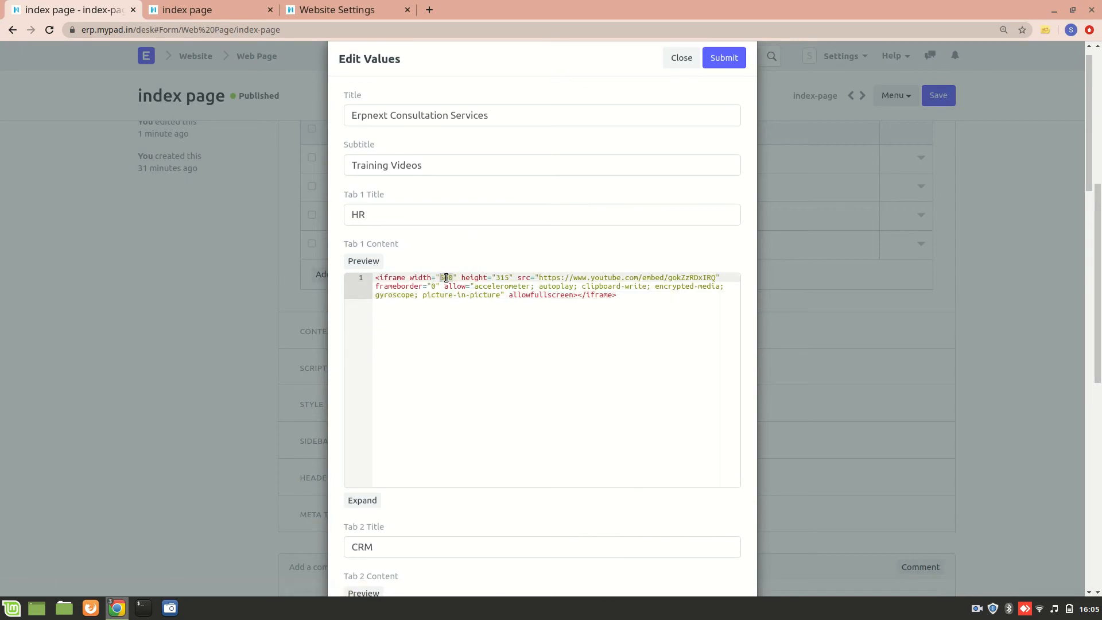
pyautogui.write('300')
pyautogui.write('200')
pyautogui.click(725, 60)
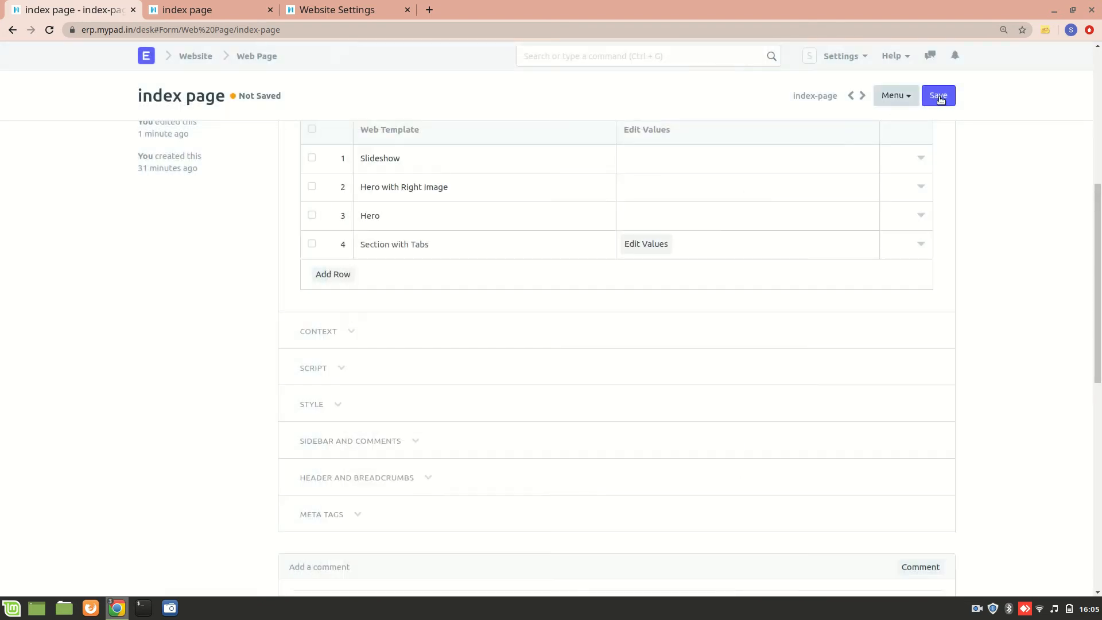
pyautogui.click(939, 96)
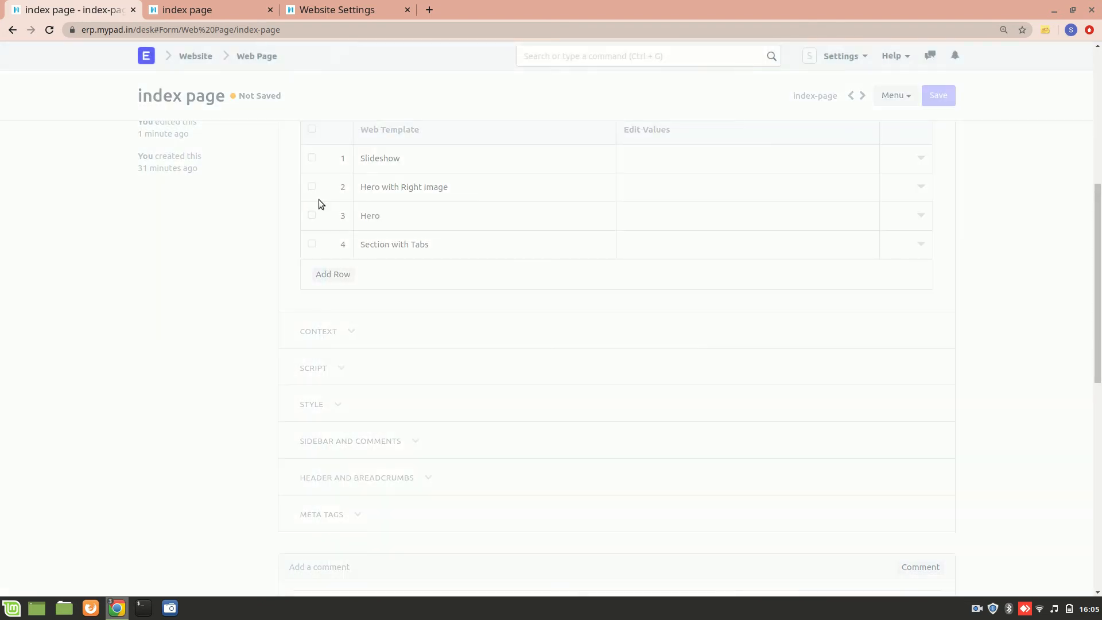
# Reload the published index page, check the HR tab with its embedded video, and return to the edit form
pyautogui.click(237, 5)
pyautogui.press('F5')
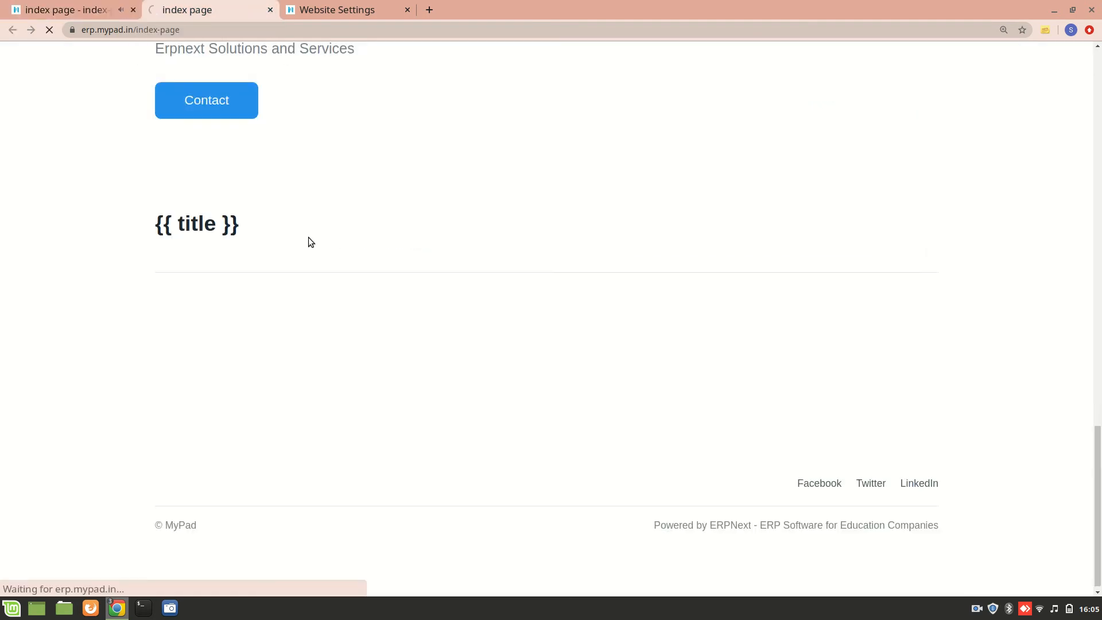
pyautogui.scroll(-3, 308, 236)
pyautogui.scroll(3, 308, 236)
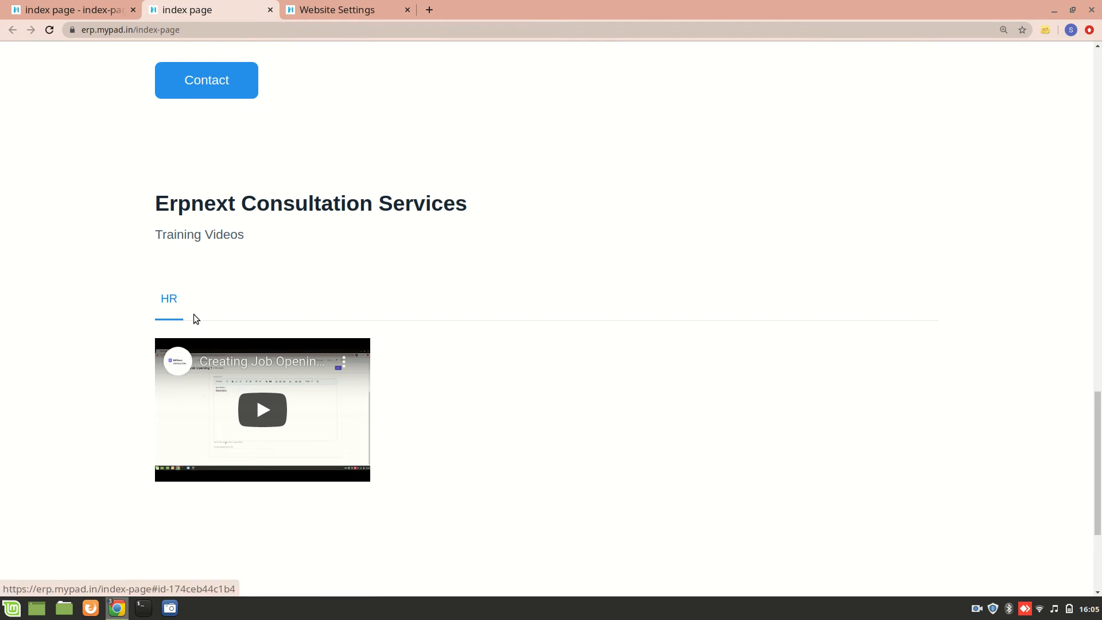
pyautogui.click(114, 7)
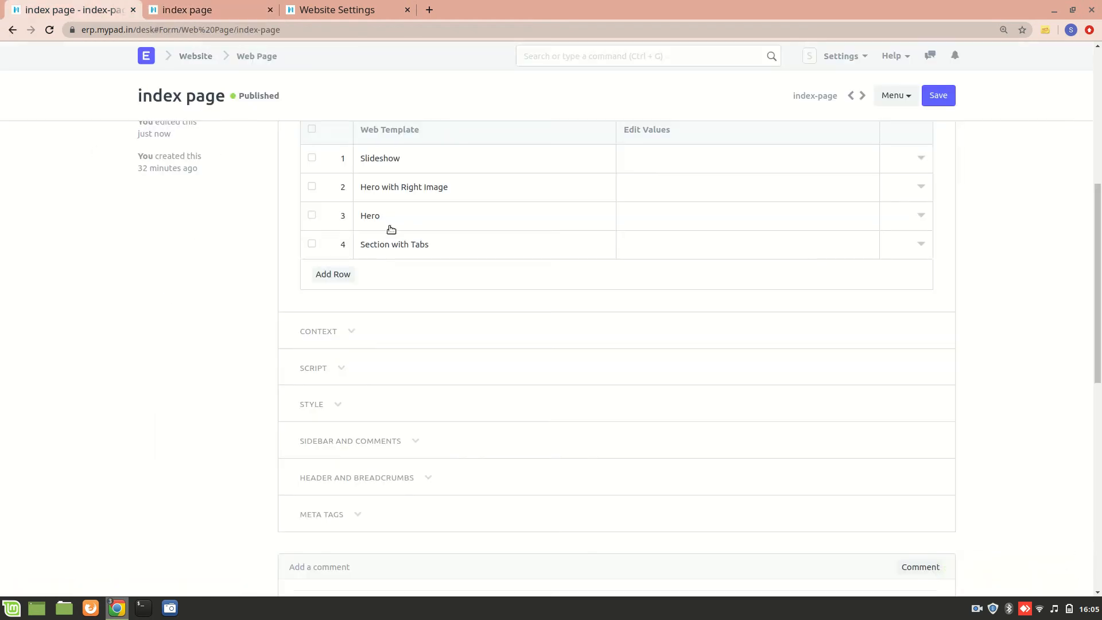
pyautogui.moveTo(174, 8); pyautogui.dragTo(254, 293)
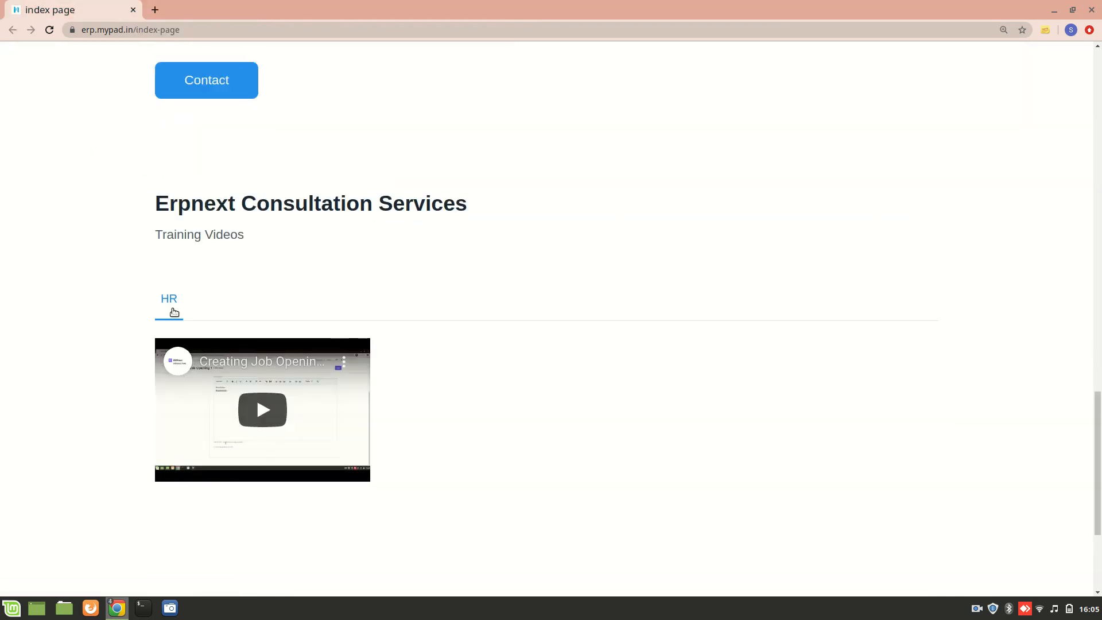
pyautogui.moveTo(66, 8); pyautogui.dragTo(91, 8)
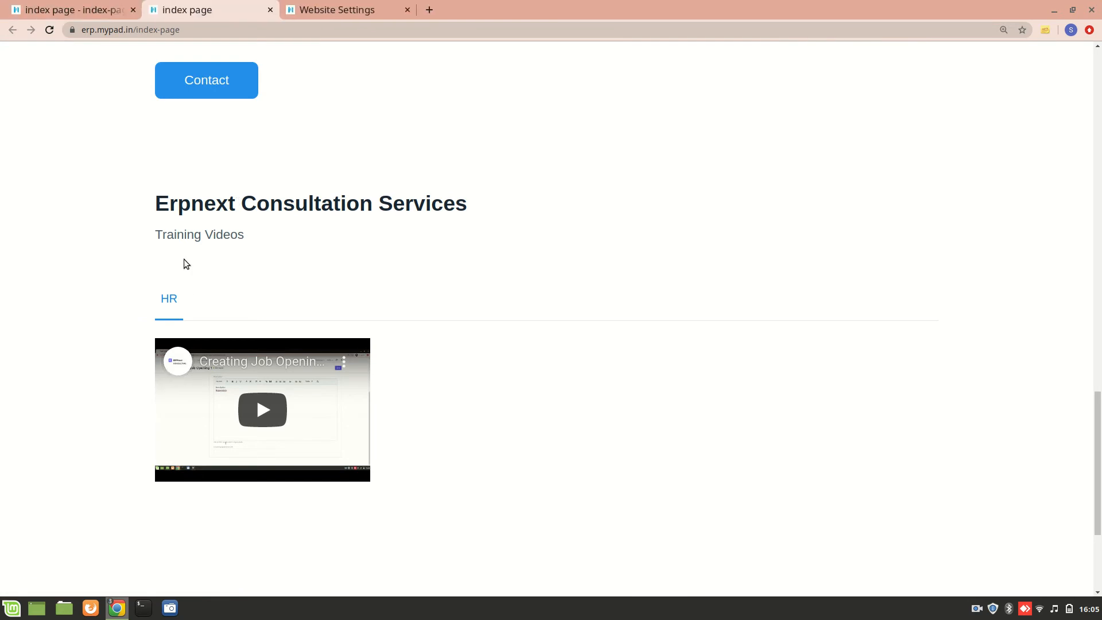
pyautogui.click(53, 10)
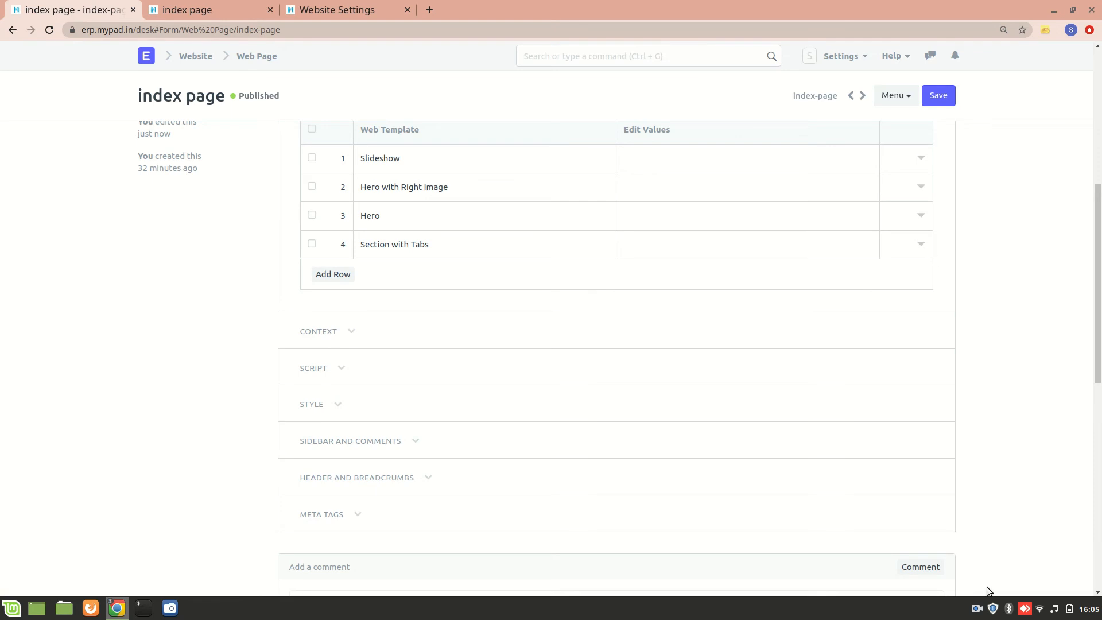
pyautogui.click(976, 609)
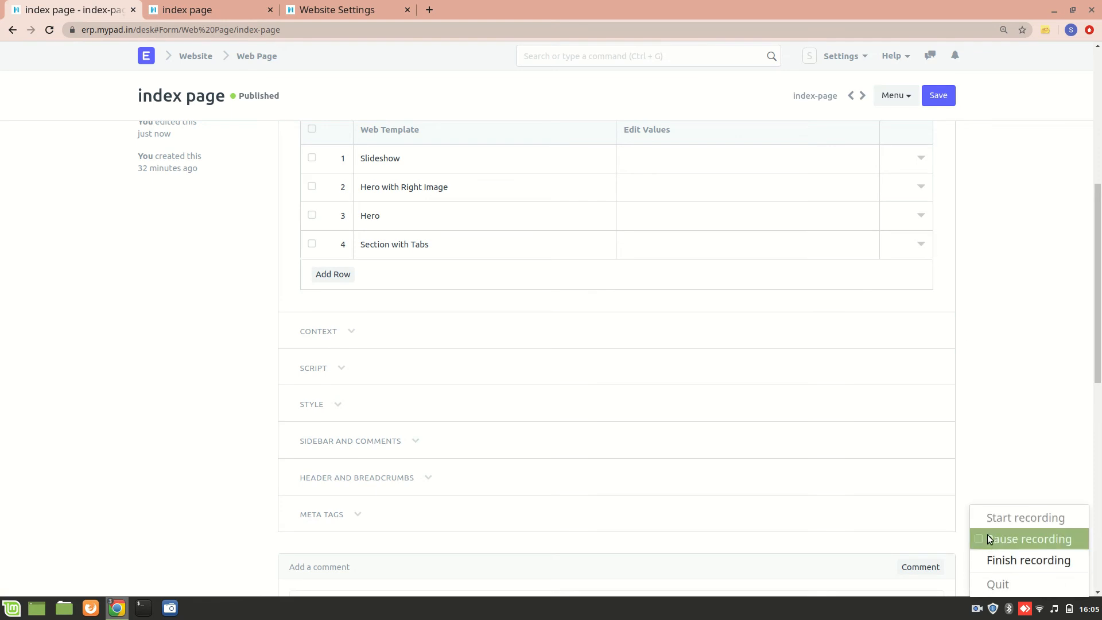
pyautogui.click(987, 535)
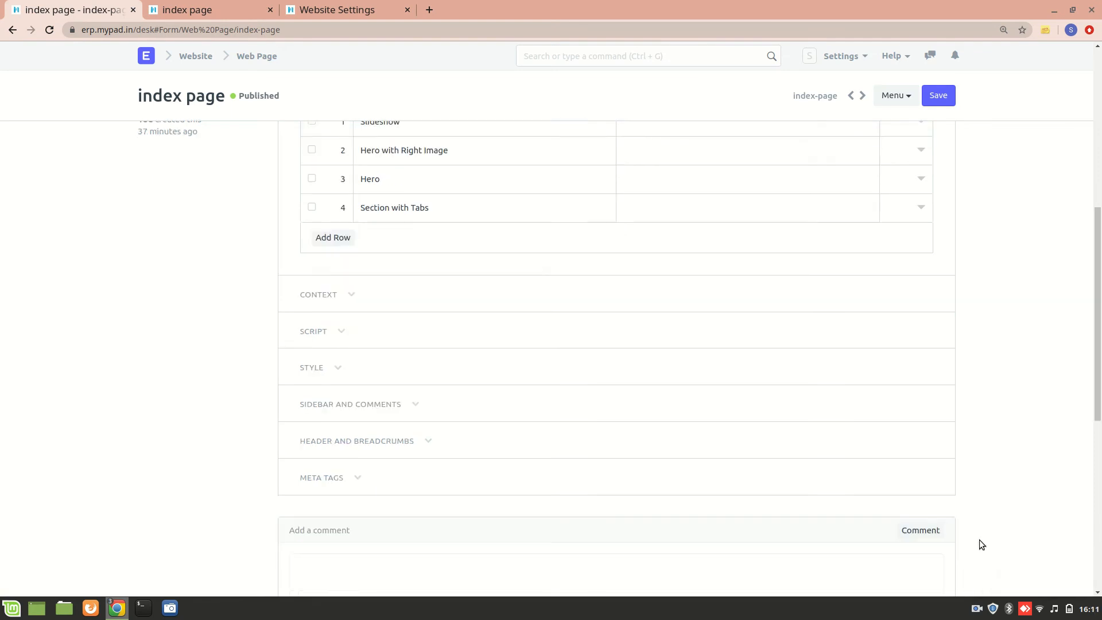
# Review the videos under the HR, CRM and Education tabs on the published page and return to the edit form
pyautogui.click(212, 10)
pyautogui.scroll(2, 209, 226)
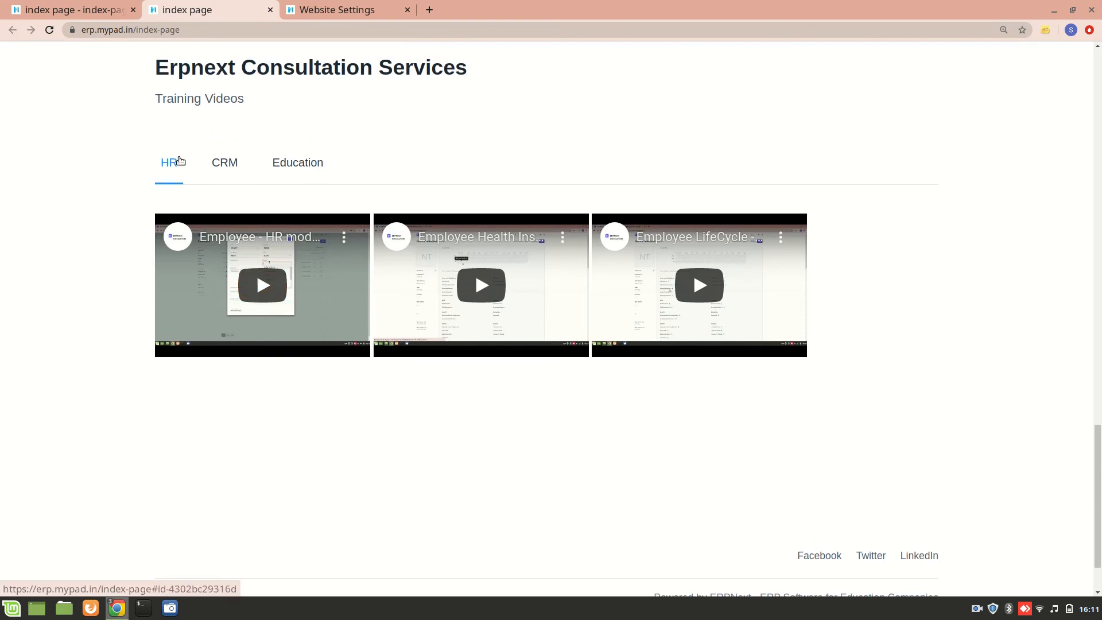
pyautogui.click(218, 171)
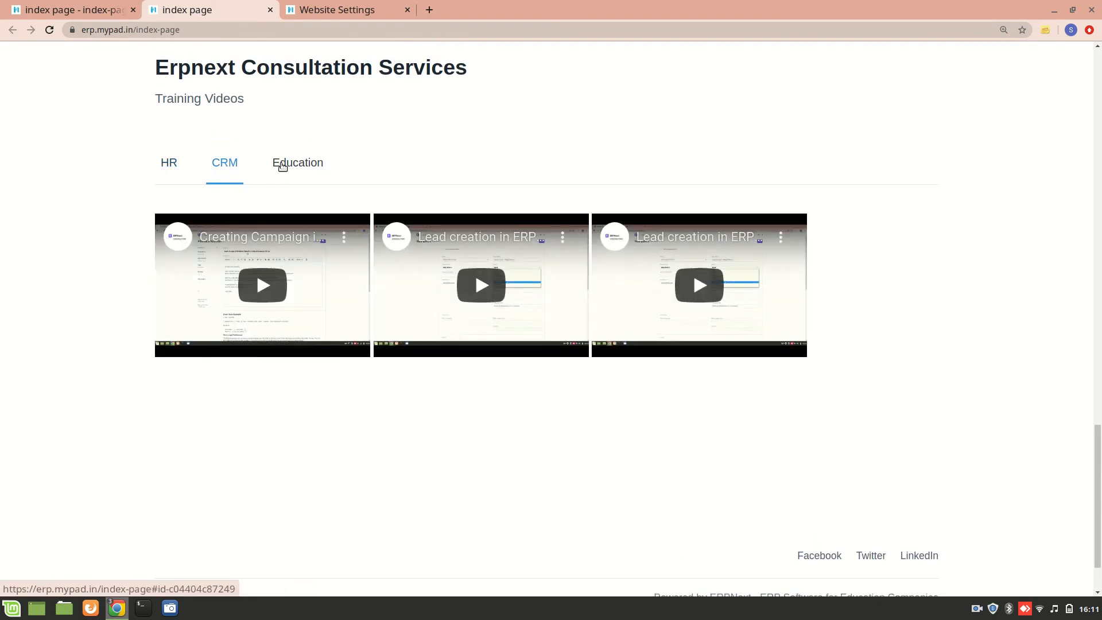
pyautogui.click(315, 170)
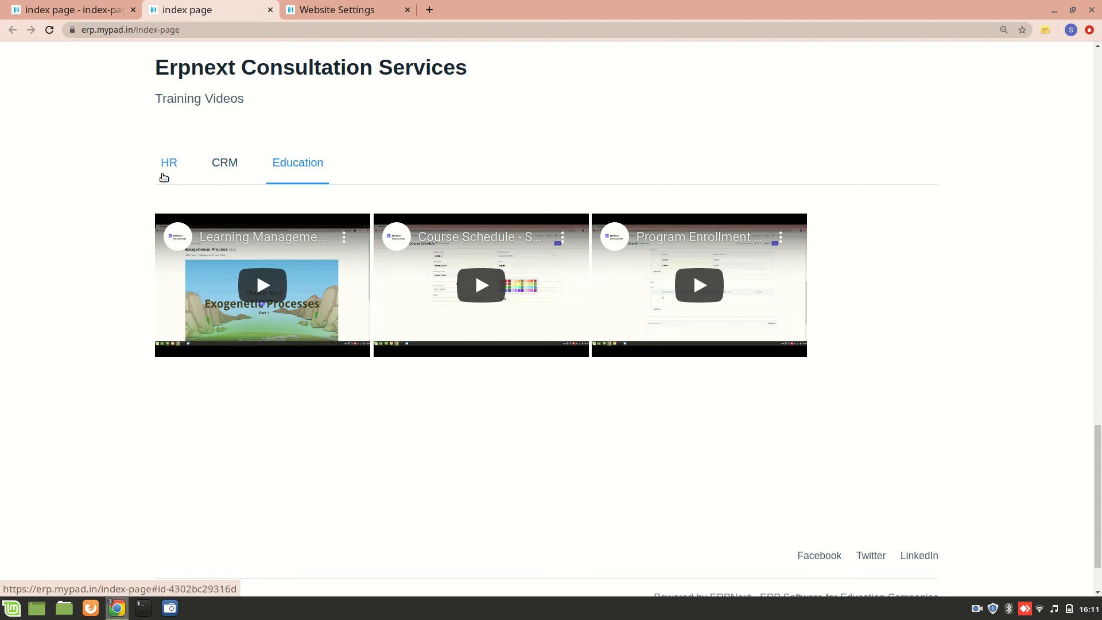
pyautogui.click(87, 4)
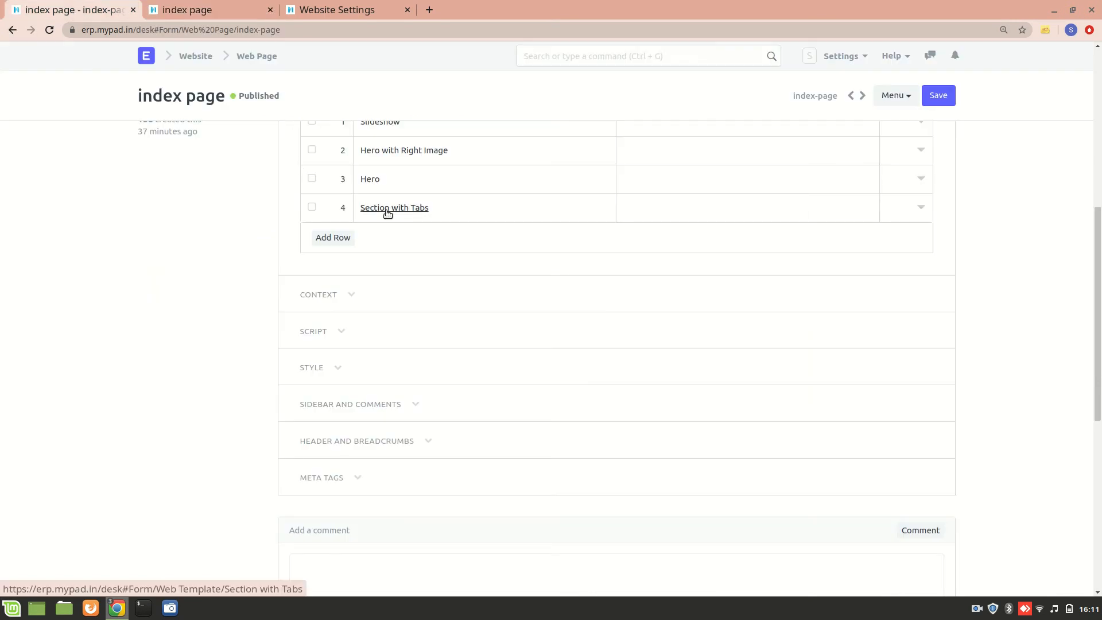
# Add a fifth page building block using the Section with Small CTA web template
pyautogui.click(346, 238)
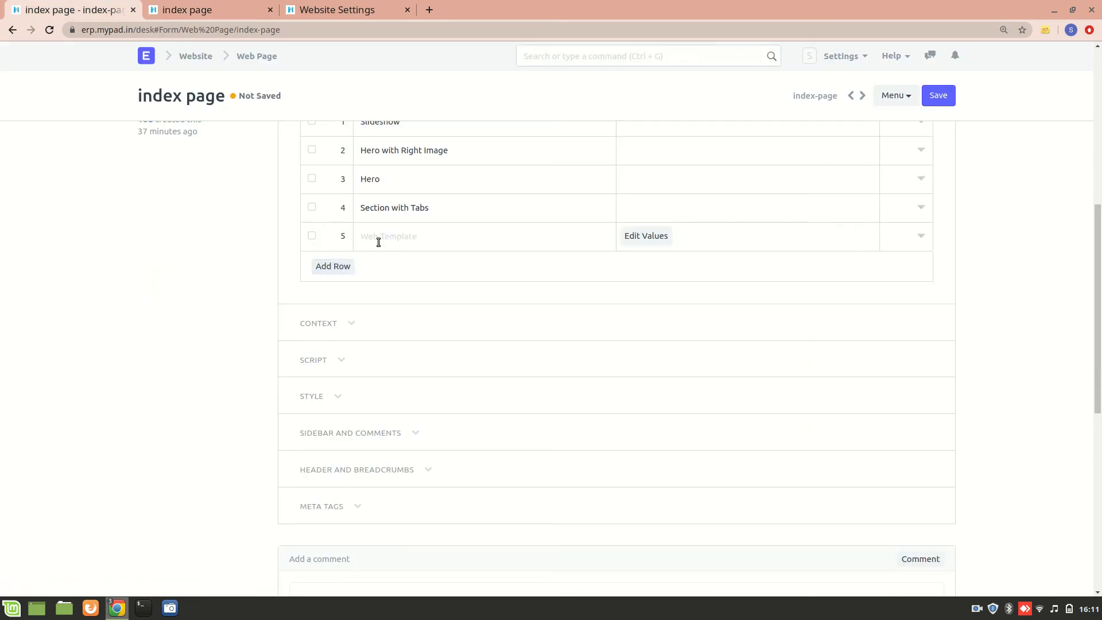
pyautogui.click(419, 246)
pyautogui.scroll(-2, 470, 301)
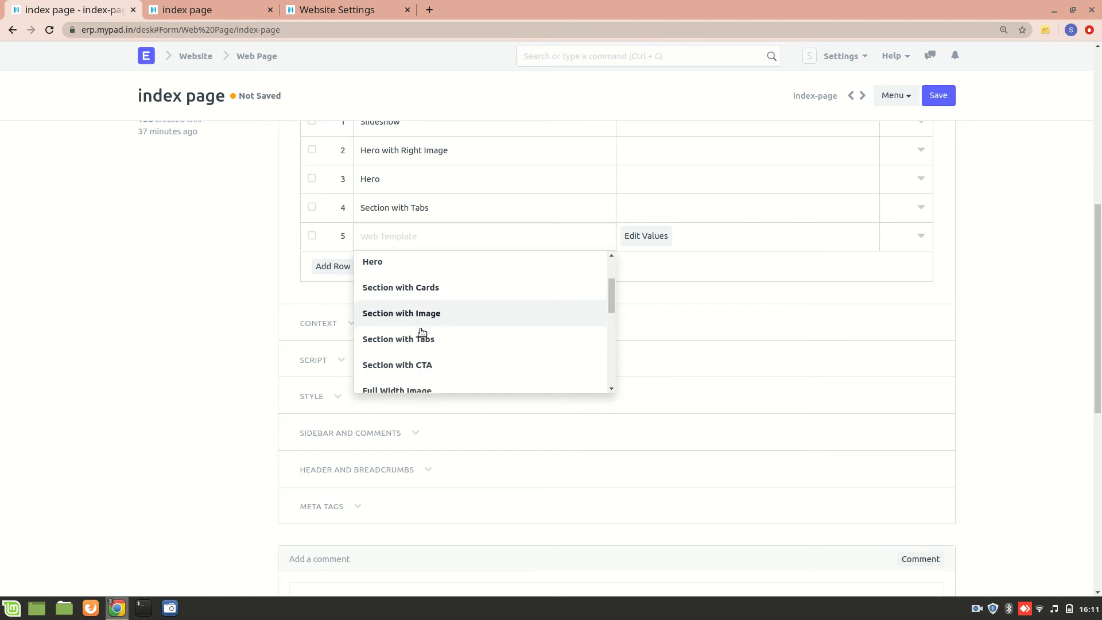
pyautogui.scroll(-3, 431, 345)
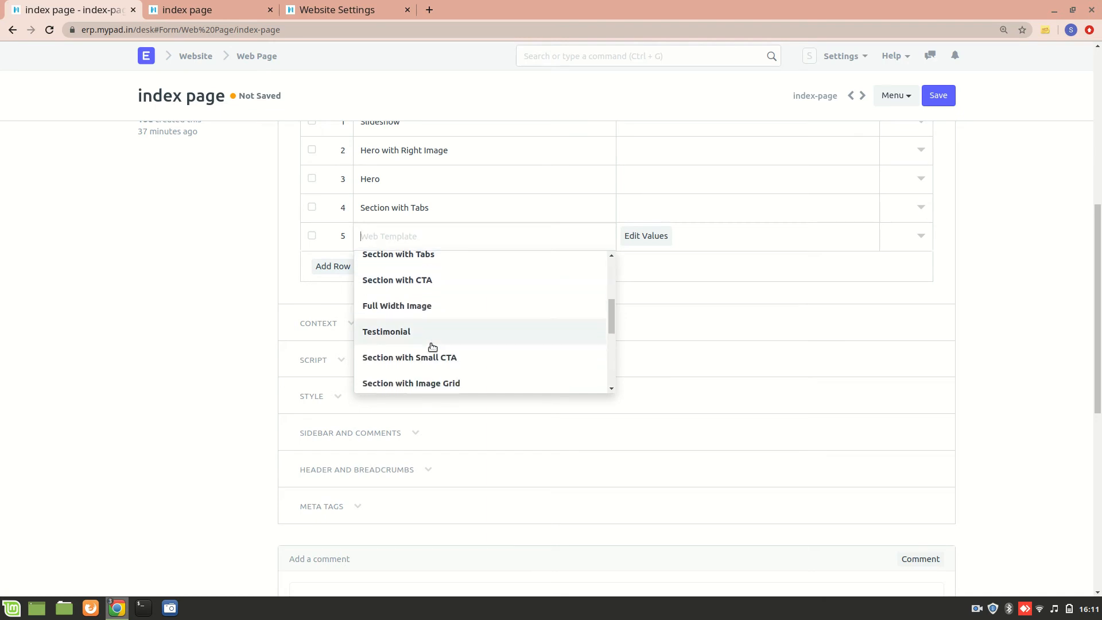
pyautogui.scroll(-2, 431, 346)
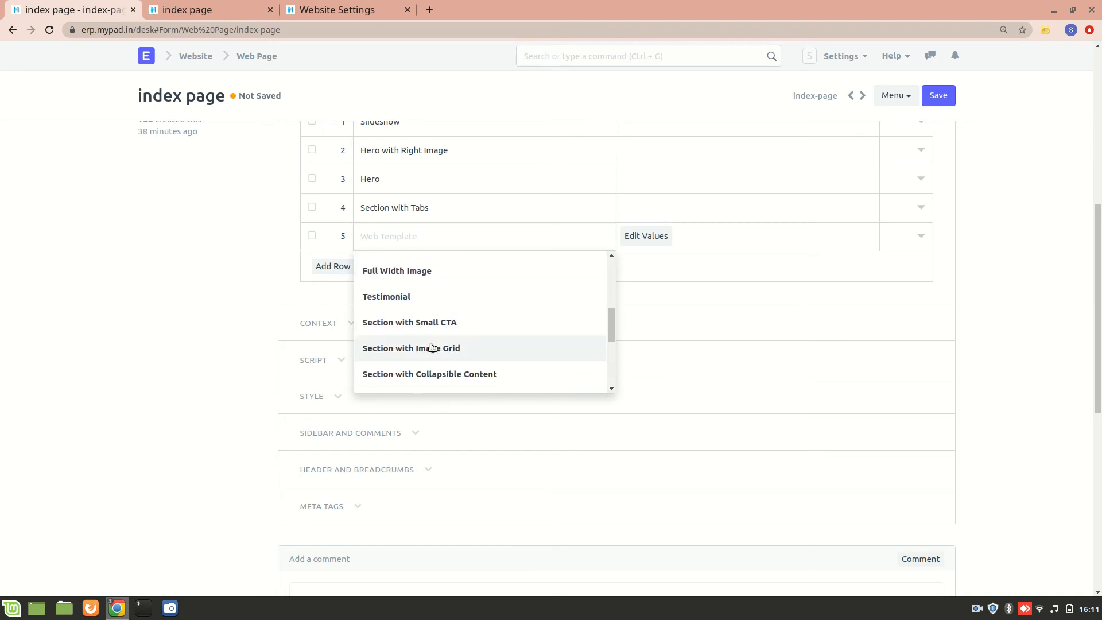
pyautogui.click(465, 325)
# Fill the CTA block with title About Us, subtitle "Get to know more About Us", label "Know More!" and URL /about, submit and save
pyautogui.click(657, 241)
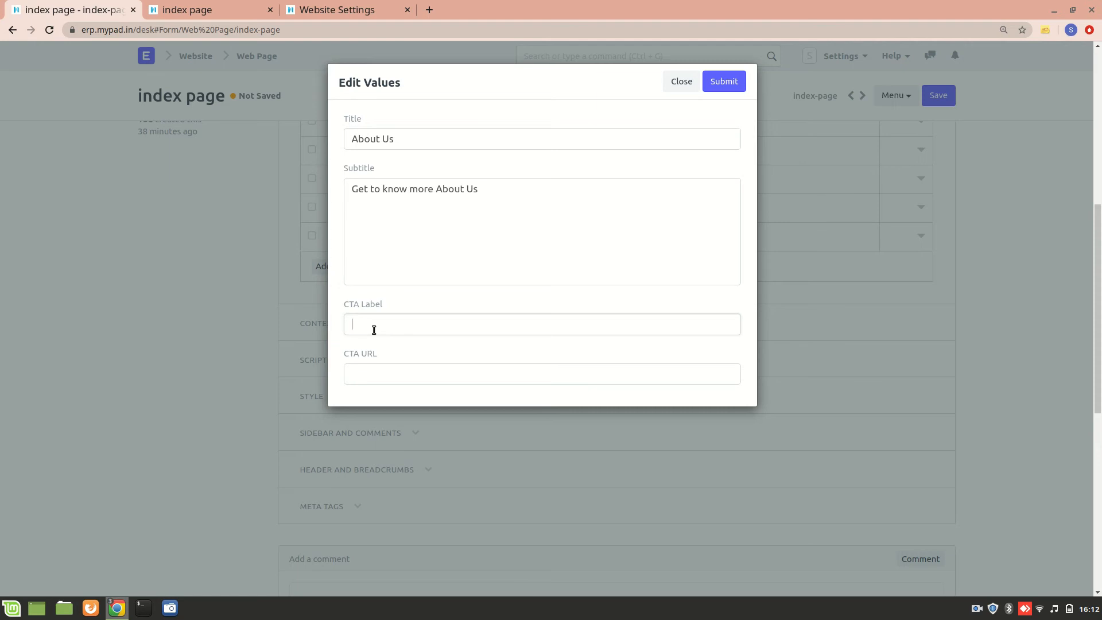
pyautogui.click(398, 371)
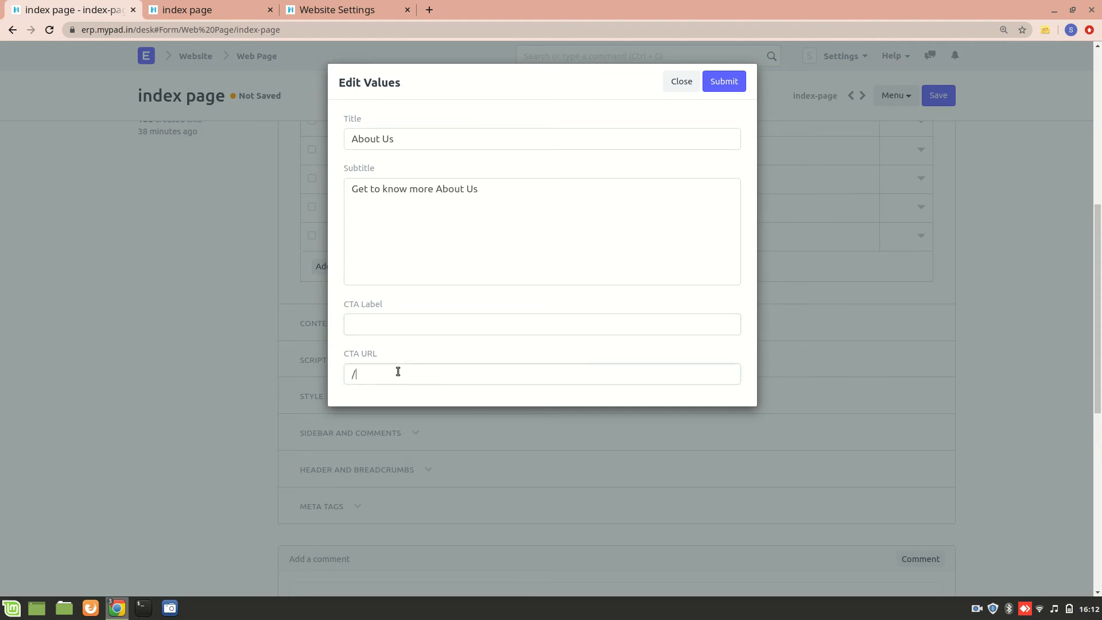
pyautogui.click(375, 327)
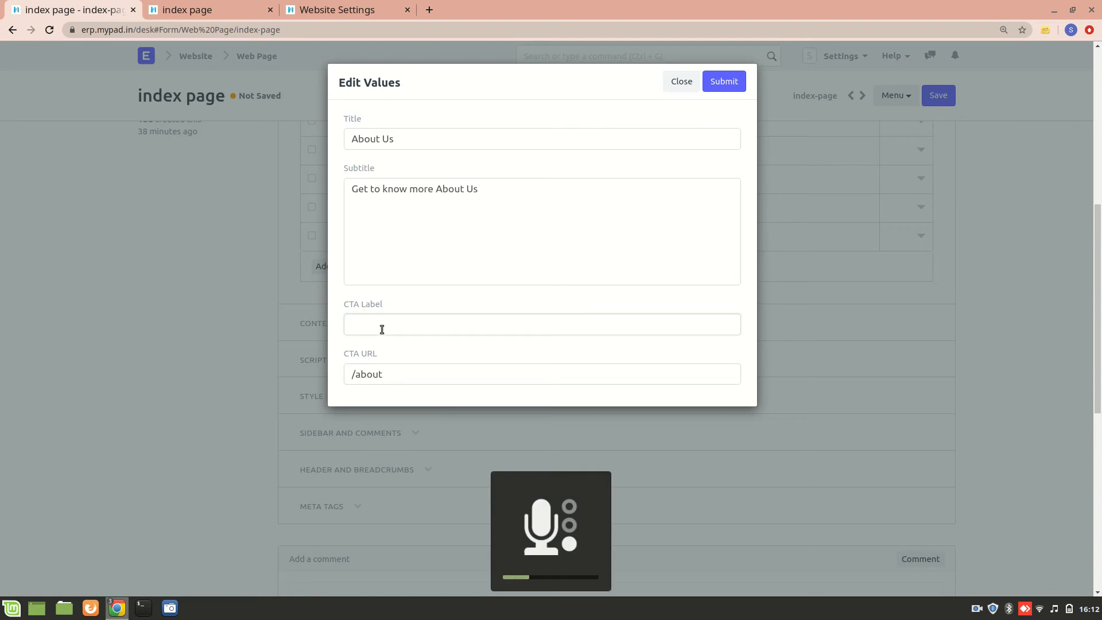
pyautogui.write('Know More!')
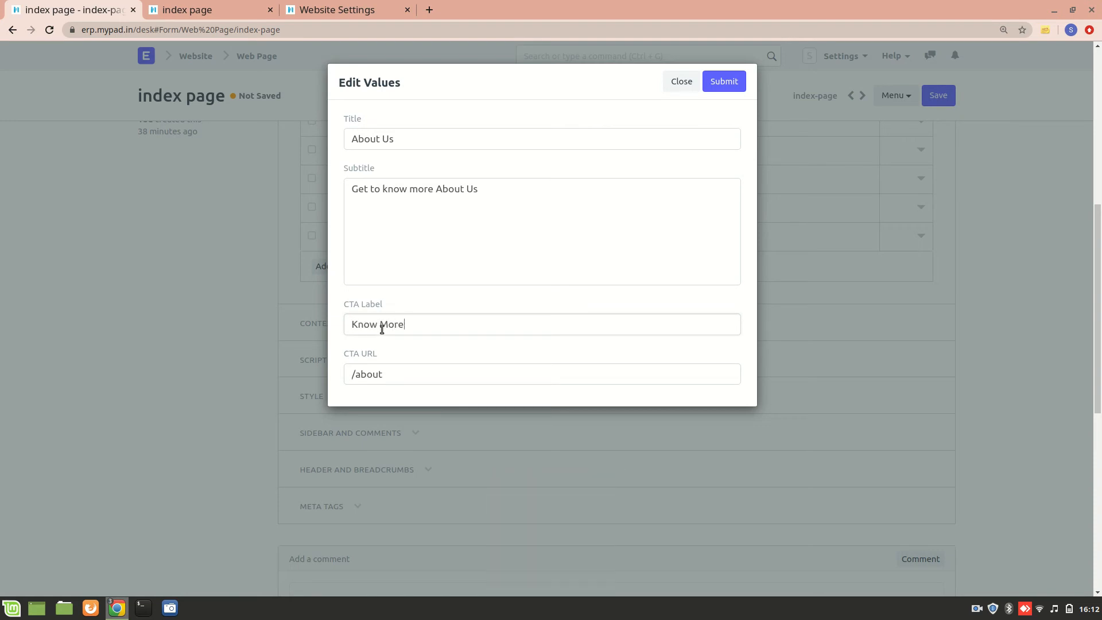
pyautogui.click(730, 84)
pyautogui.click(946, 99)
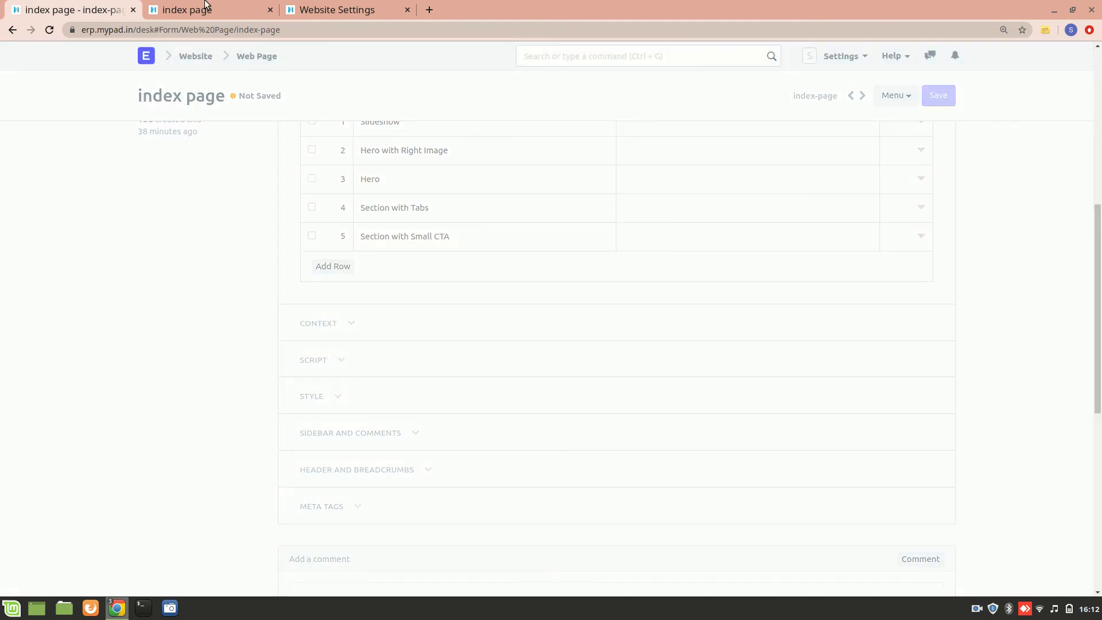
# Reload the published index page, check the About Us section, follow its Know More! link and return to the index page
pyautogui.click(202, 3)
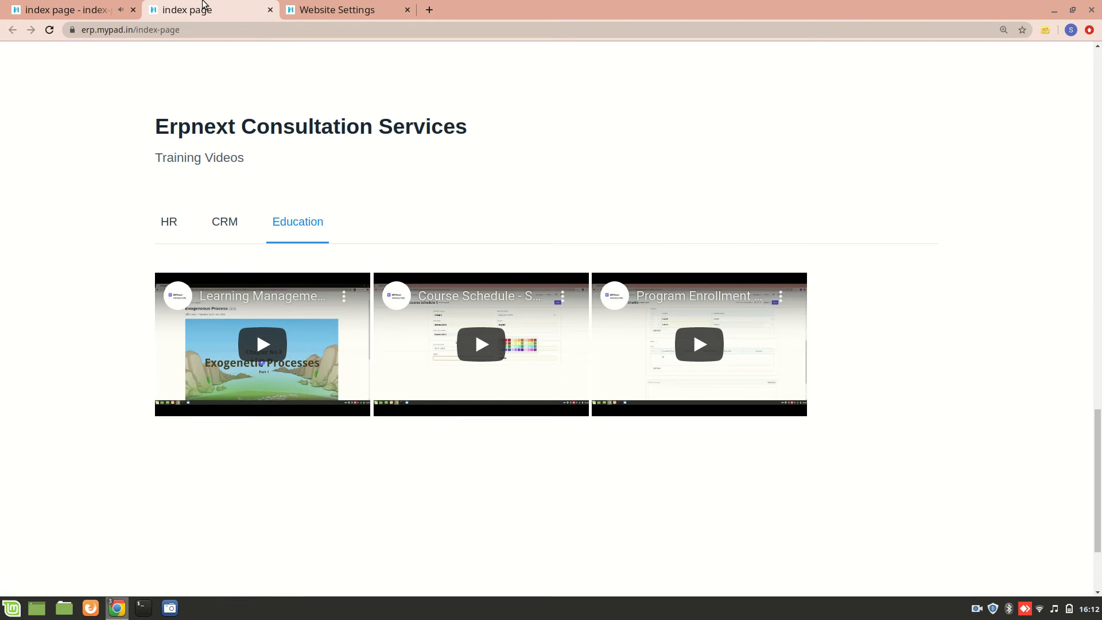
pyautogui.press('F5')
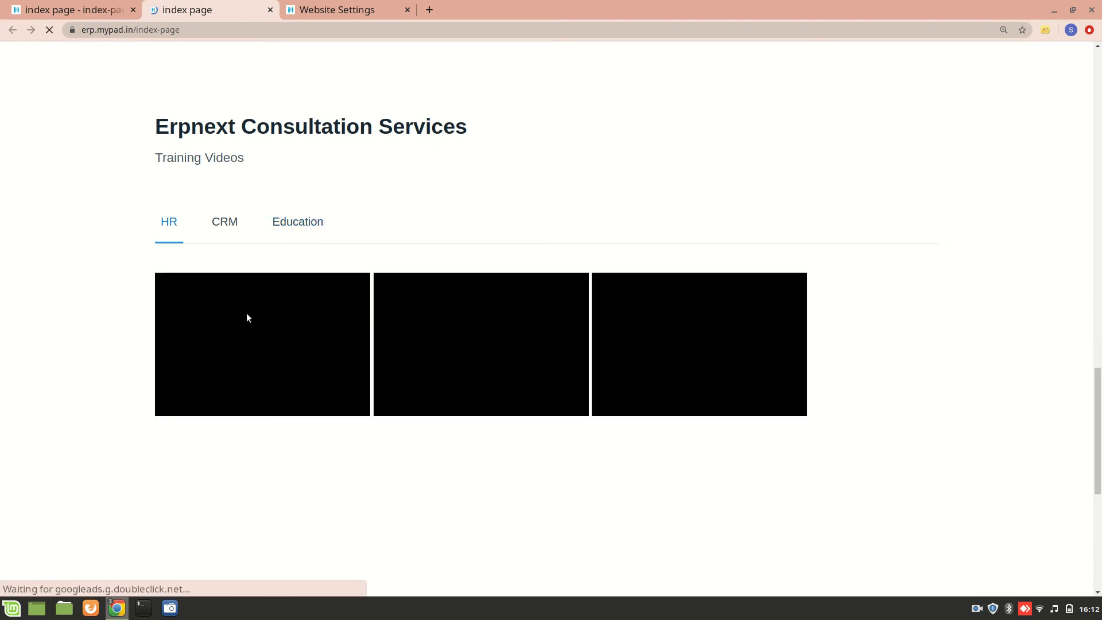
pyautogui.scroll(-7, 247, 317)
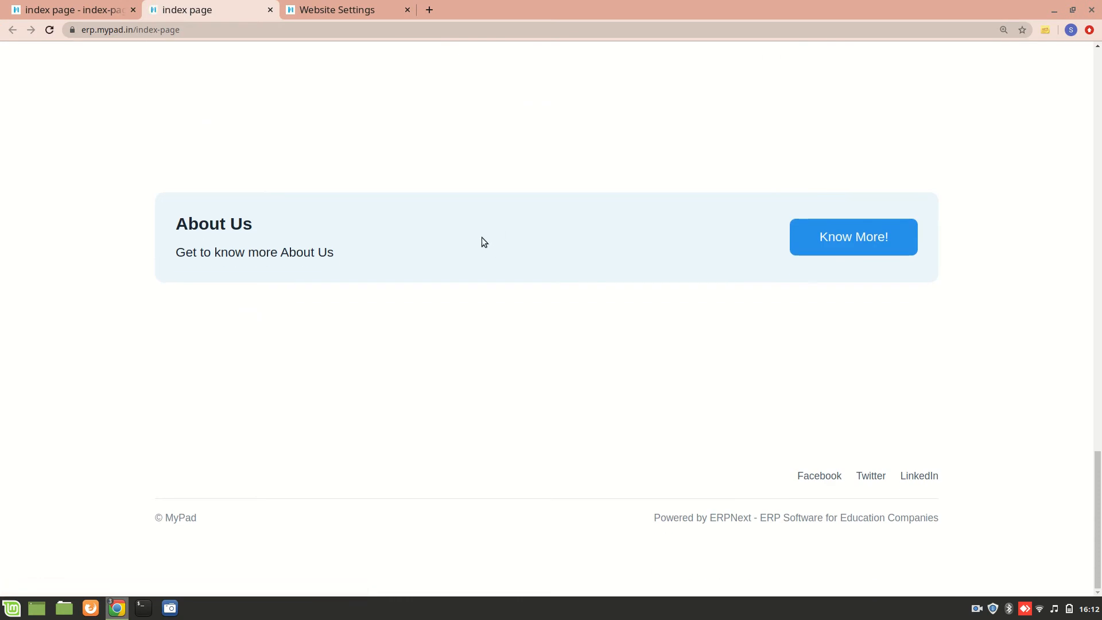
pyautogui.scroll(4, 222, 207)
pyautogui.scroll(-4, 222, 206)
pyautogui.click(832, 234)
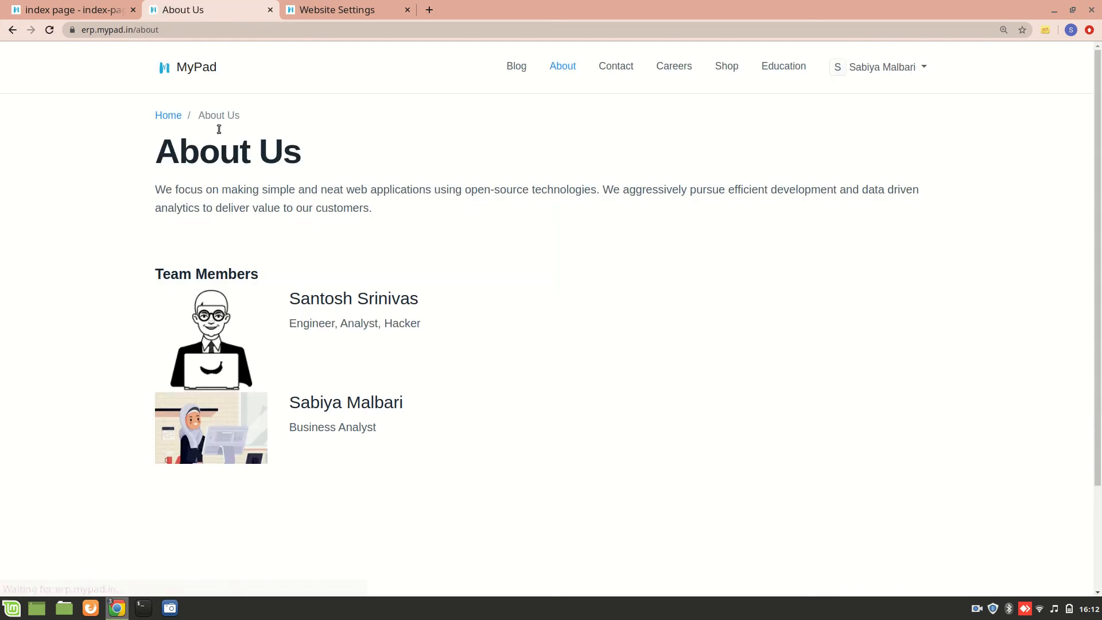
pyautogui.click(14, 31)
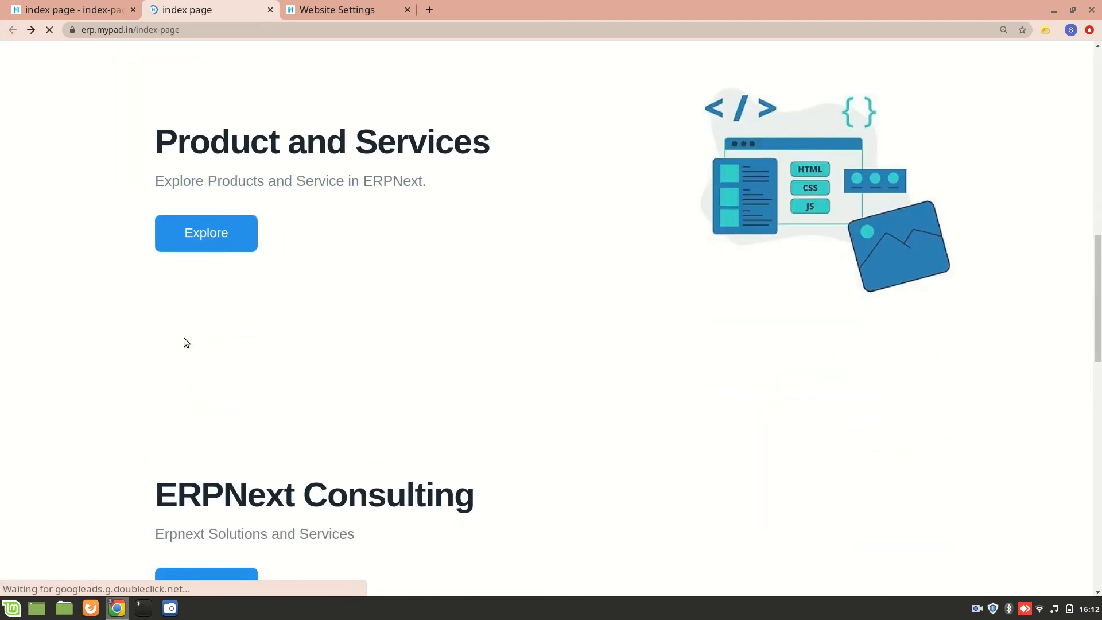
pyautogui.scroll(-4, 183, 337)
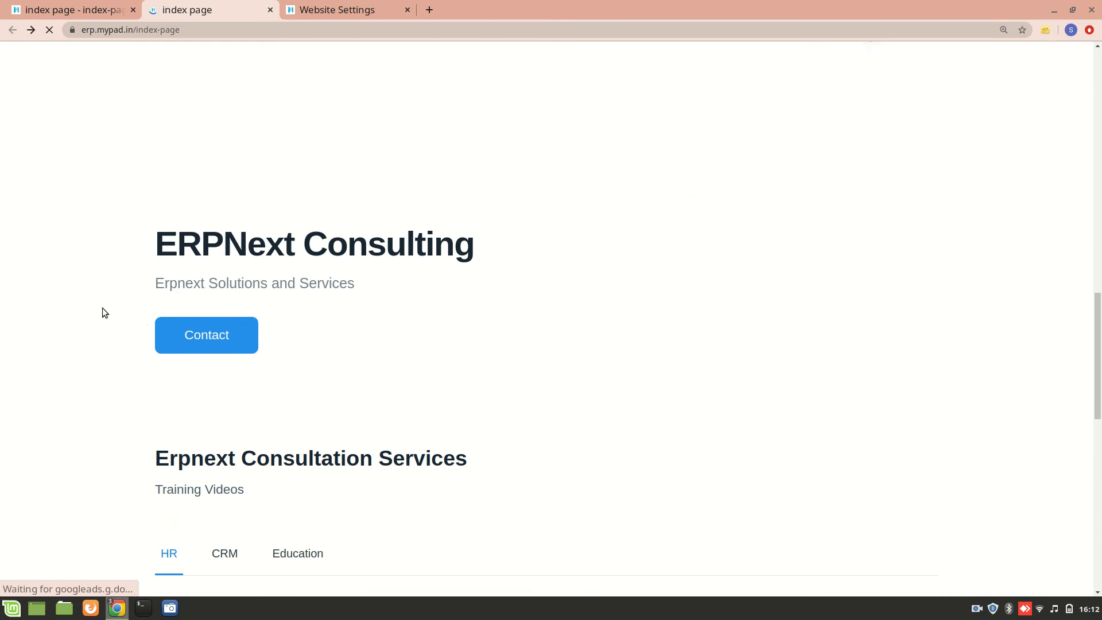
# Back in the edit form, delete the Hero block in row 3 and save the page
pyautogui.click(68, 9)
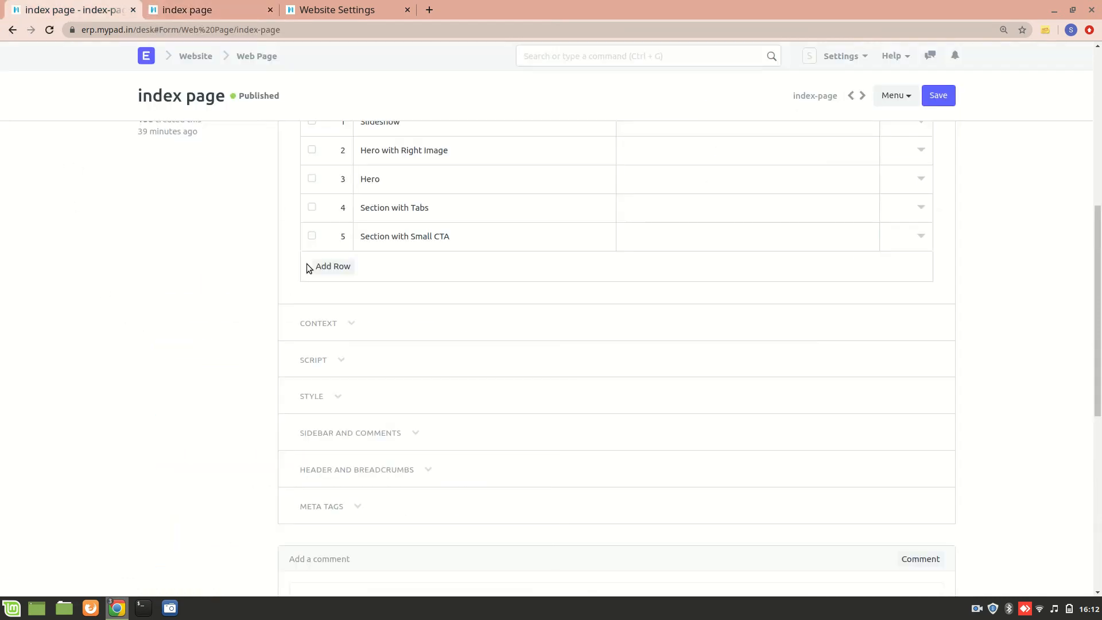
pyautogui.click(311, 179)
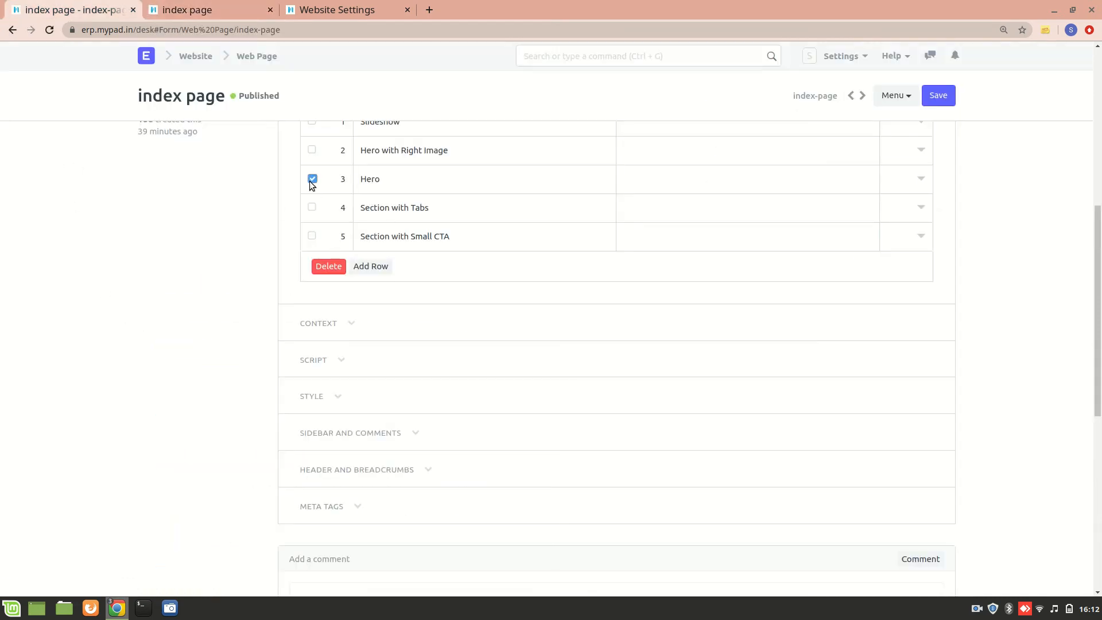
pyautogui.click(329, 266)
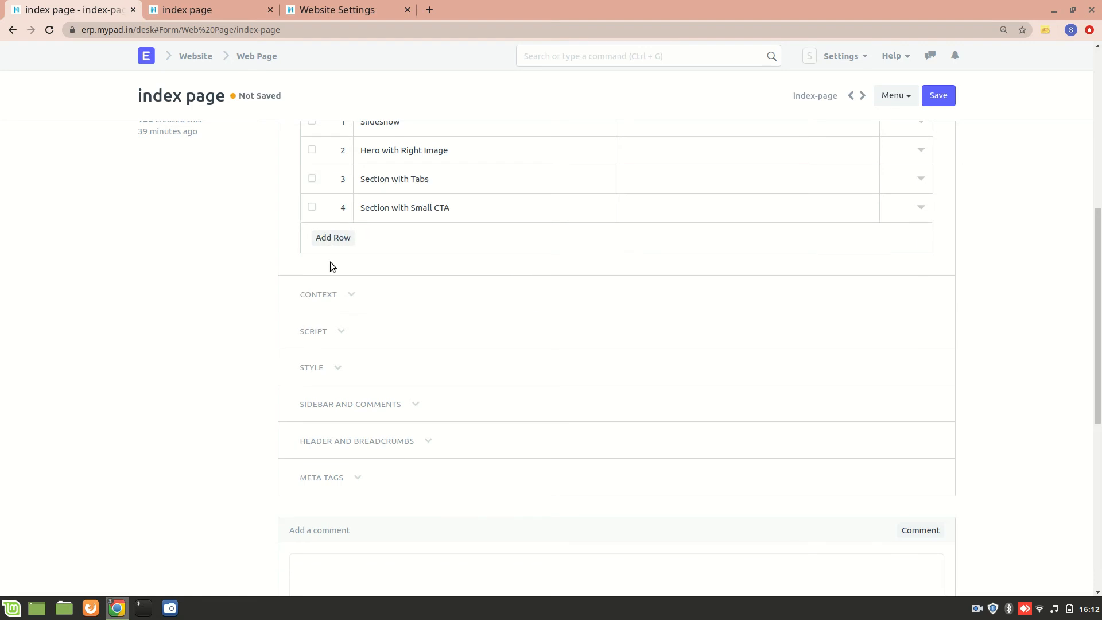
pyautogui.click(939, 96)
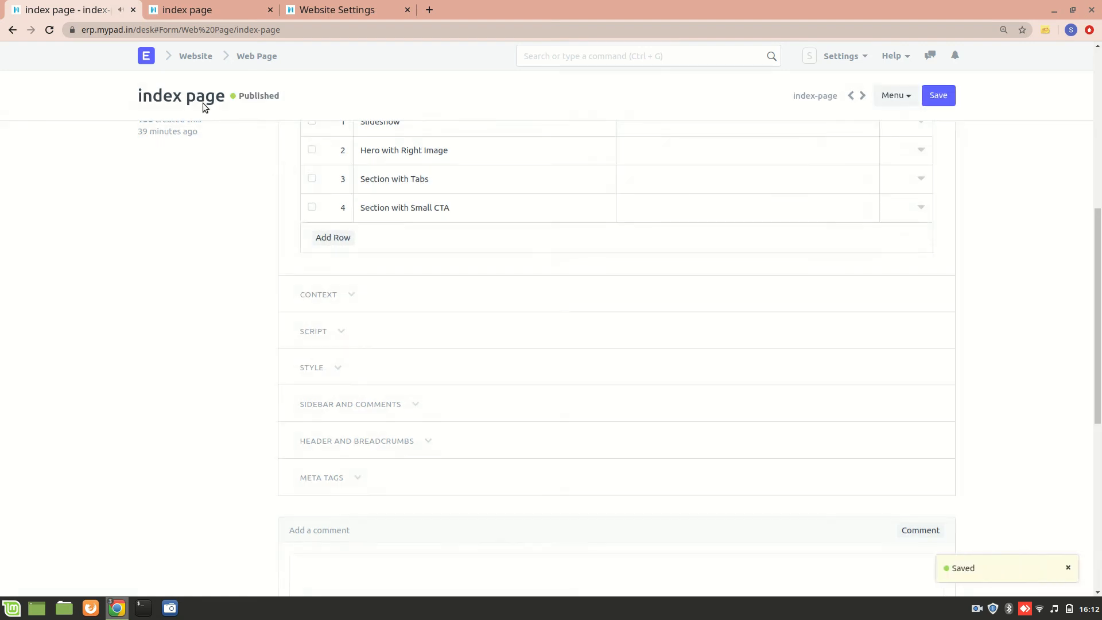
# Reload the published index page and review its sections from Product and Services down to About Us
pyautogui.click(209, 9)
pyautogui.press('F5')
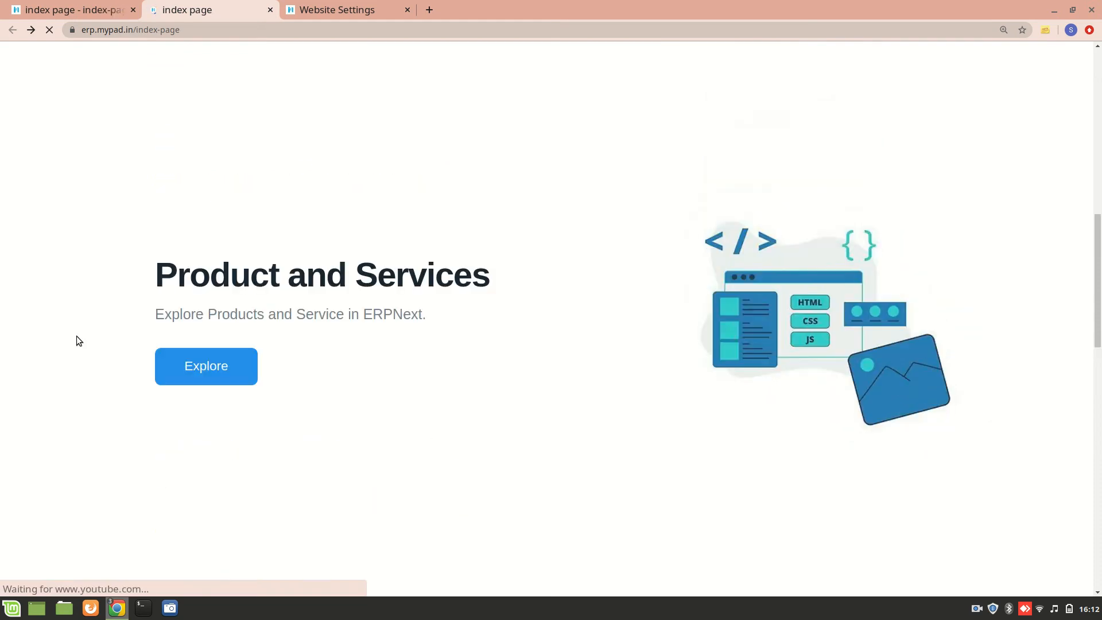
pyautogui.scroll(-10, 77, 336)
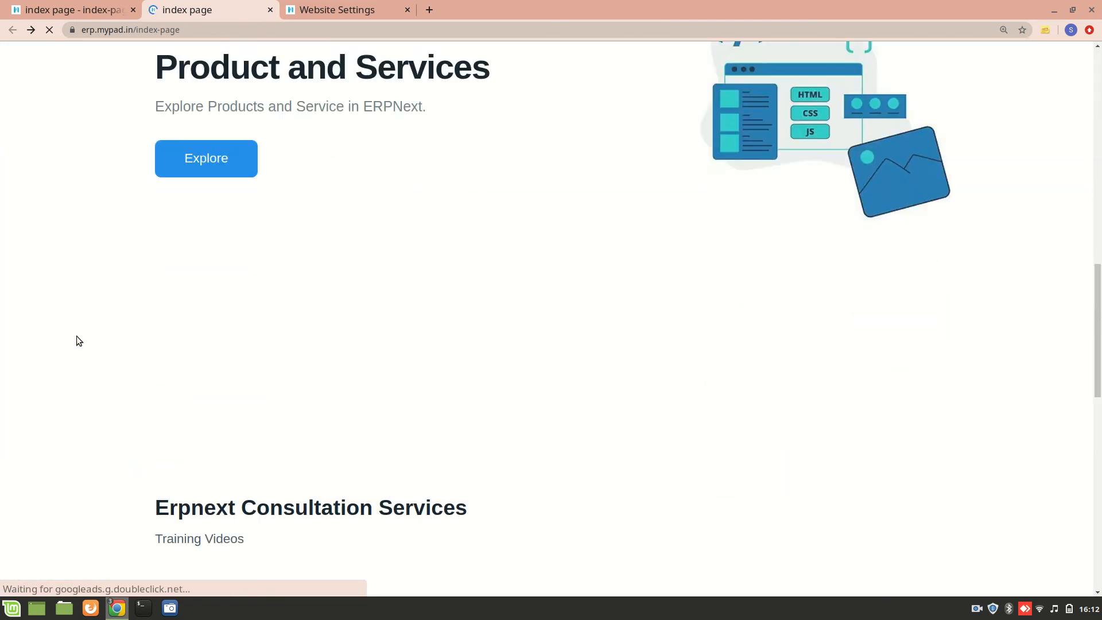
pyautogui.scroll(-5, 133, 326)
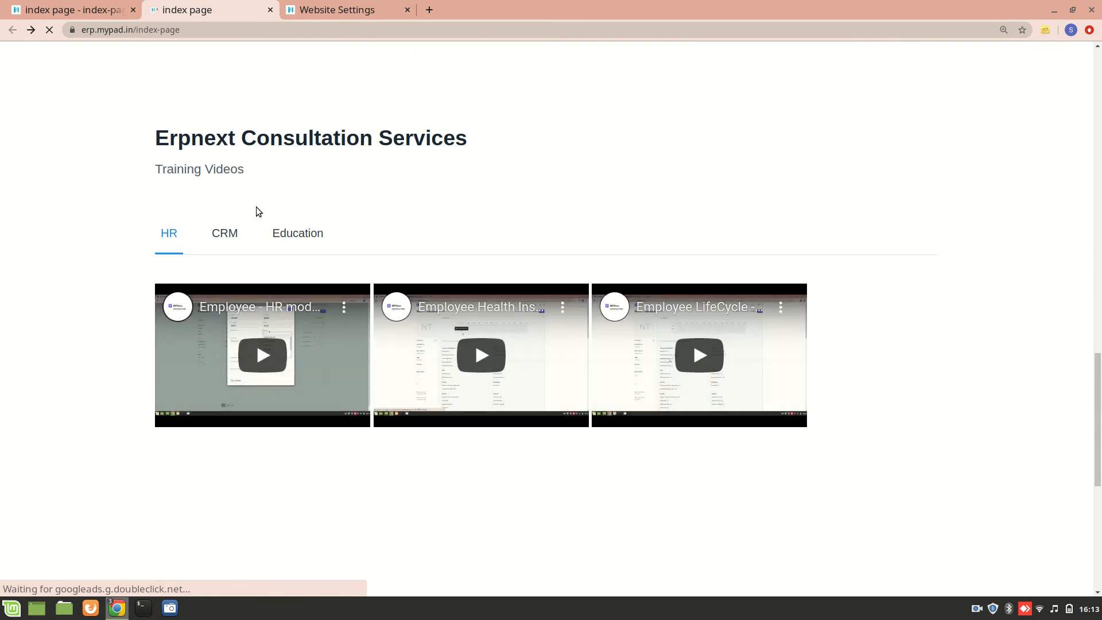
pyautogui.scroll(-7, 219, 207)
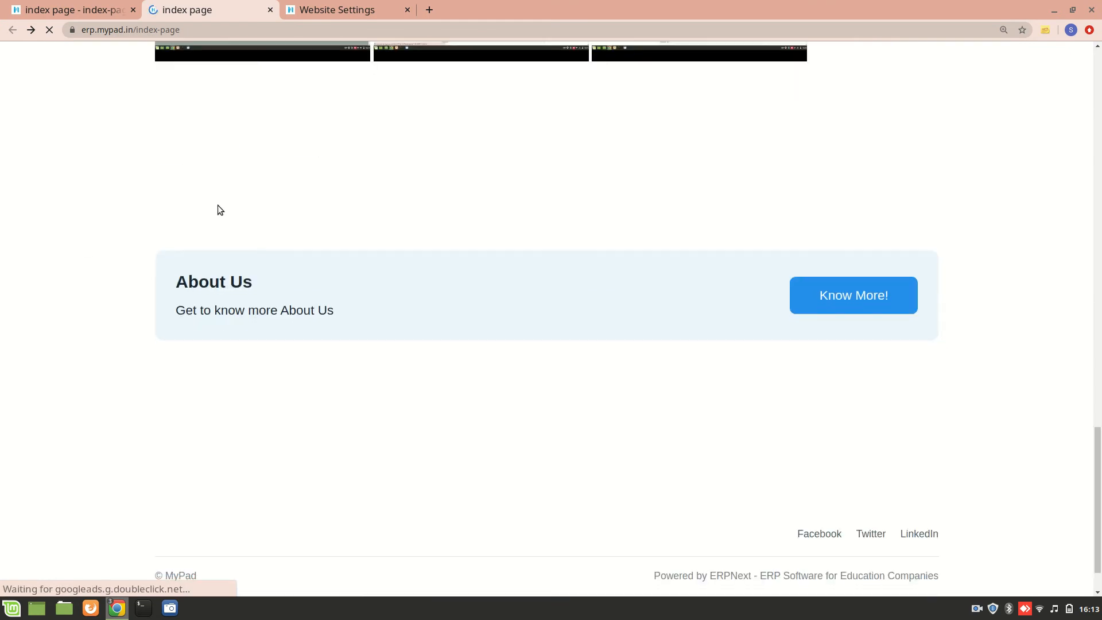
# Return to the edit form and add a fifth page building block using the Testimonial web template
pyautogui.click(75, 10)
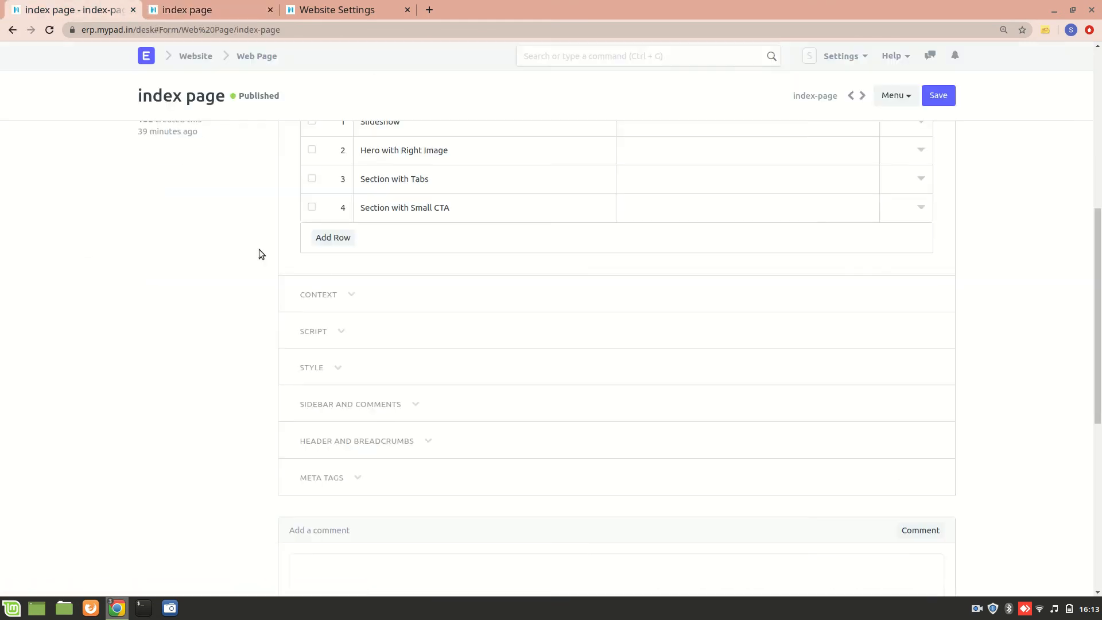
pyautogui.click(336, 240)
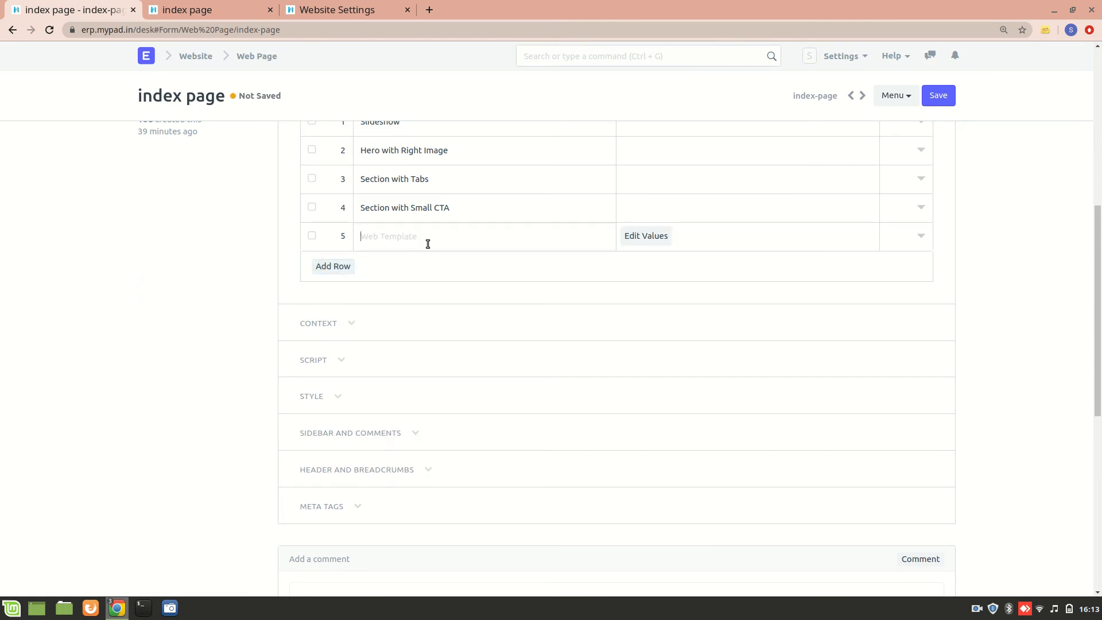
pyautogui.click(428, 244)
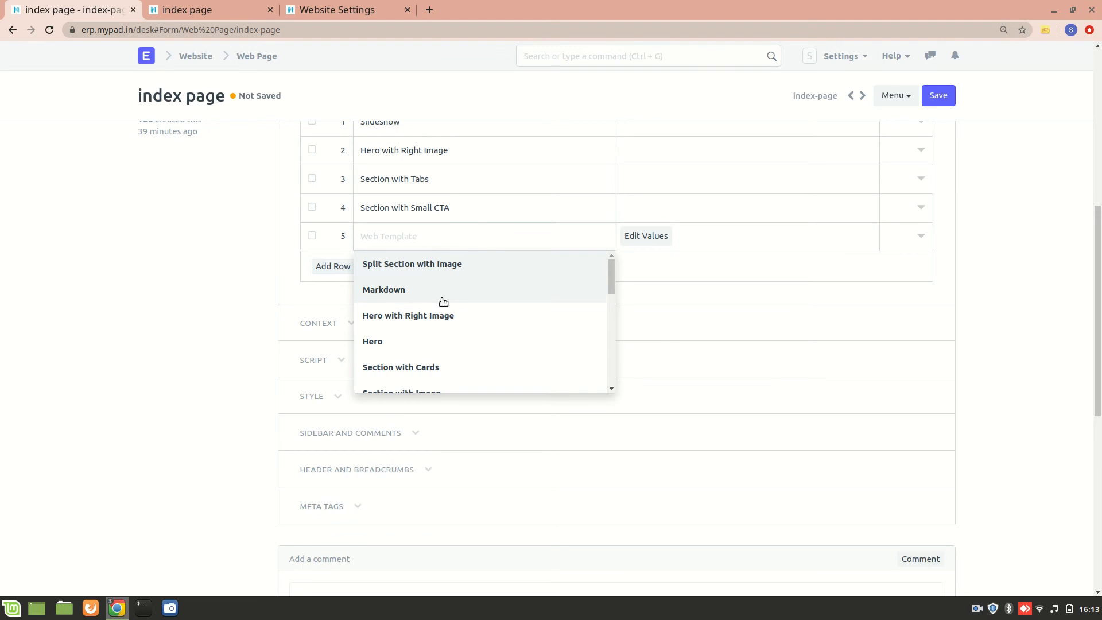
pyautogui.scroll(-2, 443, 301)
pyautogui.scroll(-3, 432, 339)
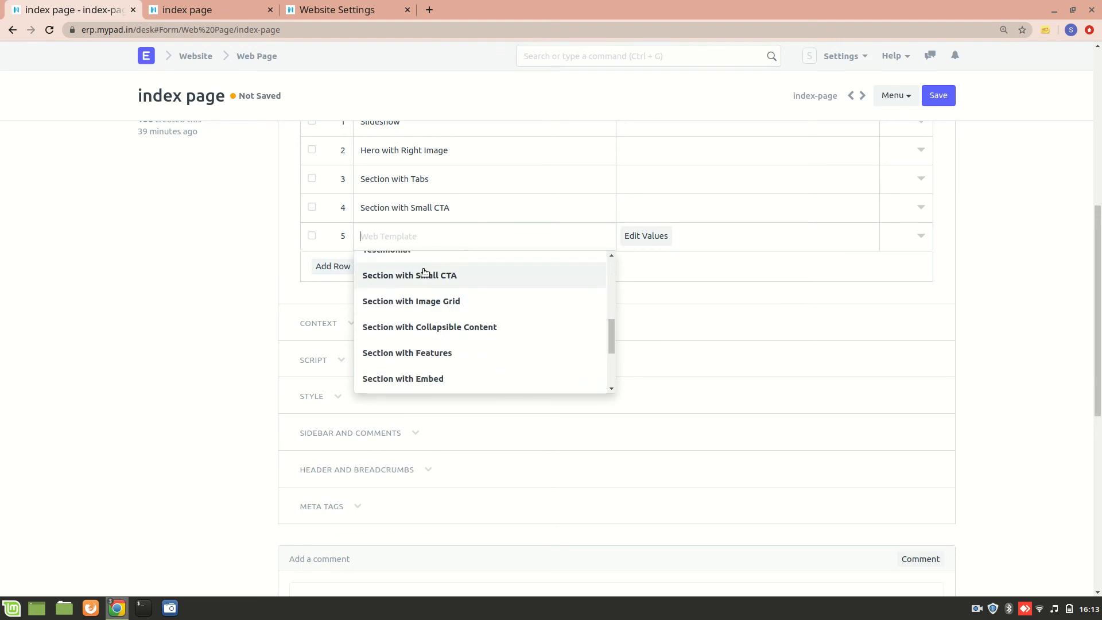
pyautogui.scroll(2, 442, 298)
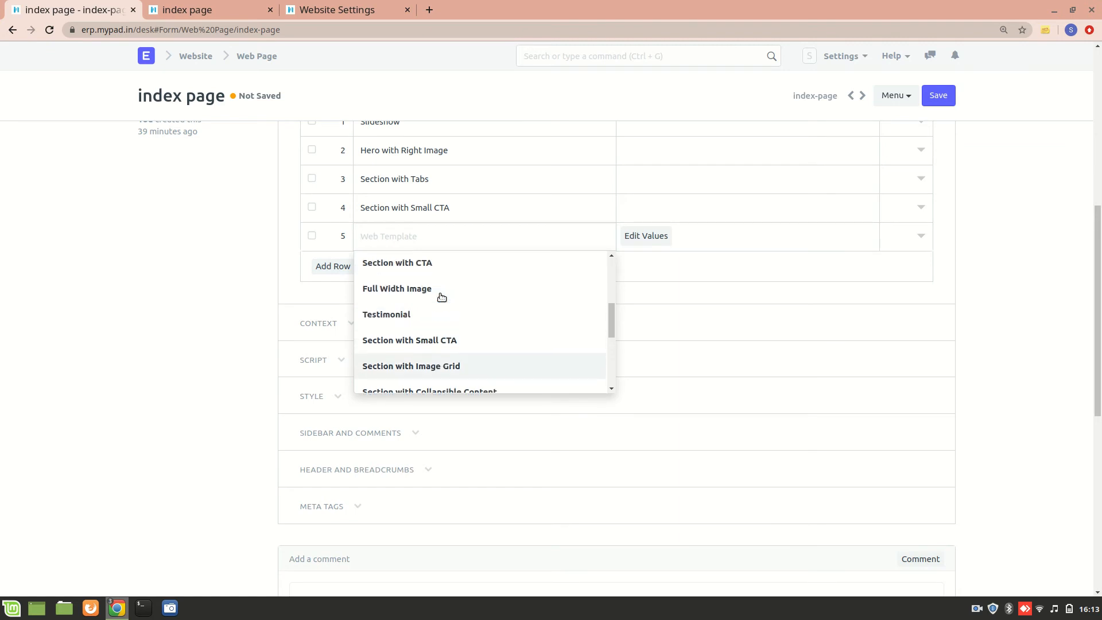
pyautogui.click(423, 316)
# Enter the reviewer's name and content "Best ERpnext Consultation.Would recommend it for people looking for software consultation and assistance", submit the values and save the page
pyautogui.click(657, 240)
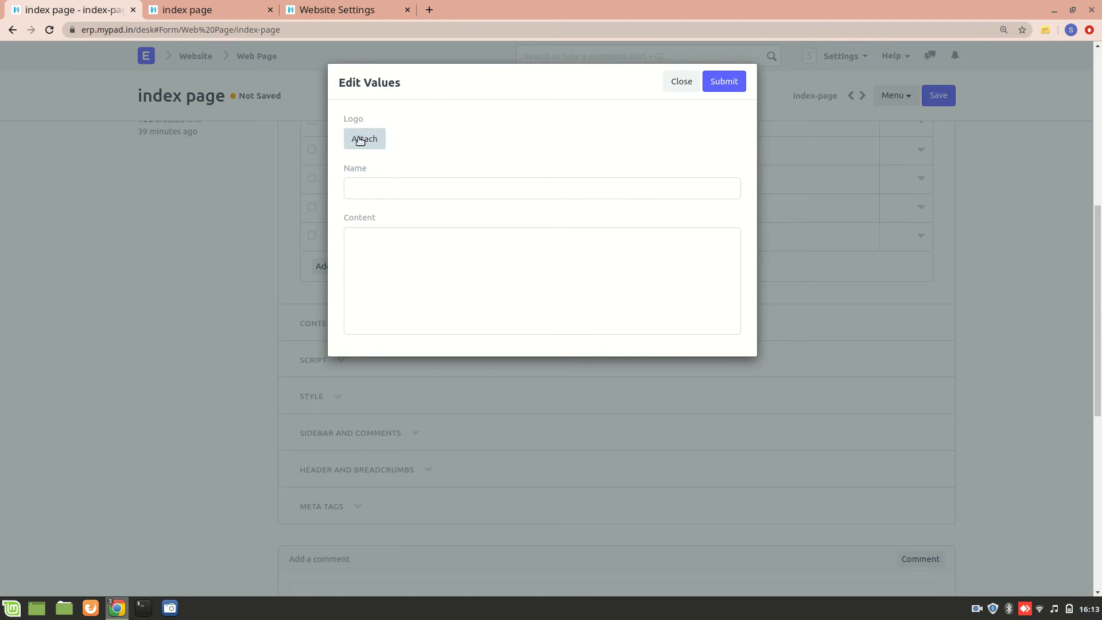
pyautogui.click(413, 195)
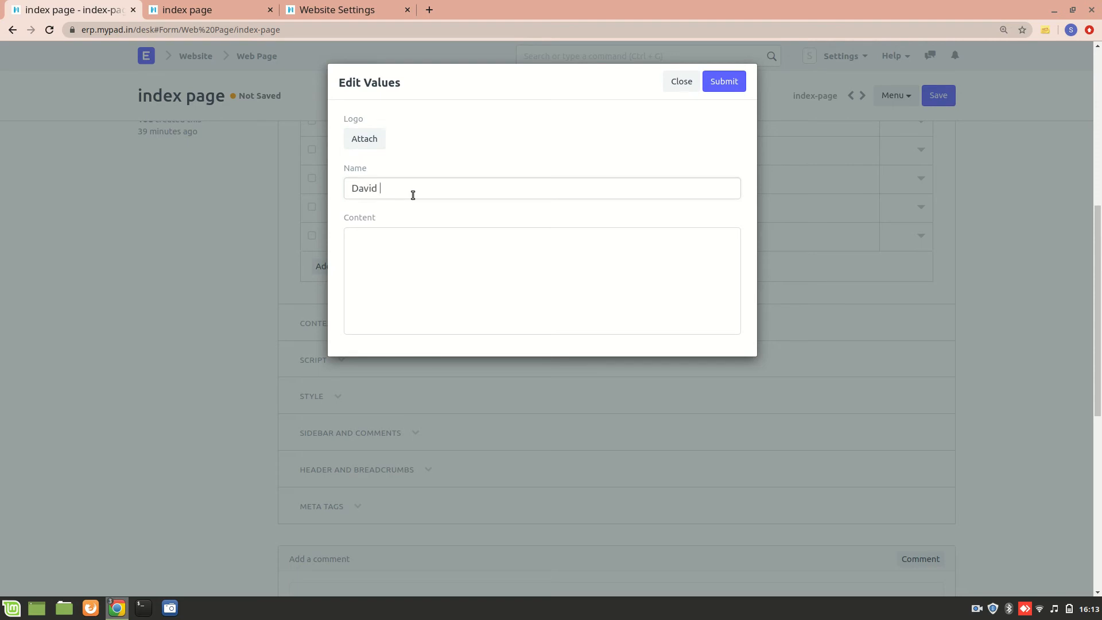
pyautogui.write('os')
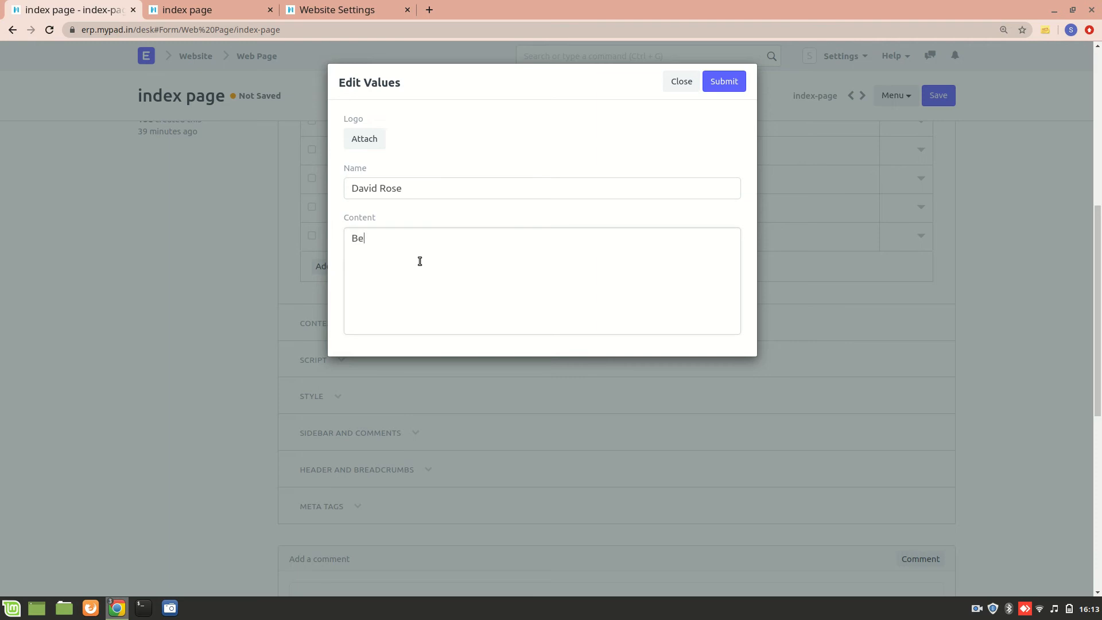
pyautogui.write('ERp next Consultation.Would')
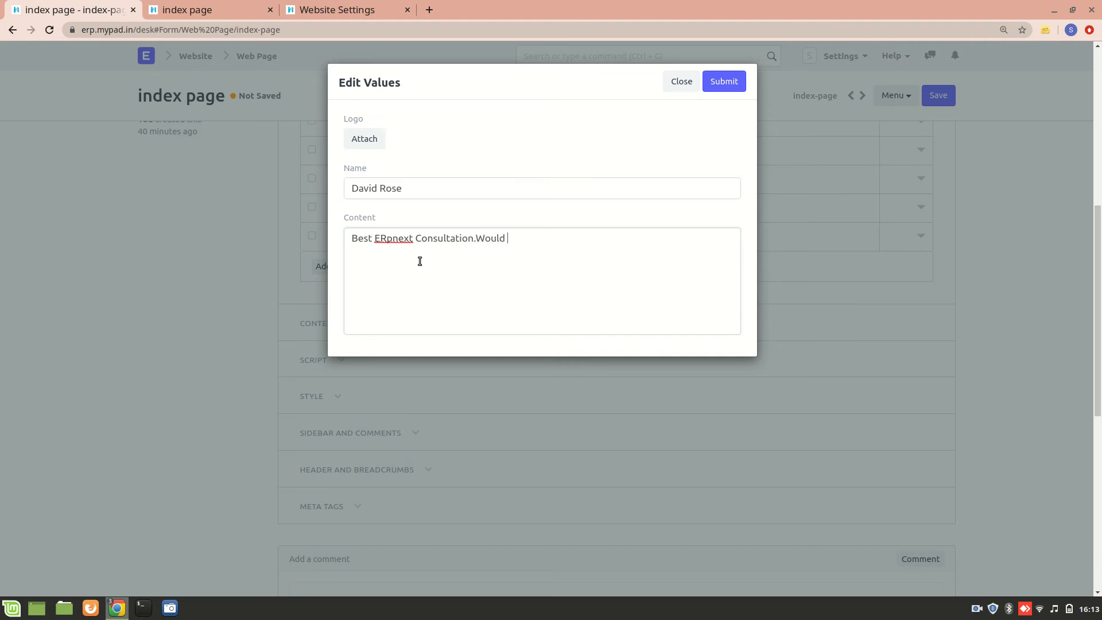
pyautogui.write('commend it for people looking for softawre')
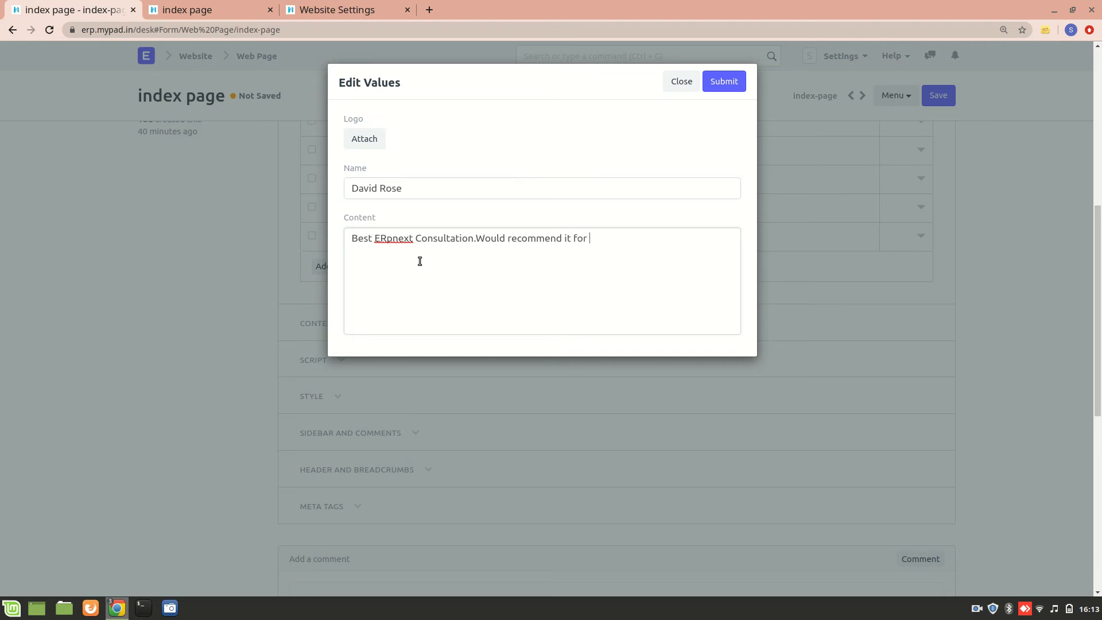
pyautogui.write('eople looking for softawre')
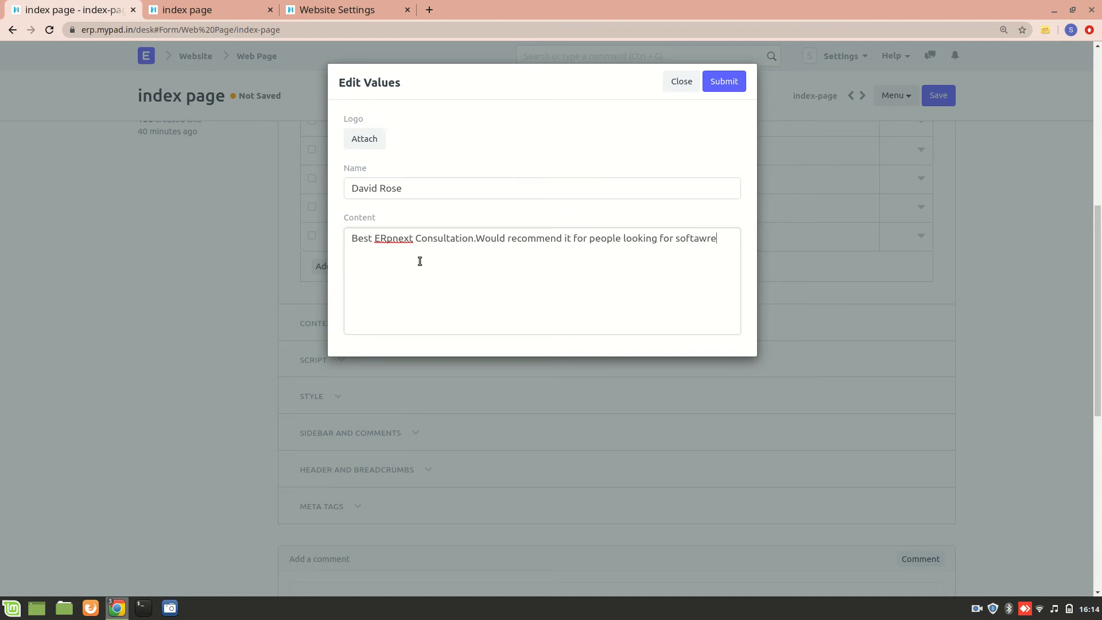
pyautogui.press('BackSpace')
pyautogui.press('BackSpace')
pyautogui.press('BackSpace')
pyautogui.press('BackSpace')
pyautogui.write('ware consultation and assistance')
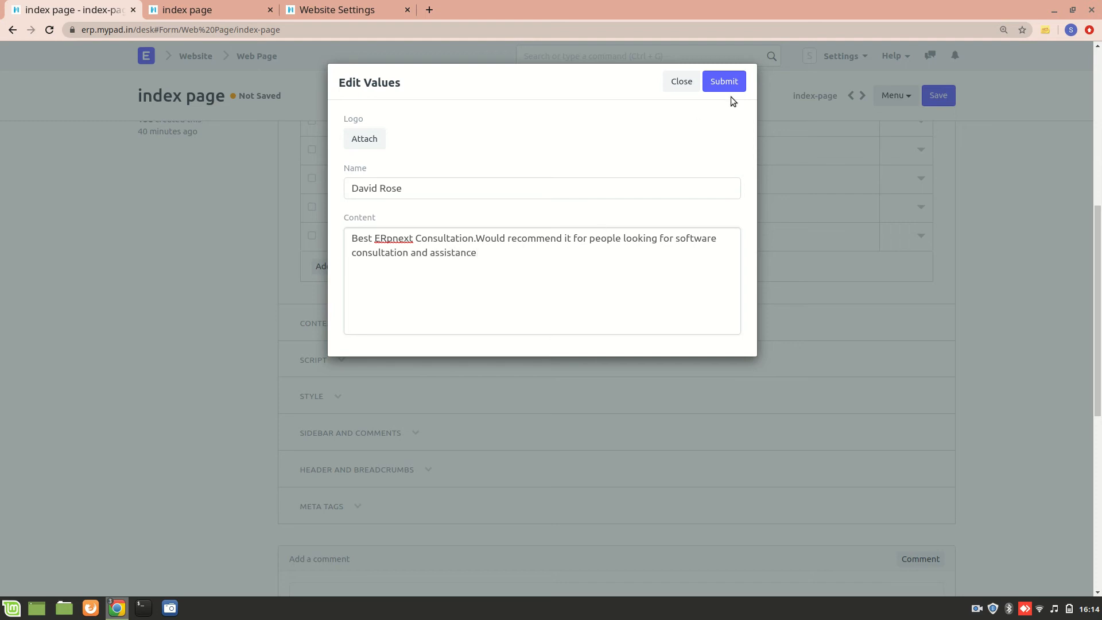
pyautogui.click(725, 82)
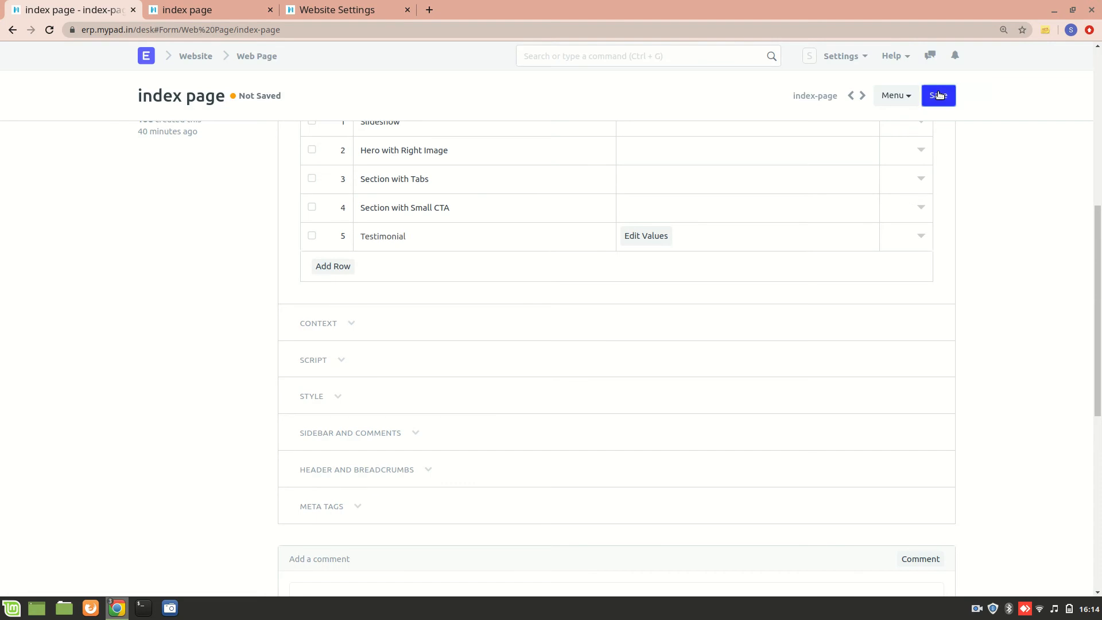
pyautogui.click(939, 96)
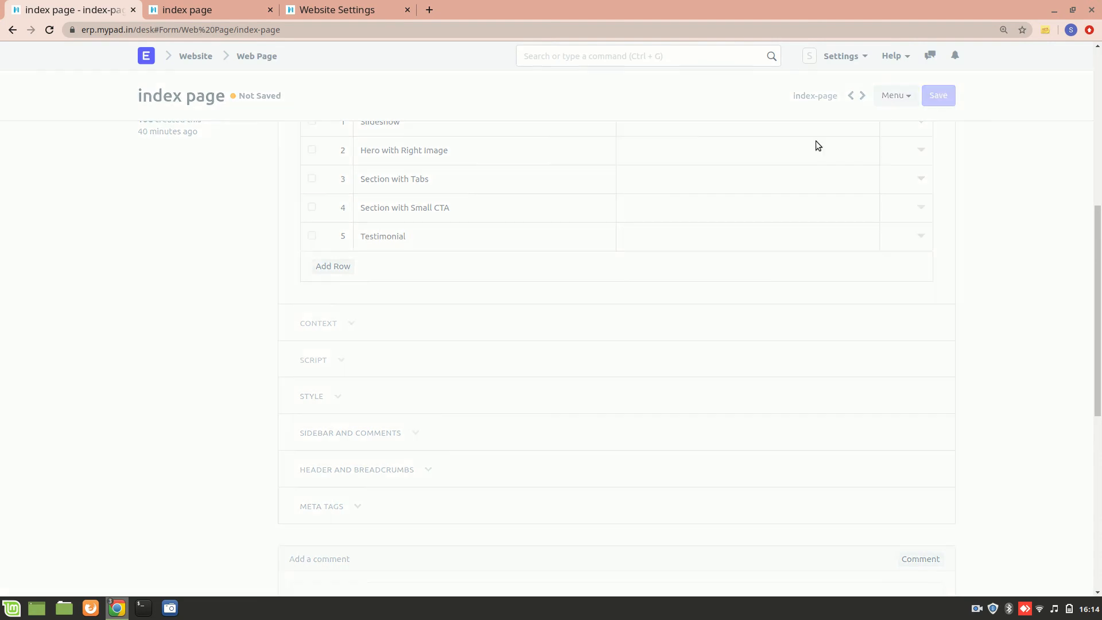
# Reload the published index page and check the testimonial below the About Us section
pyautogui.click(177, 10)
pyautogui.press('F5')
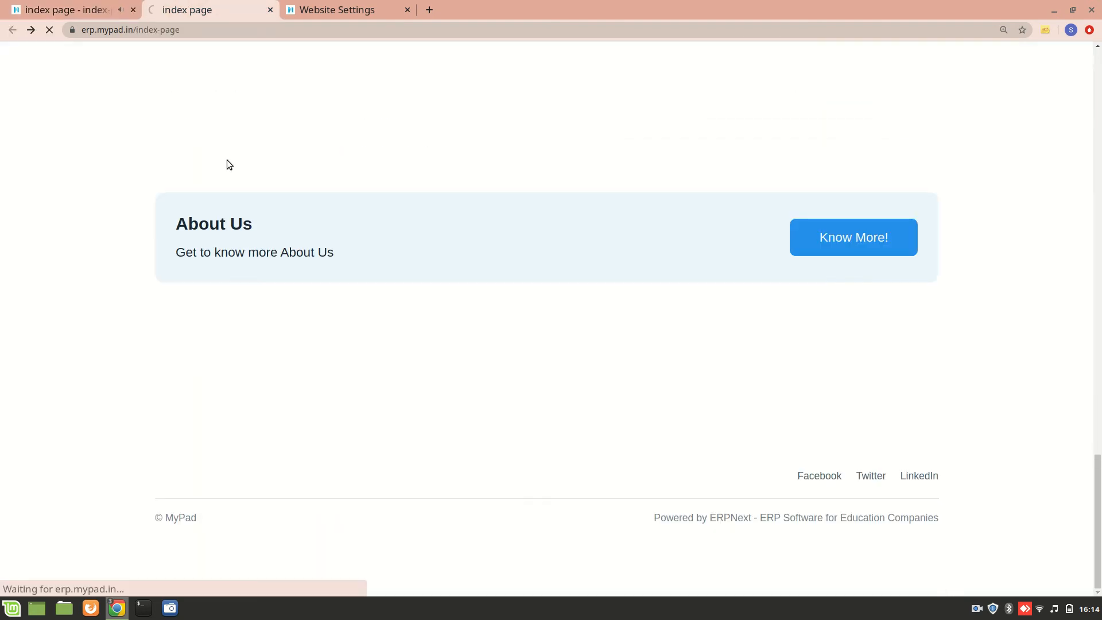
pyautogui.scroll(-3, 299, 285)
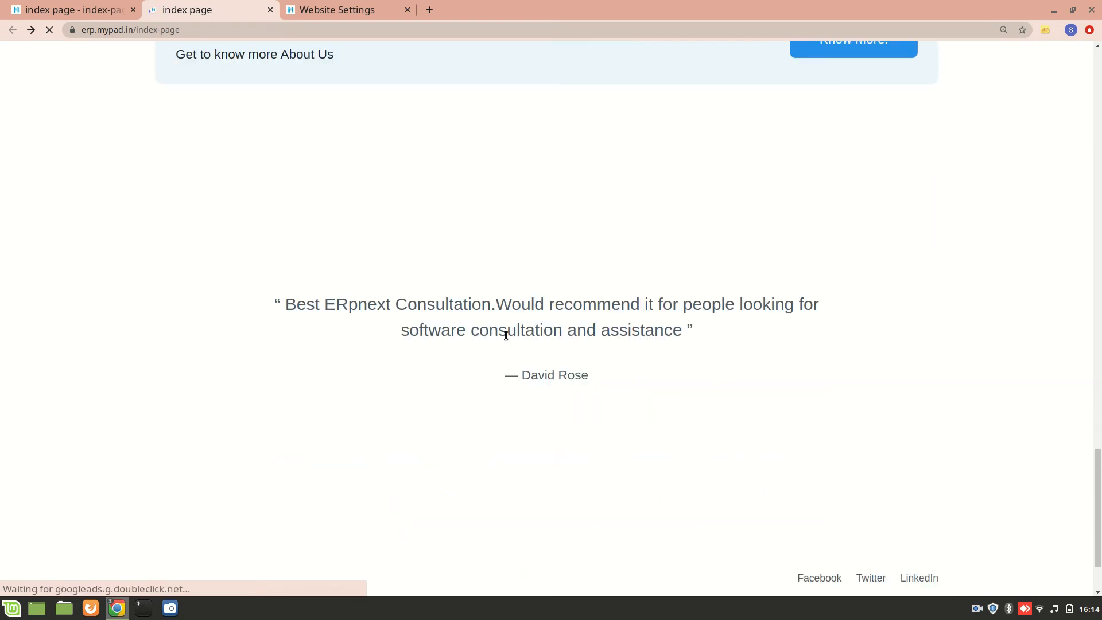
# Return to the edit form, open the Testimonial block's values and browse local files for its logo
pyautogui.click(75, 10)
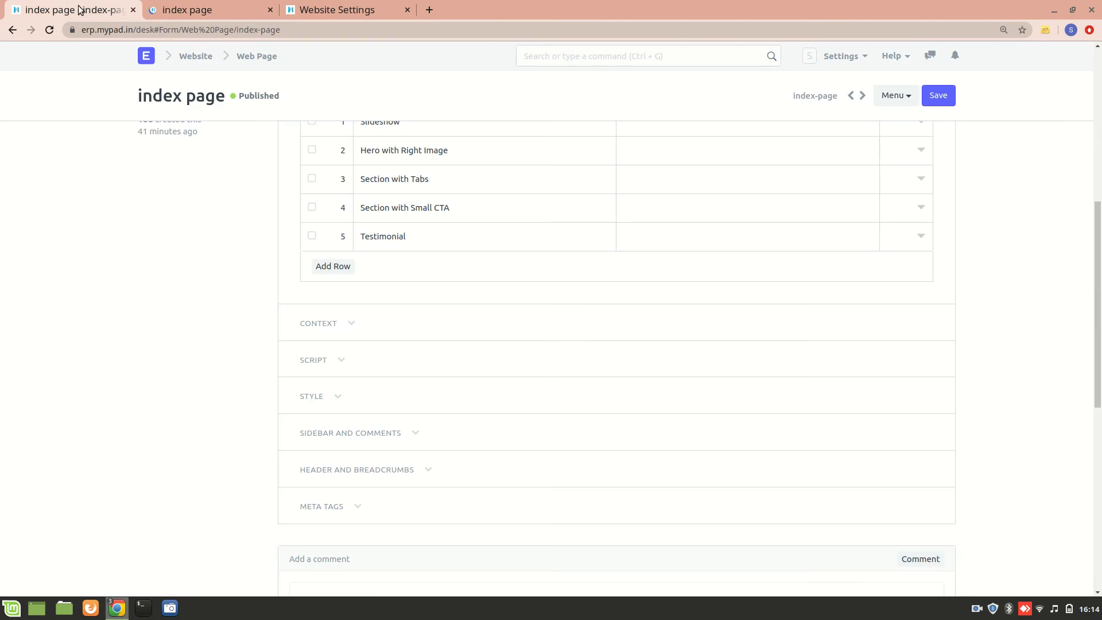
pyautogui.click(921, 237)
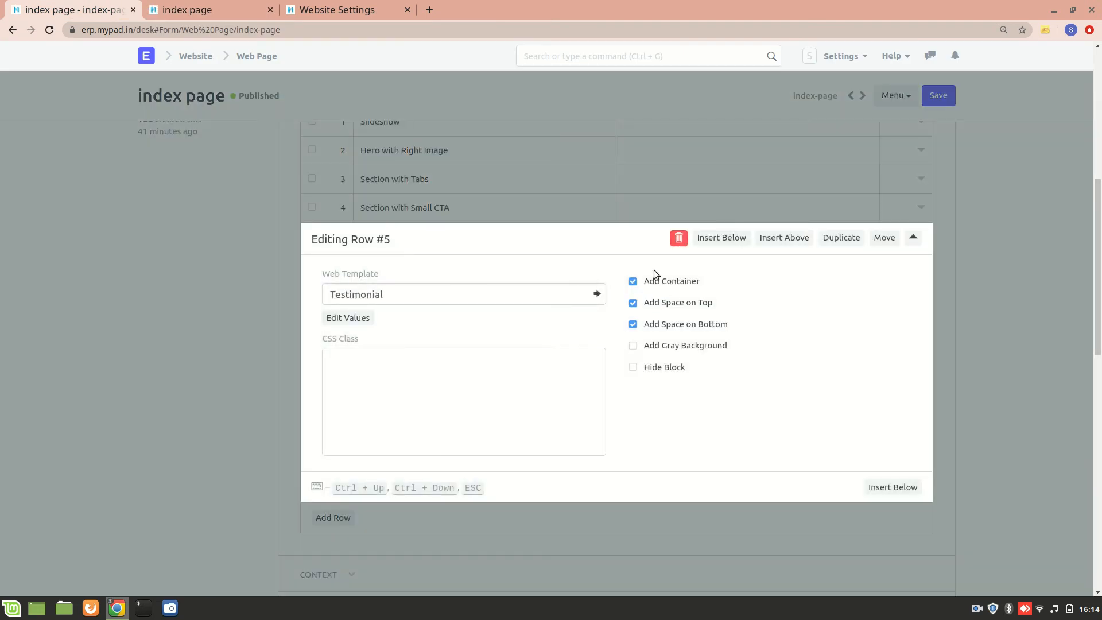
pyautogui.click(357, 317)
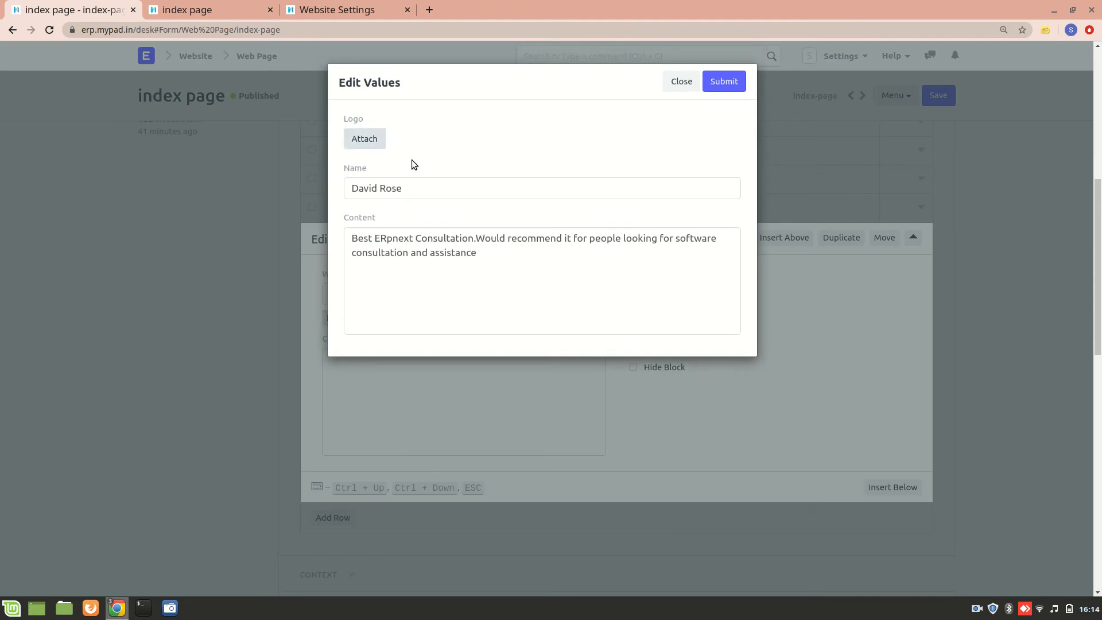
pyautogui.click(370, 138)
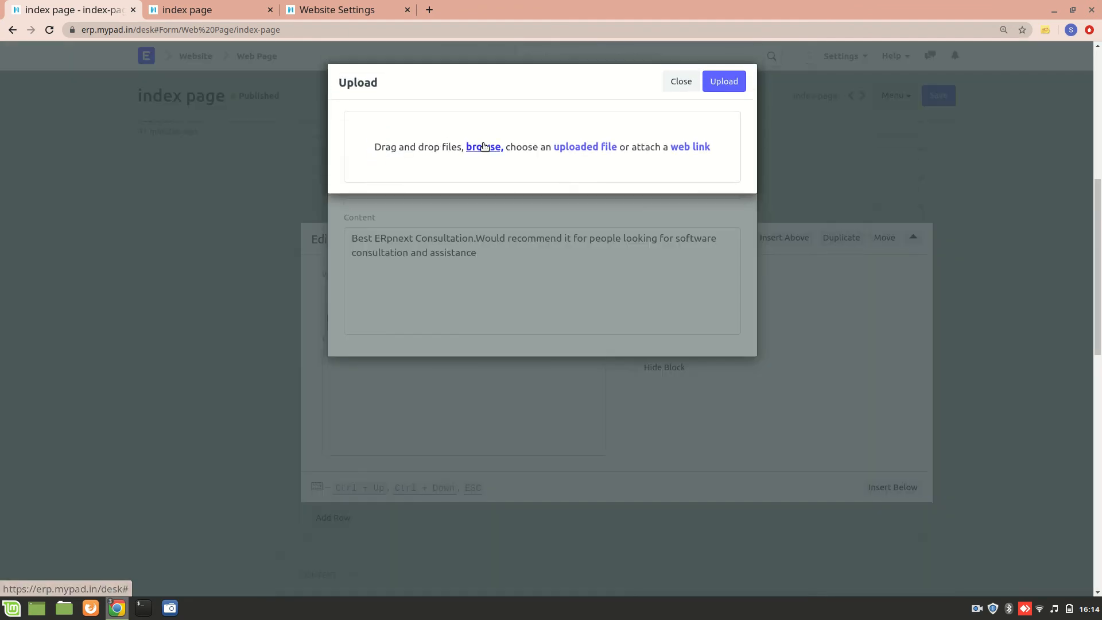
pyautogui.click(484, 146)
# Find image.png, the round portrait picture, in the Downloads folder and upload it as the testimonial's logo
pyautogui.scroll(-10, 469, 316)
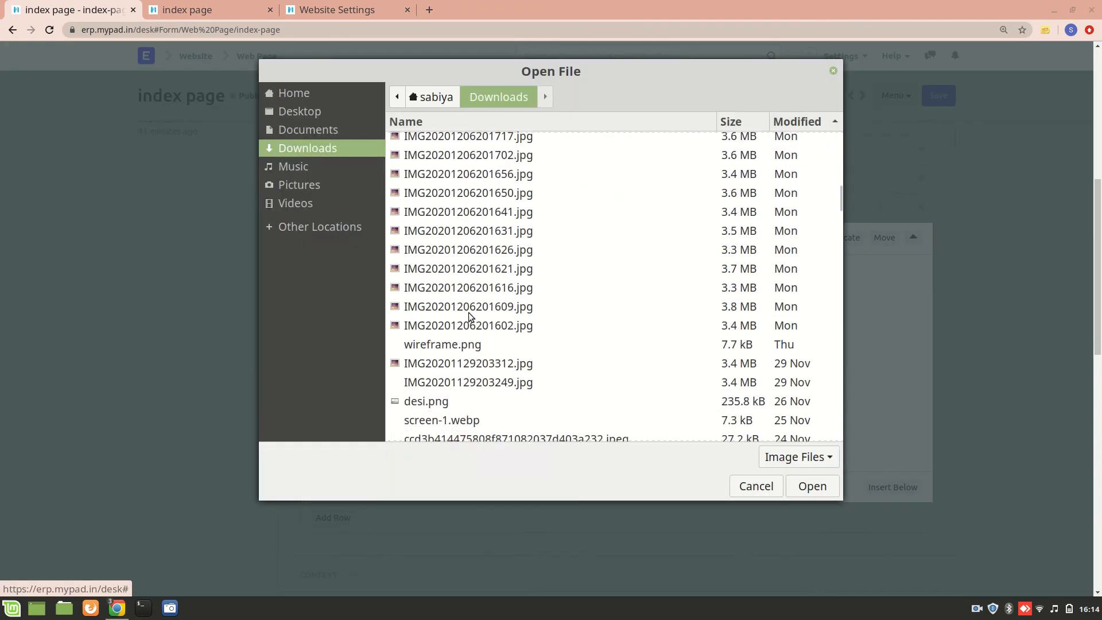
pyautogui.scroll(8, 469, 316)
pyautogui.click(438, 240)
pyautogui.click(470, 280)
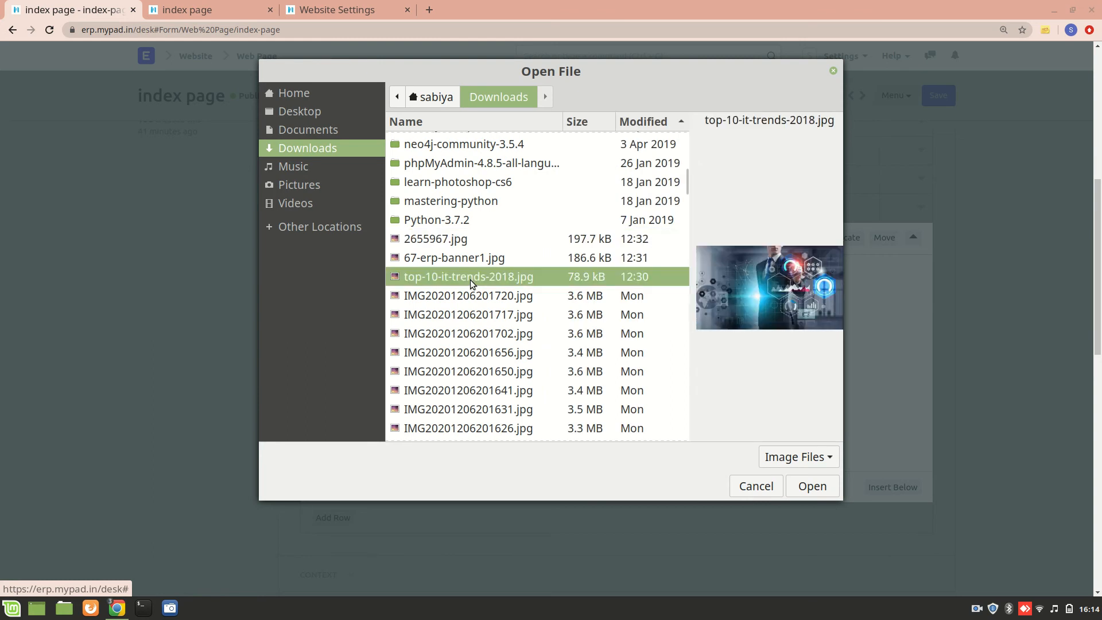
pyautogui.scroll(-7, 473, 287)
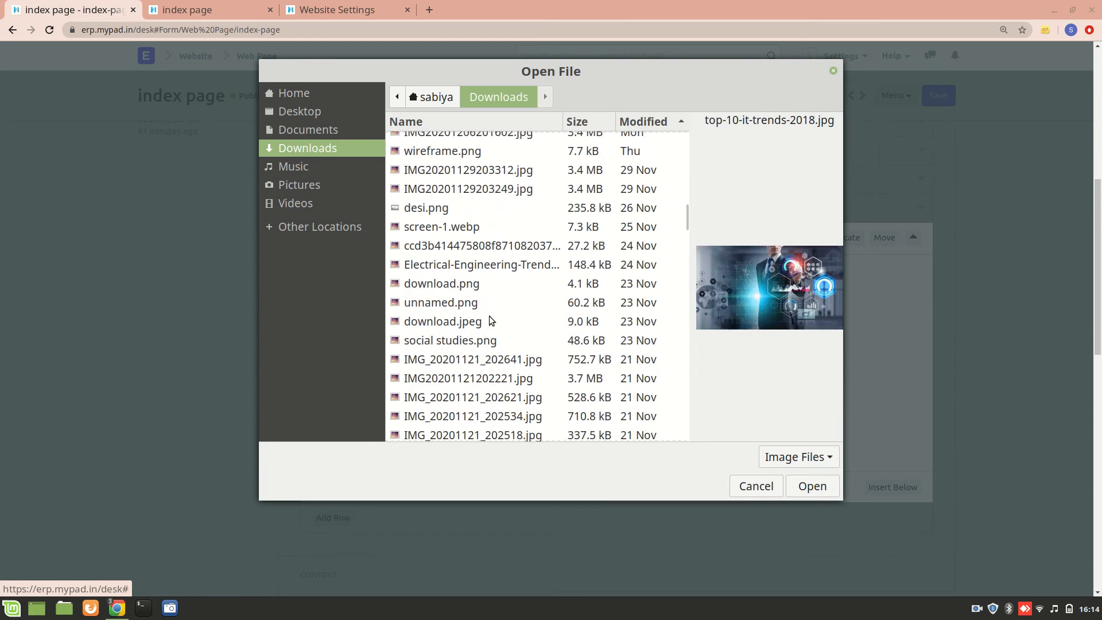
pyautogui.click(465, 267)
pyautogui.click(465, 284)
pyautogui.scroll(-5, 466, 287)
pyautogui.scroll(-2, 467, 287)
pyautogui.click(453, 237)
pyautogui.click(453, 218)
pyautogui.scroll(5, 454, 226)
pyautogui.scroll(1, 454, 226)
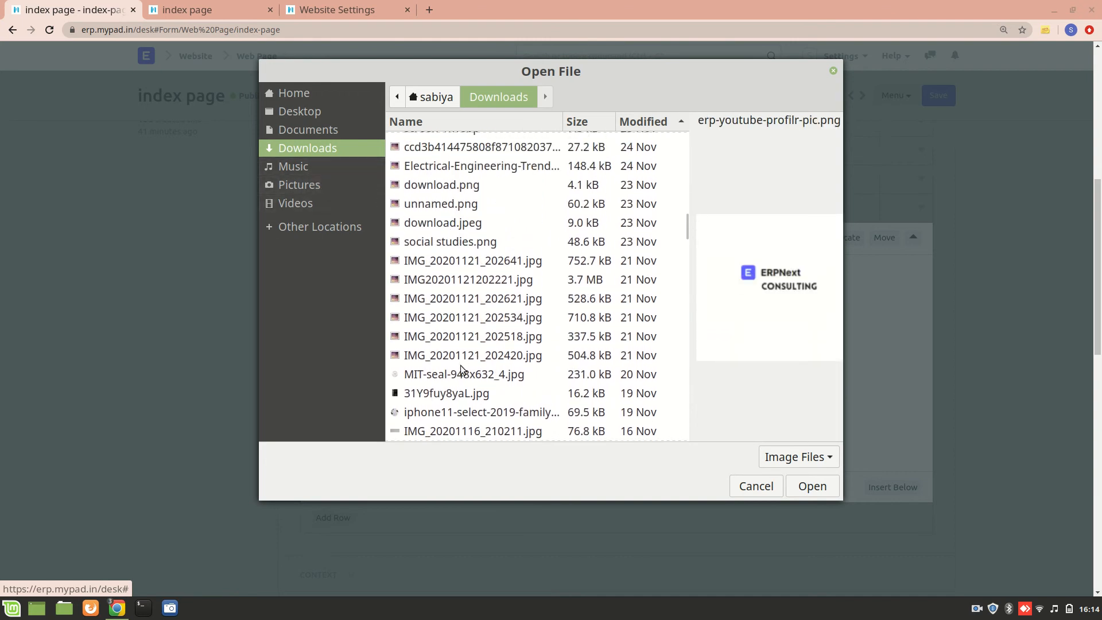
pyautogui.click(477, 411)
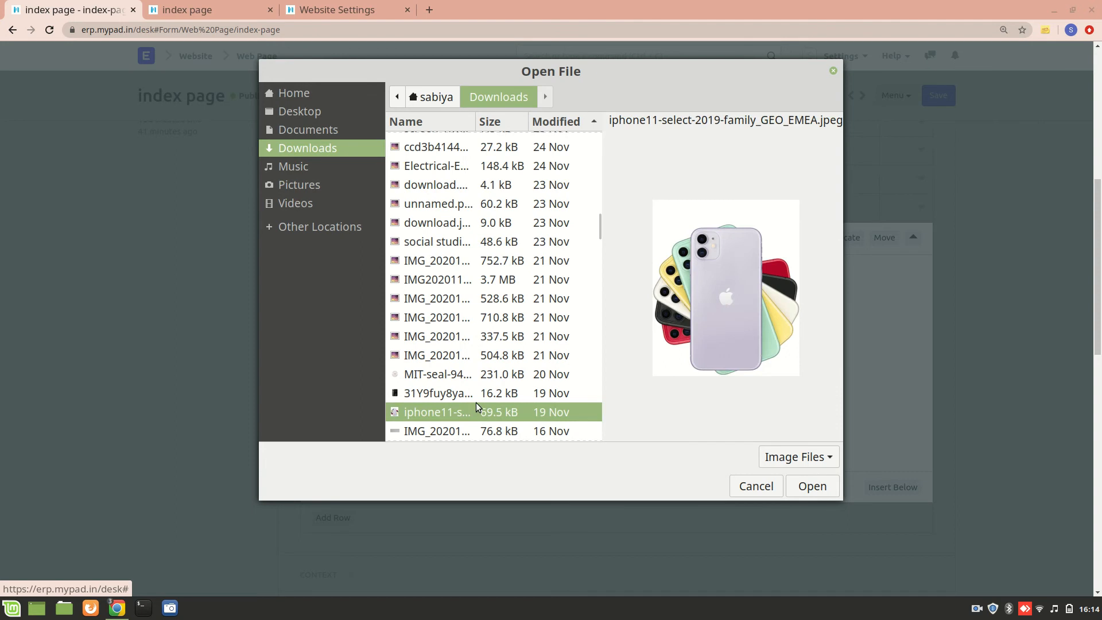
pyautogui.scroll(-20, 476, 406)
pyautogui.scroll(-20, 476, 406)
pyautogui.scroll(-1, 463, 371)
pyautogui.click(433, 356)
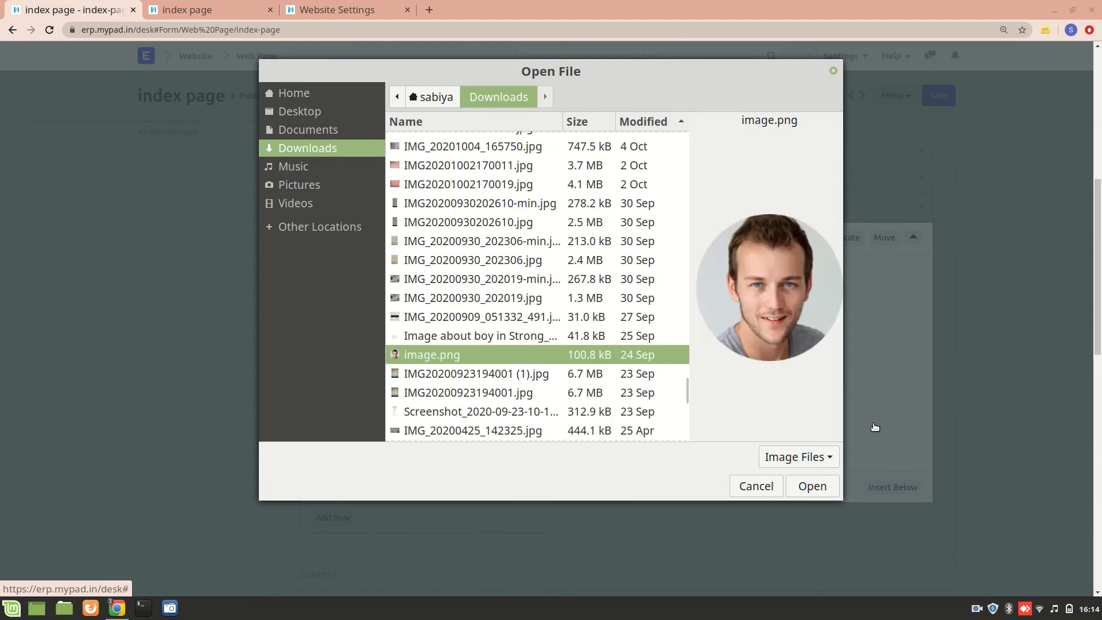
pyautogui.click(816, 486)
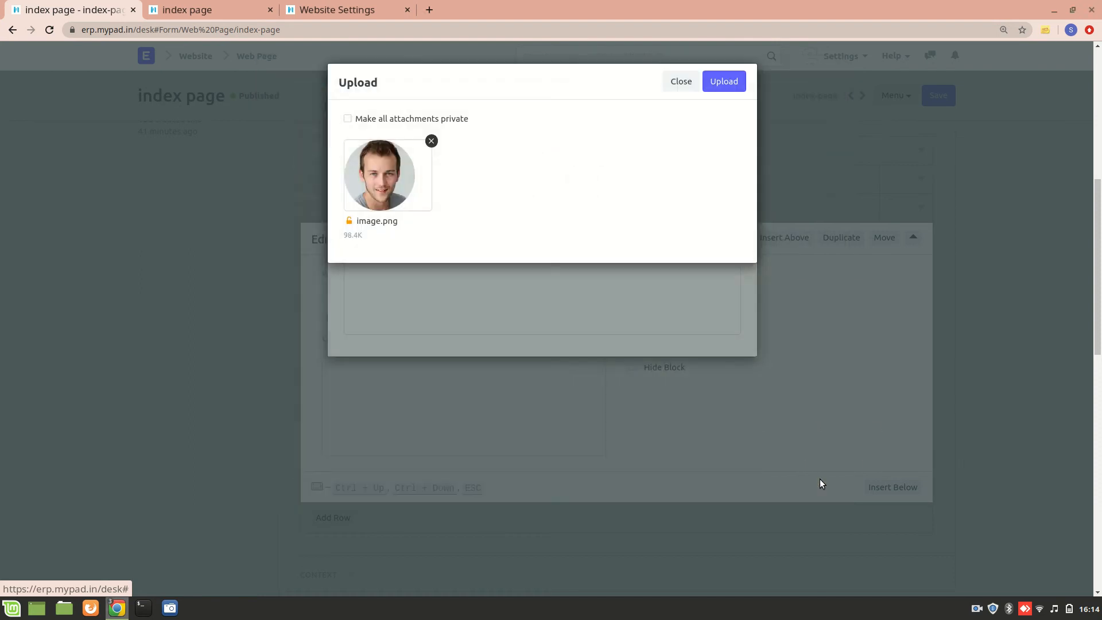
pyautogui.click(725, 82)
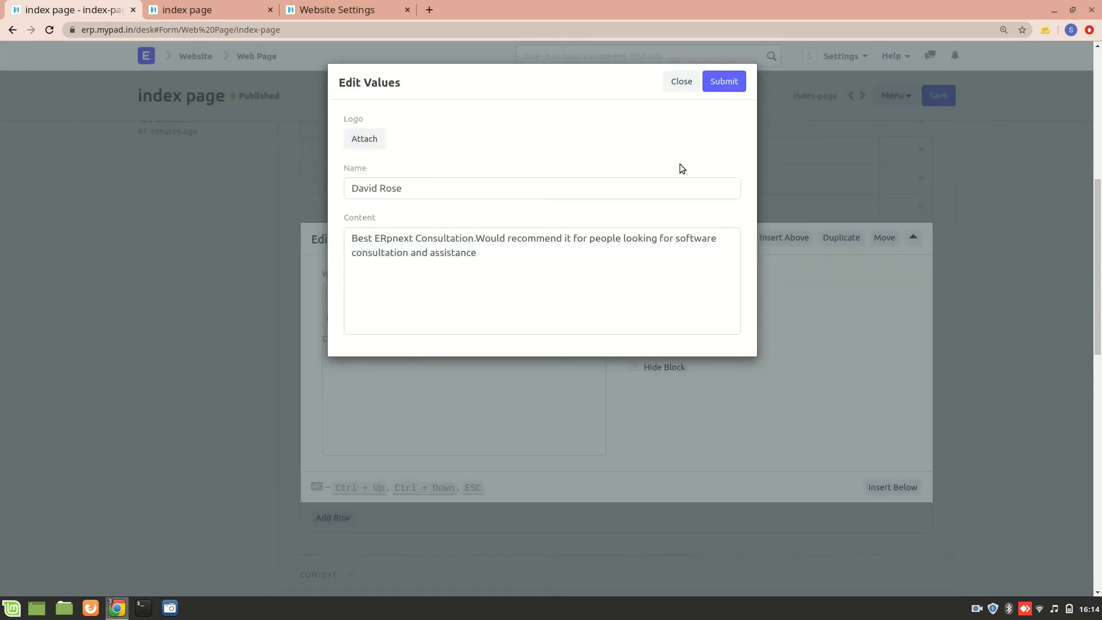
# Submit the testimonial values and save the page, and reload the published index page to check the logo
pyautogui.click(732, 82)
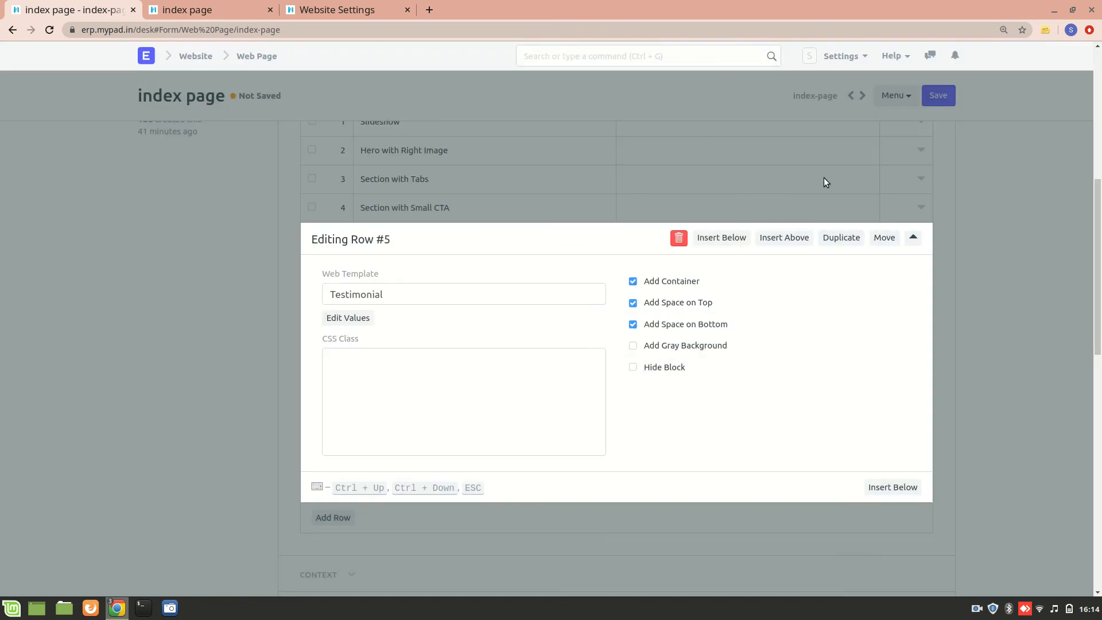
pyautogui.click(936, 202)
pyautogui.click(936, 102)
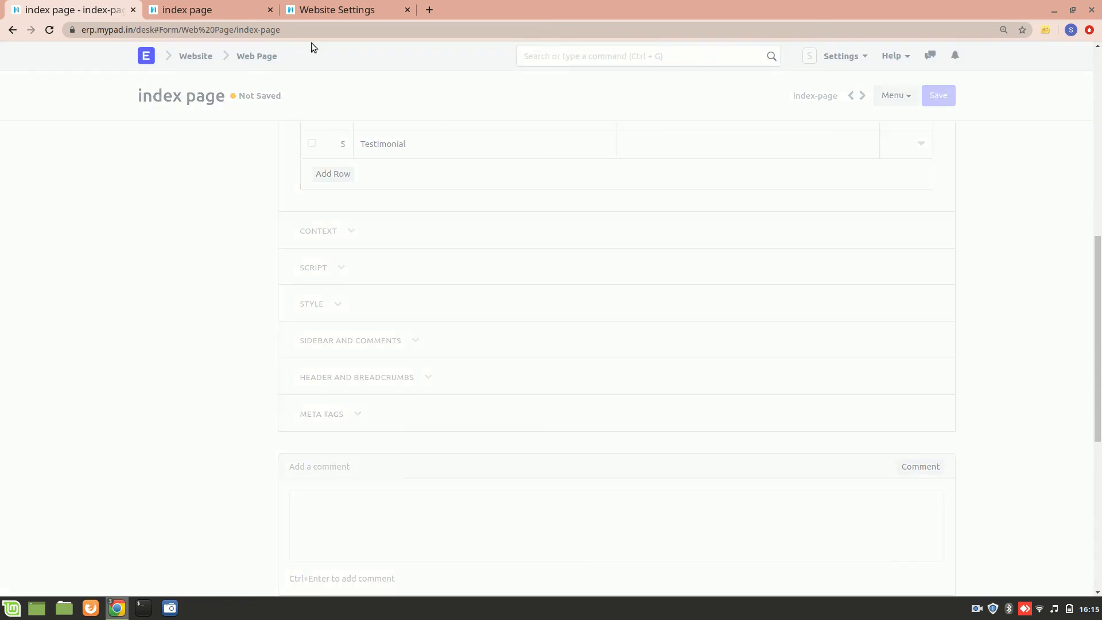
pyautogui.click(201, 8)
pyautogui.press('F5')
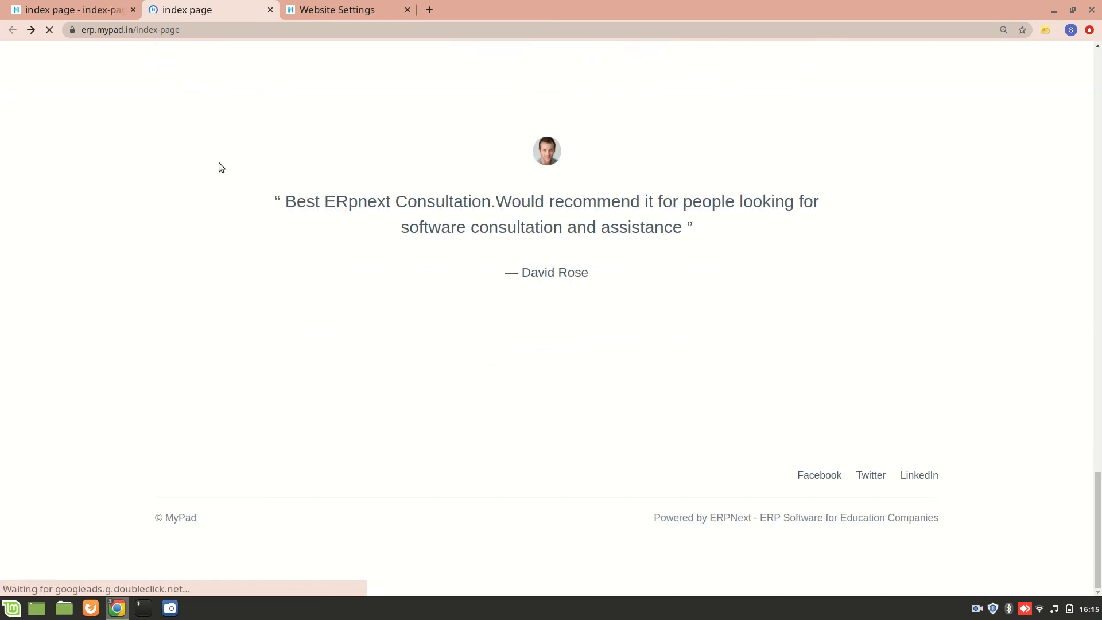
# Return to the edit form and add a sixth page building block using the Full Width Image web template
pyautogui.click(74, 10)
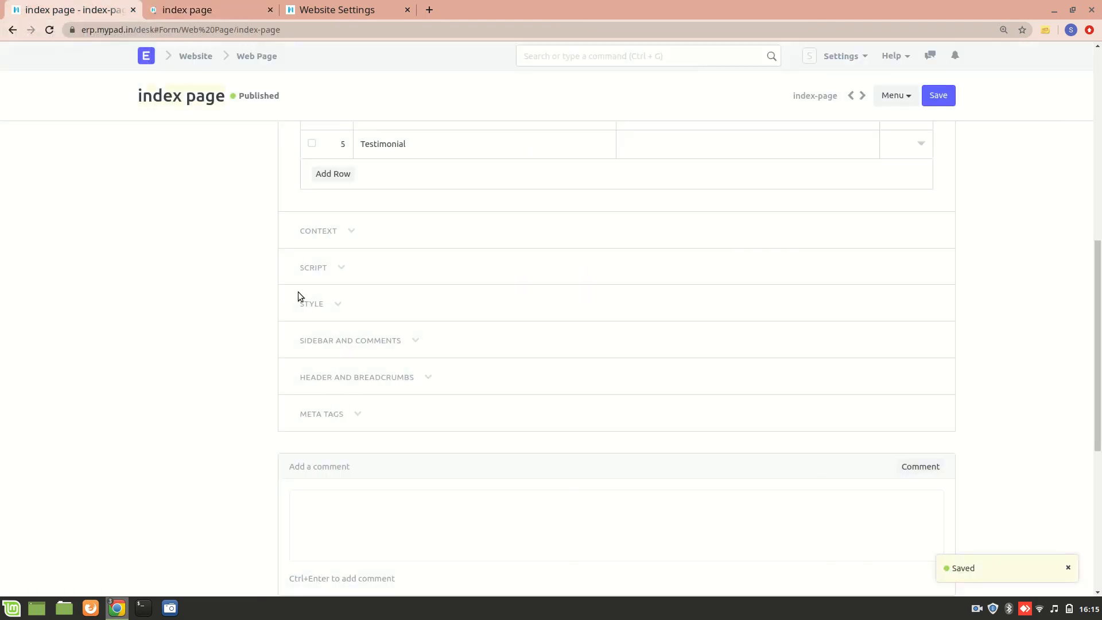
pyautogui.click(331, 174)
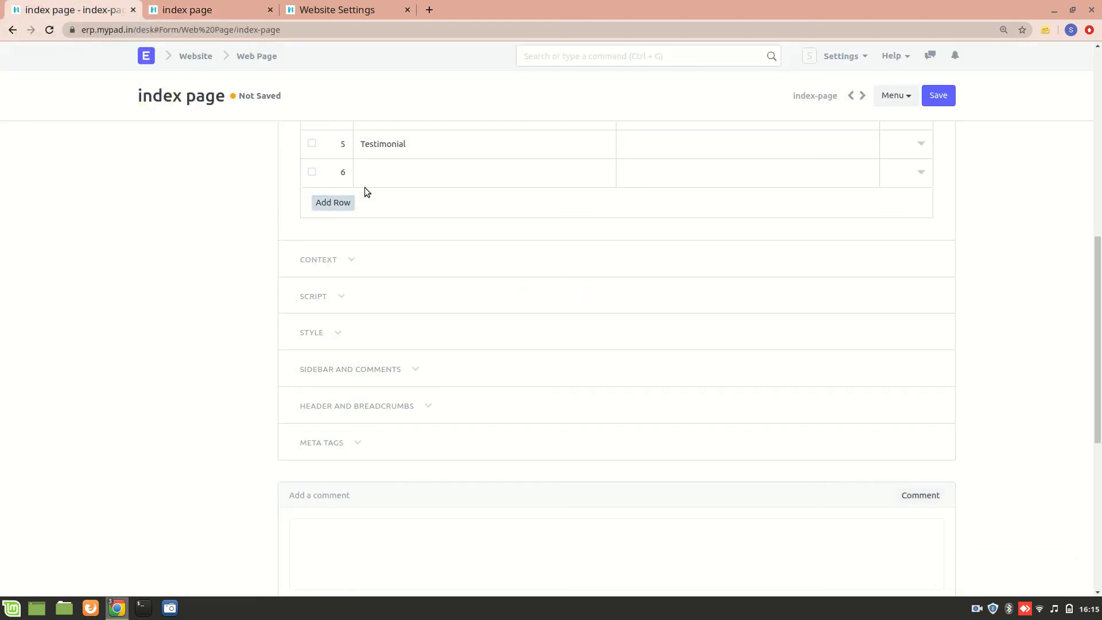
pyautogui.click(432, 181)
pyautogui.scroll(4, 411, 197)
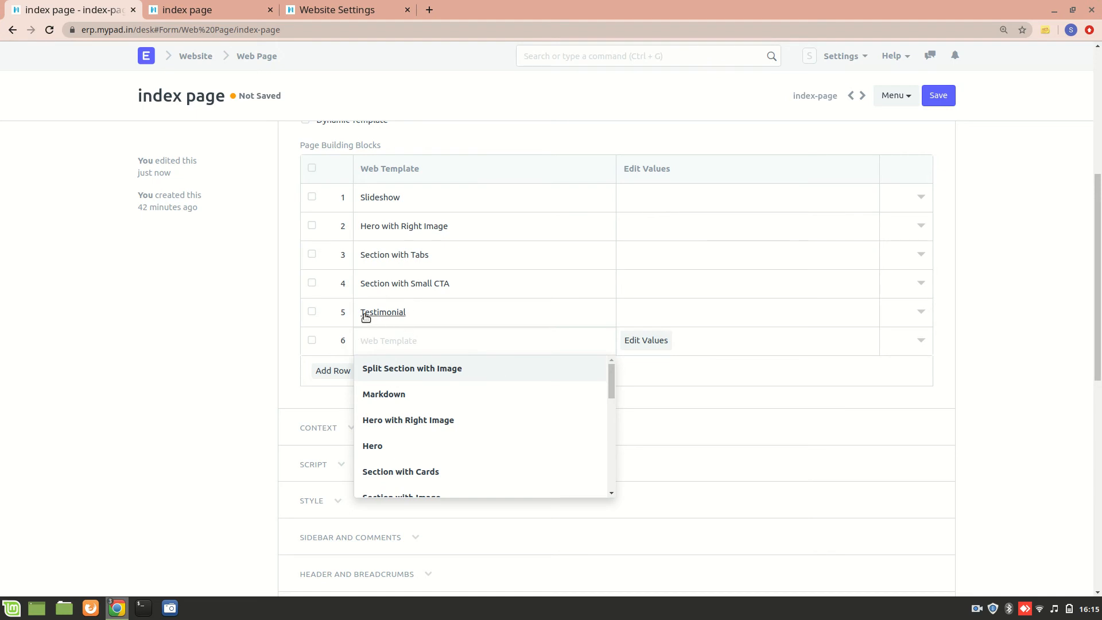
pyautogui.scroll(-3, 425, 405)
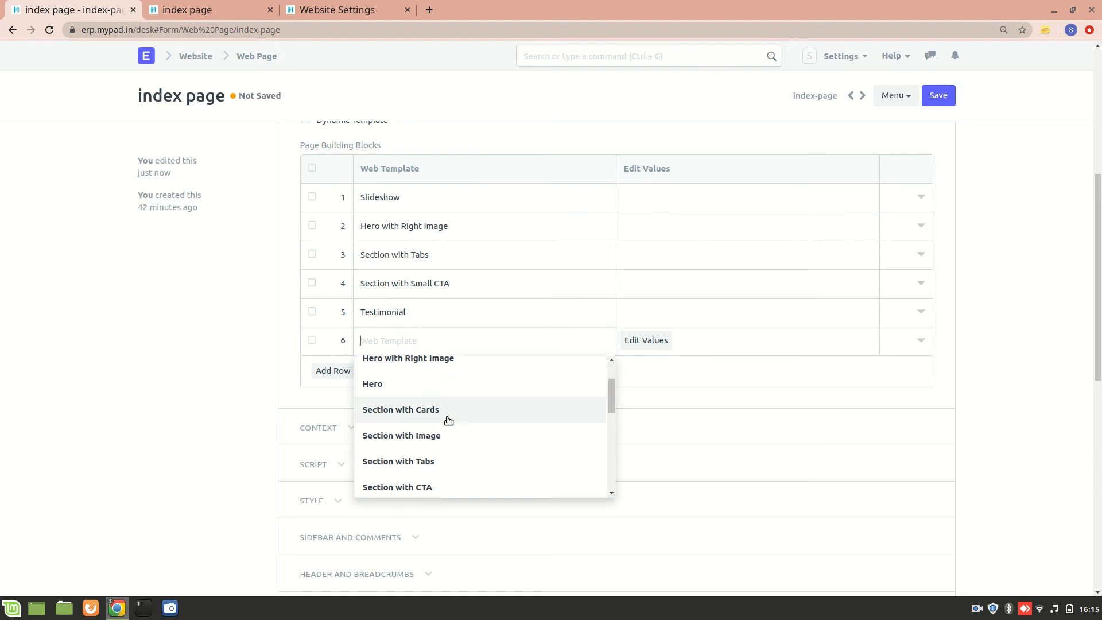
pyautogui.scroll(-1, 423, 420)
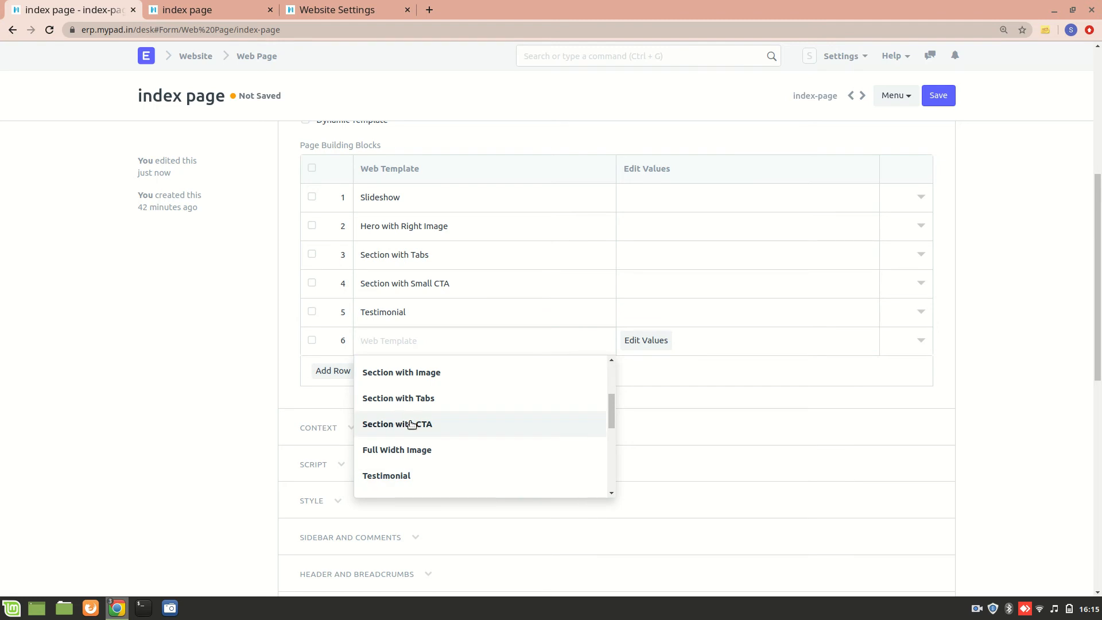
pyautogui.scroll(-1, 446, 438)
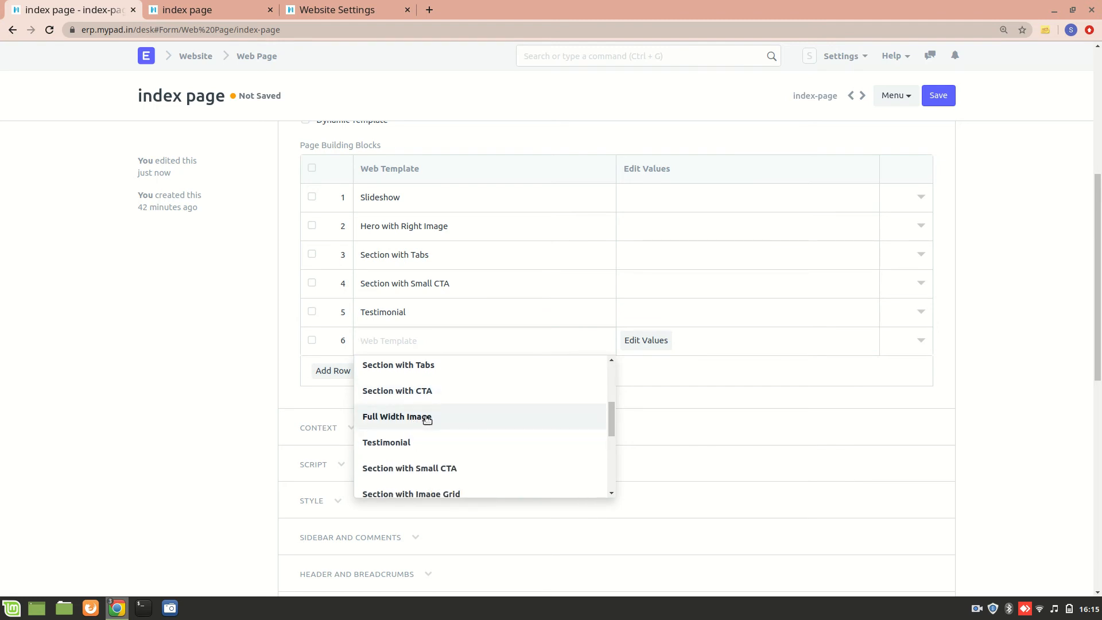
pyautogui.click(426, 417)
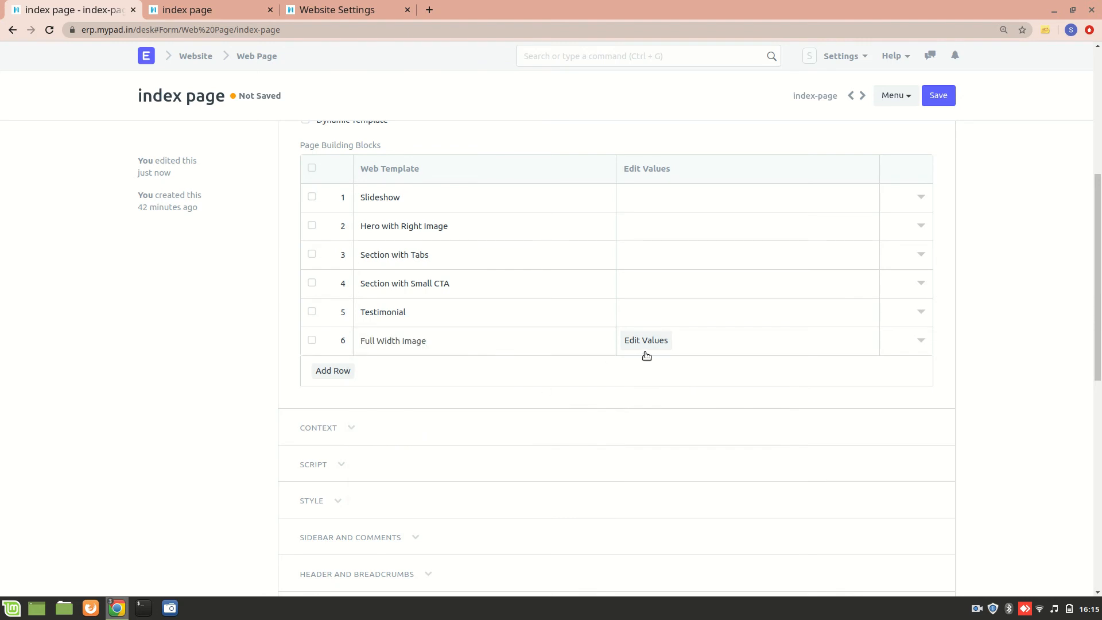
# Attach the already uploaded file ecommerce-ui-kit.png as the Full Width Image block's image, submit the values and save the page
pyautogui.click(666, 342)
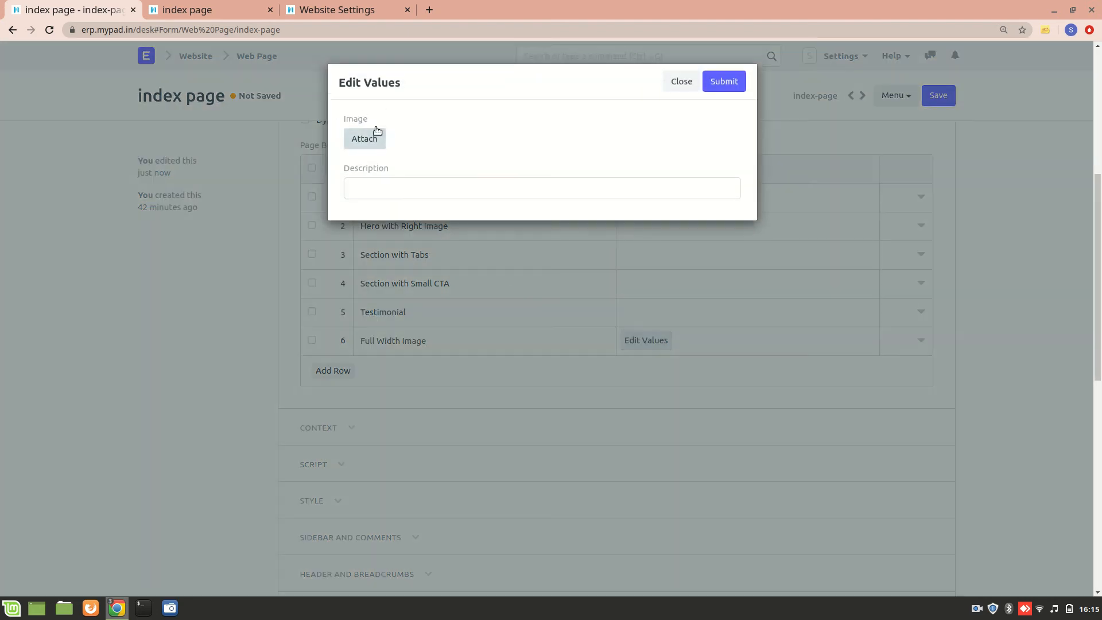
pyautogui.click(372, 140)
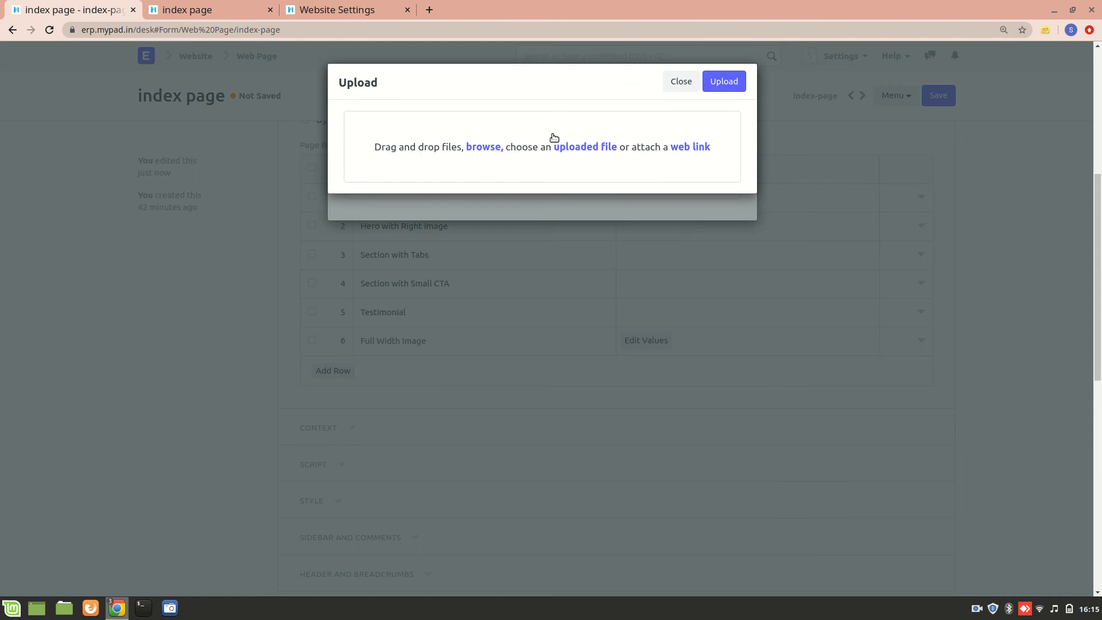
pyautogui.click(583, 147)
pyautogui.scroll(-10, 420, 286)
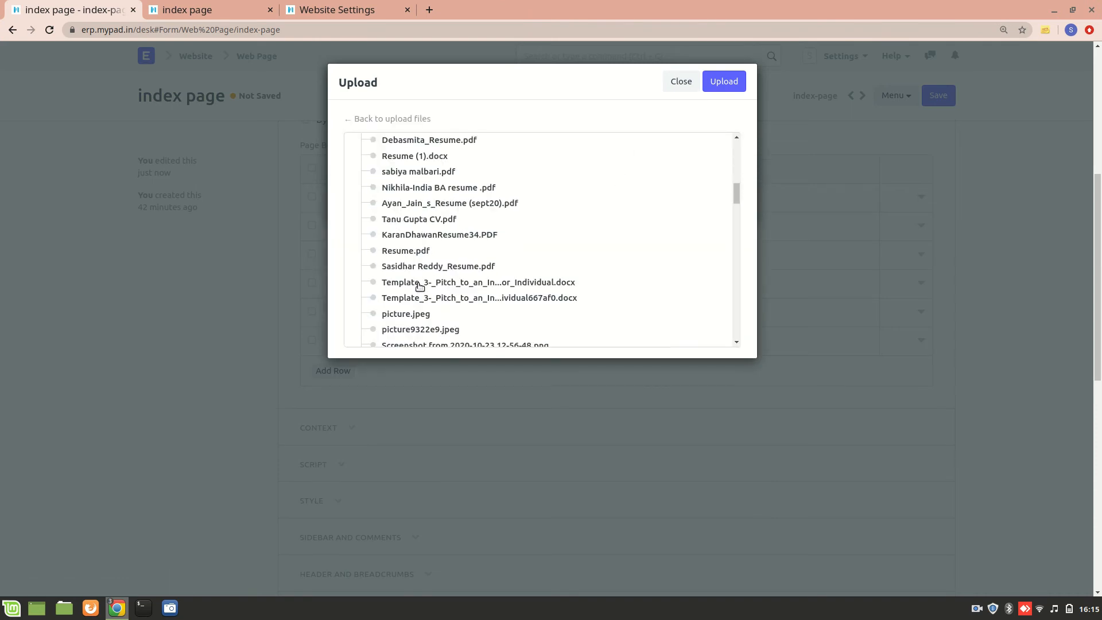
pyautogui.scroll(-1, 437, 280)
pyautogui.scroll(-1, 437, 280)
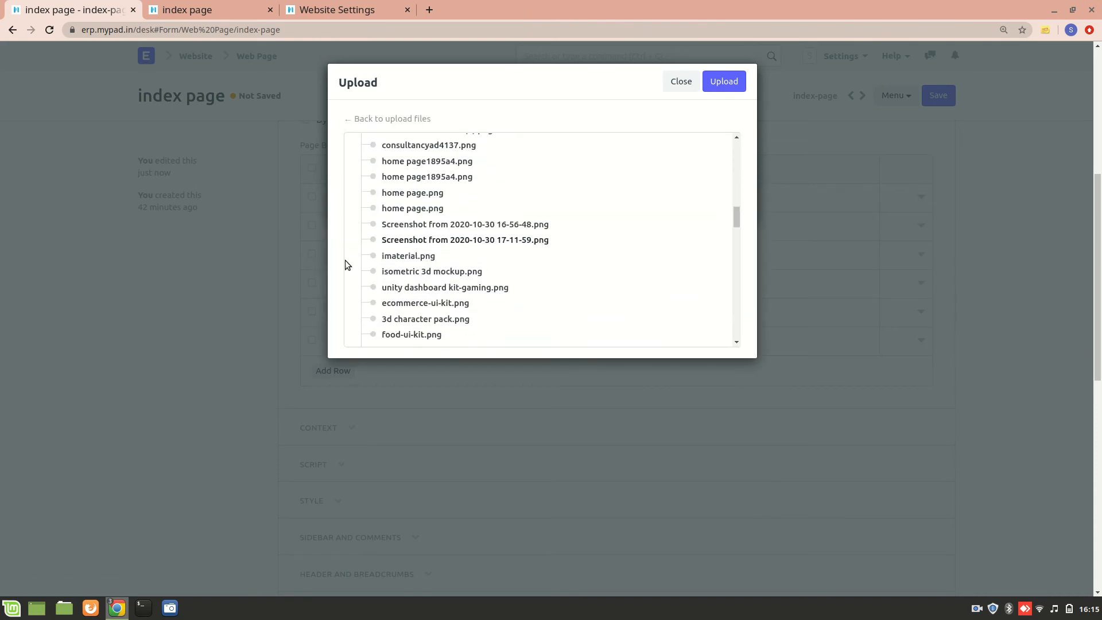
pyautogui.scroll(-3, 419, 233)
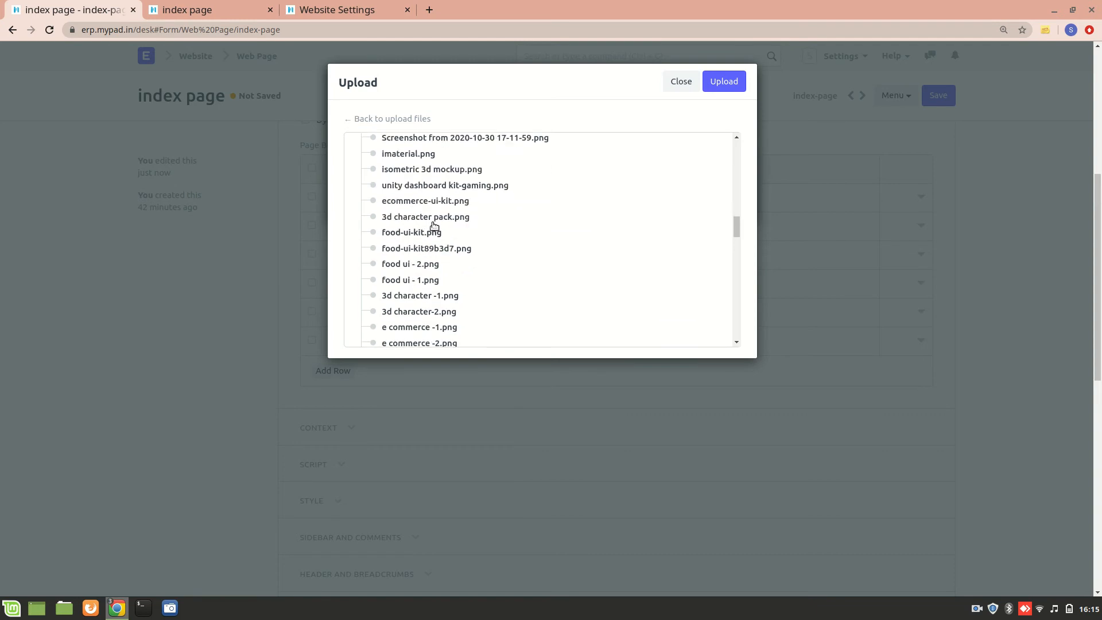
pyautogui.click(425, 201)
pyautogui.click(734, 87)
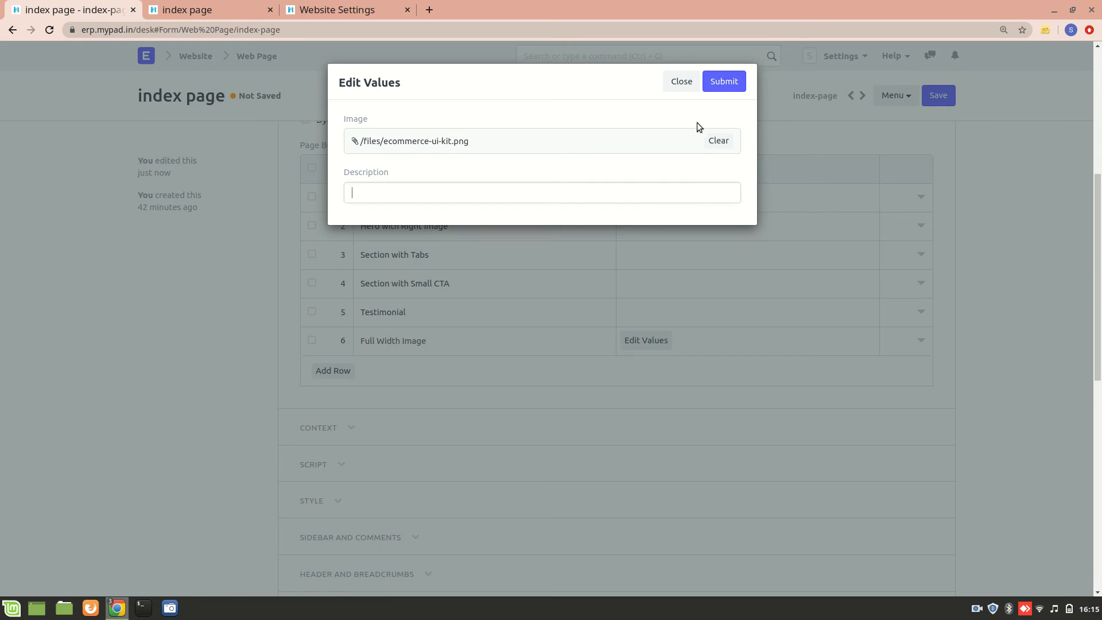
pyautogui.click(721, 81)
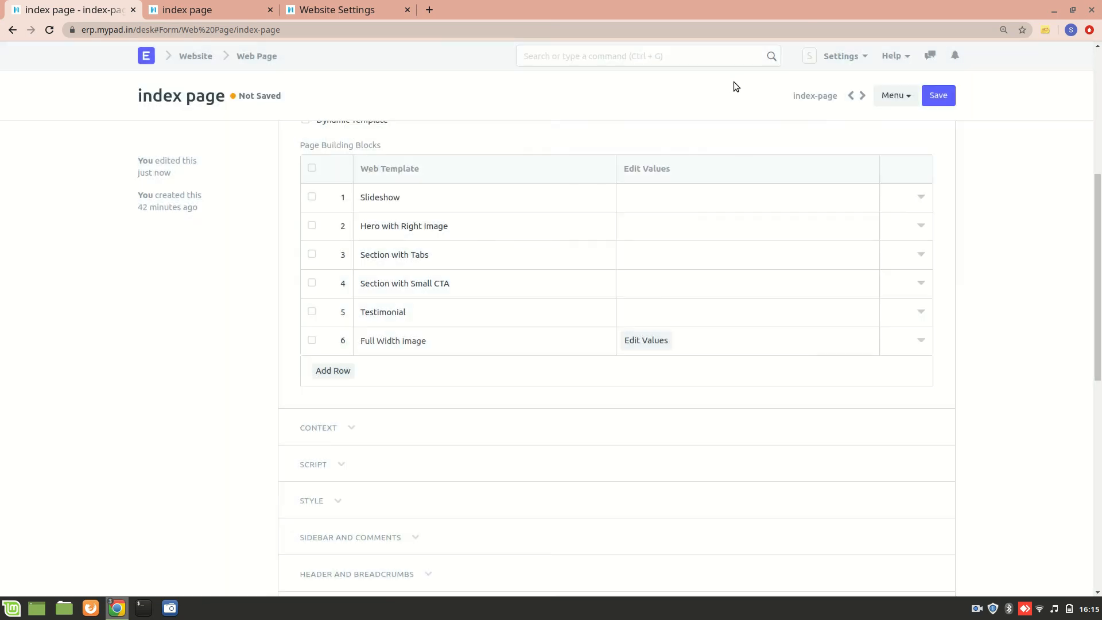
pyautogui.click(947, 93)
# Reload the published index page and review it from the new image below the testimonial up to the slideshow
pyautogui.click(221, 7)
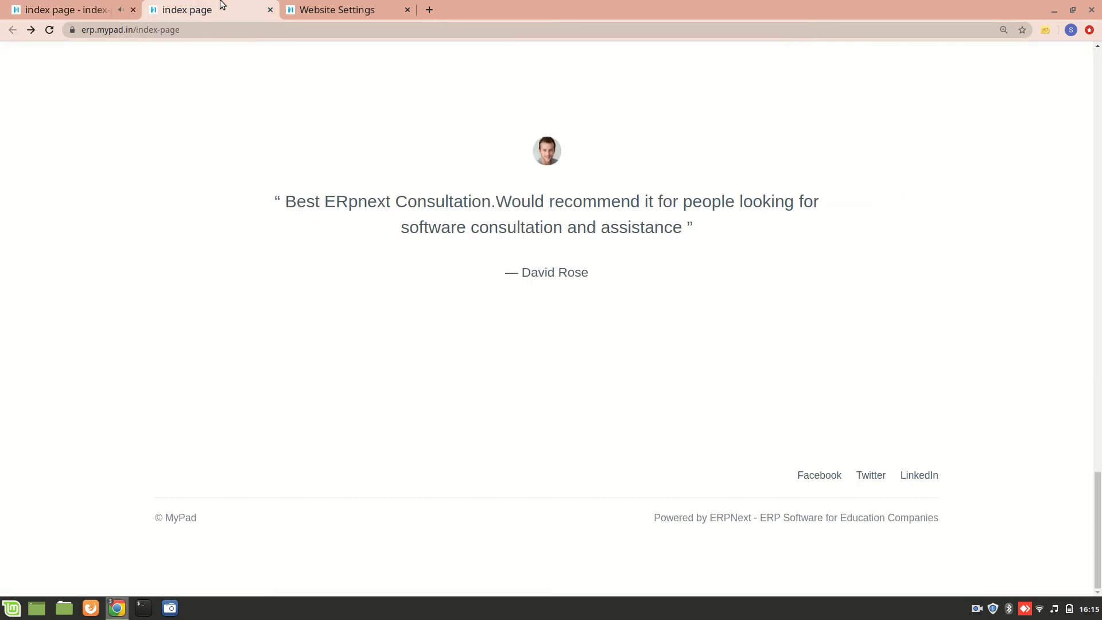
pyautogui.press('F5')
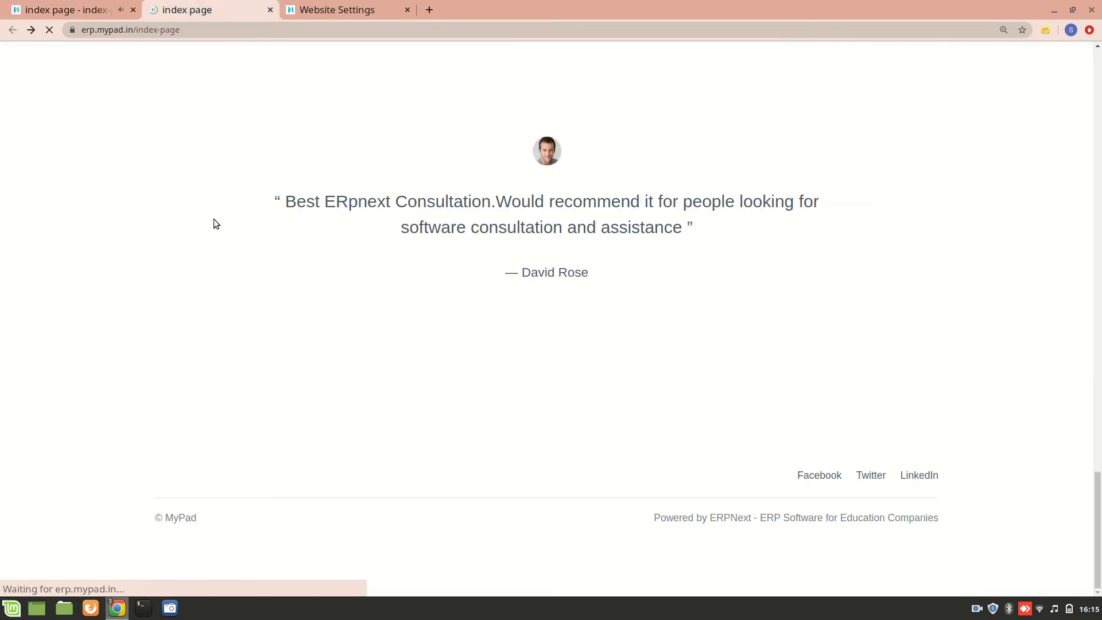
pyautogui.scroll(-5, 215, 223)
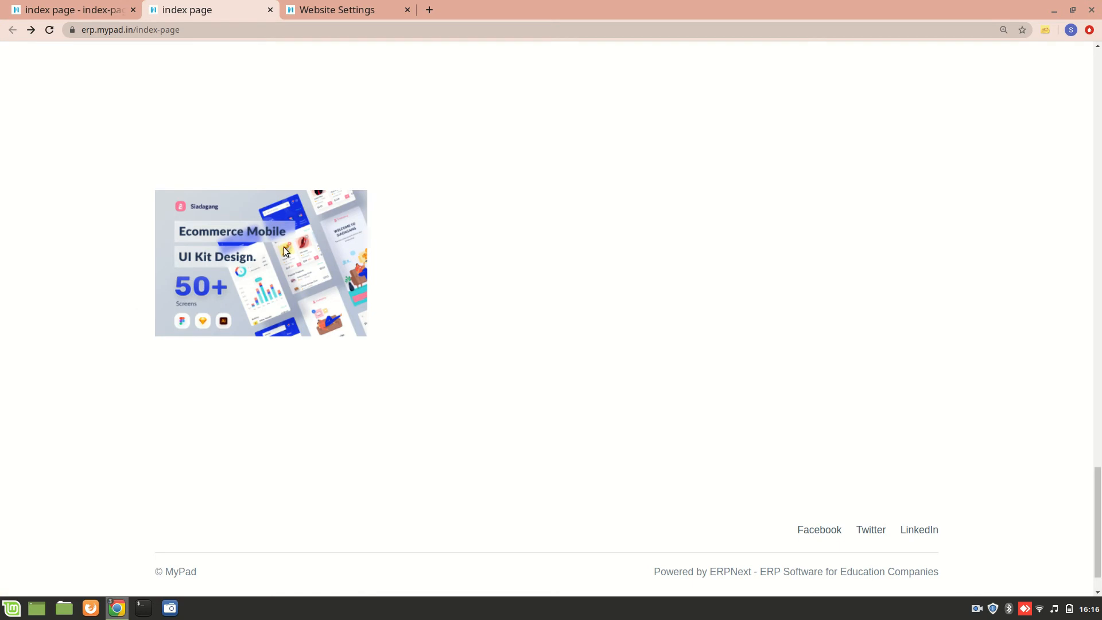
pyautogui.scroll(15, 94, 222)
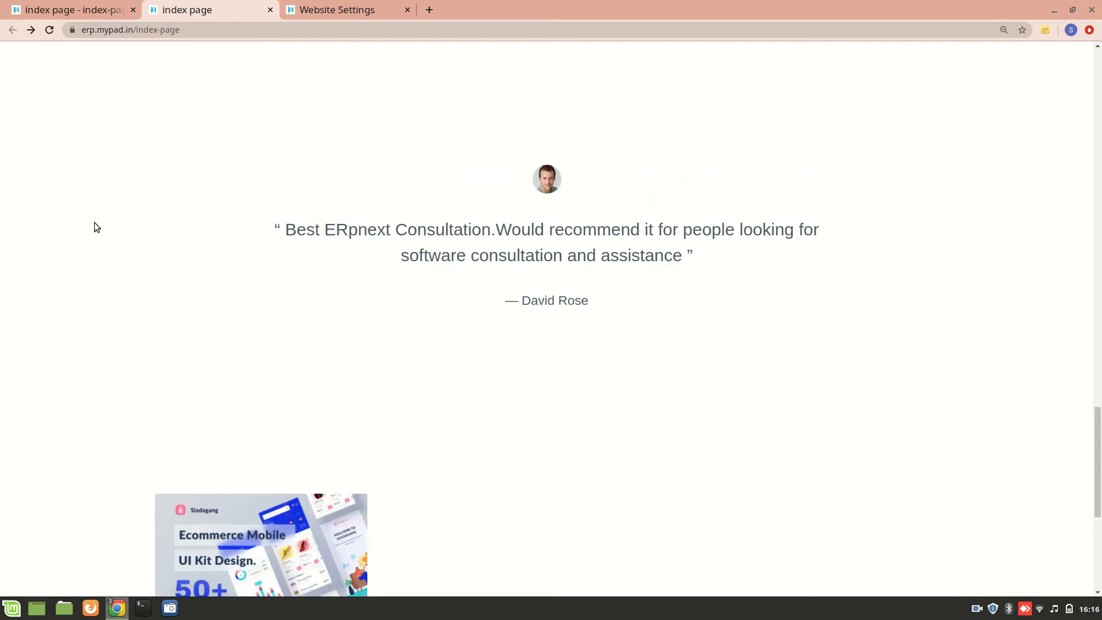
pyautogui.scroll(10, 94, 222)
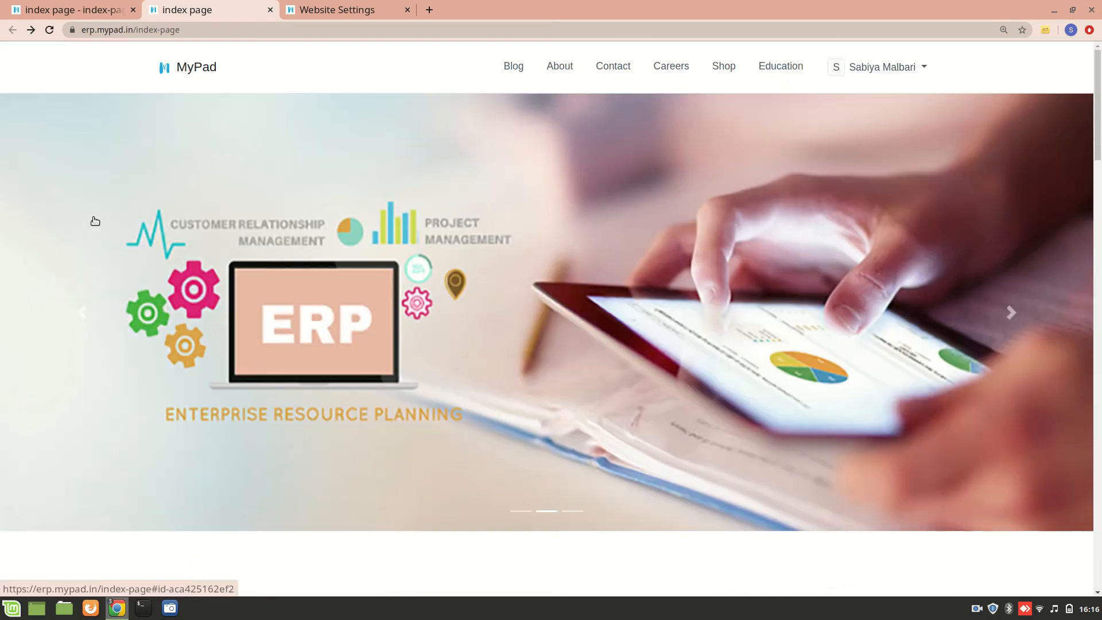
# Review the published index page by moving the slideshow back one slide and viewing the content down to the footer
pyautogui.click(84, 315)
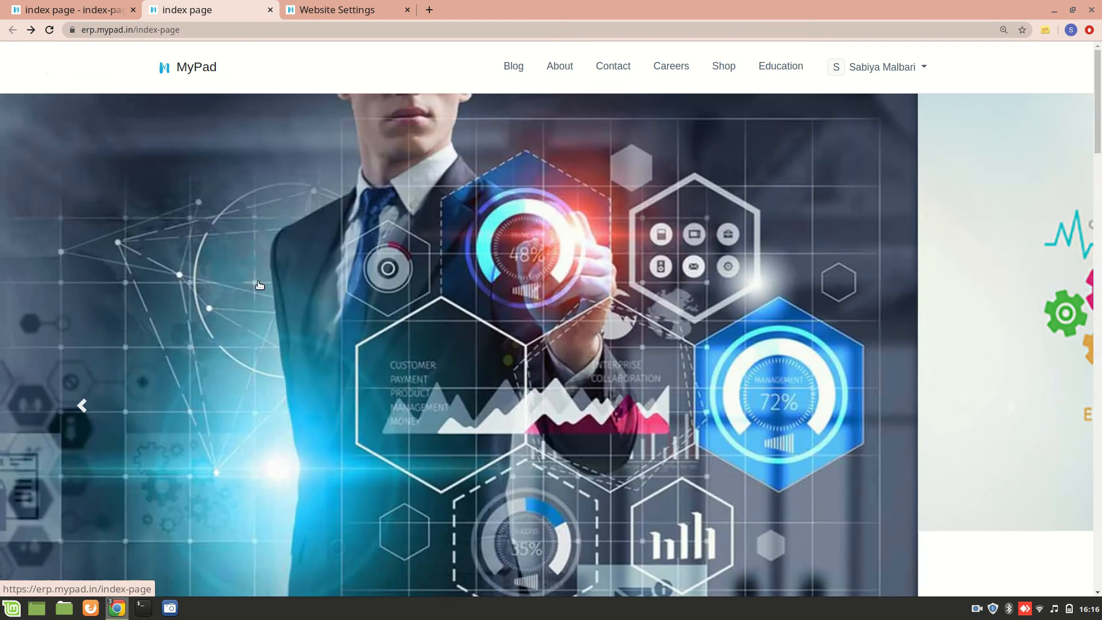
pyautogui.scroll(-5, 290, 328)
pyautogui.scroll(-20, 290, 328)
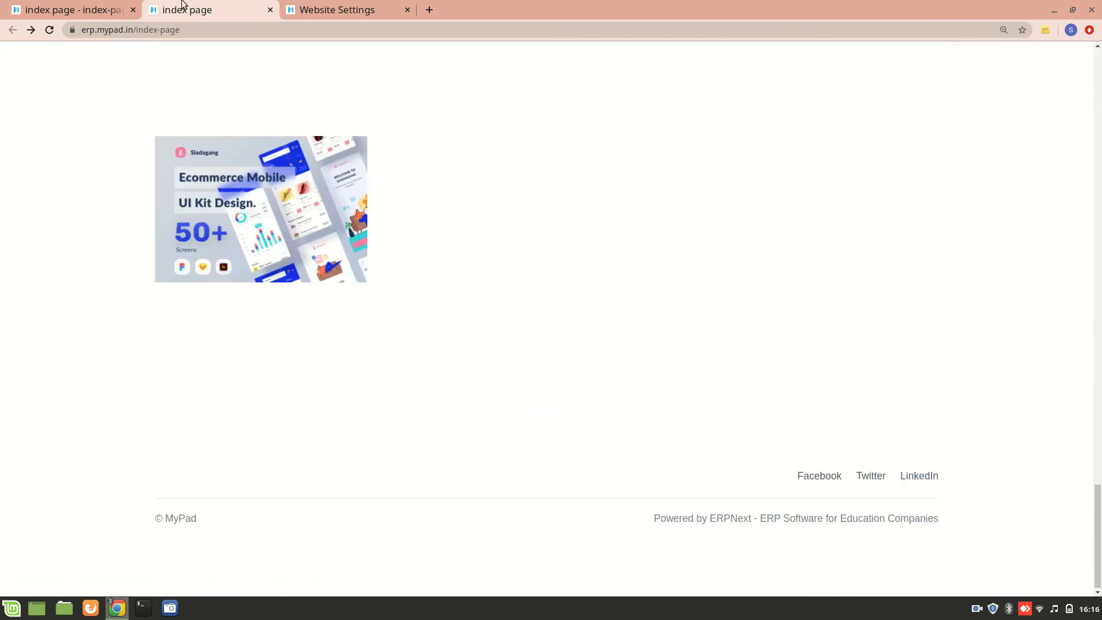
# In the index page form, add a row to the page building blocks and delete the Full Width Image row
pyautogui.click(36, 8)
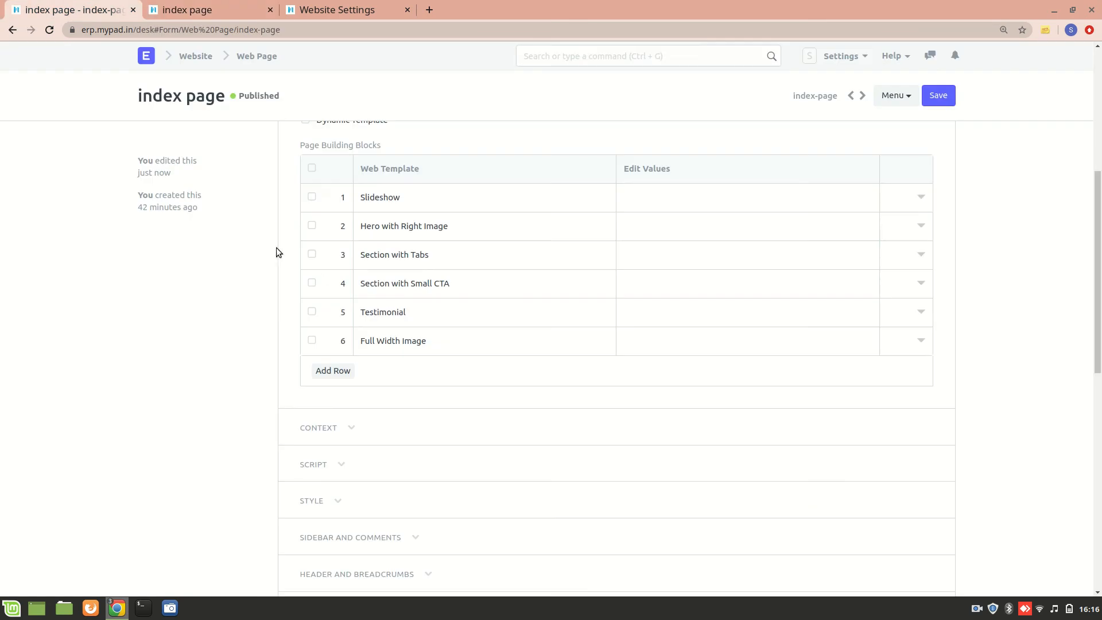
pyautogui.click(344, 371)
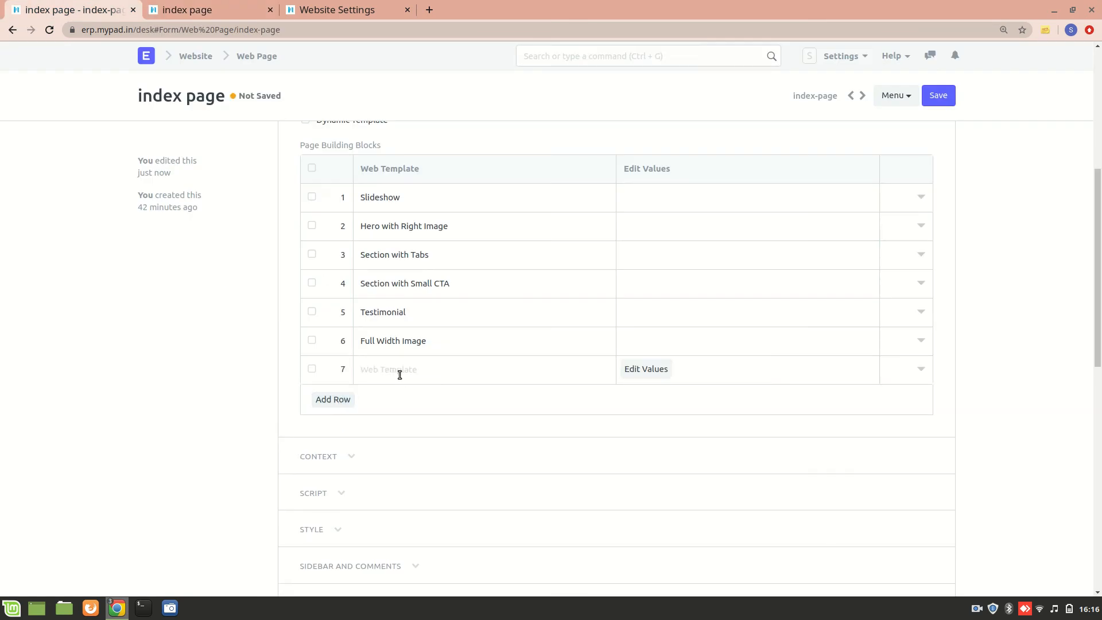
pyautogui.click(311, 340)
pyautogui.click(324, 399)
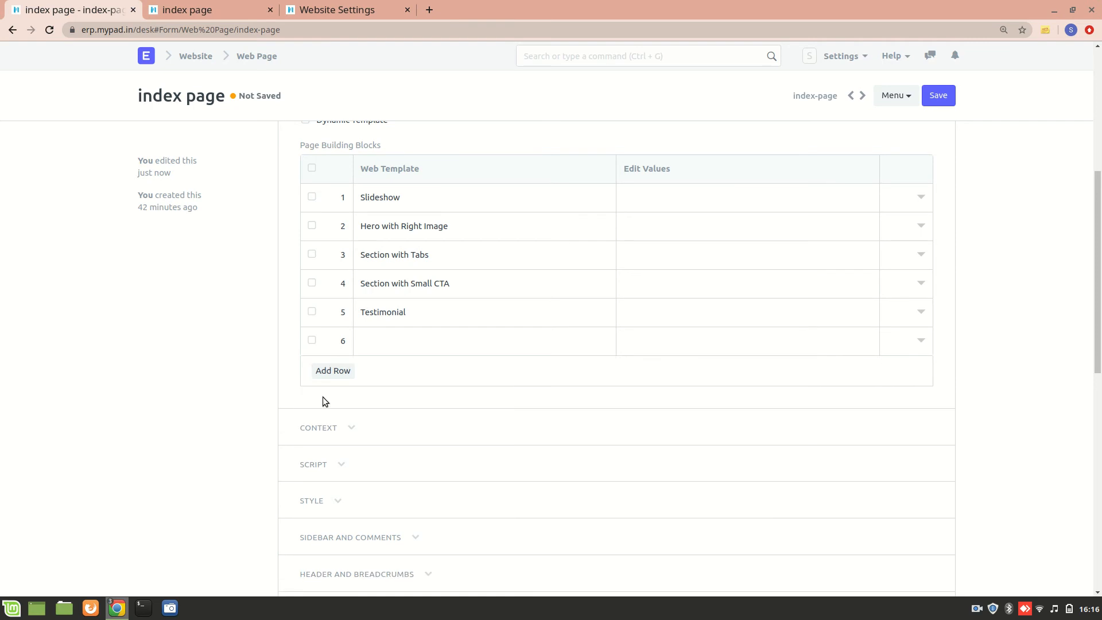
# Set the web template of the empty sixth building block to Section with Image Grid
pyautogui.click(383, 337)
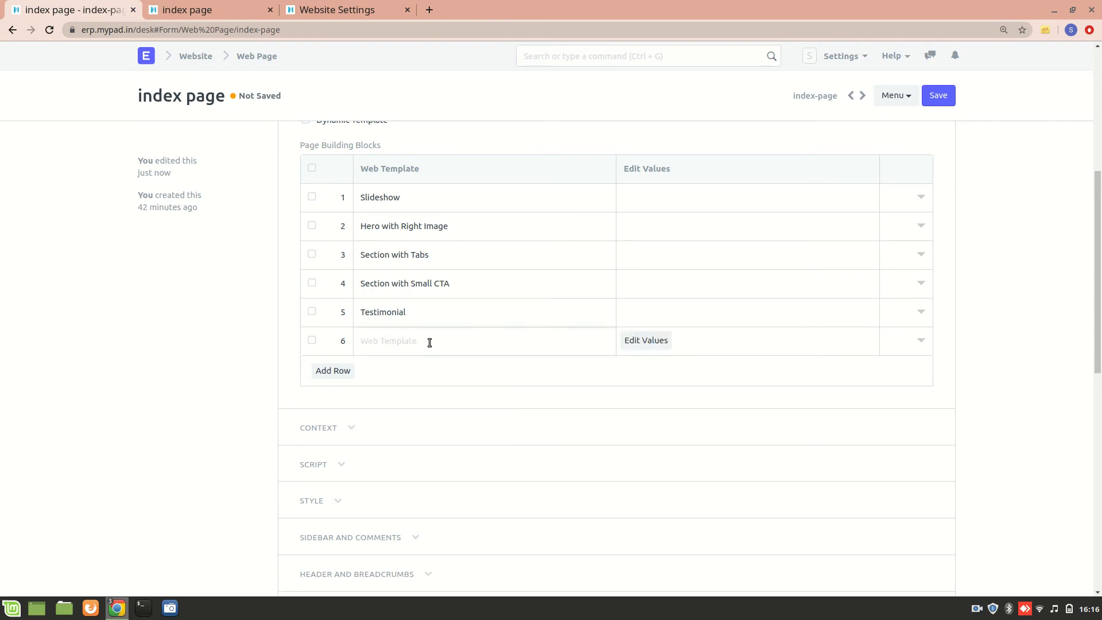
pyautogui.scroll(-2, 423, 401)
pyautogui.scroll(-5, 418, 438)
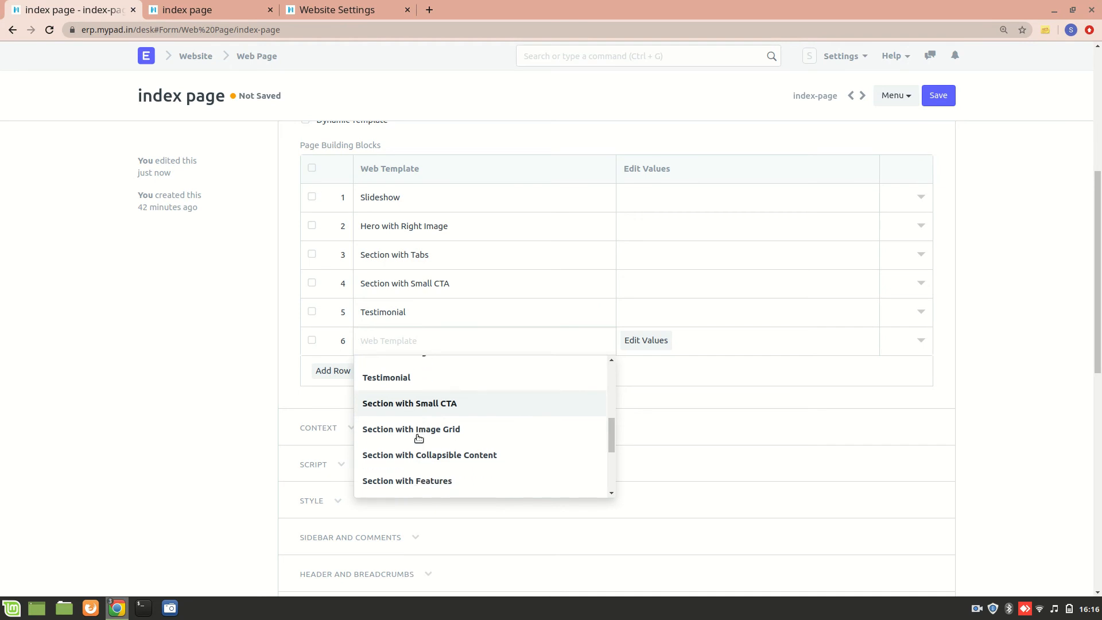
pyautogui.click(401, 429)
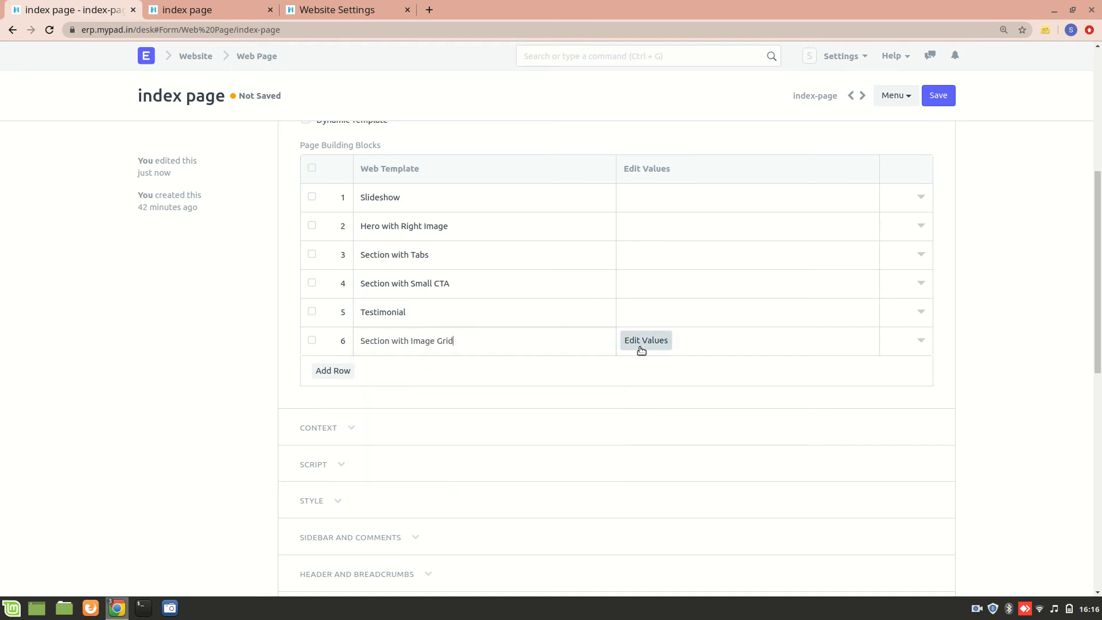
# Check the full-width image on the published page, then set the Section with Image Grid block's title to "Our Products"
pyautogui.click(212, 11)
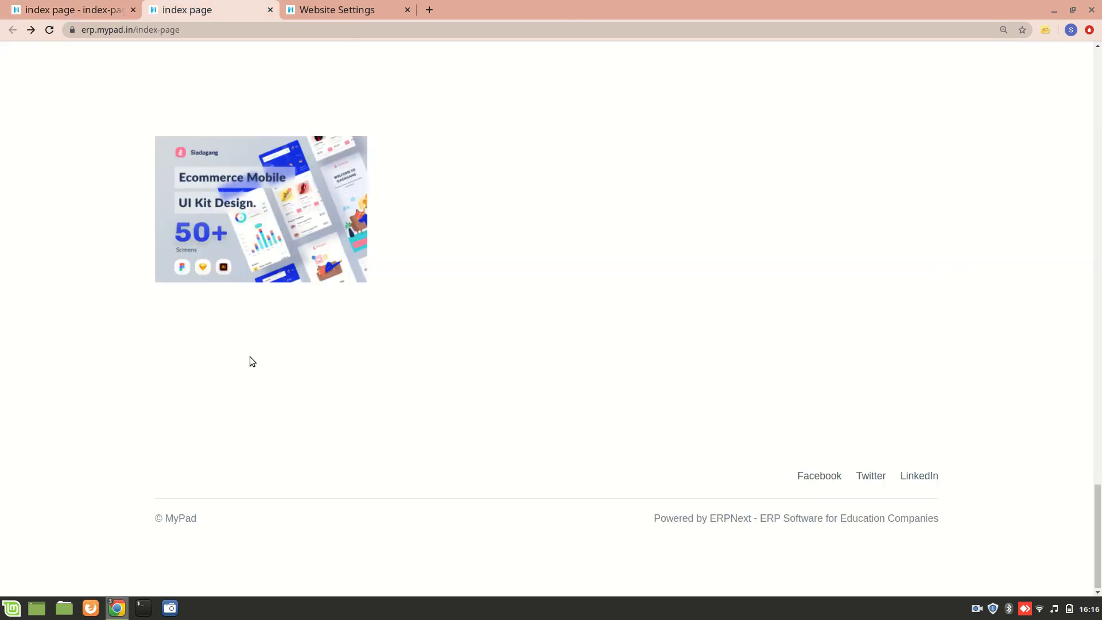
pyautogui.scroll(1, 250, 361)
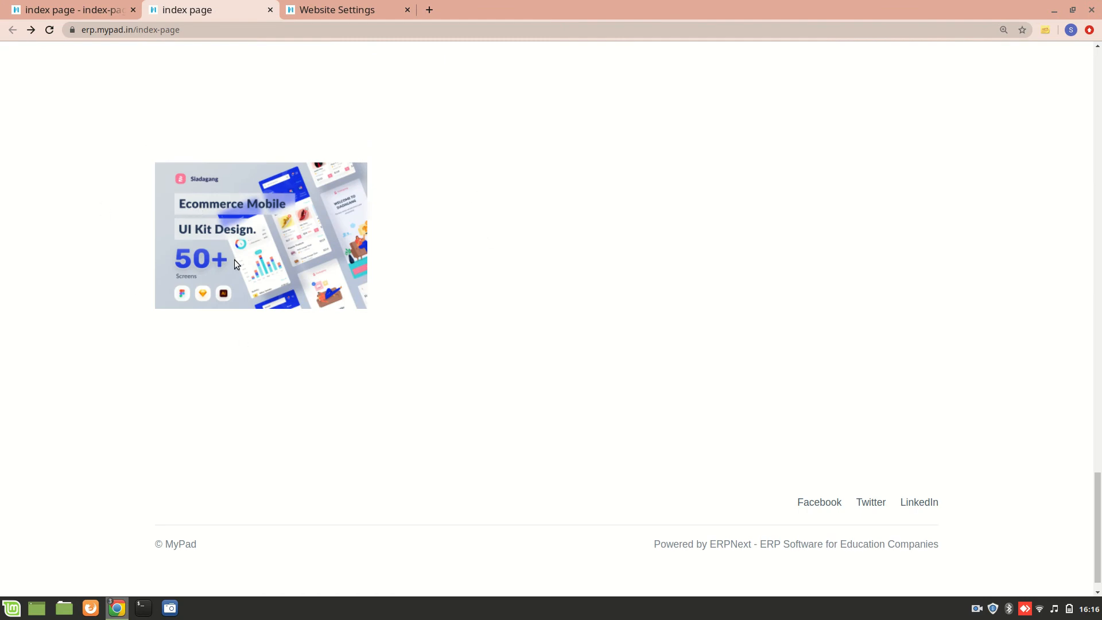
pyautogui.click(62, 4)
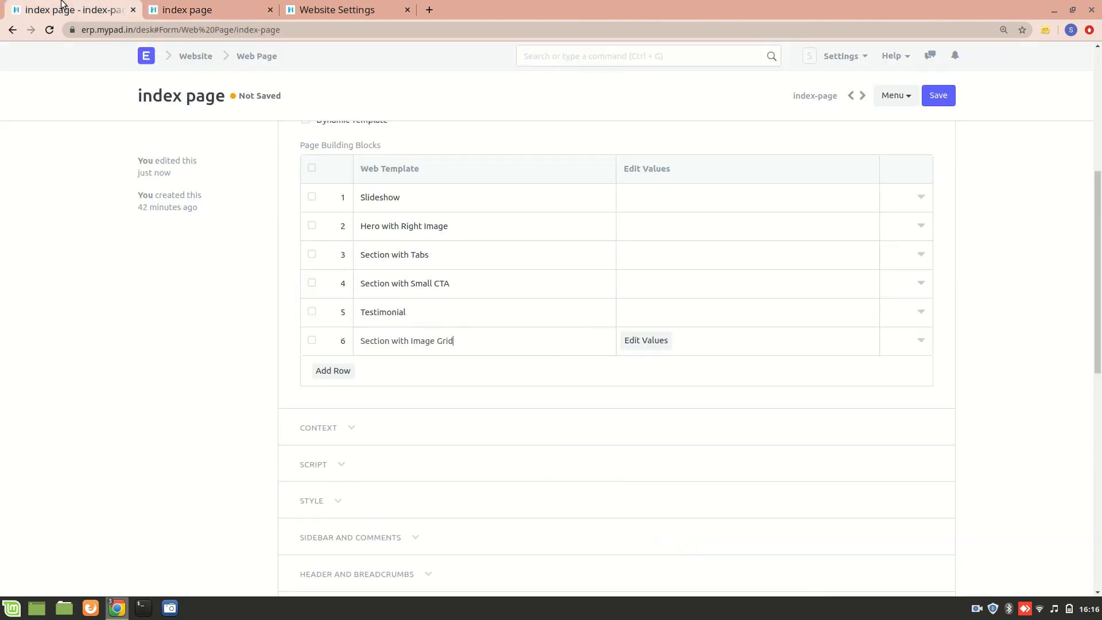
pyautogui.click(646, 342)
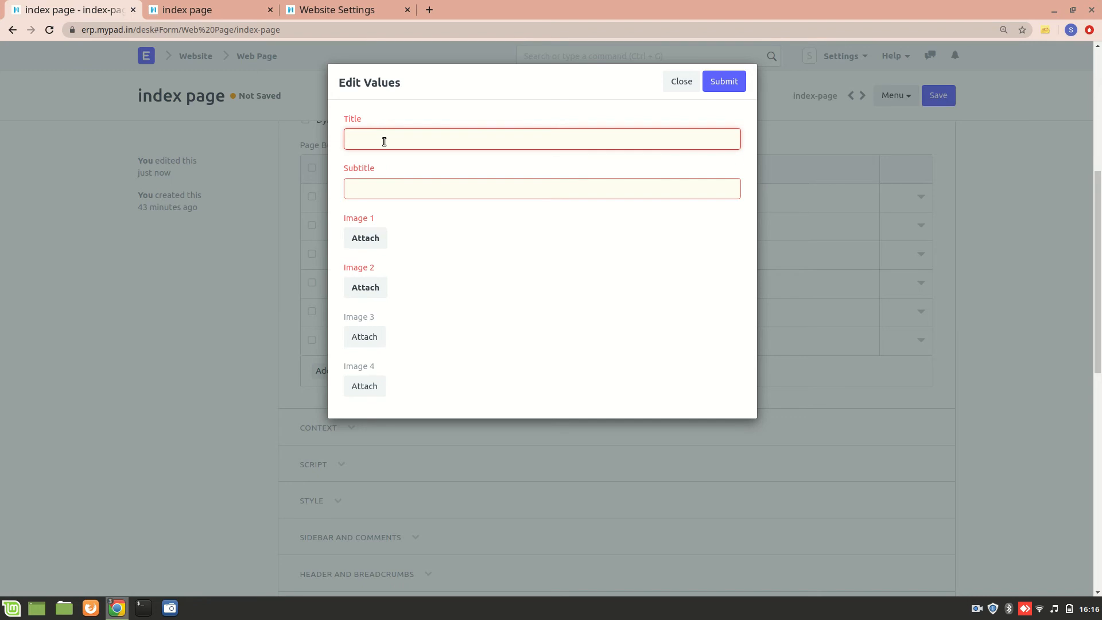
pyautogui.write('ducts')
# Attach the previously uploaded file "3d character pack2878e5.png" as Image 1 of the image grid
pyautogui.click(368, 236)
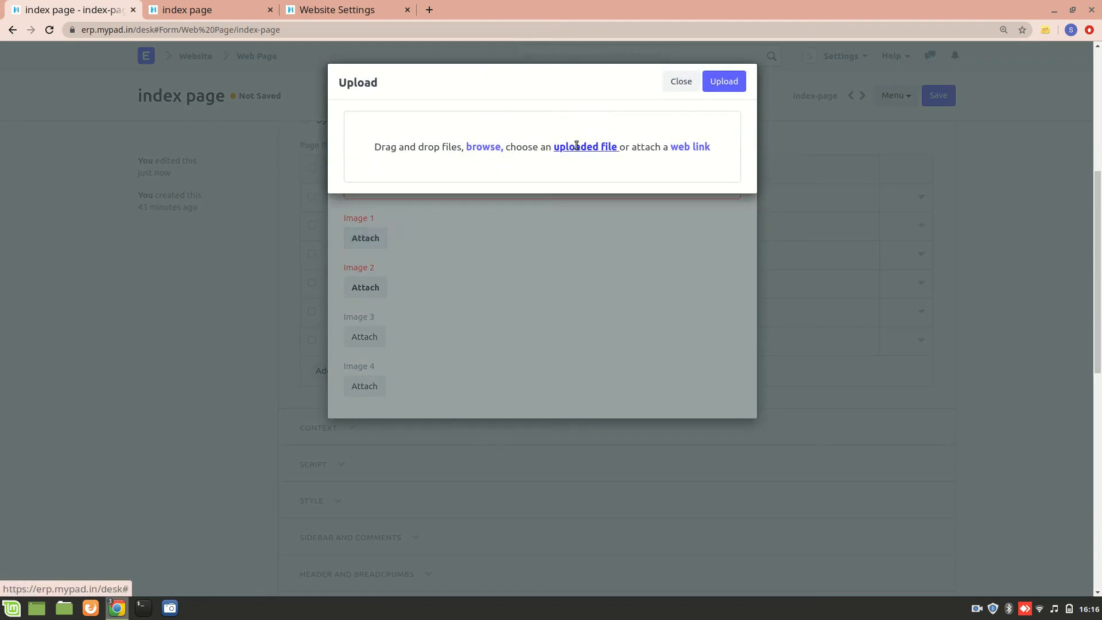
pyautogui.click(575, 148)
pyautogui.scroll(-10, 392, 332)
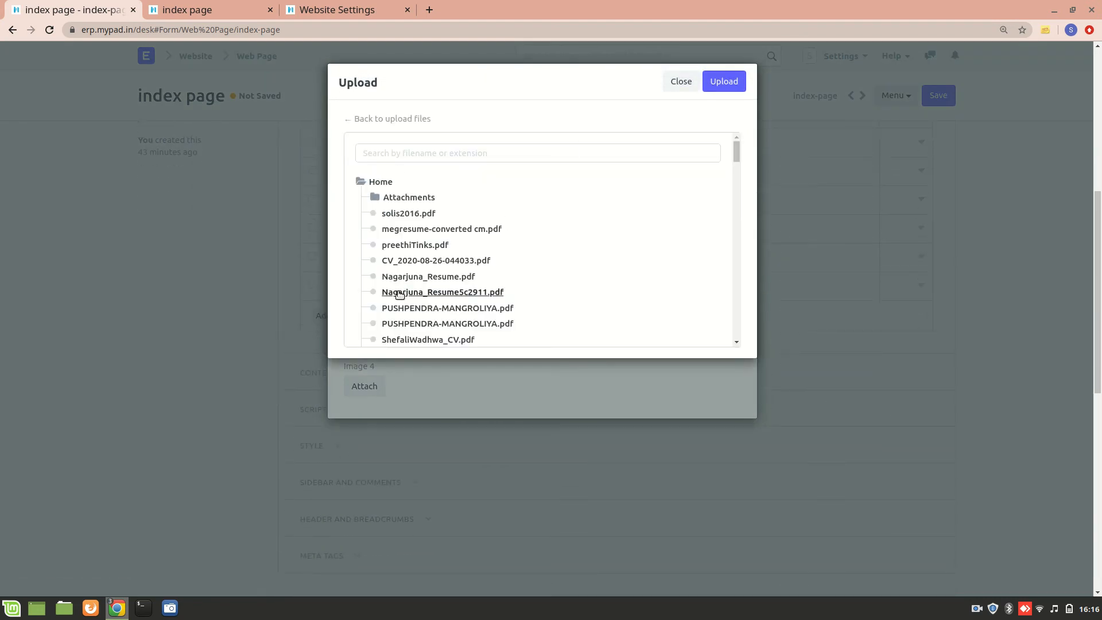
pyautogui.scroll(1, 425, 175)
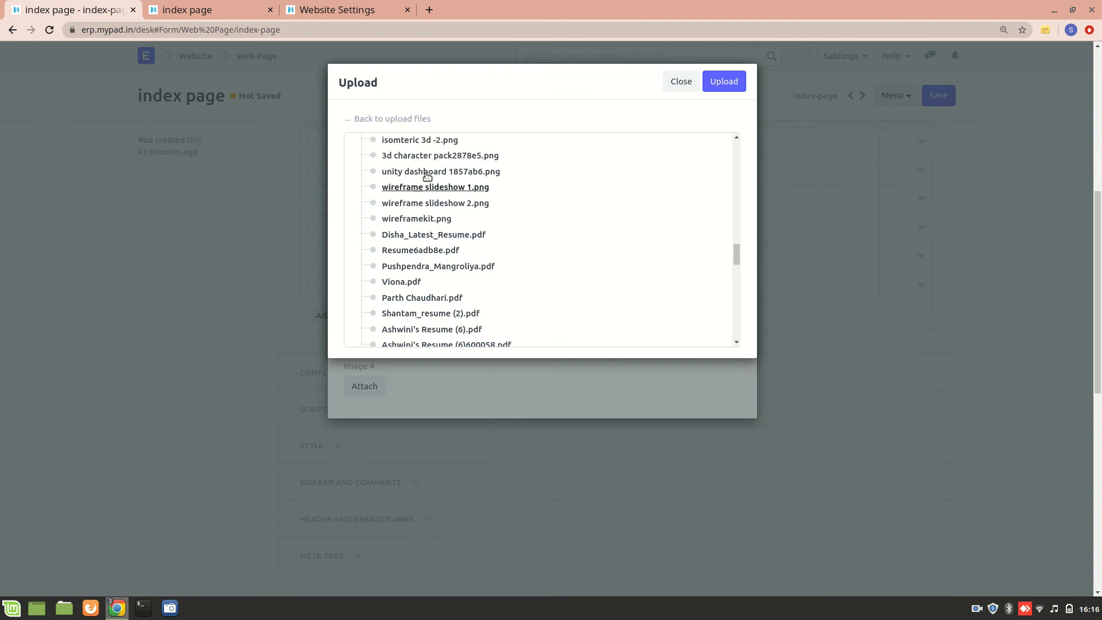
pyautogui.click(464, 156)
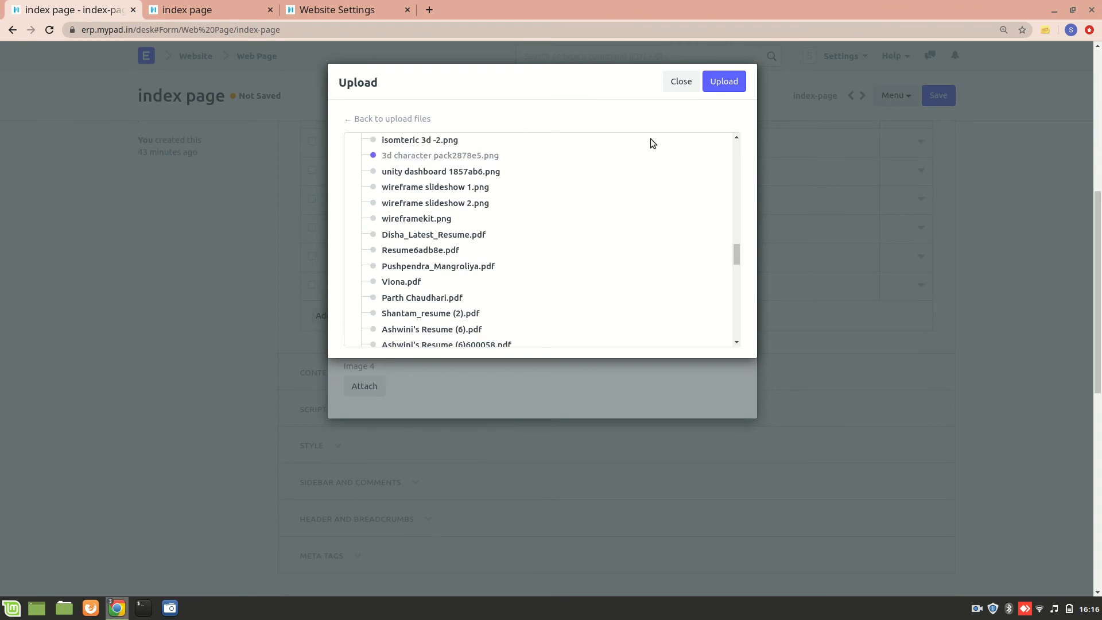
pyautogui.click(725, 85)
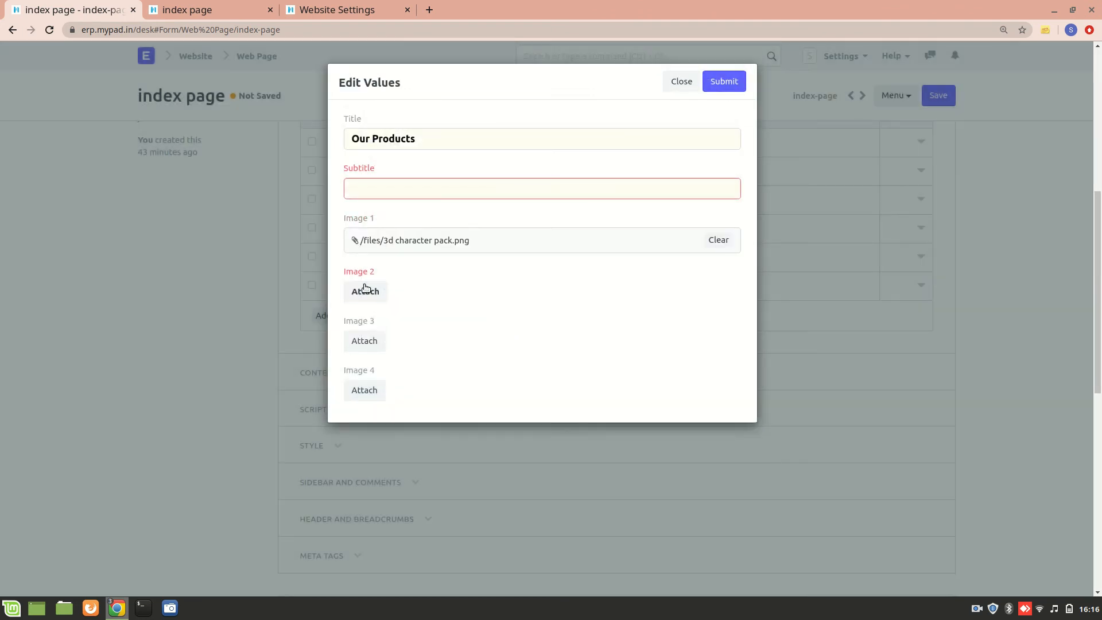
# Attach the previously uploaded file "unity dashboard kit-gaming.png" as Image 2 of the image grid
pyautogui.click(365, 291)
pyautogui.click(577, 147)
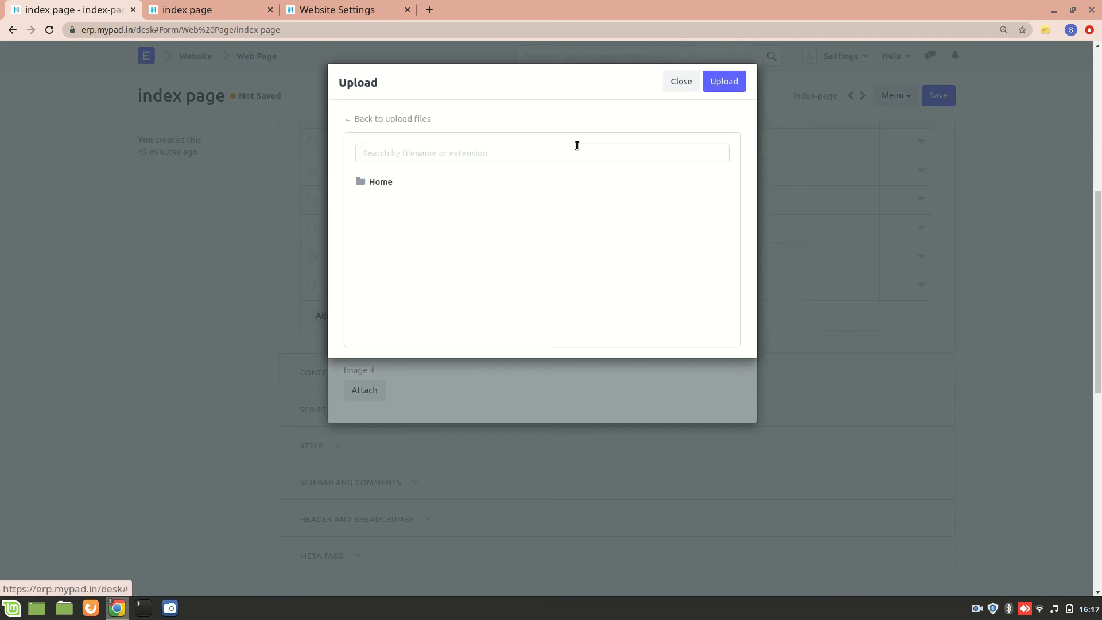
pyautogui.scroll(-5, 416, 276)
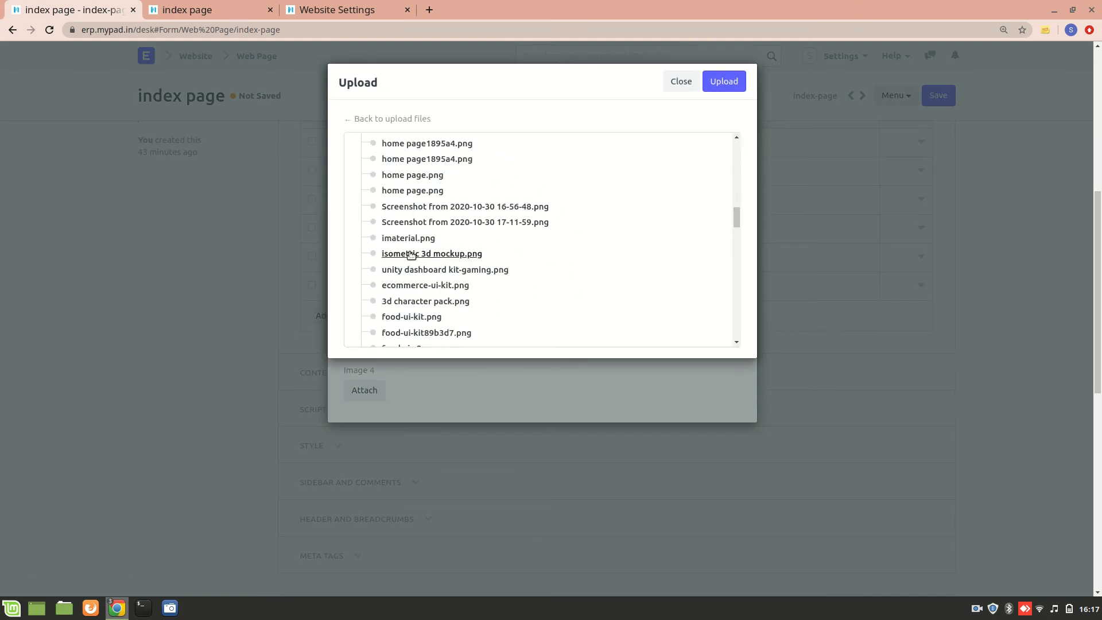
pyautogui.click(454, 270)
pyautogui.click(722, 81)
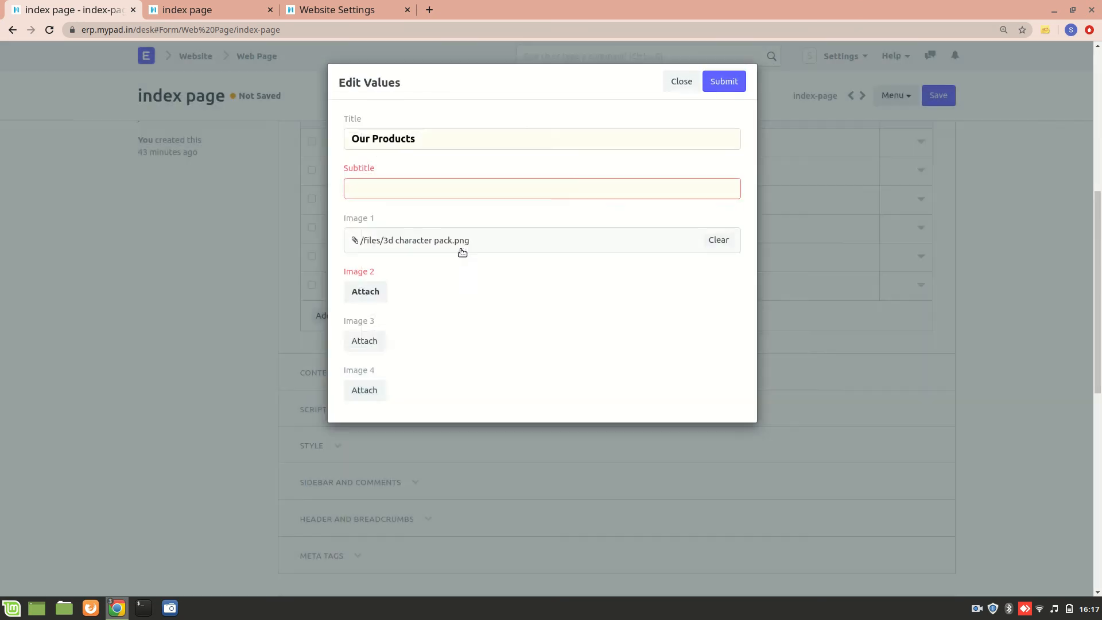
# Attach the previously uploaded file "food ui - 1.png" as Image 3 of the image grid
pyautogui.click(365, 346)
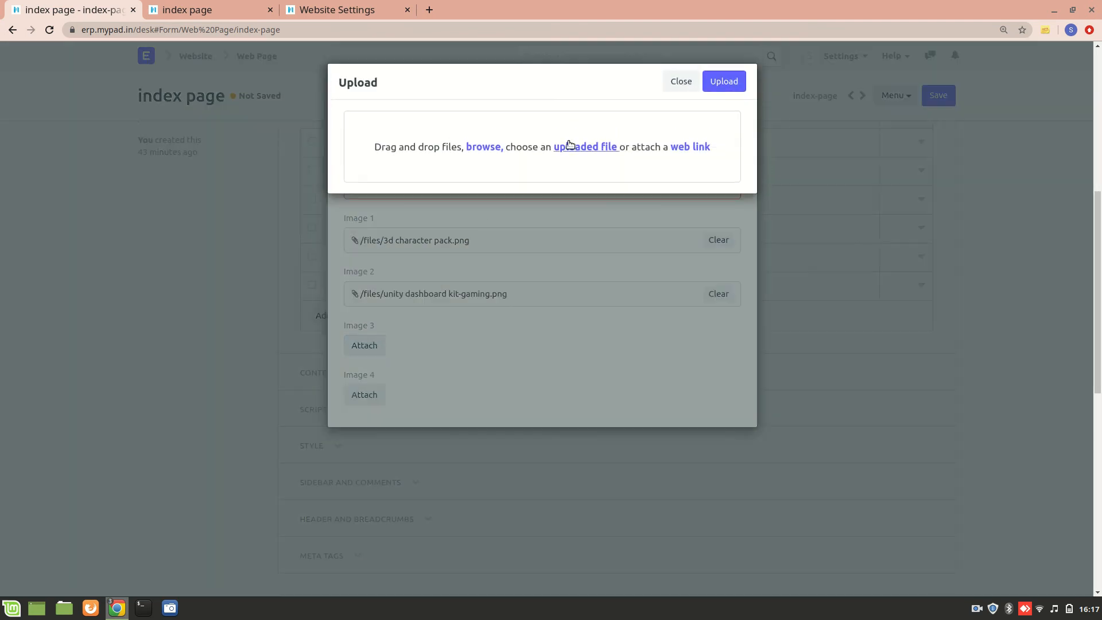
pyautogui.click(578, 147)
pyautogui.scroll(-5, 415, 307)
pyautogui.click(410, 292)
pyautogui.click(723, 80)
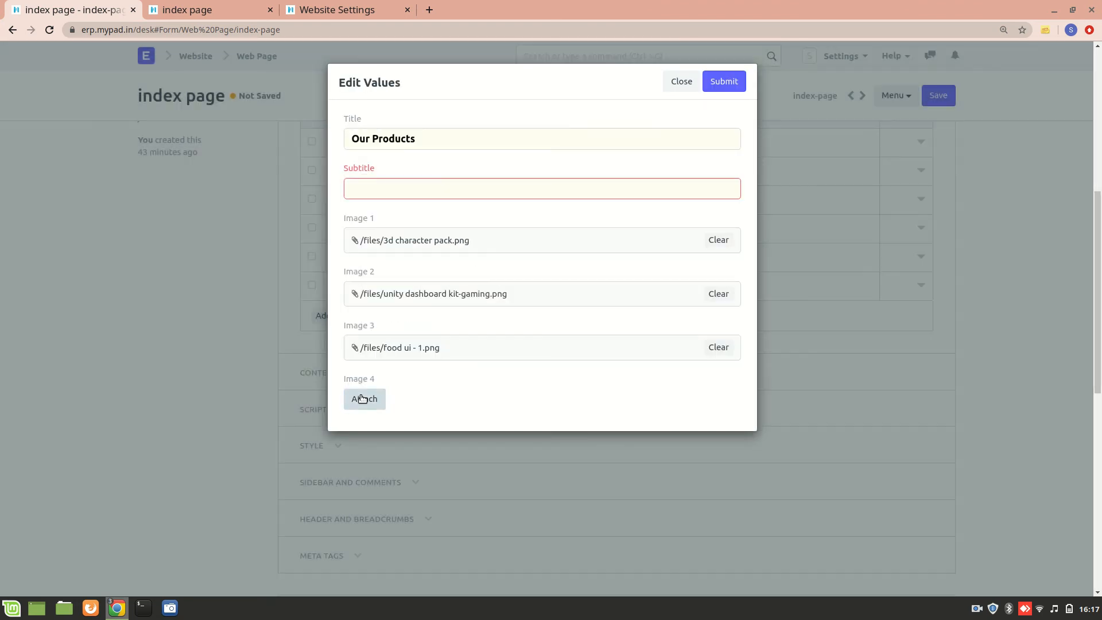
# Attach the previously uploaded file "isomteric 3d-1.png" as Image 4 of the image grid
pyautogui.click(361, 398)
pyautogui.click(580, 147)
pyautogui.scroll(-10, 453, 256)
pyautogui.scroll(-5, 472, 271)
pyautogui.click(422, 187)
pyautogui.click(724, 81)
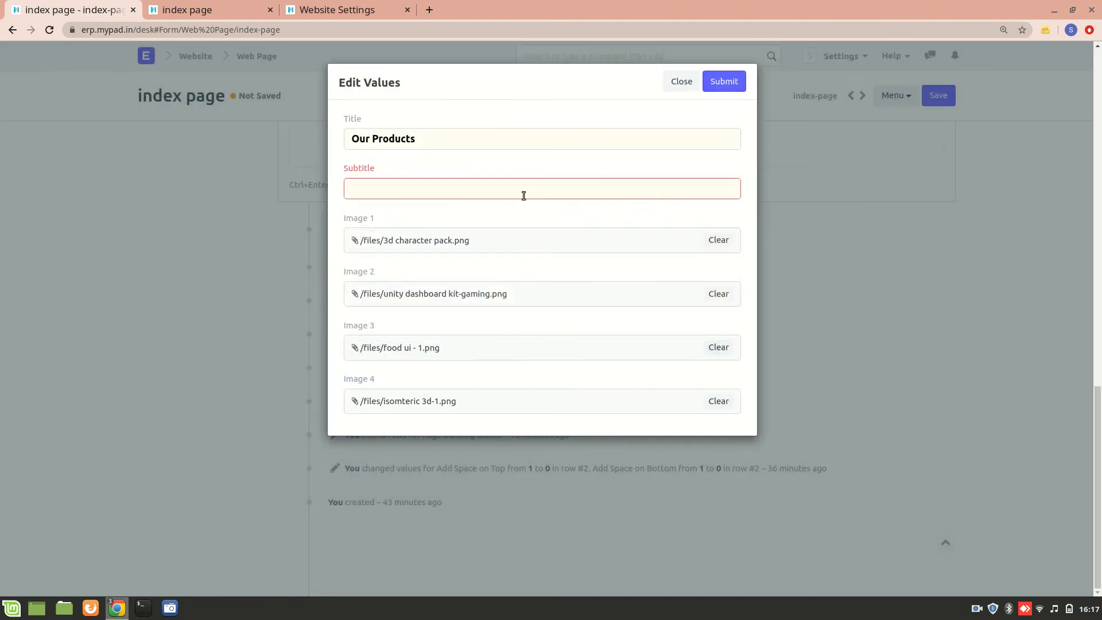
# Set the image grid's subtitle to "Preview", submit the block values and save the index page
pyautogui.click(505, 190)
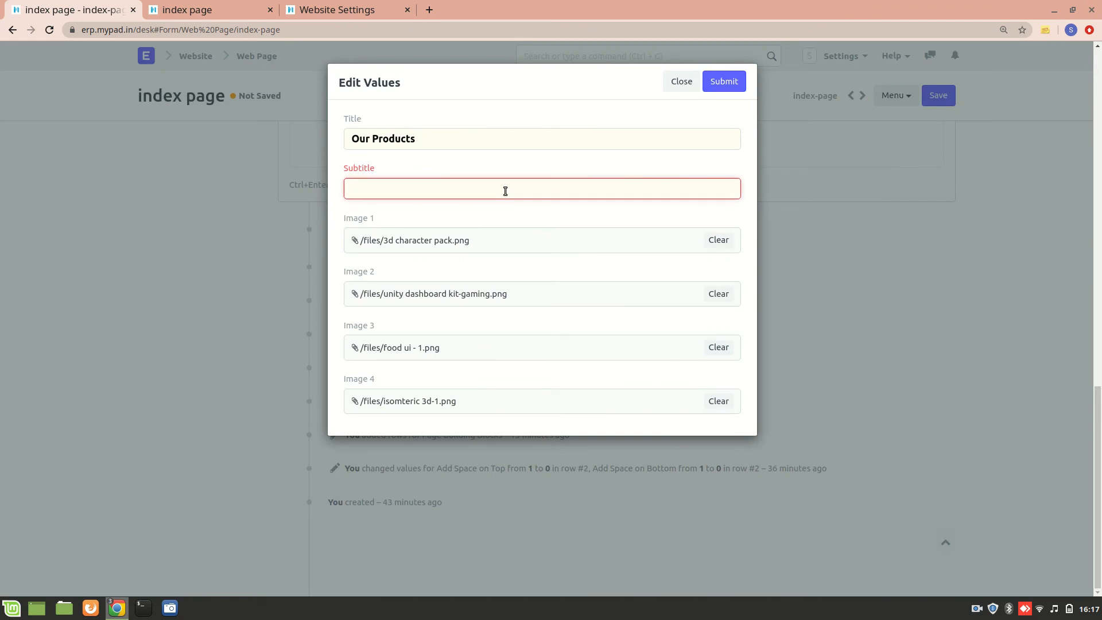
pyautogui.write('Preview')
pyautogui.click(723, 81)
pyautogui.click(944, 101)
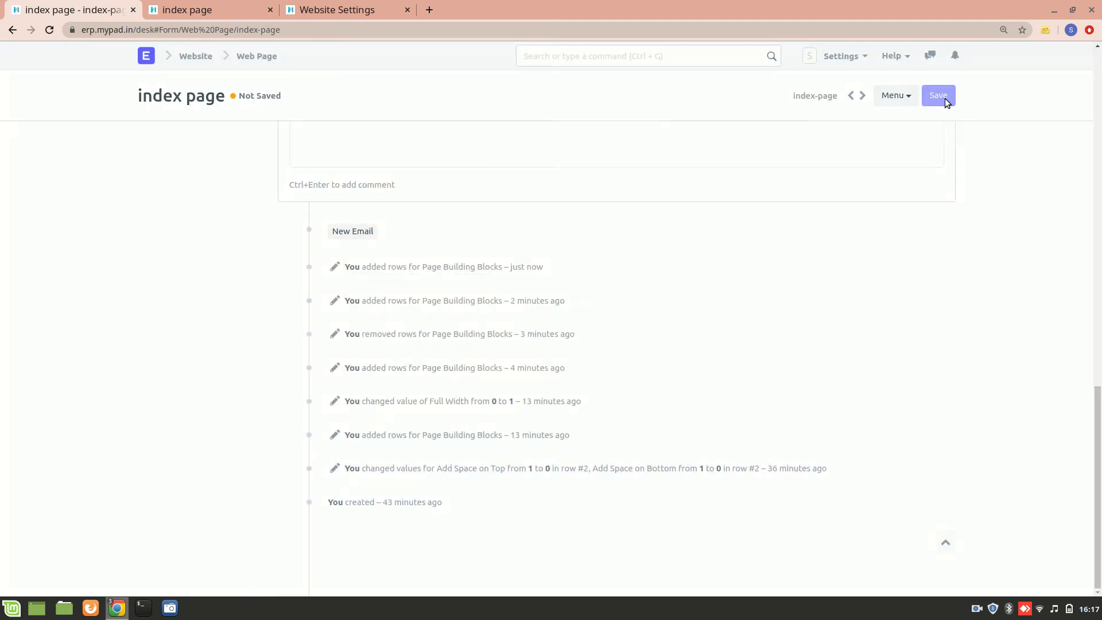
# Reload the published index page, review the Our Products grid and the sections above it, and return to the page building blocks in the form
pyautogui.click(177, 7)
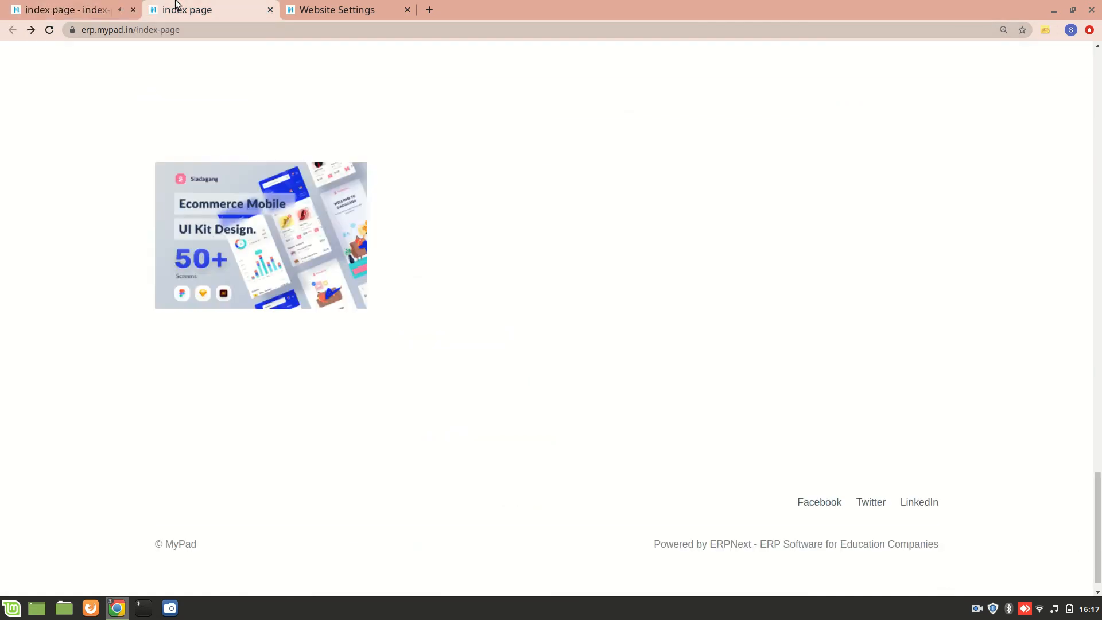
pyautogui.press('F5')
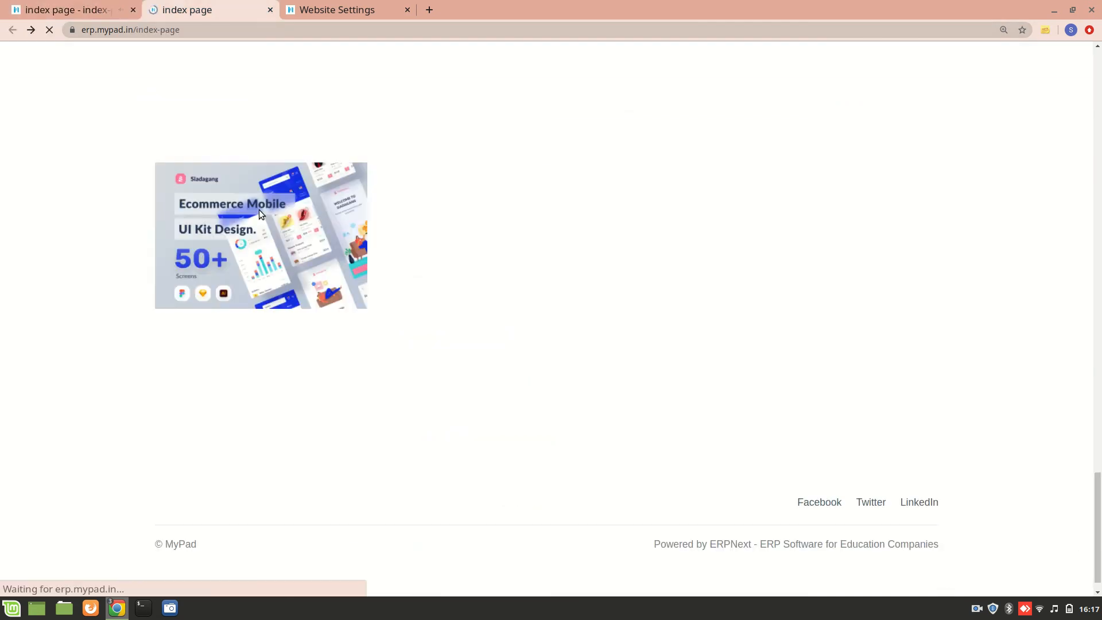
pyautogui.scroll(-3, 260, 208)
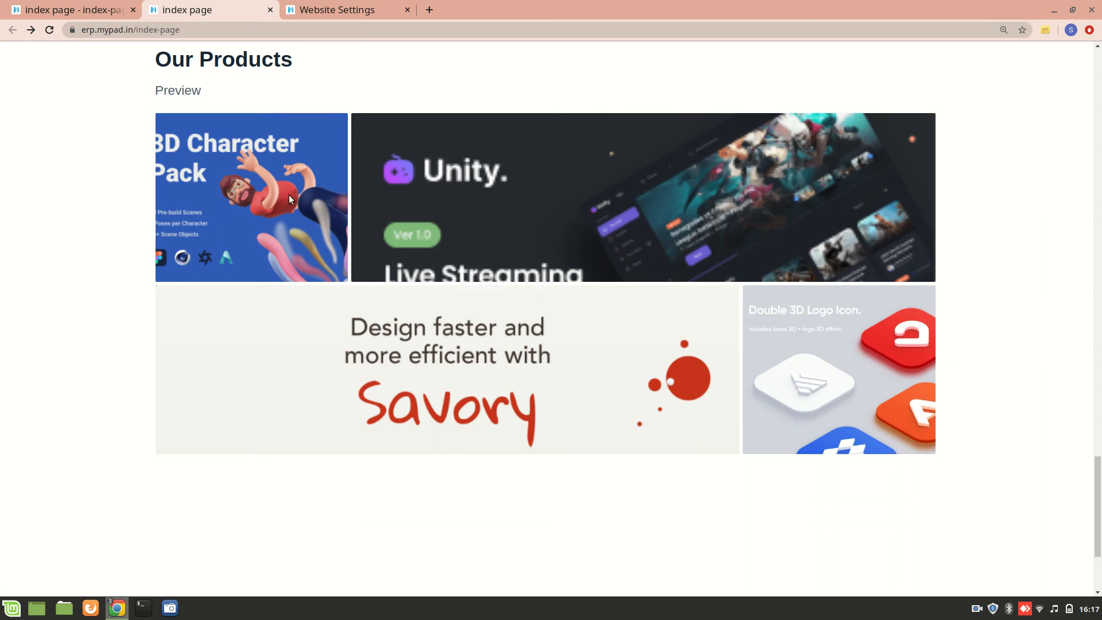
pyautogui.scroll(20, 65, 217)
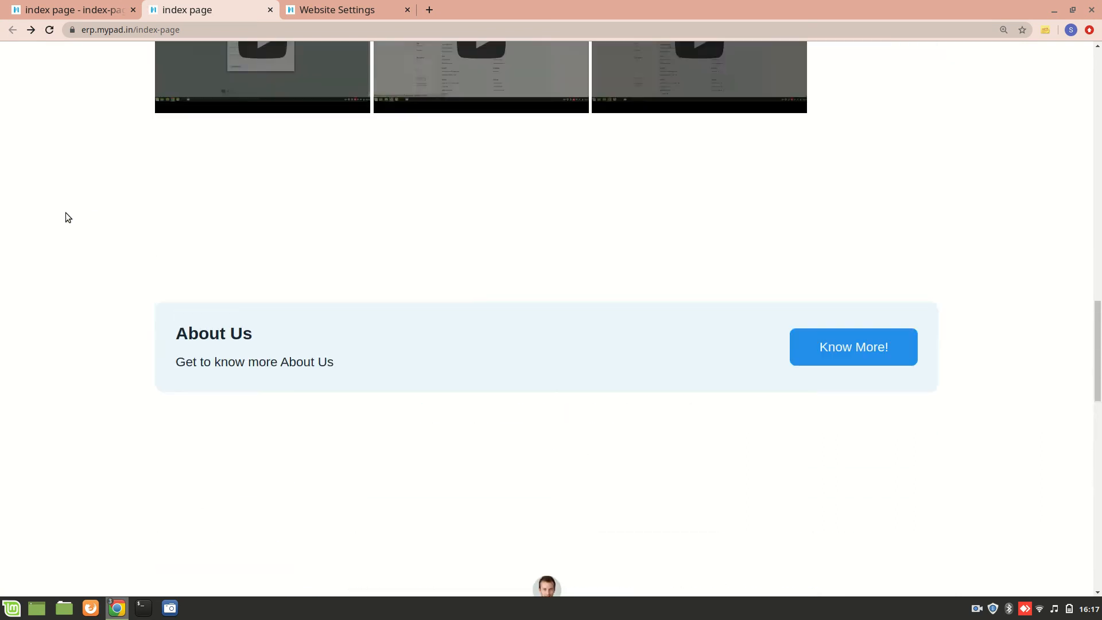
pyautogui.scroll(-20, 65, 217)
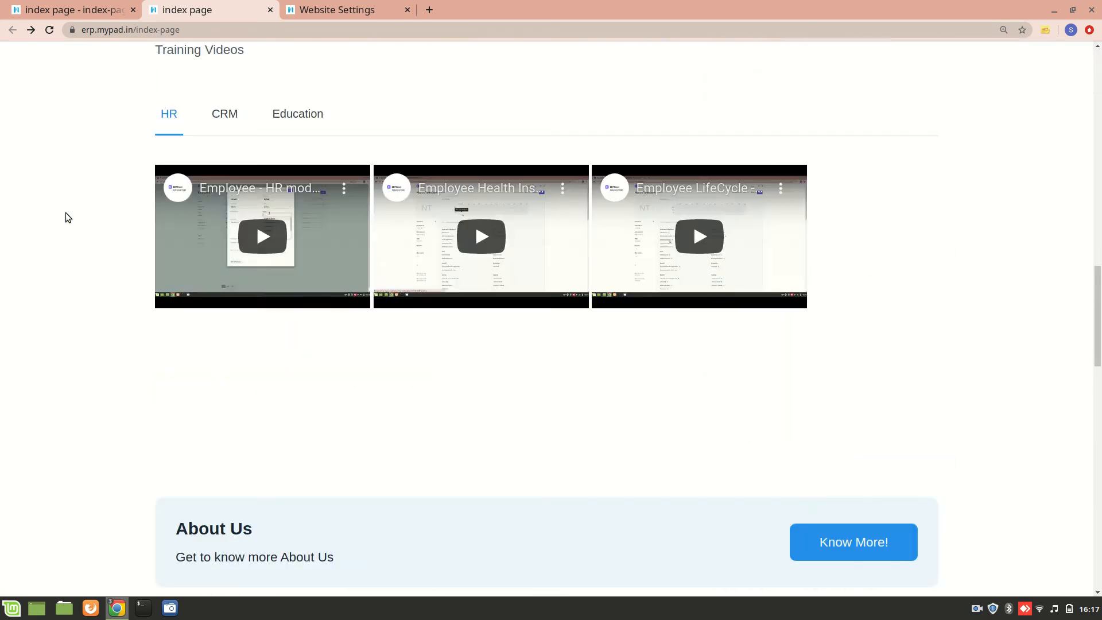
pyautogui.click(29, 7)
pyautogui.scroll(5, 377, 317)
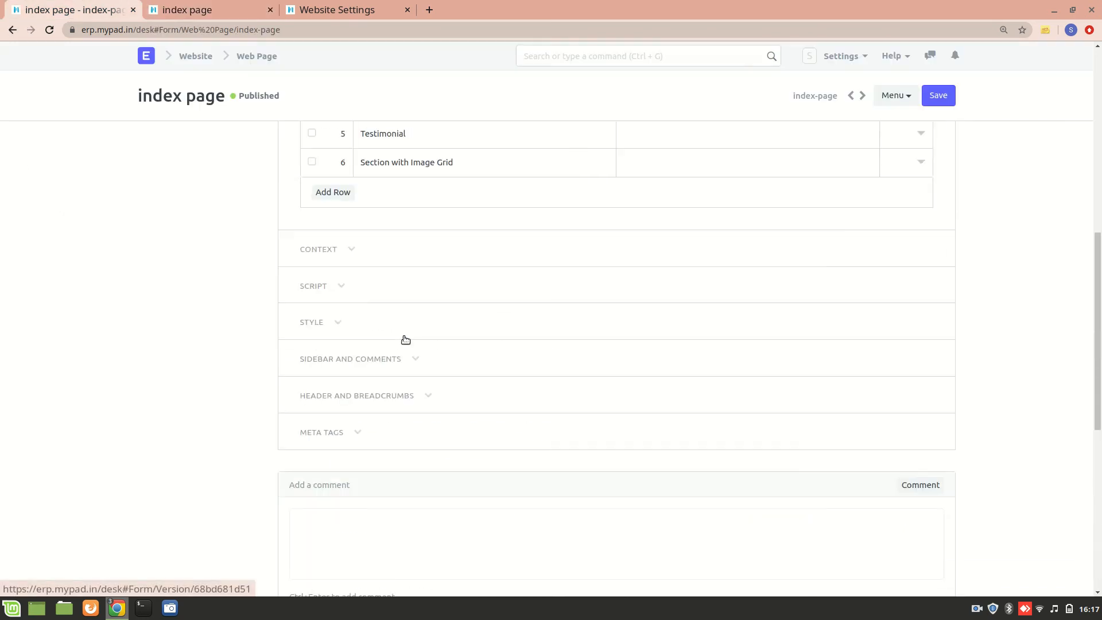
pyautogui.click(974, 609)
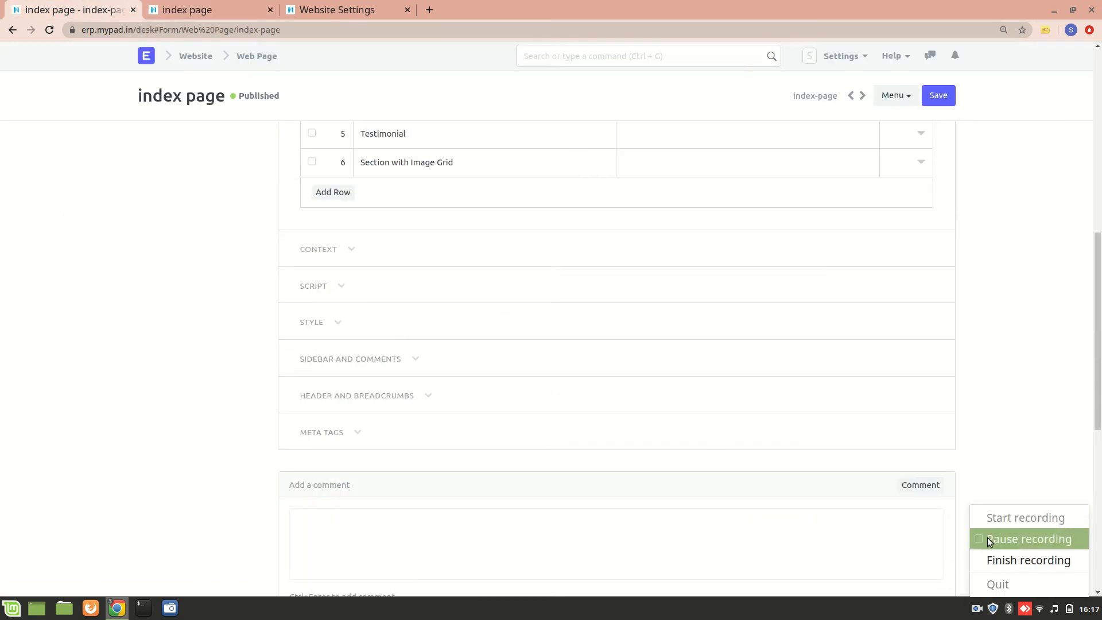
pyautogui.click(987, 537)
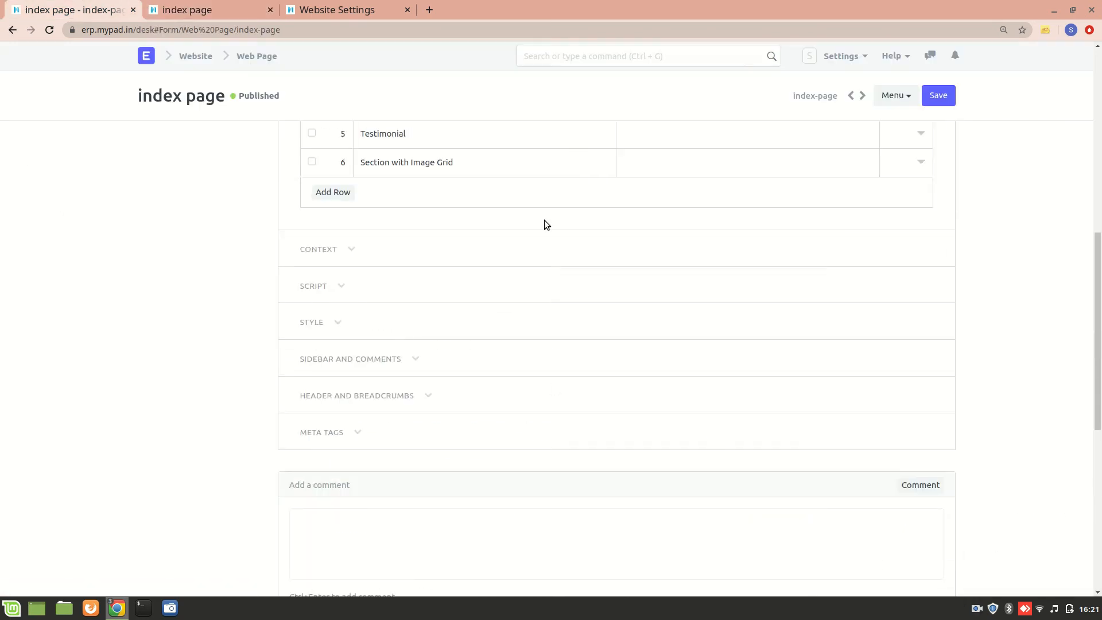
# Add a seventh page building block using the Section with Collapsible Content web template
pyautogui.click(333, 195)
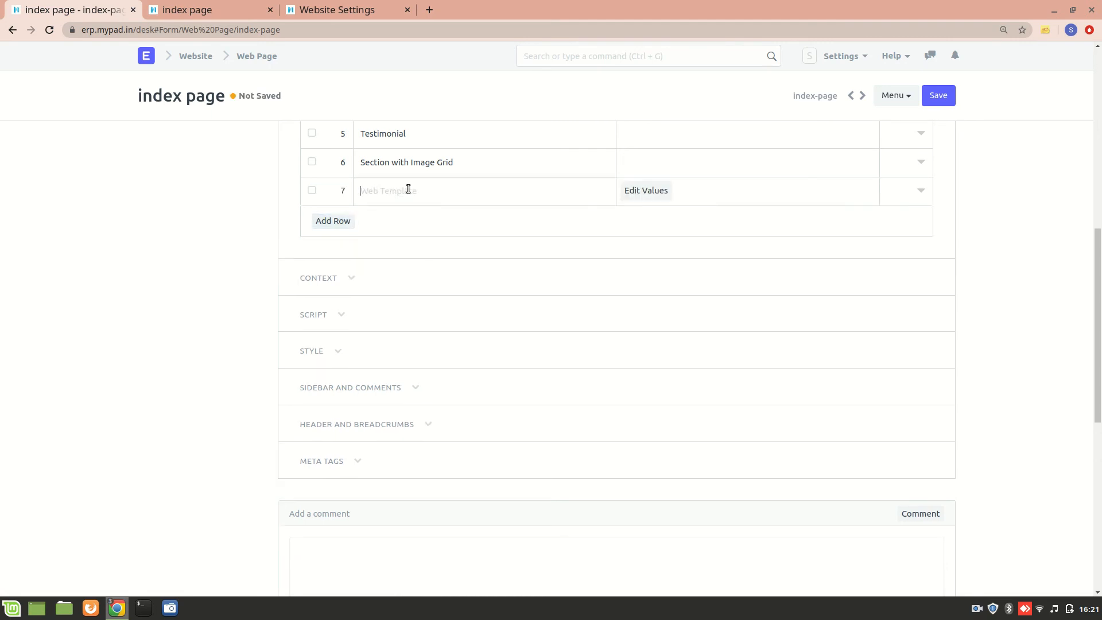
pyautogui.click(425, 198)
pyautogui.scroll(-3, 460, 278)
pyautogui.scroll(-5, 462, 279)
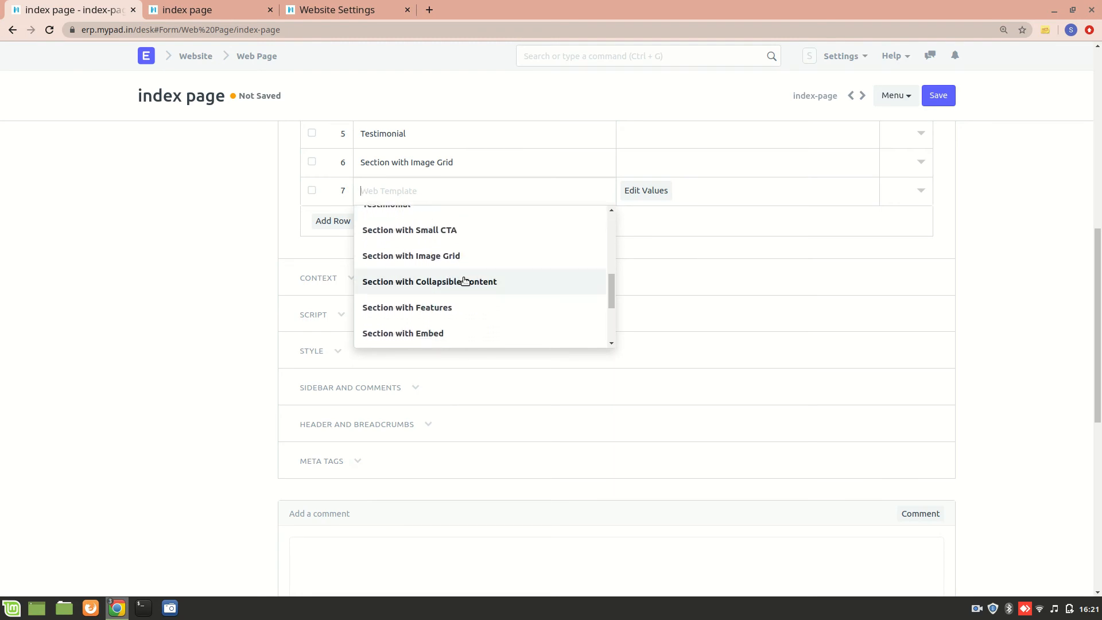
pyautogui.click(464, 280)
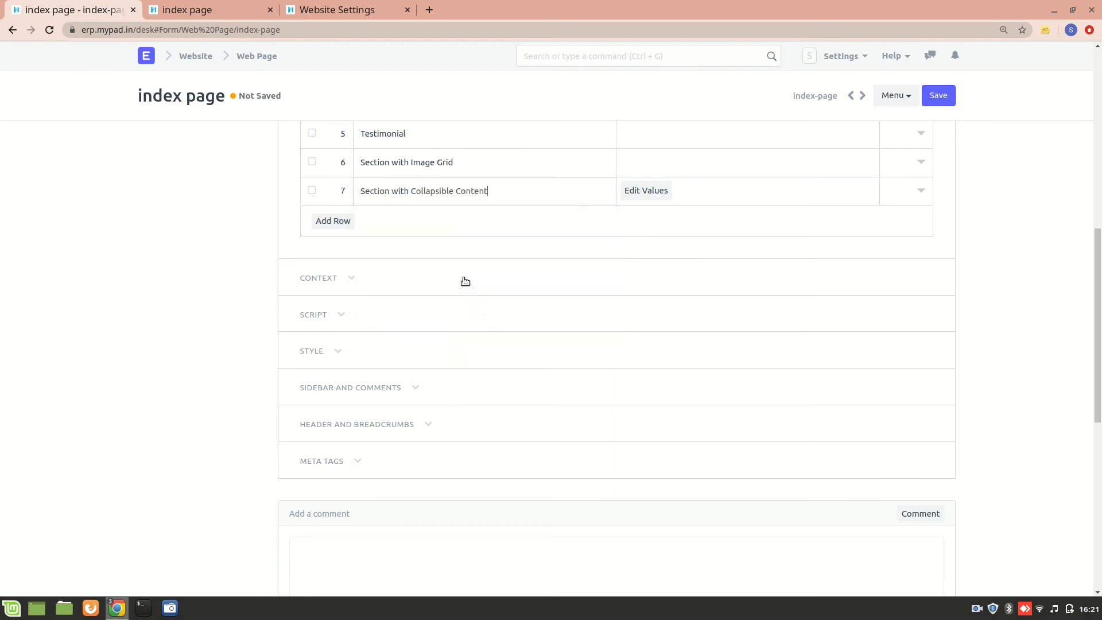
# Open the values of the new collapsible content block and set its title to "ERPNext Services"
pyautogui.click(633, 195)
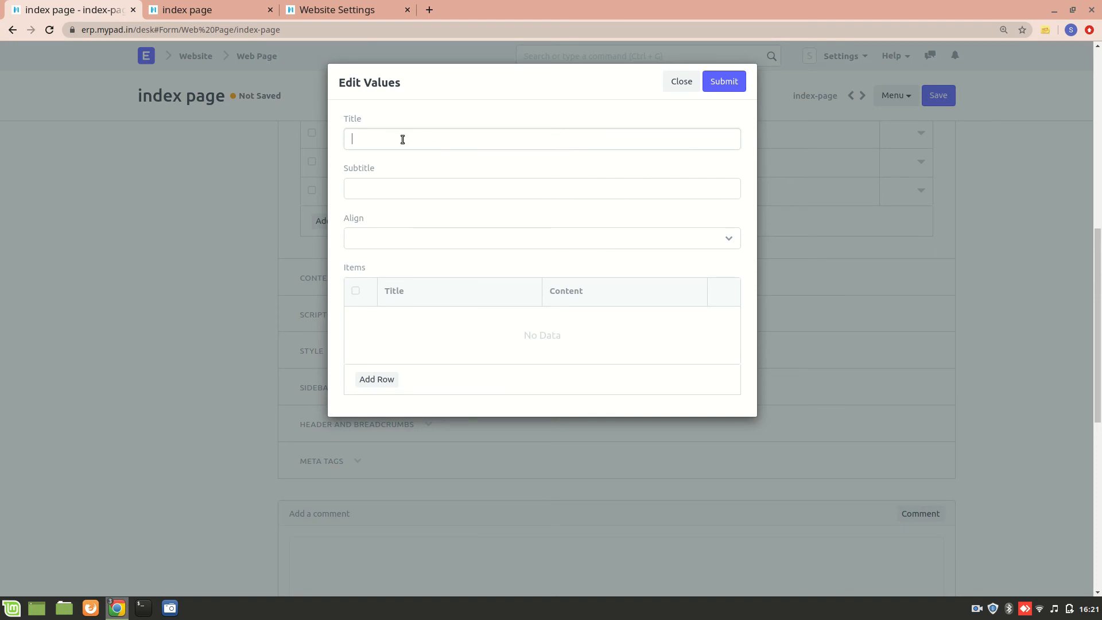
pyautogui.write('ERPNext Services')
pyautogui.click(412, 179)
pyautogui.click(377, 241)
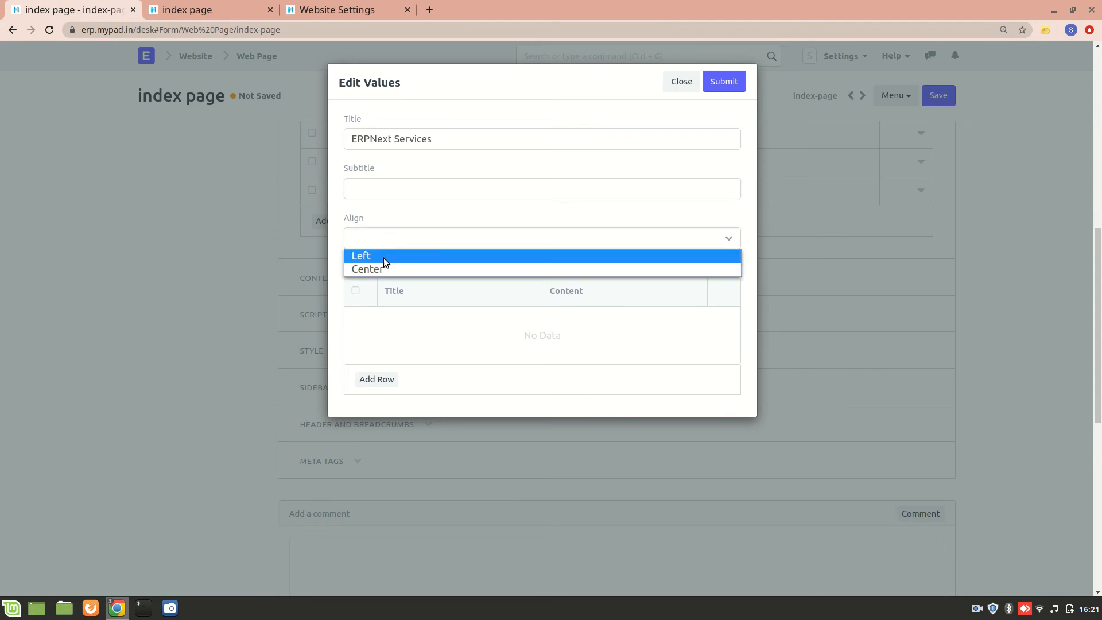
pyautogui.click(377, 240)
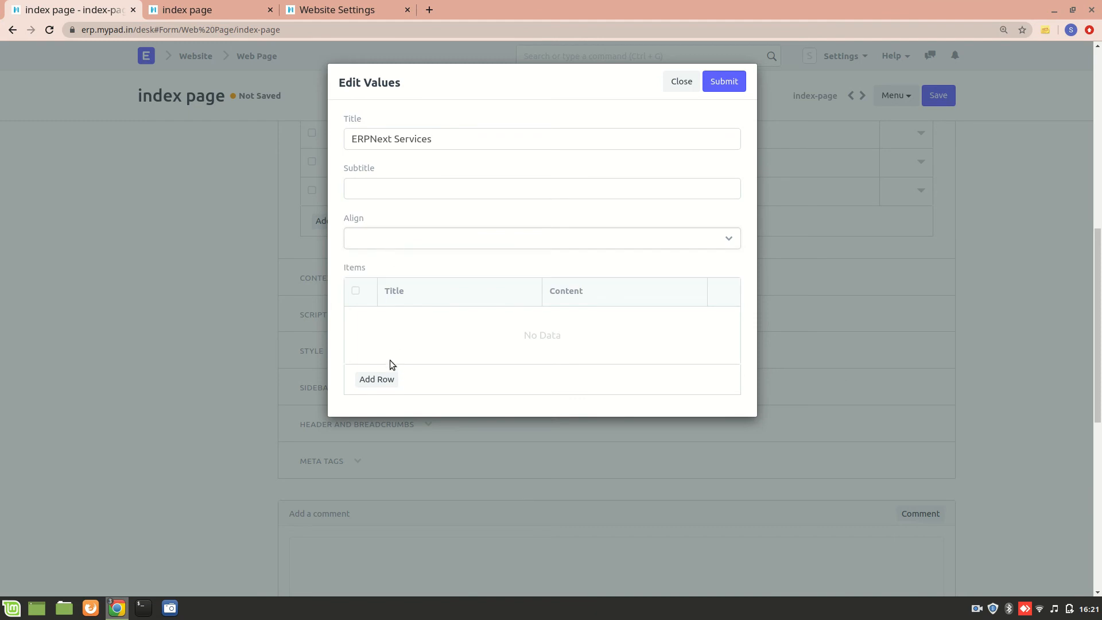
# Add an item row titled "HR" to the collapsible content block
pyautogui.click(390, 378)
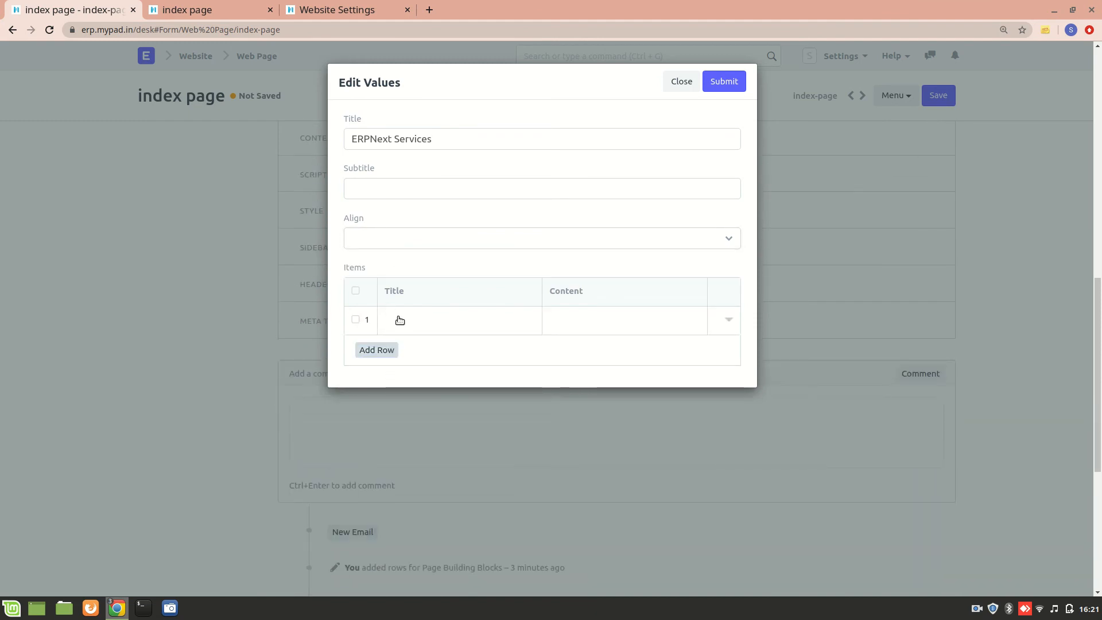
pyautogui.click(399, 320)
pyautogui.write('HR')
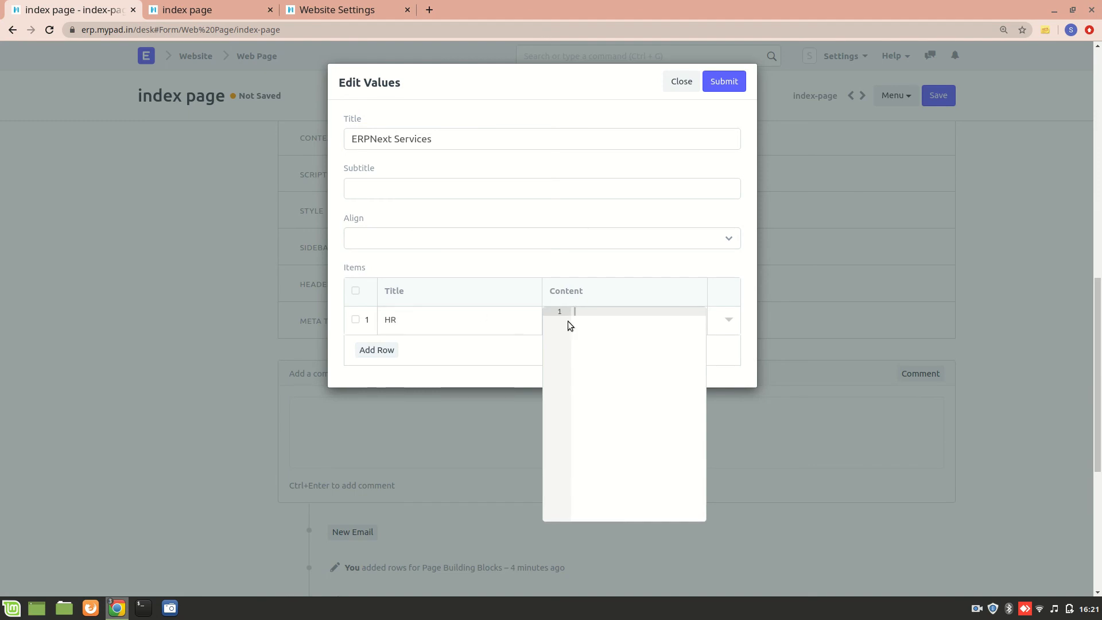
# Try to enter an HTML unordered list with <ul> and </ul> tags as the HR item's content
pyautogui.click(727, 319)
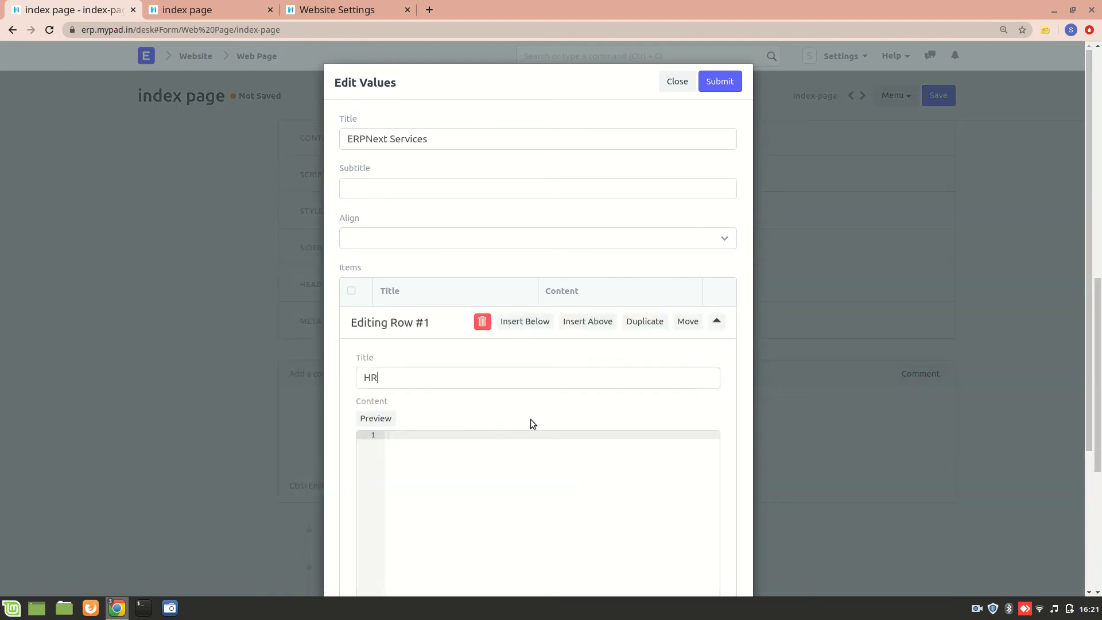
pyautogui.scroll(-3, 467, 432)
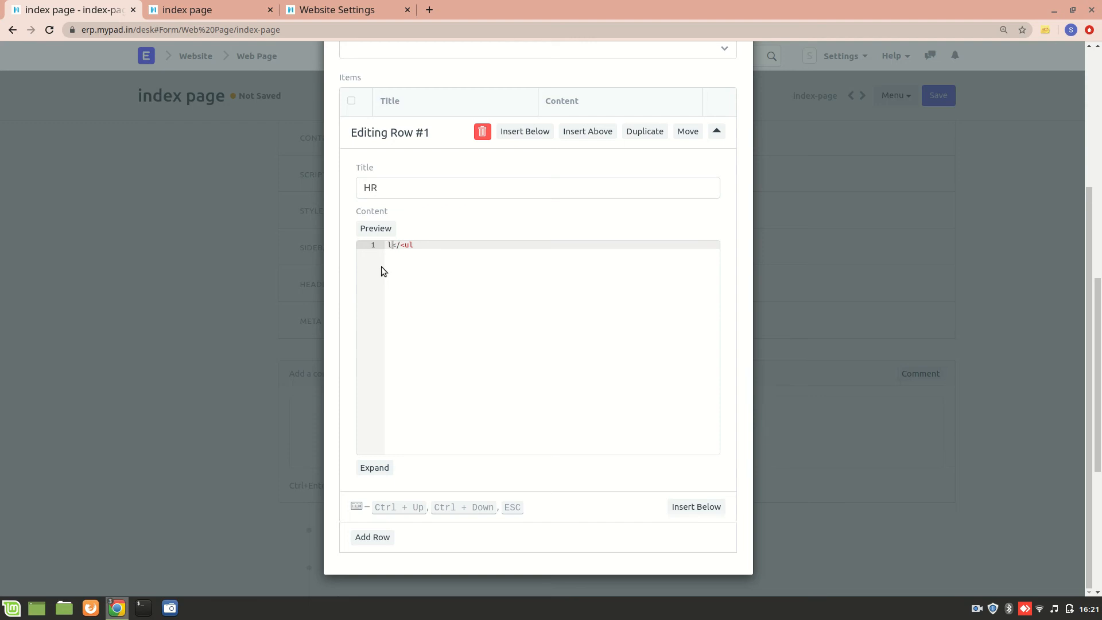
pyautogui.moveTo(435, 248); pyautogui.dragTo(377, 240)
pyautogui.write('<')
pyautogui.write('l')
pyautogui.moveTo(396, 244); pyautogui.dragTo(393, 245)
pyautogui.press('BackSpace')
pyautogui.scroll(3, 421, 286)
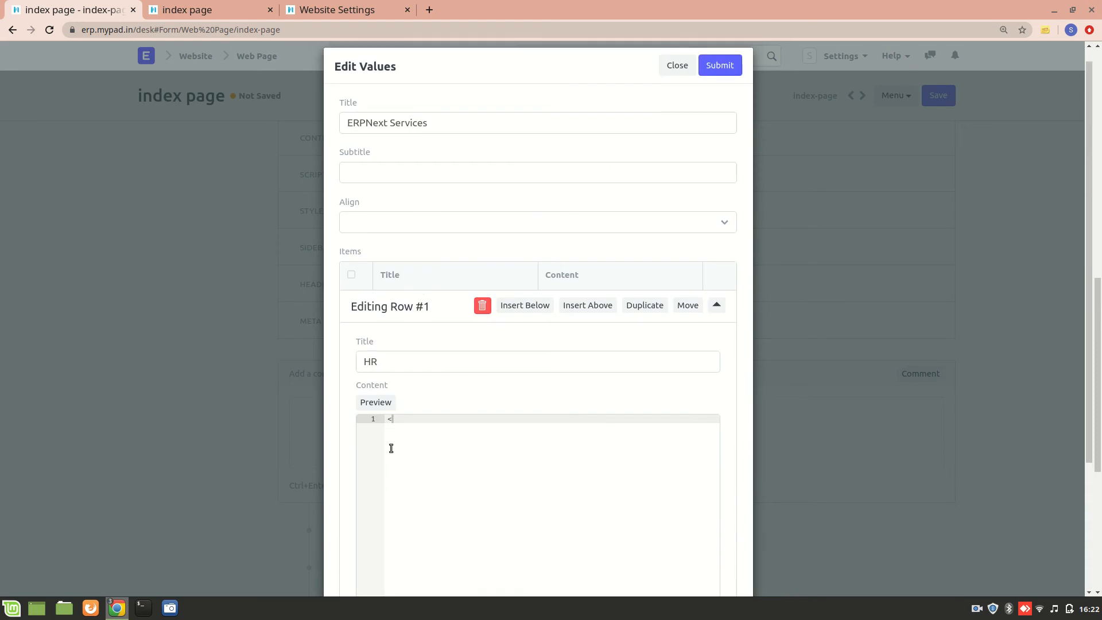
pyautogui.write('ul')
pyautogui.write('</ul')
pyautogui.scroll(-3, 428, 418)
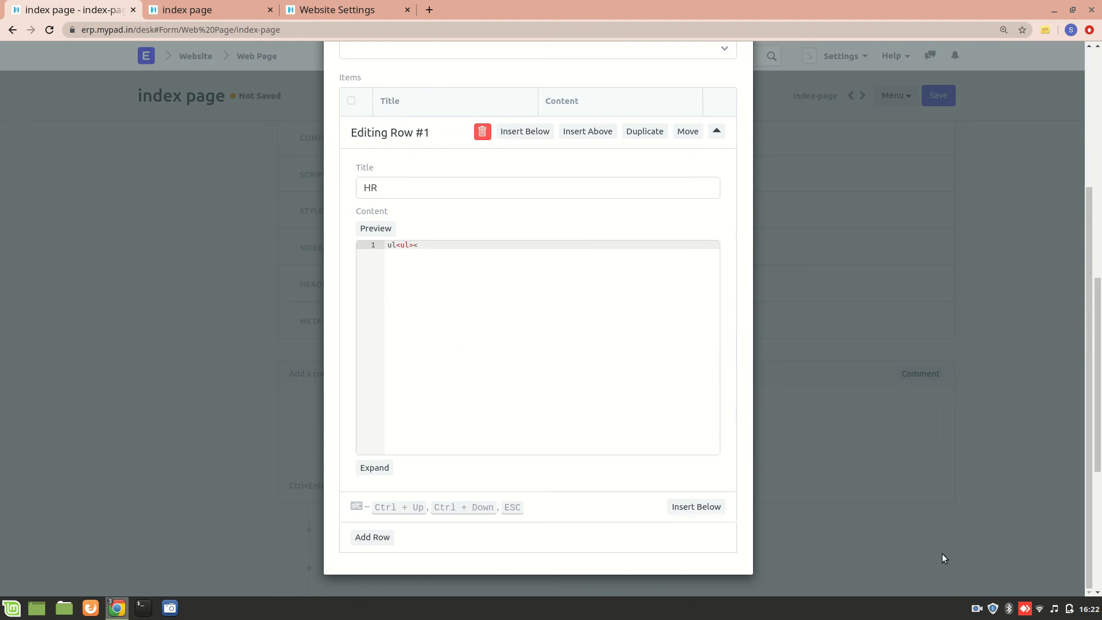
pyautogui.click(976, 608)
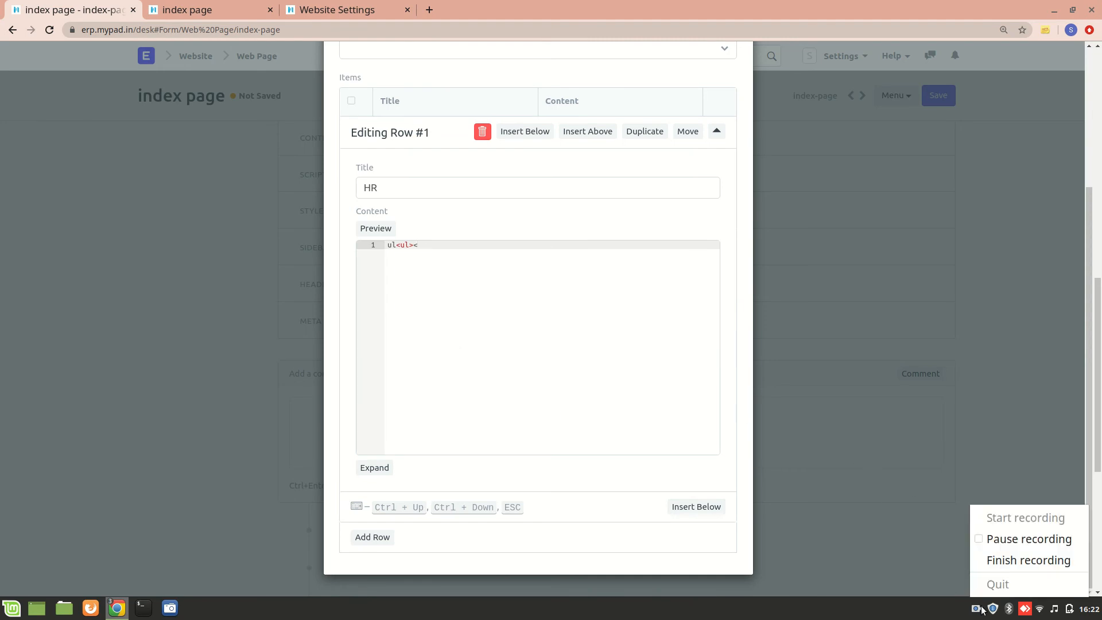
pyautogui.click(984, 545)
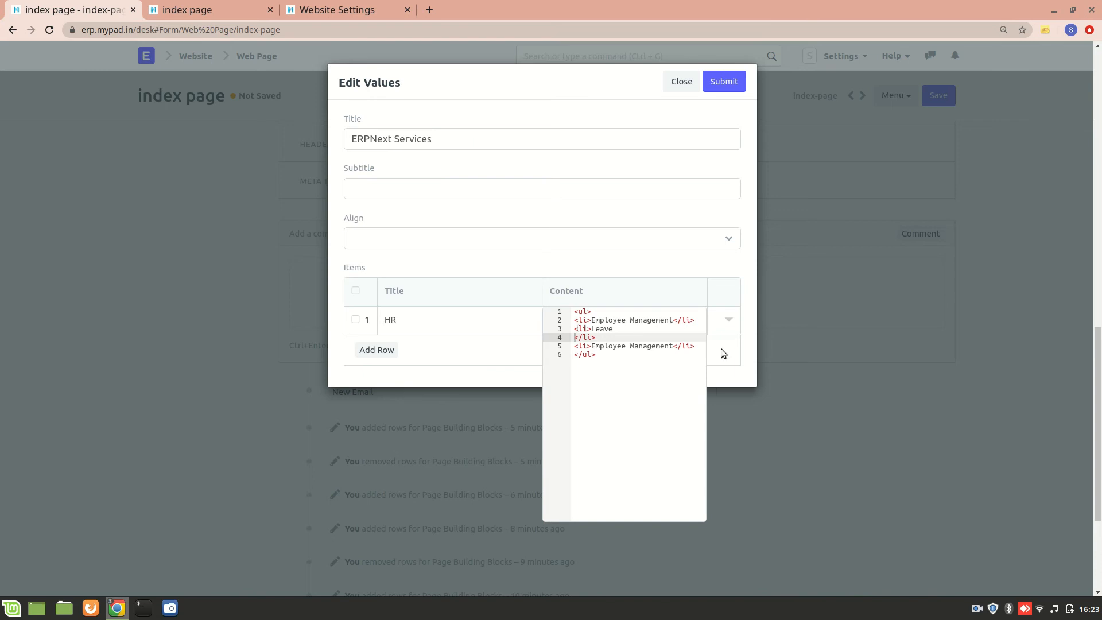
# Complete the HR content list with "Leave Management" and "Payroll Management" entries and submit the block values
pyautogui.write('Managee')
pyautogui.press('BackSpace')
pyautogui.write('ment')
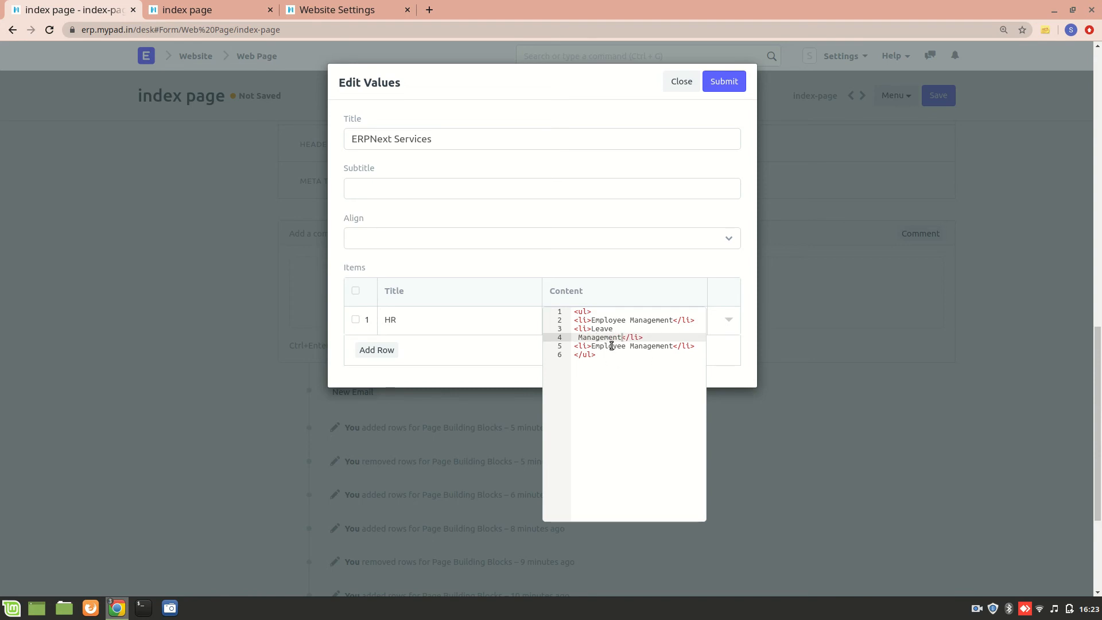
pyautogui.doubleClick(613, 347)
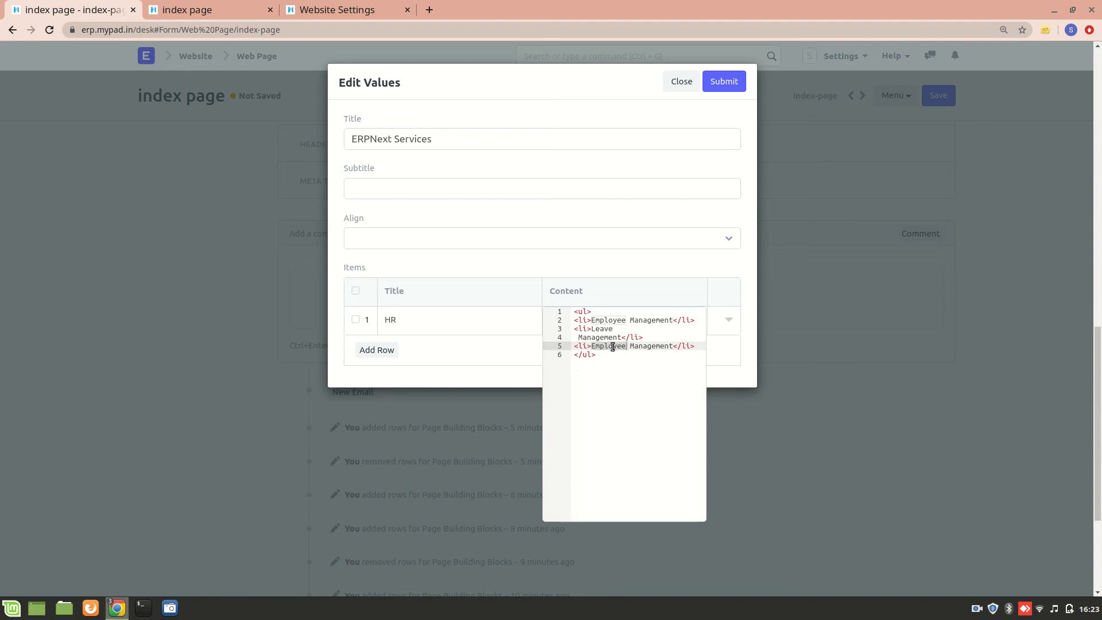
pyautogui.write('Payroll')
pyautogui.click(731, 82)
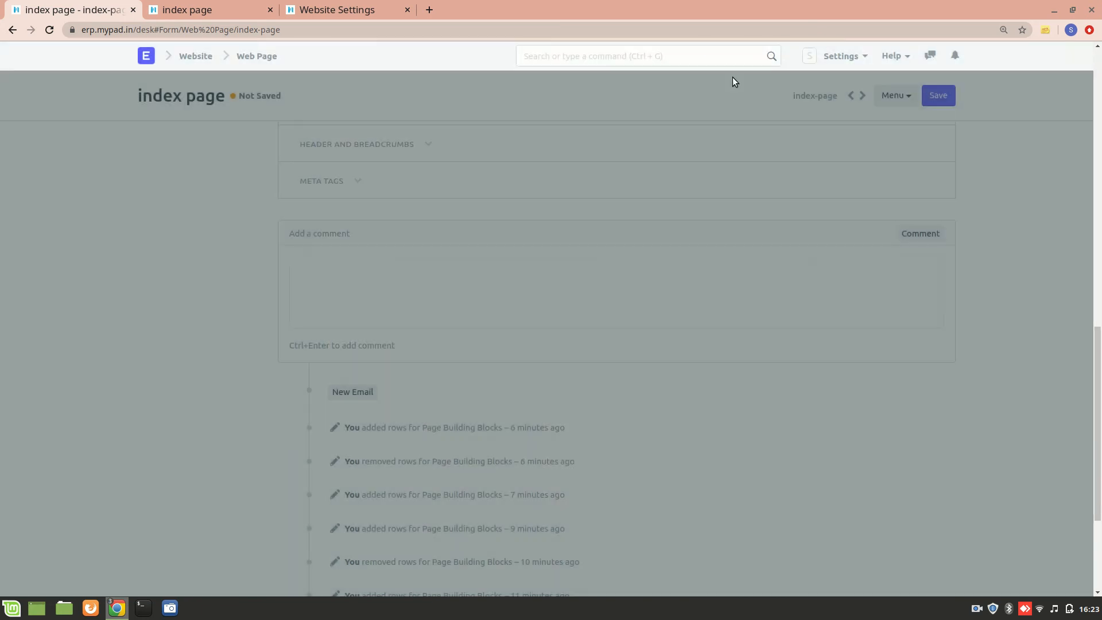
pyautogui.scroll(15, 680, 141)
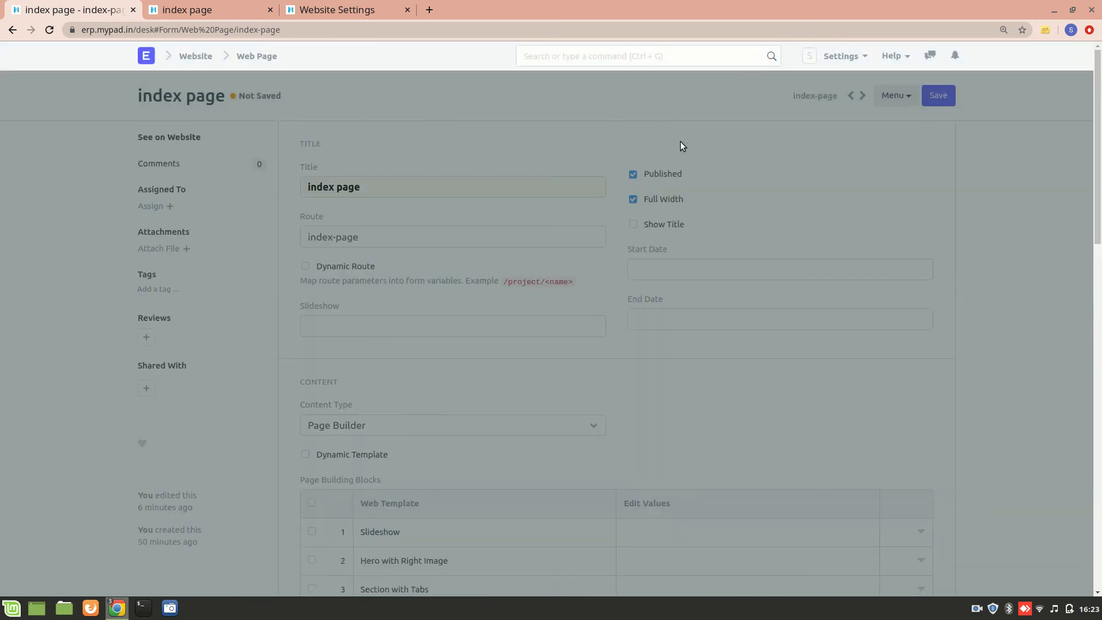
pyautogui.scroll(-8, 590, 264)
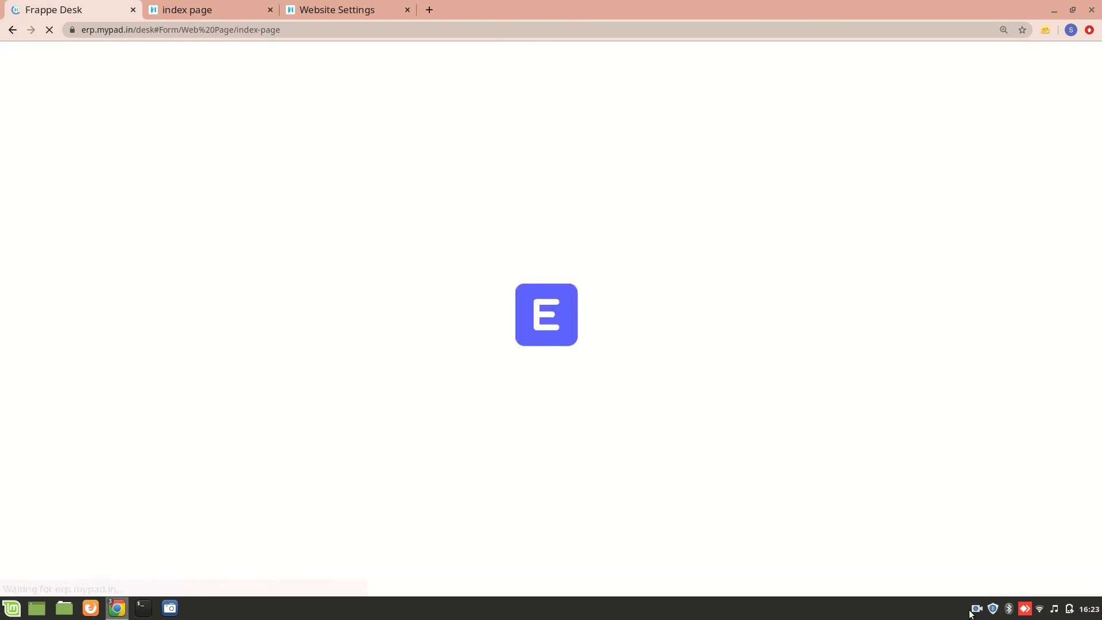
pyautogui.click(977, 608)
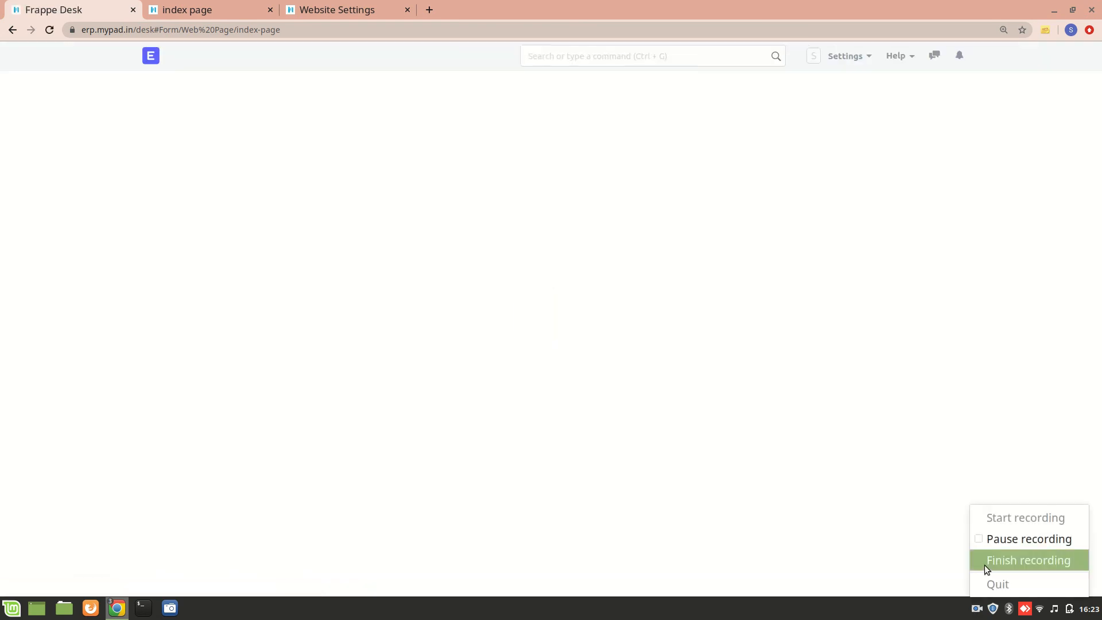
pyautogui.click(987, 543)
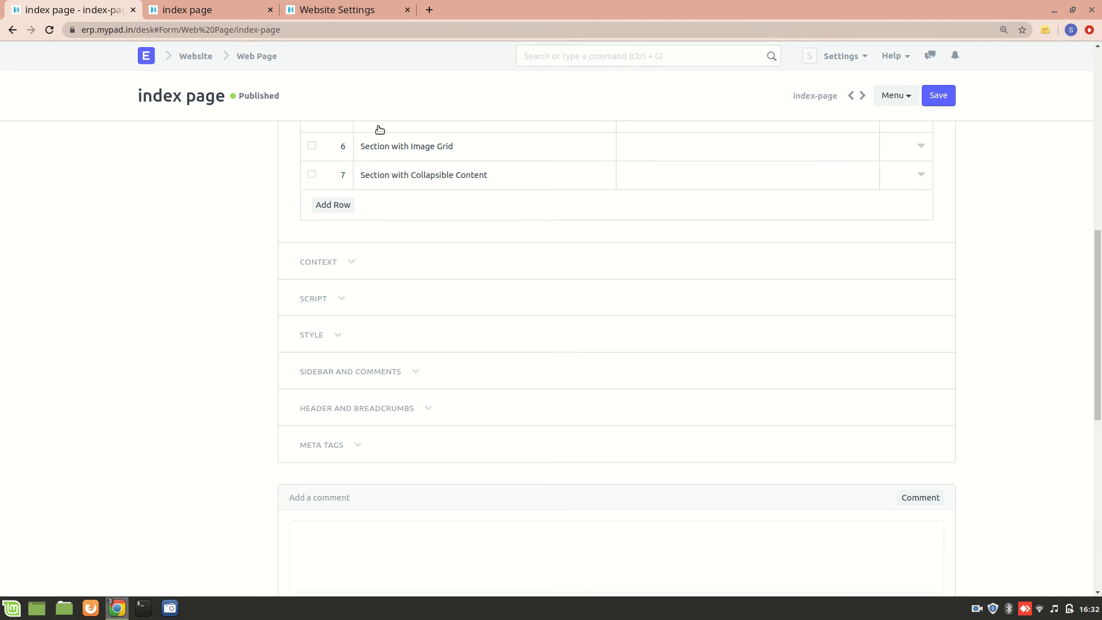
# View the published index page and expand the HR, CRM and Education items of the Consultation section to check their lists
pyautogui.hotkey('ctrl', 'Tab')
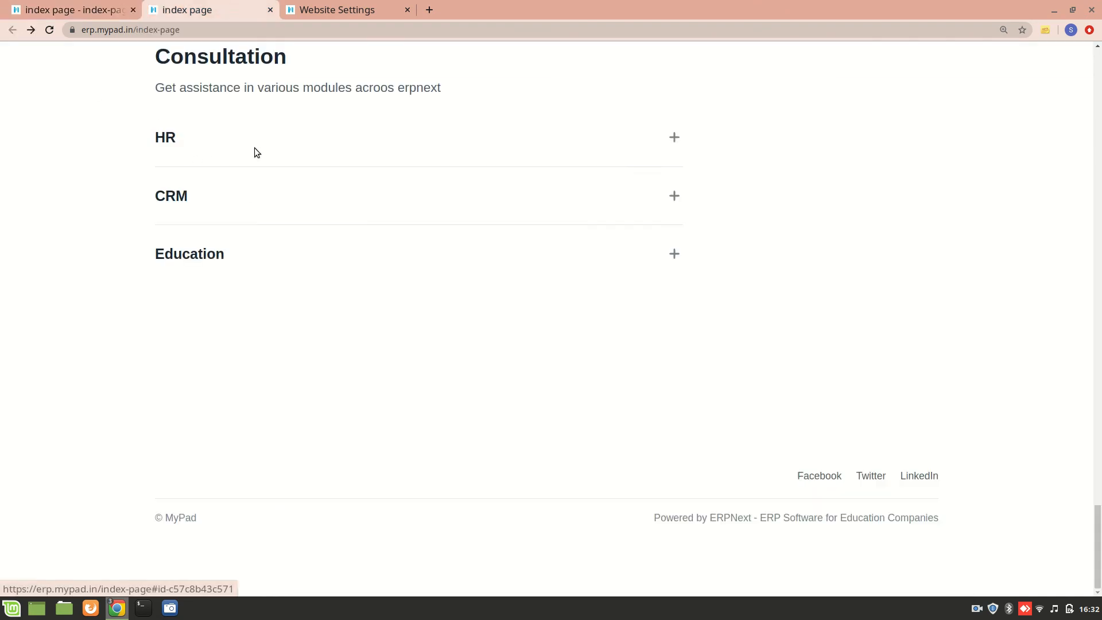
pyautogui.click(675, 137)
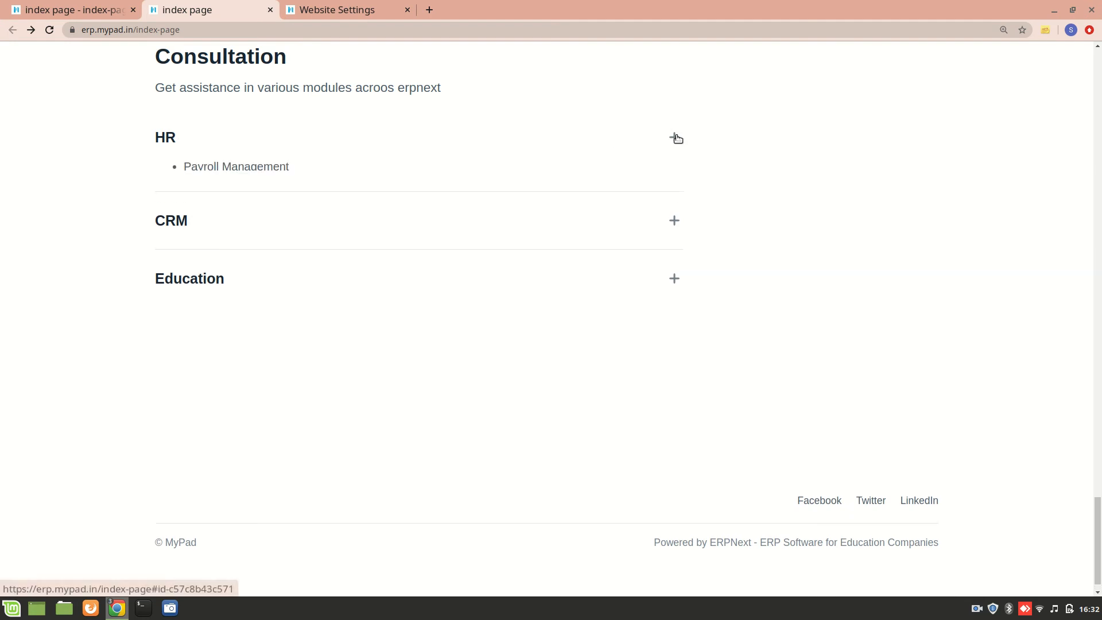
pyautogui.click(674, 284)
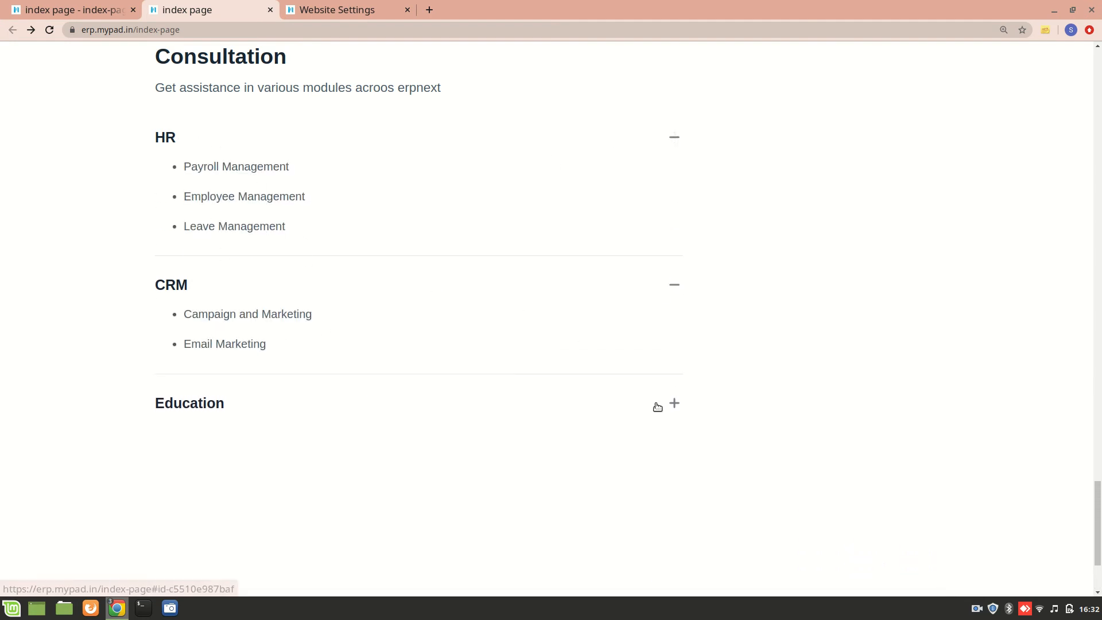
pyautogui.click(673, 403)
pyautogui.scroll(-2, 369, 478)
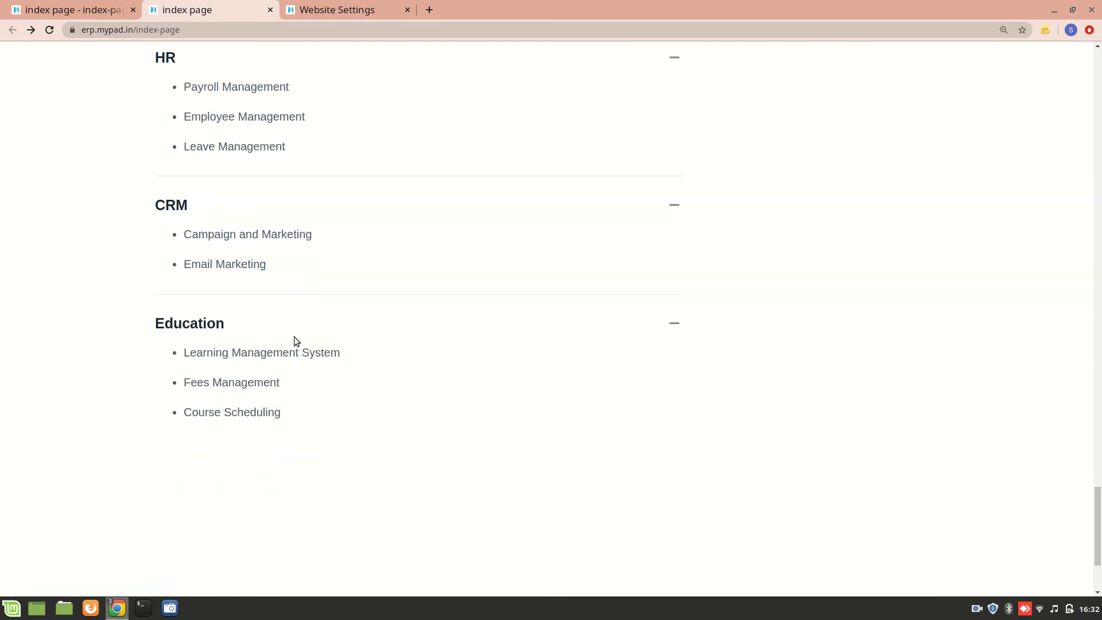
pyautogui.scroll(3, 174, 370)
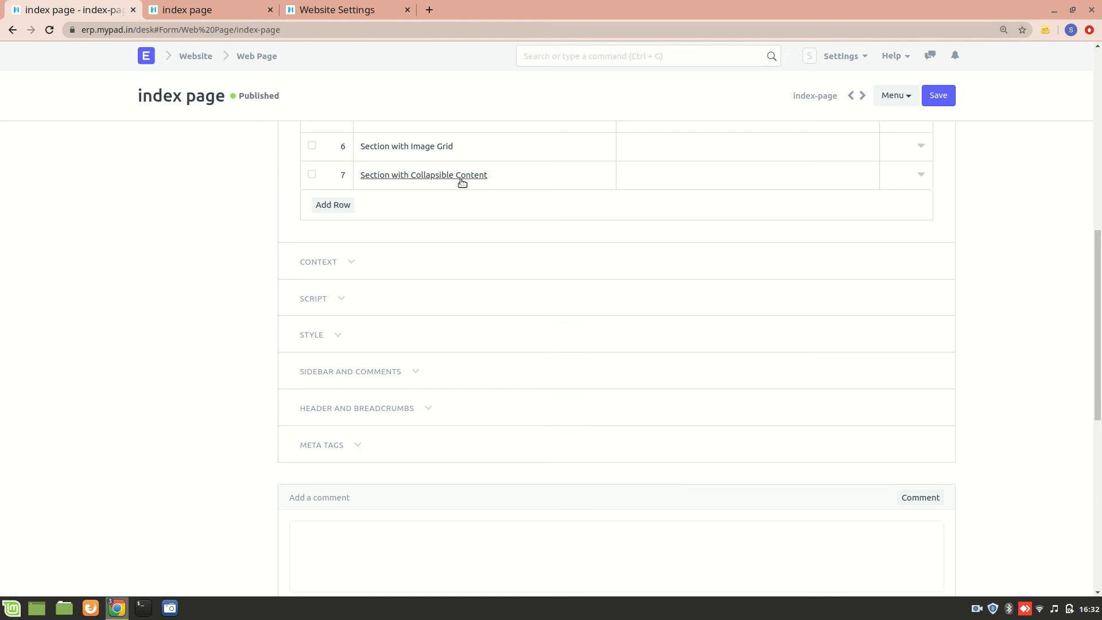
# Try to set the Consultation block's alignment to Center in the web page form, submit its values and reload the form
pyautogui.click(155, 6)
pyautogui.click(127, 5)
pyautogui.click(735, 166)
pyautogui.click(655, 174)
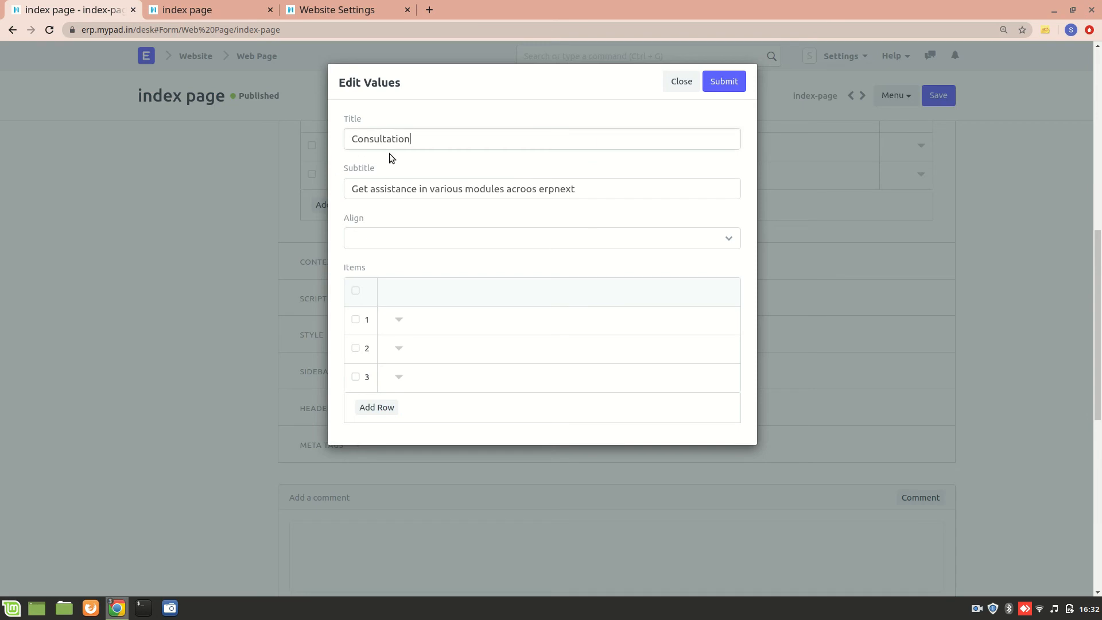
pyautogui.click(385, 244)
pyautogui.click(398, 269)
pyautogui.click(402, 347)
pyautogui.click(384, 408)
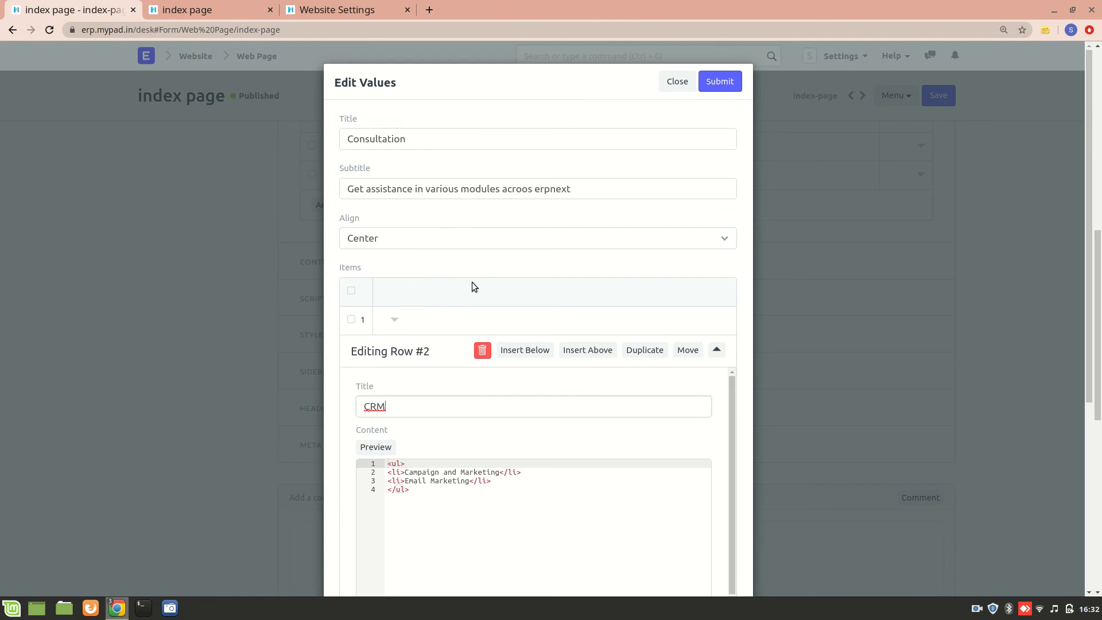
pyautogui.click(719, 80)
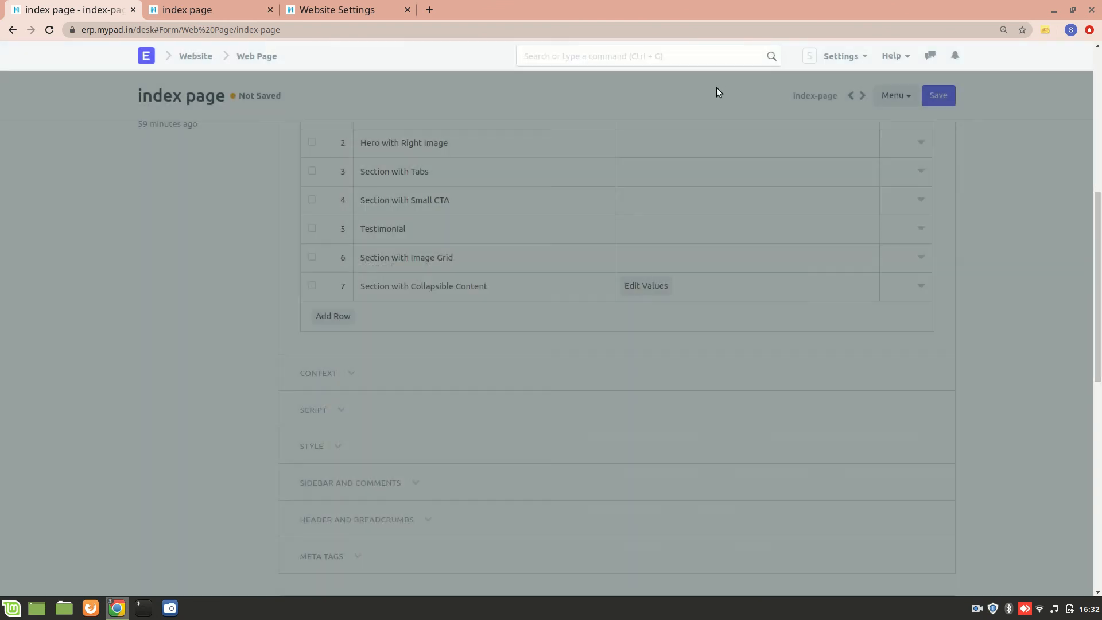
pyautogui.scroll(3, 505, 121)
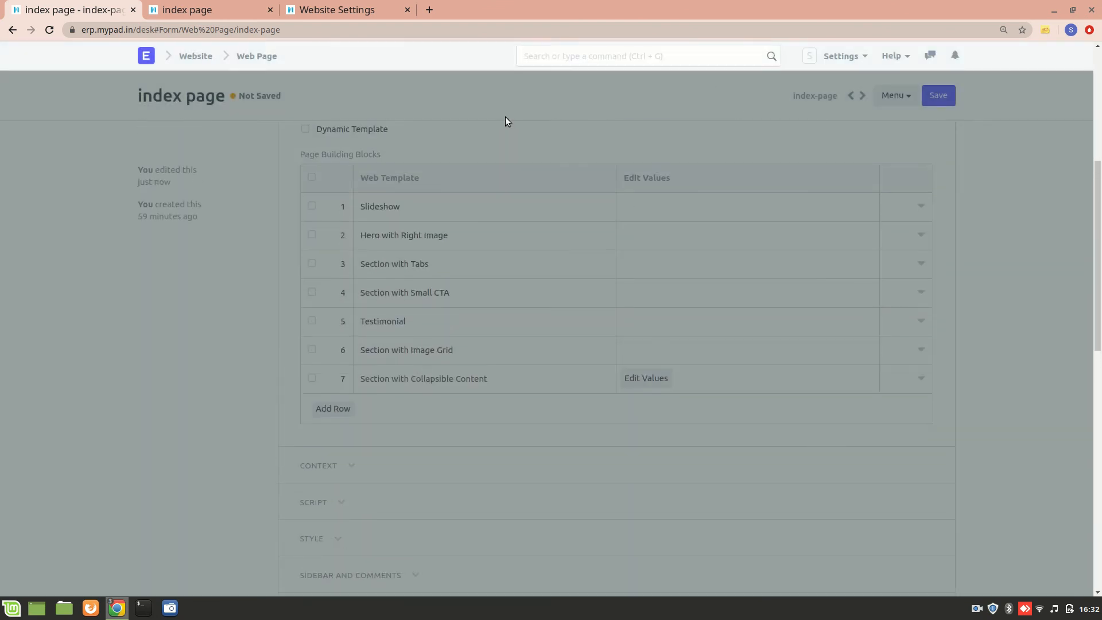
pyautogui.hotkey('ctrl', 'r')
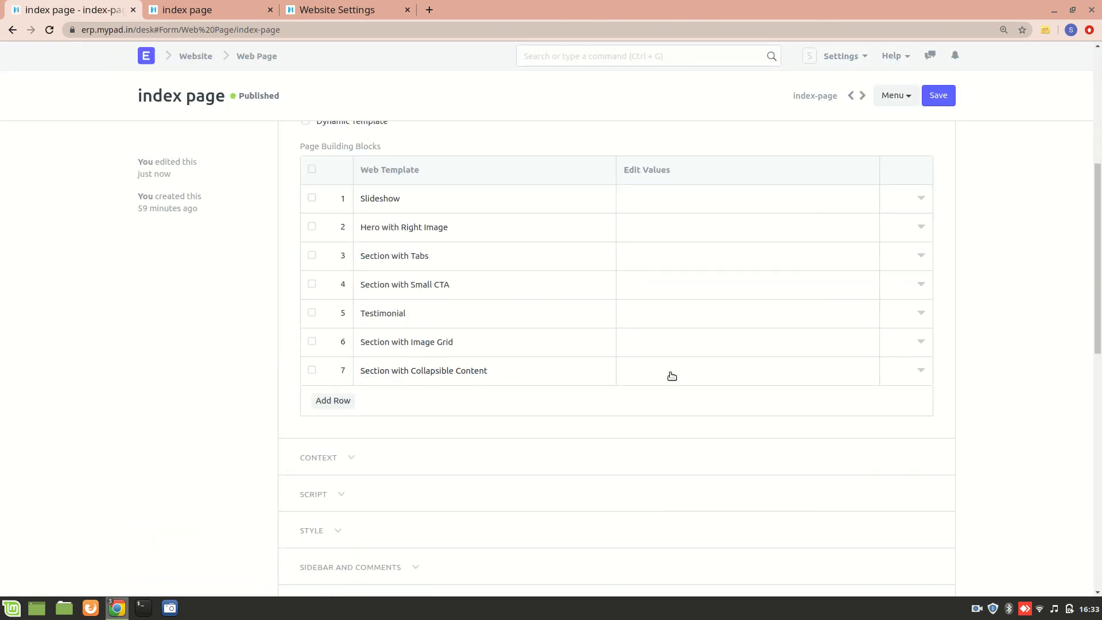
# Set the Consultation block's alignment to Center, submit its values, save the index page and return to the published page
pyautogui.click(654, 371)
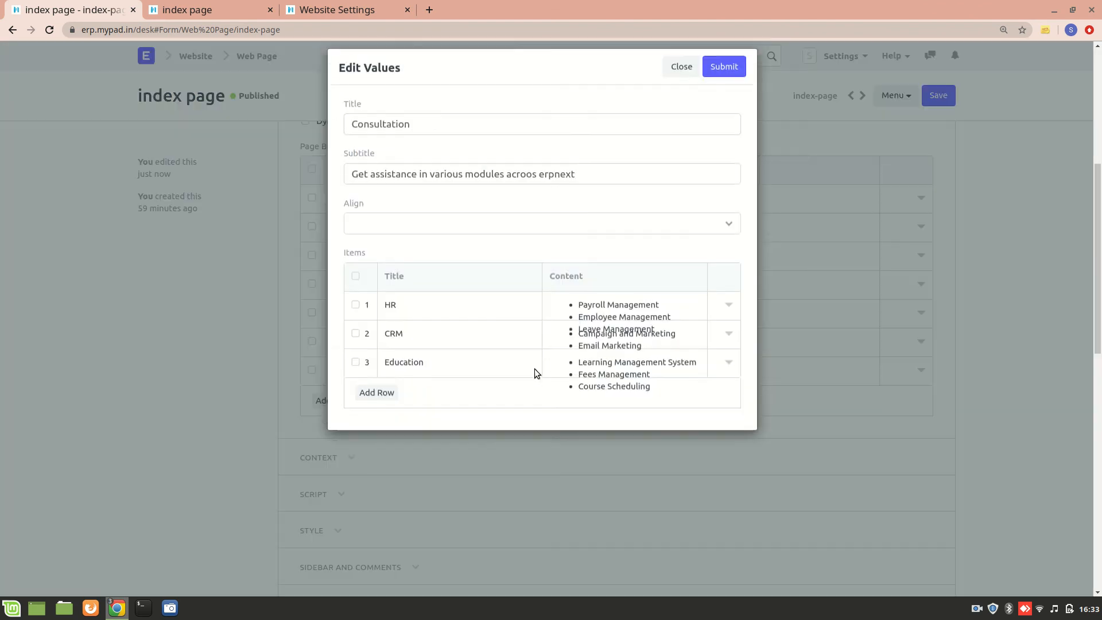
pyautogui.click(490, 242)
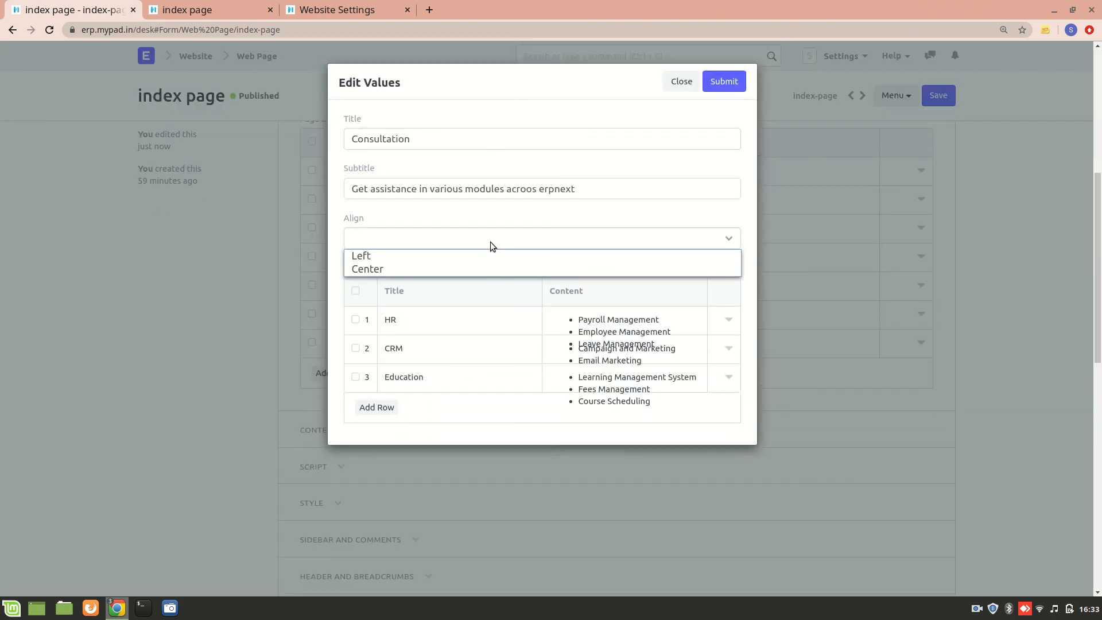
pyautogui.click(485, 273)
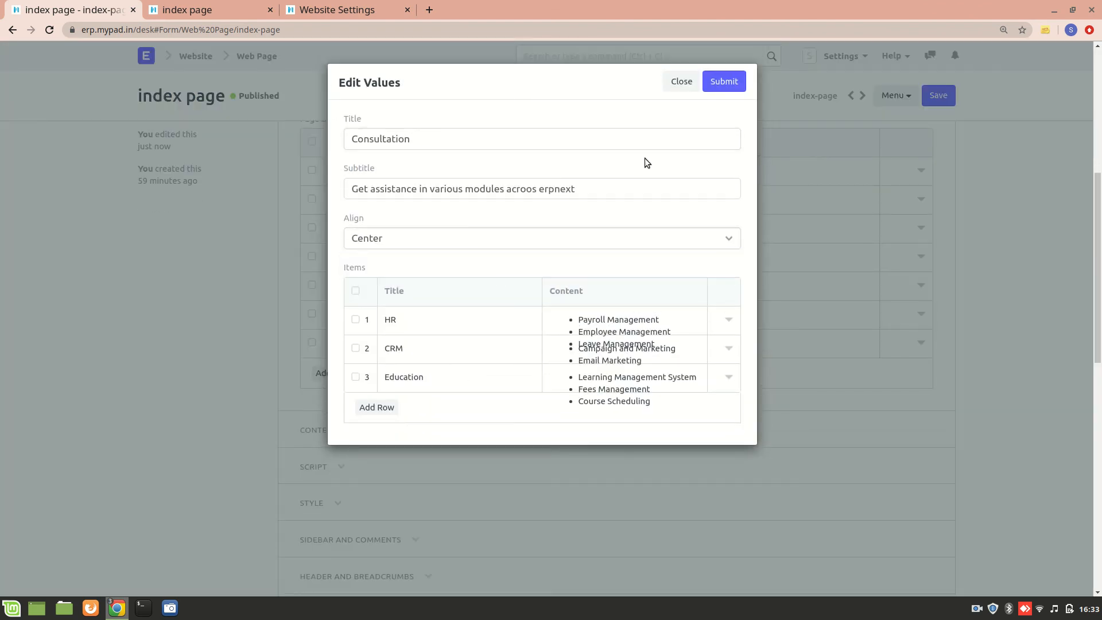
pyautogui.click(739, 82)
pyautogui.click(939, 94)
pyautogui.click(171, 9)
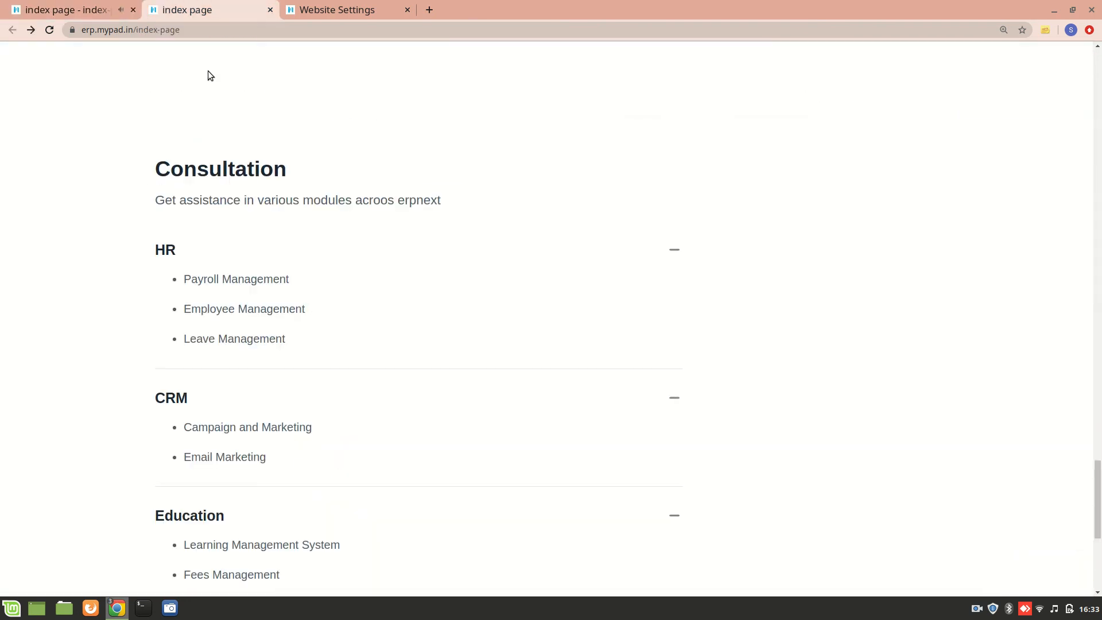
# Reload the published index page and expand the HR and CRM items of the Consultation section to check the centered layout
pyautogui.press('F5')
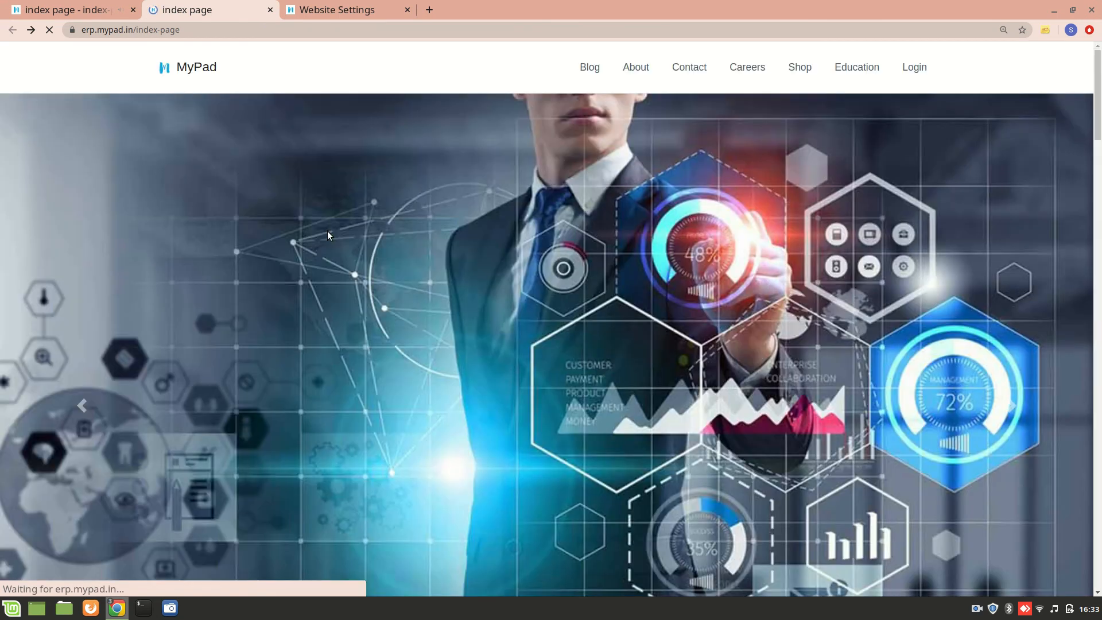
pyautogui.scroll(-2, 271, 245)
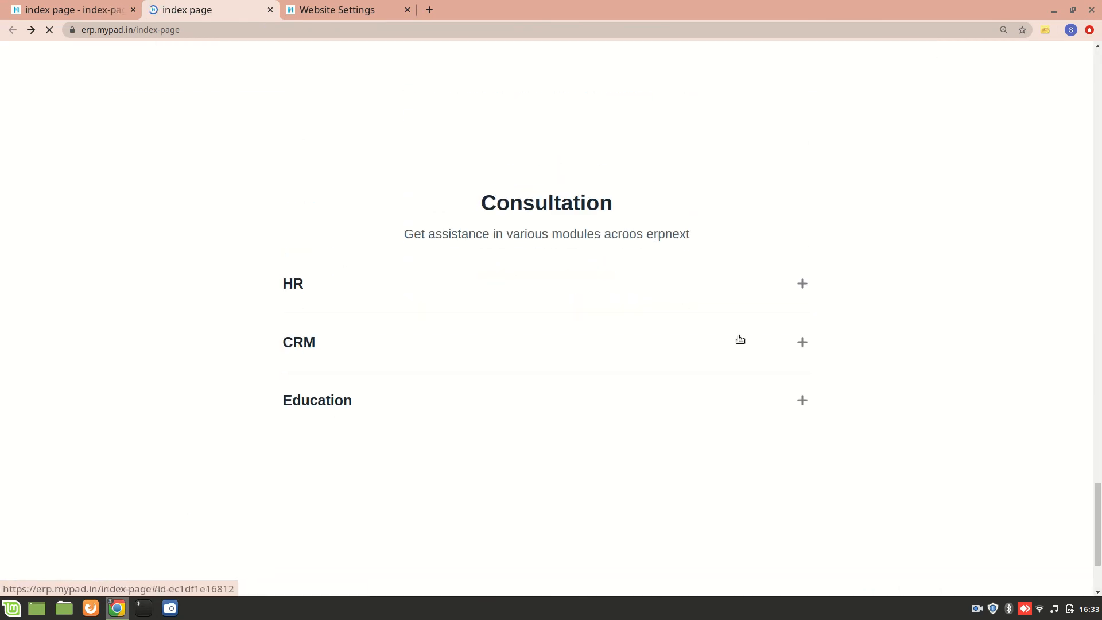
pyautogui.click(801, 284)
pyautogui.click(800, 432)
pyautogui.scroll(-5, 801, 439)
pyautogui.scroll(20, 801, 441)
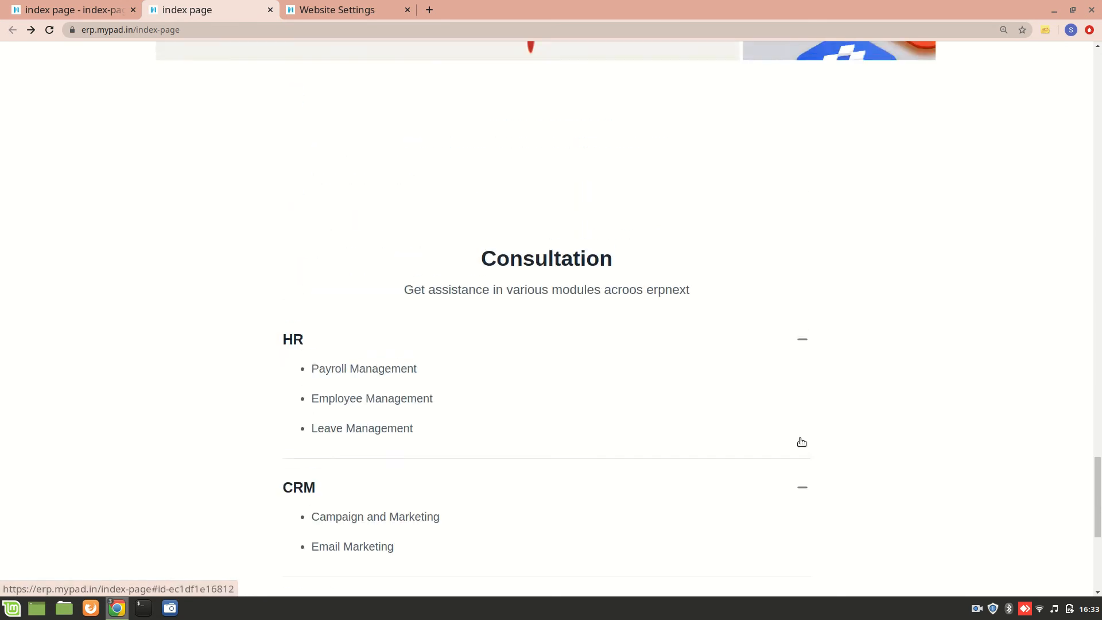
# Review the whole published index page from the slideshow to the footer, including the CRM and Education tabs of the training videos
pyautogui.scroll(10, 800, 442)
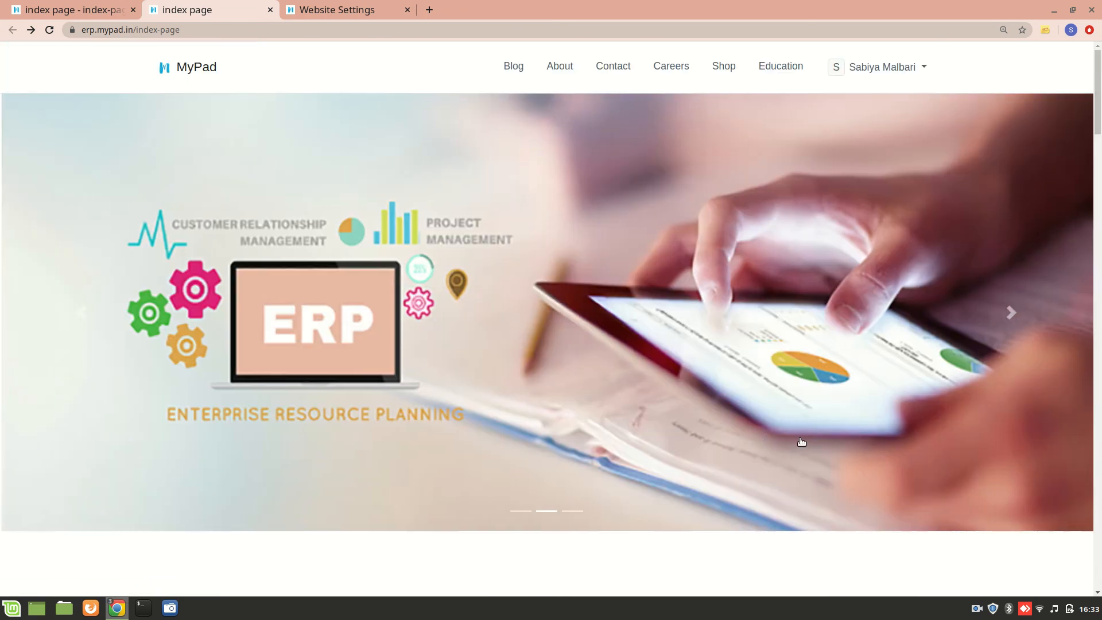
pyautogui.scroll(-9, 599, 361)
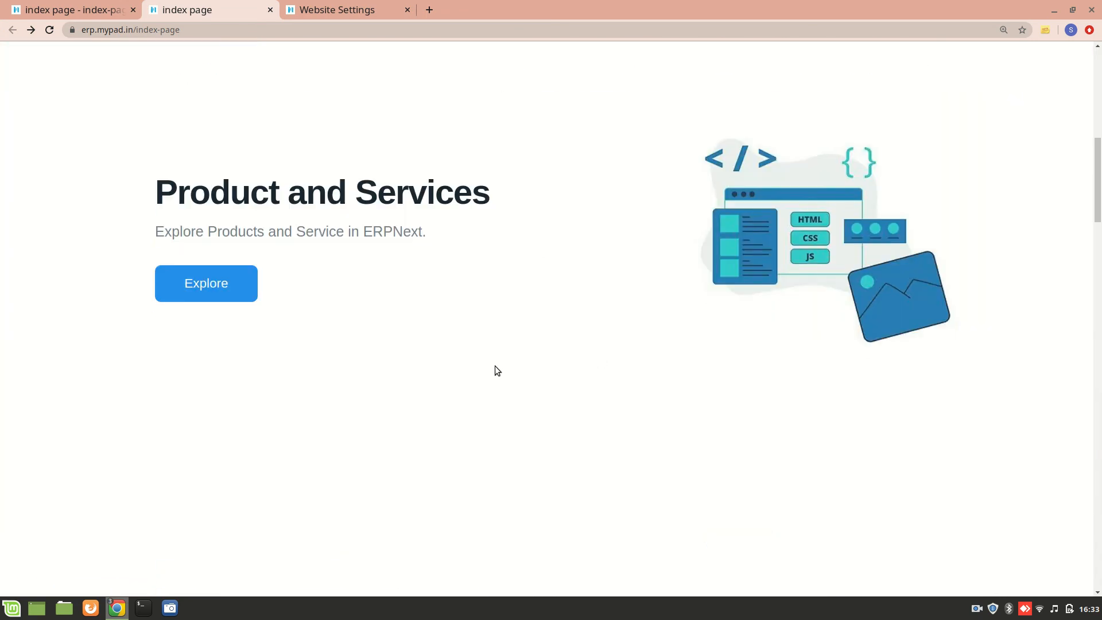
pyautogui.scroll(-8, 495, 367)
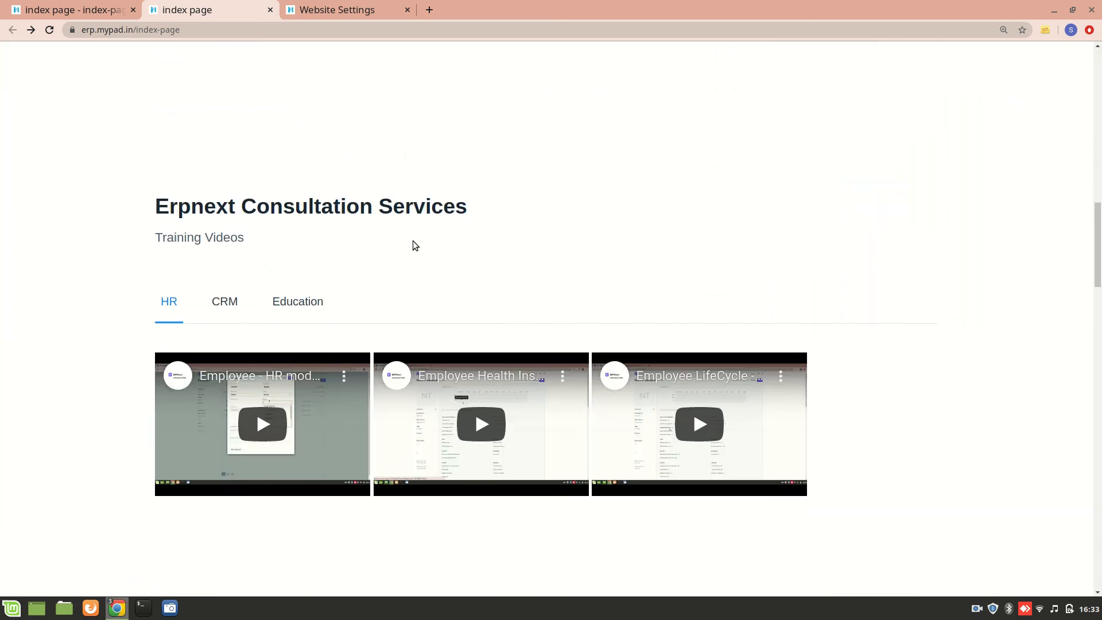
pyautogui.click(223, 301)
pyautogui.click(286, 303)
pyautogui.scroll(-3, 167, 298)
pyautogui.scroll(-5, 167, 298)
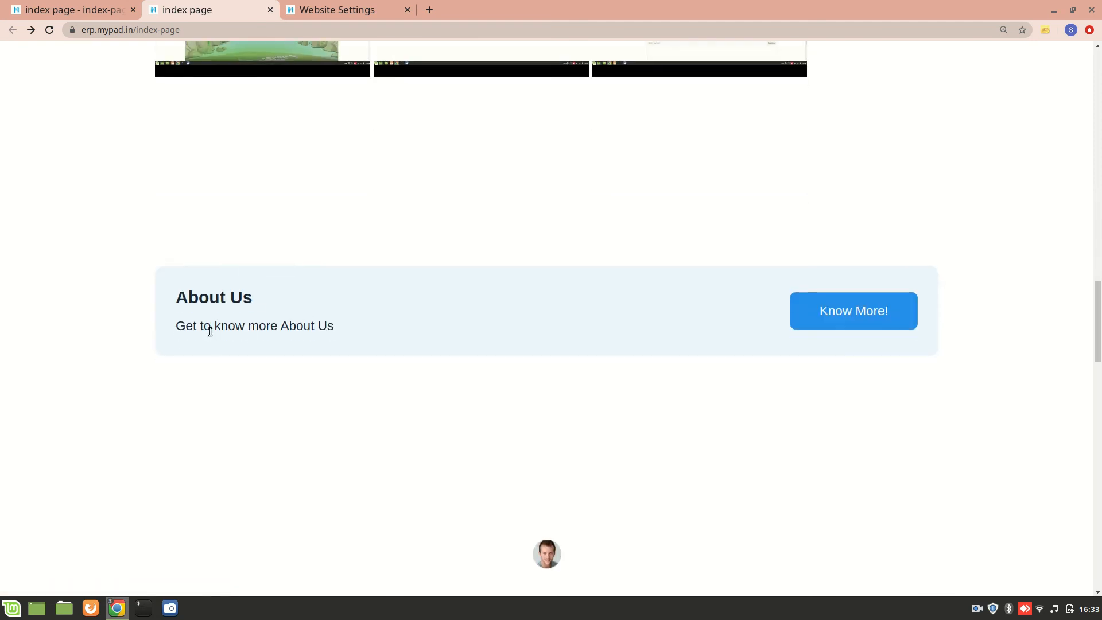
pyautogui.scroll(-6, 210, 332)
pyautogui.scroll(-8, 436, 278)
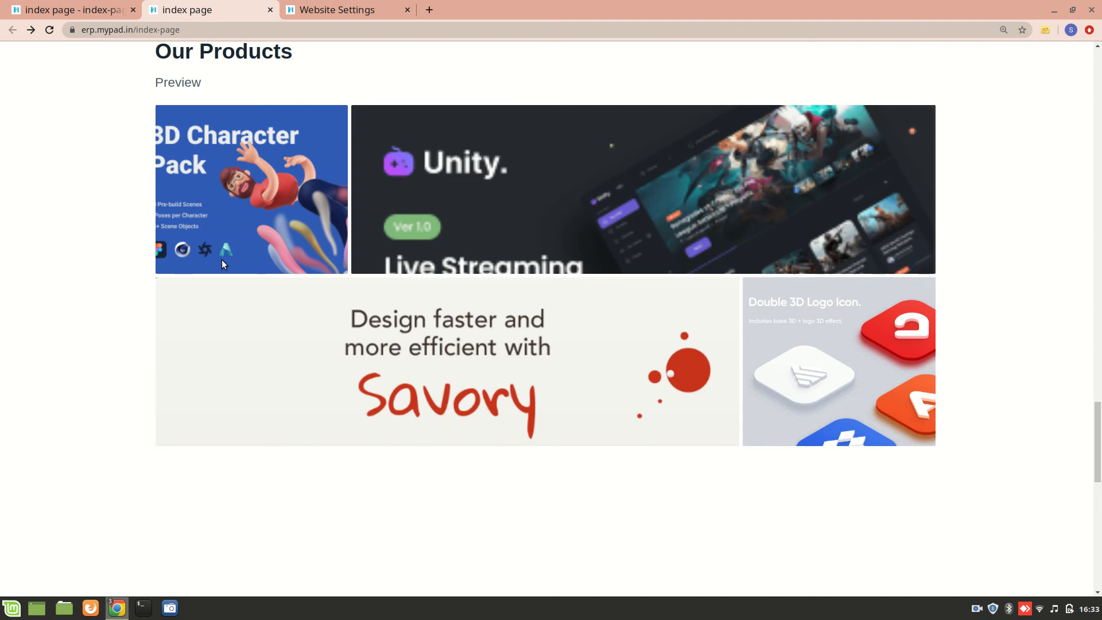
pyautogui.scroll(-6, 323, 329)
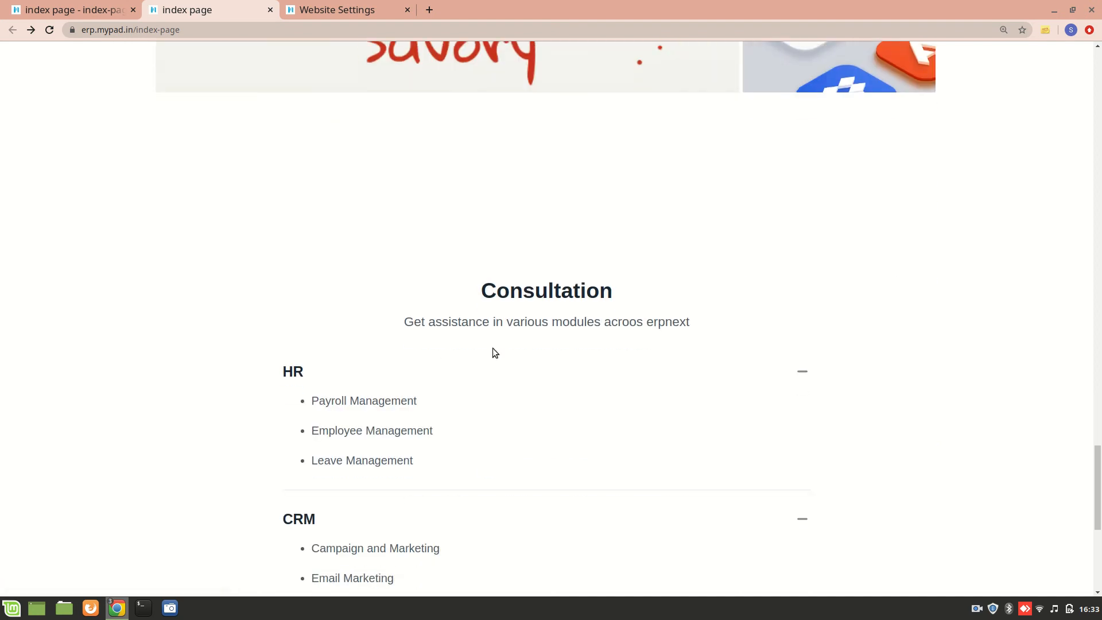
pyautogui.scroll(-7, 501, 296)
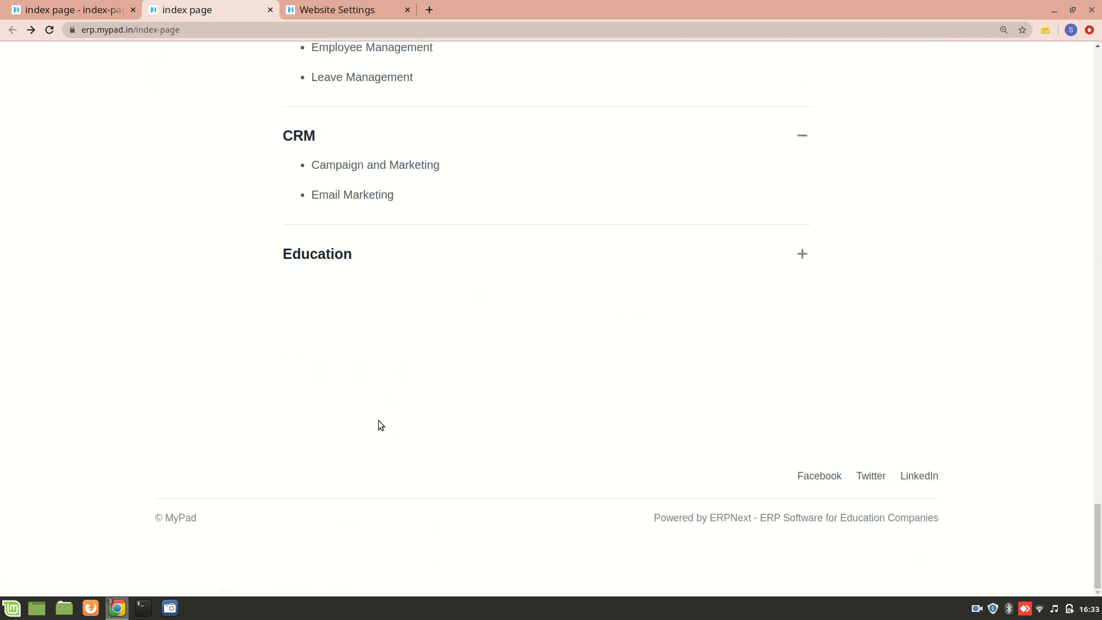
# Add an eighth building block row to the index page's web page form with the "Section with CTA" template
pyautogui.click(26, 3)
pyautogui.click(338, 381)
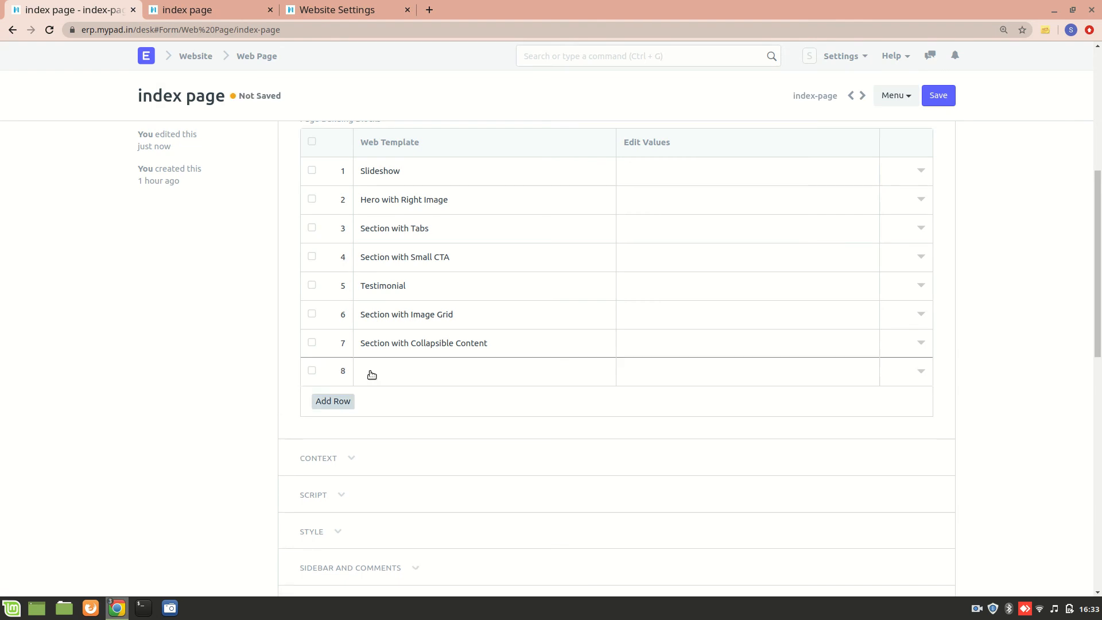
pyautogui.click(428, 372)
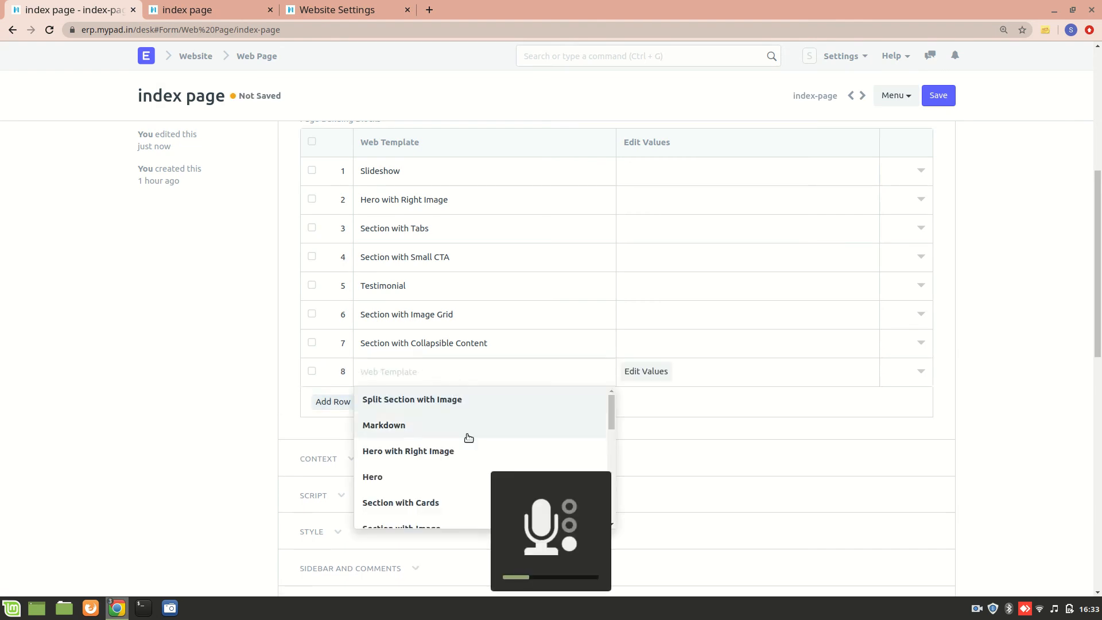
pyautogui.scroll(-1, 465, 441)
pyautogui.scroll(-1, 465, 441)
pyautogui.scroll(-1, 466, 440)
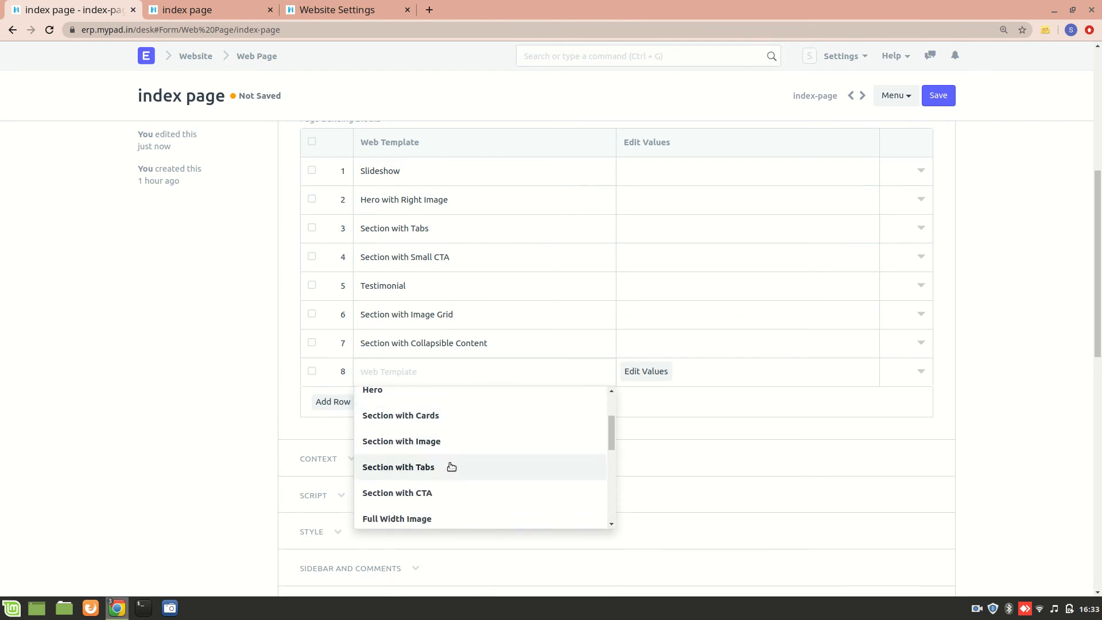
pyautogui.scroll(-1, 451, 466)
pyautogui.scroll(-5, 451, 466)
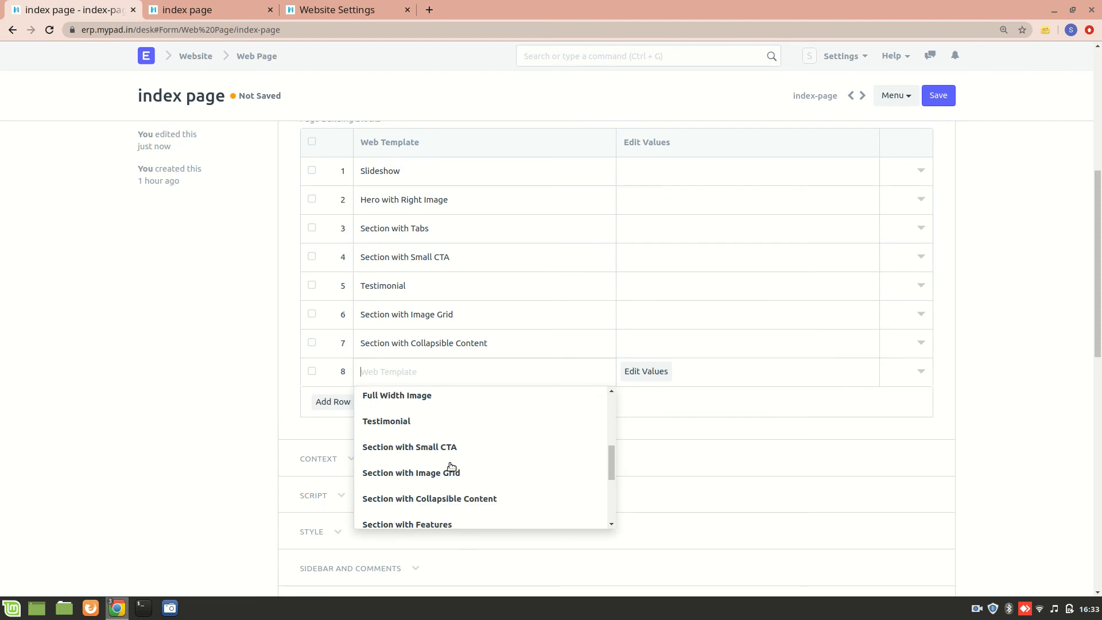
pyautogui.scroll(-6, 450, 489)
pyautogui.scroll(6, 454, 487)
pyautogui.scroll(3, 436, 484)
pyautogui.scroll(-2, 422, 505)
pyautogui.click(428, 410)
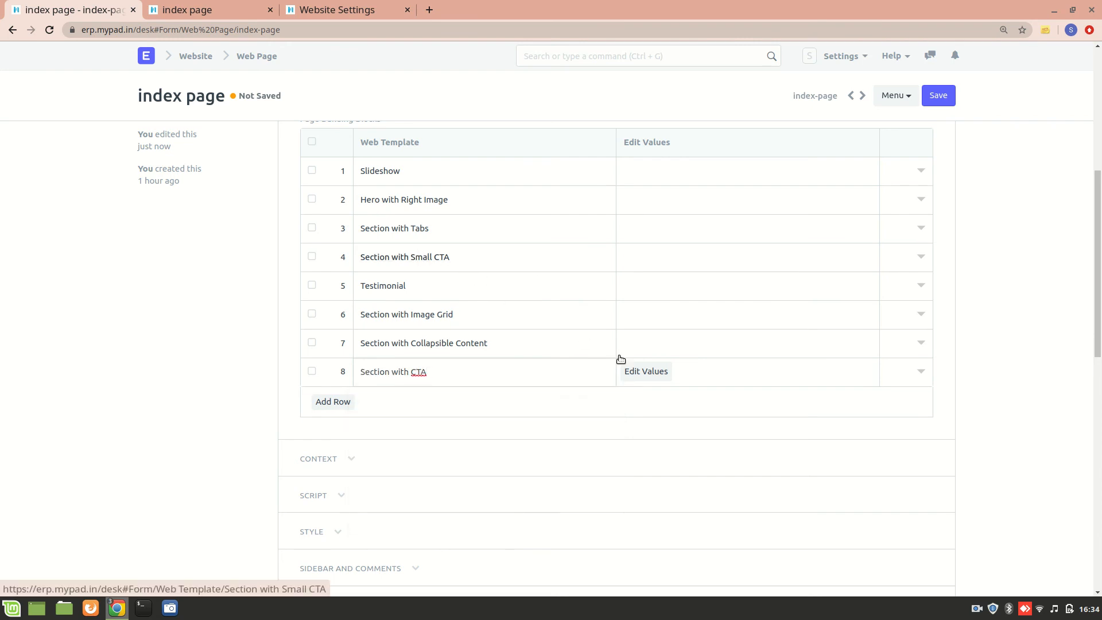
# Set the CTA block's title to "Contact us for Appointment" and its subtitle to "If you want a free demo,do contact."
pyautogui.click(646, 372)
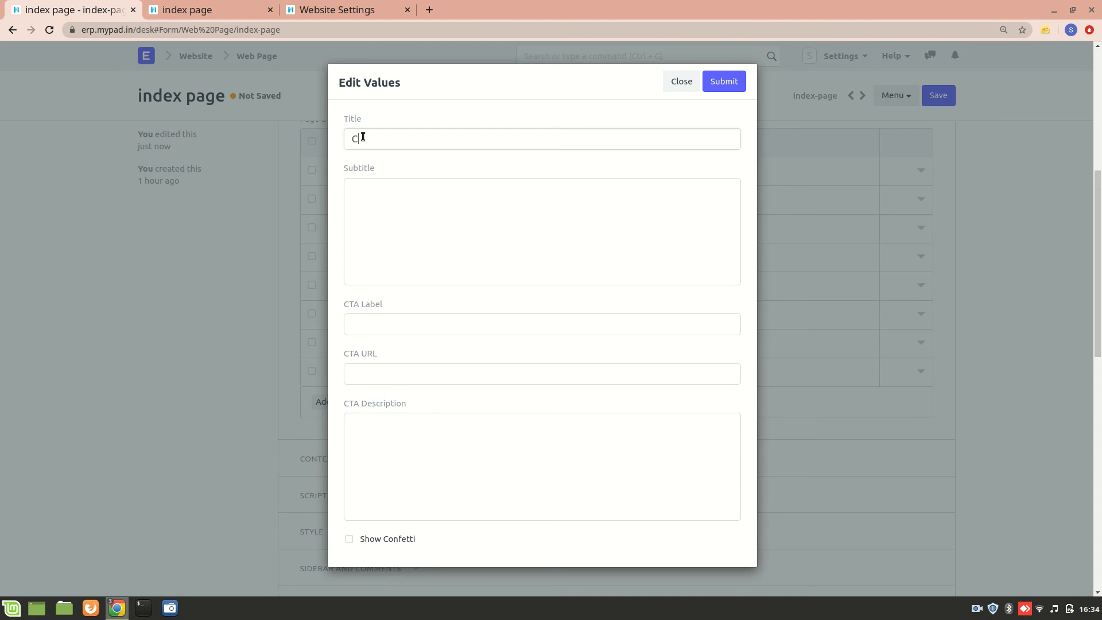
pyautogui.write('Contact us for Appou')
pyautogui.write('ntment')
pyautogui.click(374, 203)
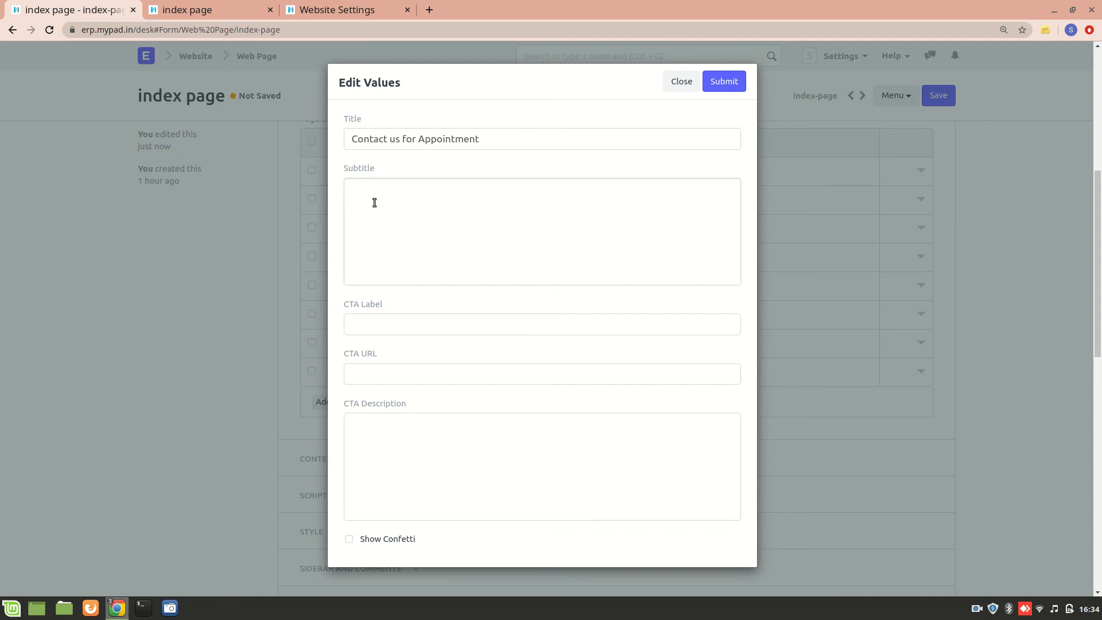
pyautogui.write('If you want a free demo,do contact.')
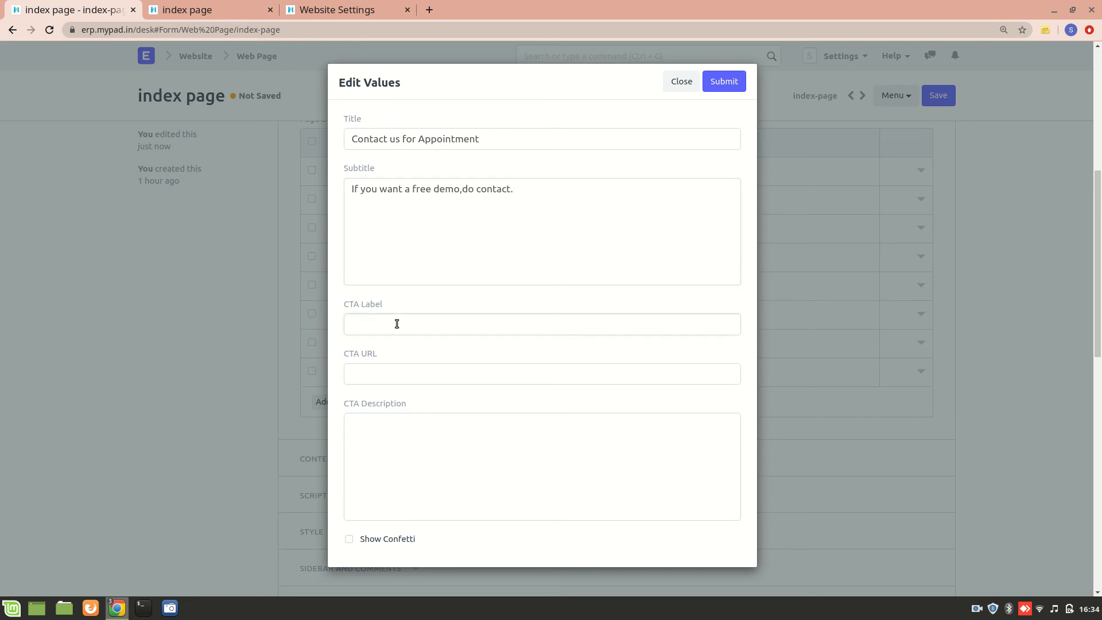
# Set the CTA label "Contact", URL "/contact" and description "get to know more about our service", submit the values and save the page
pyautogui.write('Contact')
pyautogui.click(390, 382)
pyautogui.write('/contact')
pyautogui.click(404, 440)
pyautogui.write('get')
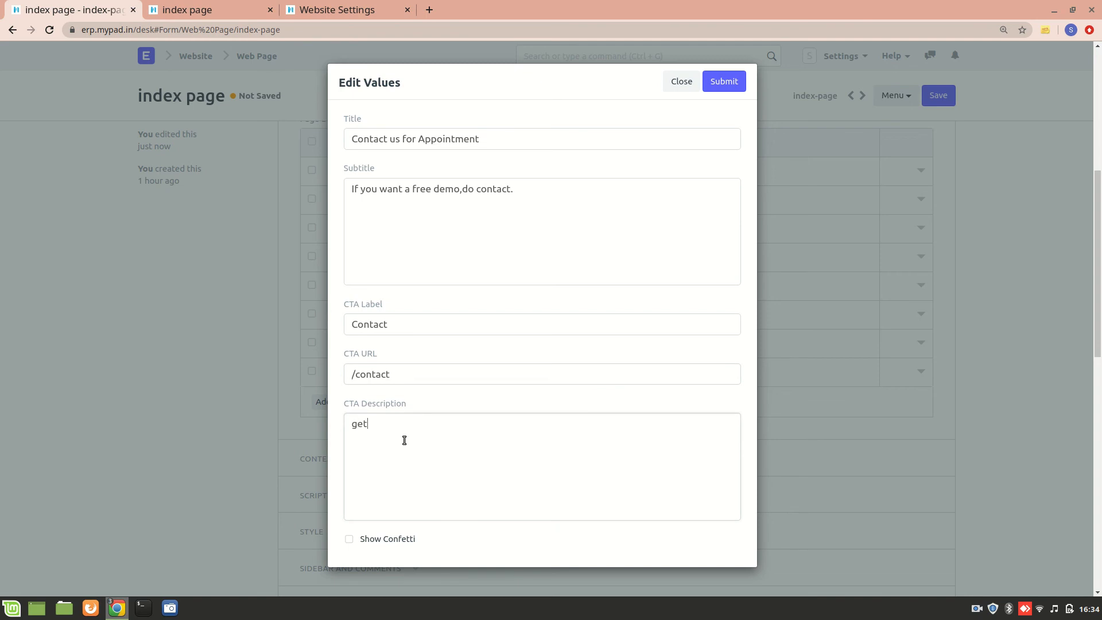
pyautogui.write(' to know more about us')
pyautogui.click(405, 509)
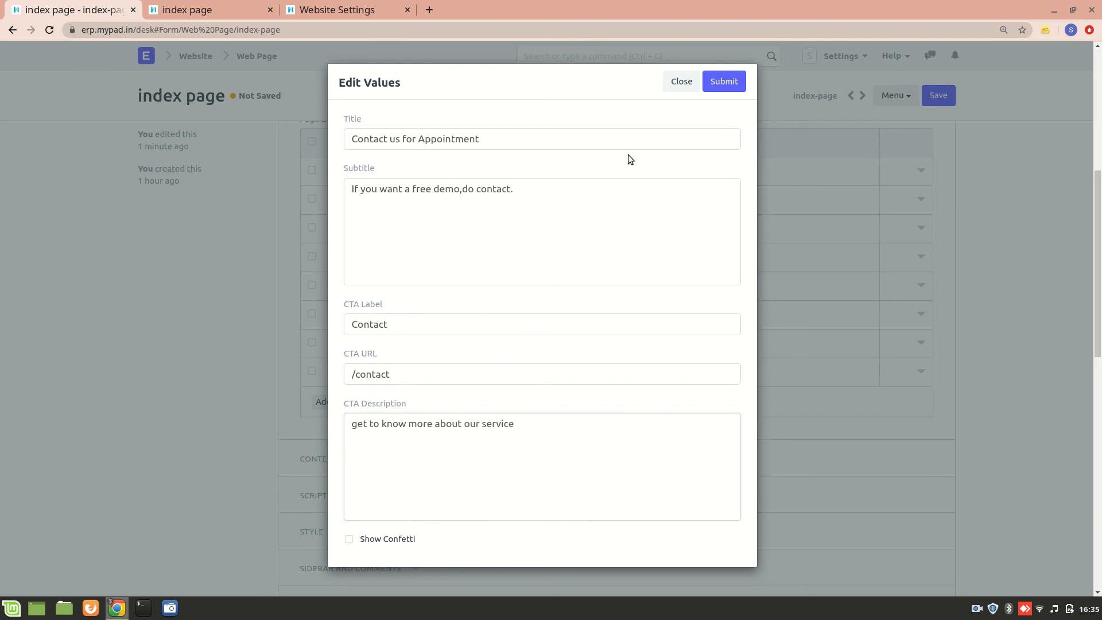
pyautogui.click(724, 80)
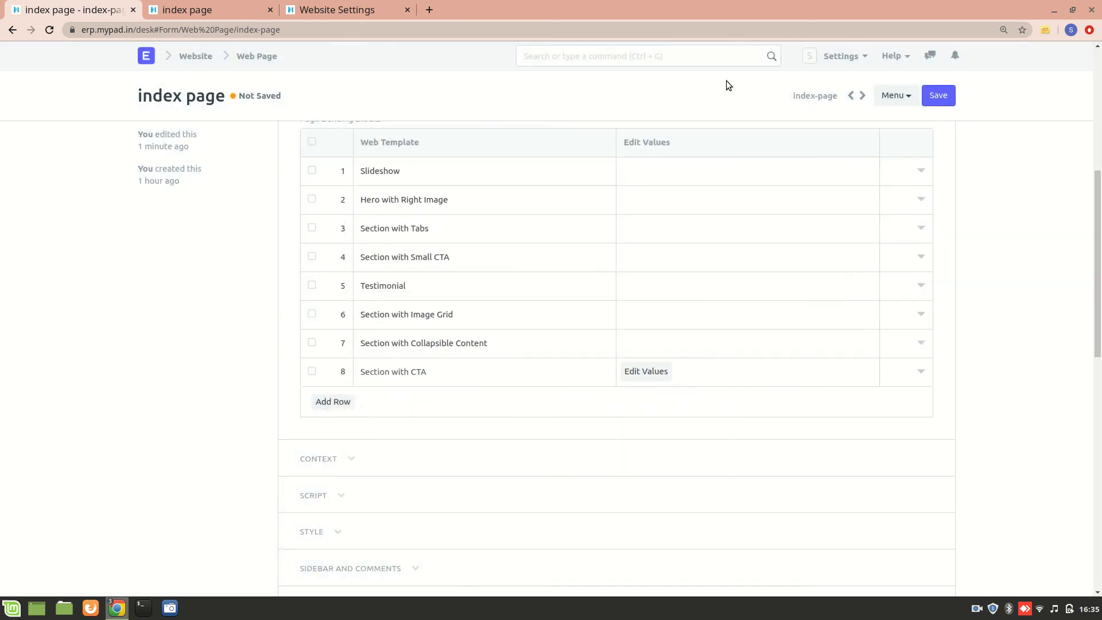
pyautogui.click(937, 94)
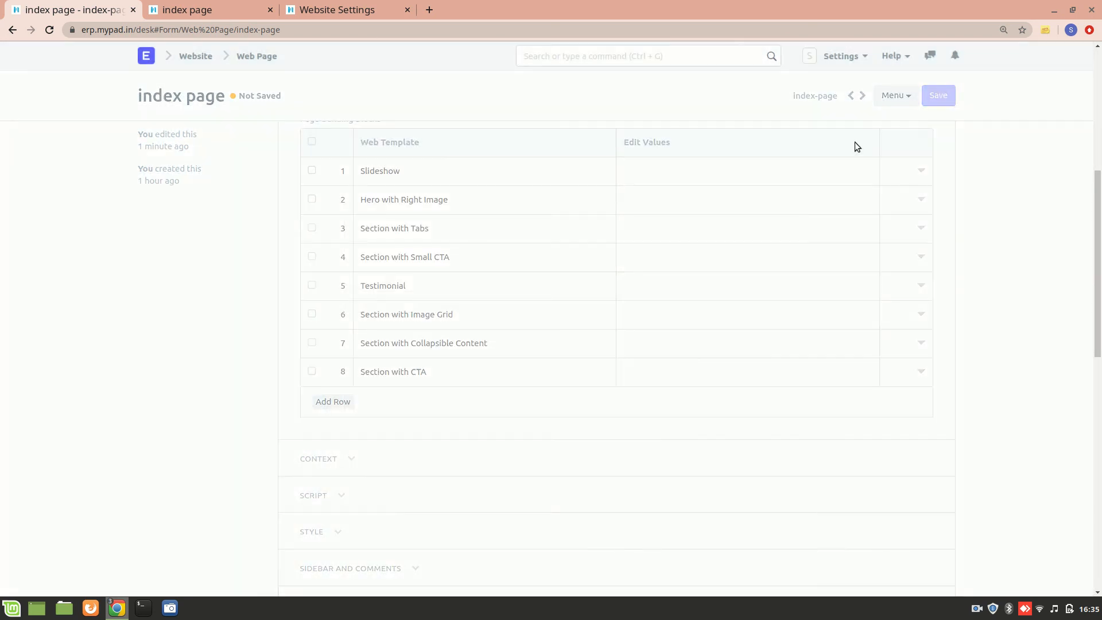
# Reload the published index page, check the new contact section, follow its Contact link and return to the index page
pyautogui.click(167, 8)
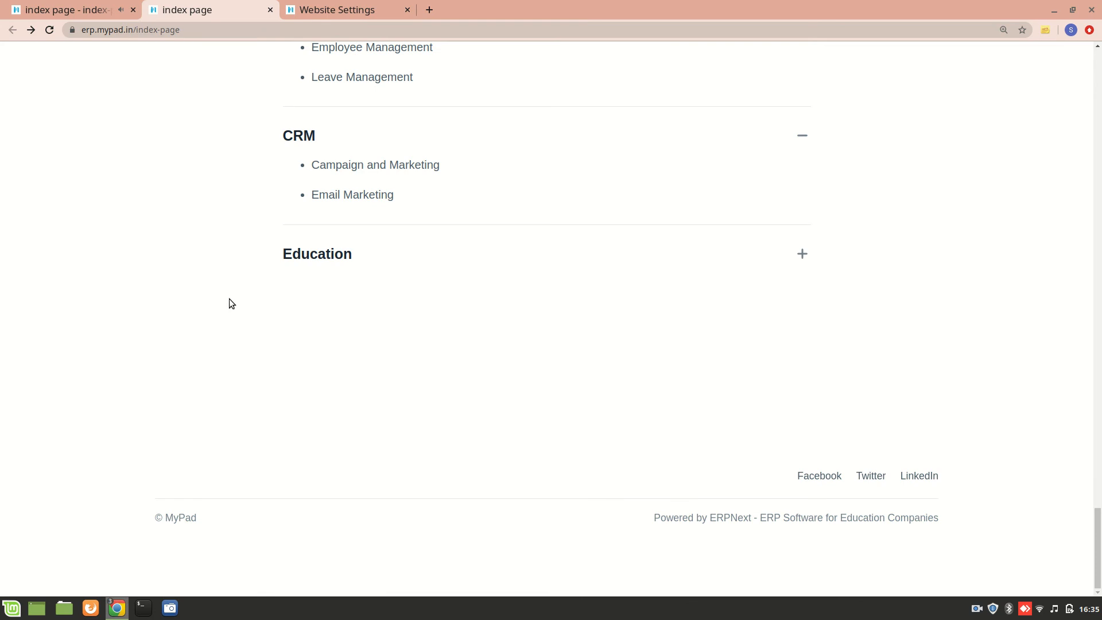
pyautogui.press('F5')
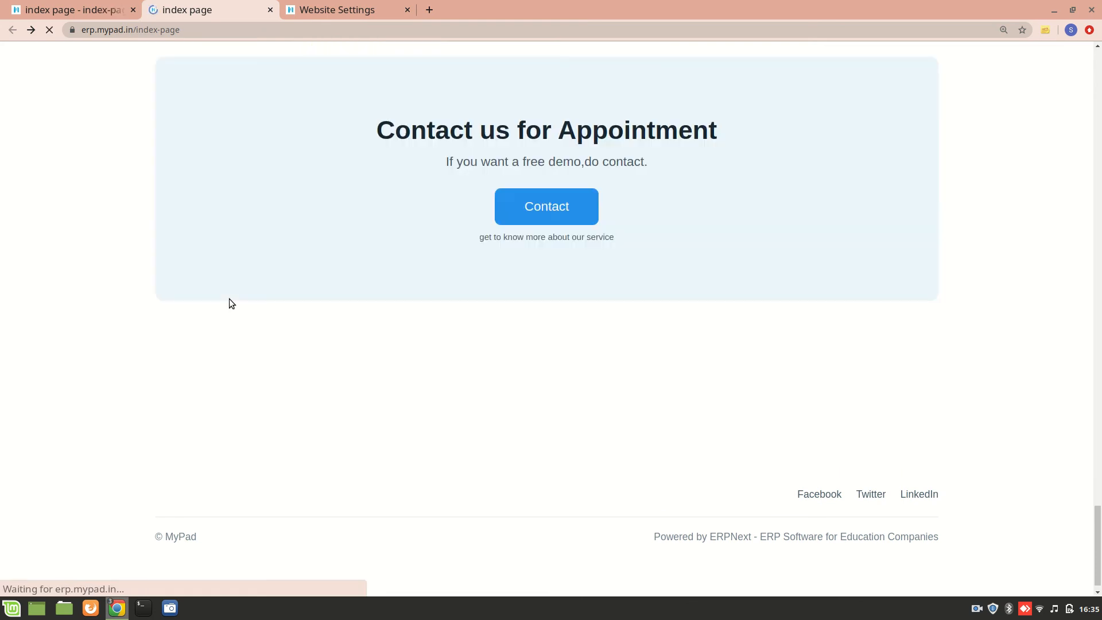
pyautogui.scroll(2, 396, 198)
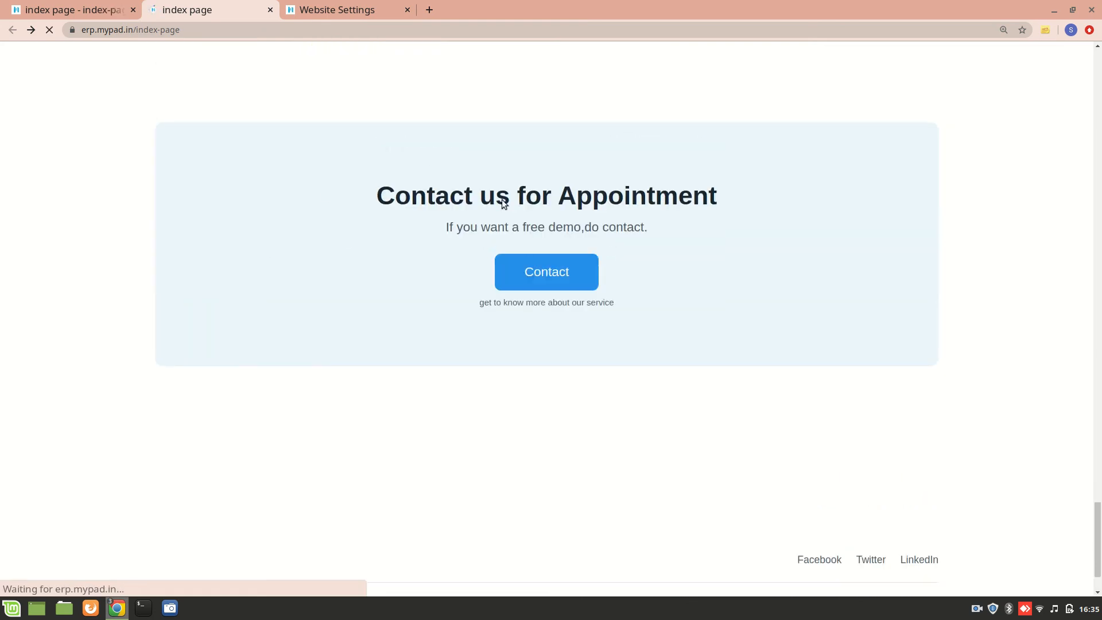
pyautogui.scroll(3, 405, 213)
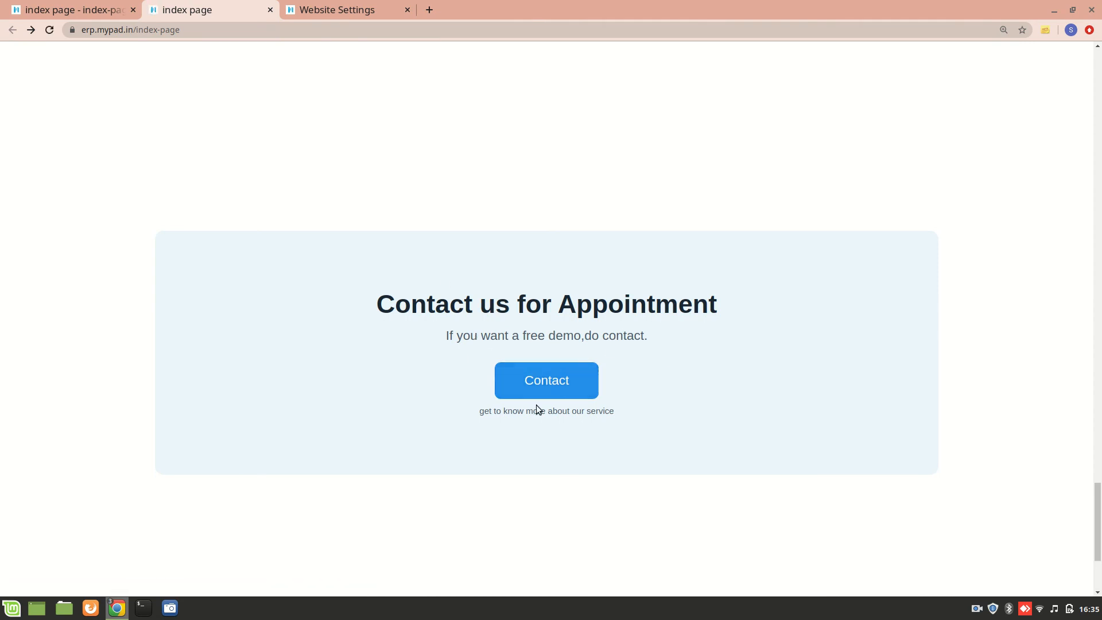
pyautogui.click(522, 389)
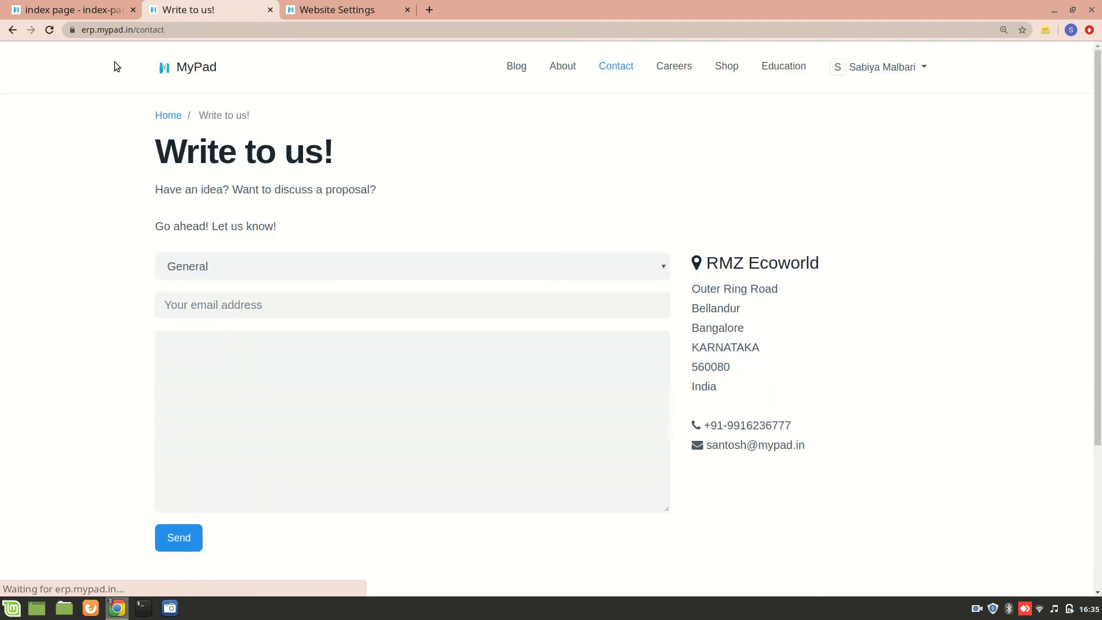
pyautogui.click(13, 30)
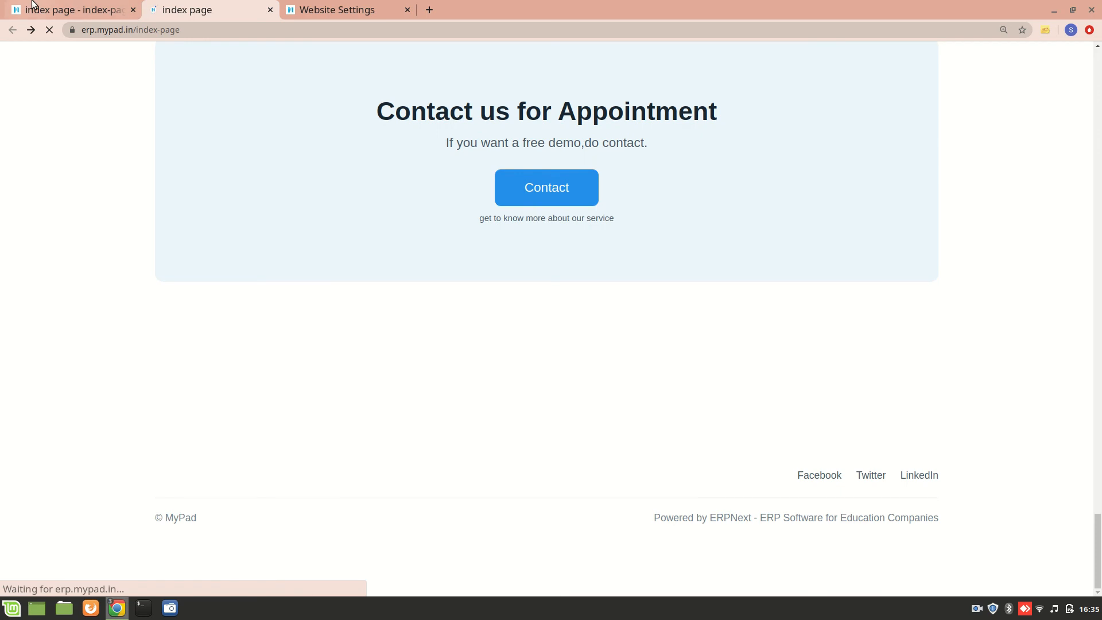
# Enable Show Confetti for the Section with CTA block, submit its values and save the index page
pyautogui.click(34, 8)
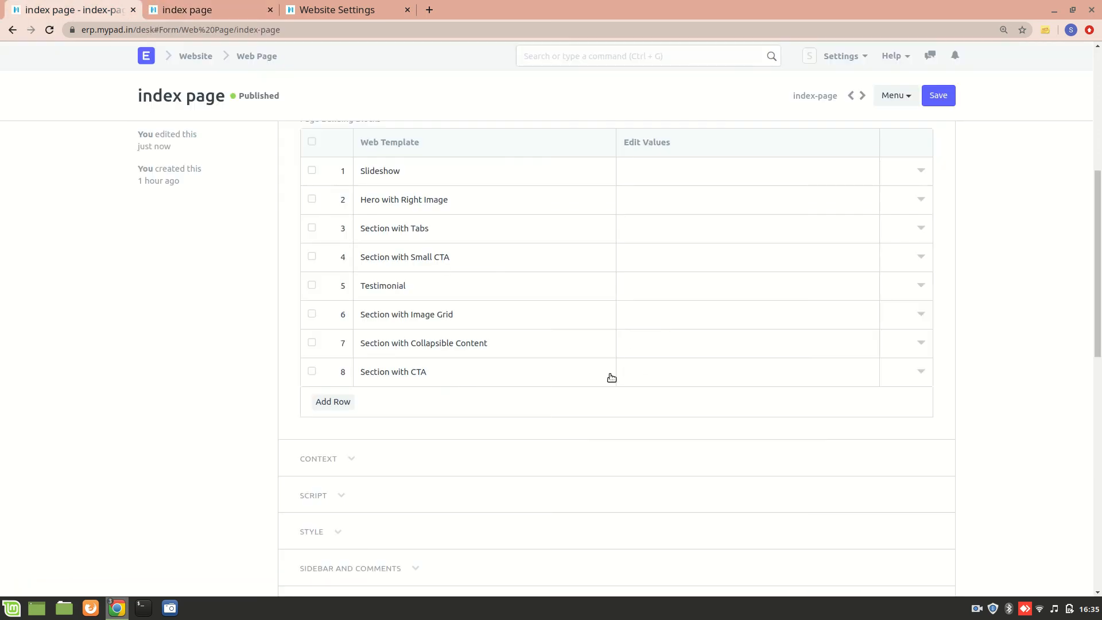
pyautogui.click(636, 376)
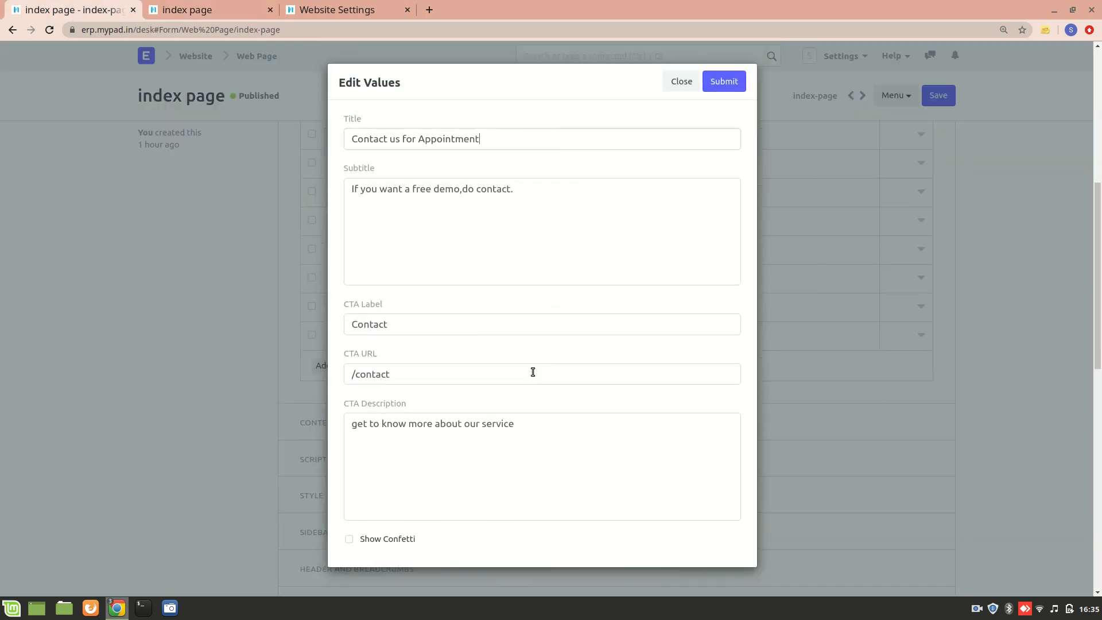
pyautogui.click(354, 540)
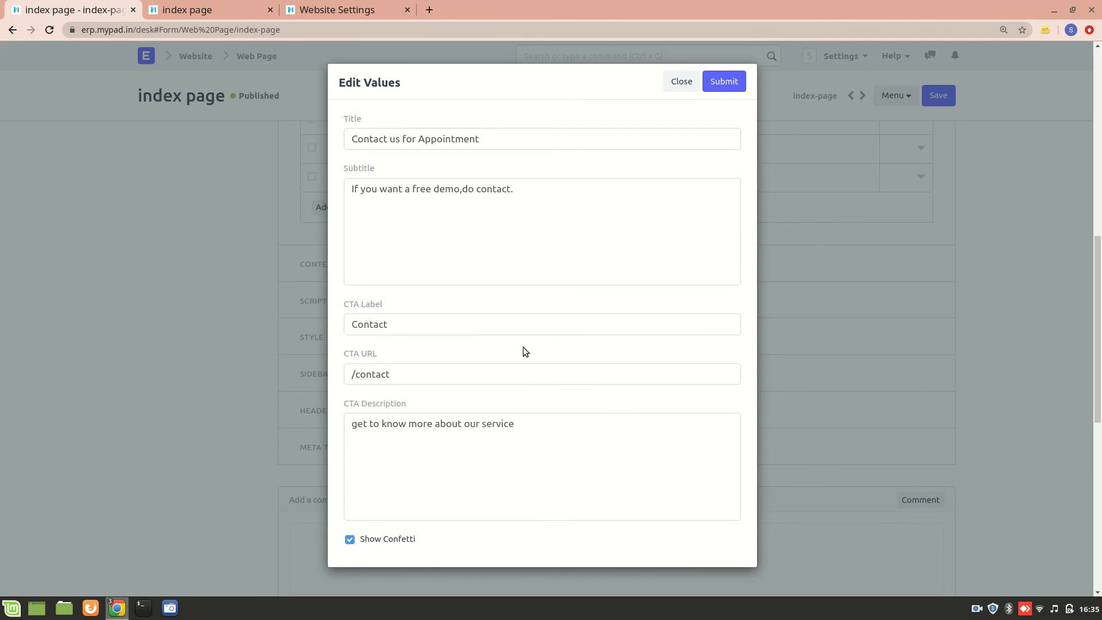
pyautogui.click(718, 87)
pyautogui.click(939, 97)
# Reload the published index page and review the contact section's confetti and the sections above it
pyautogui.click(196, 4)
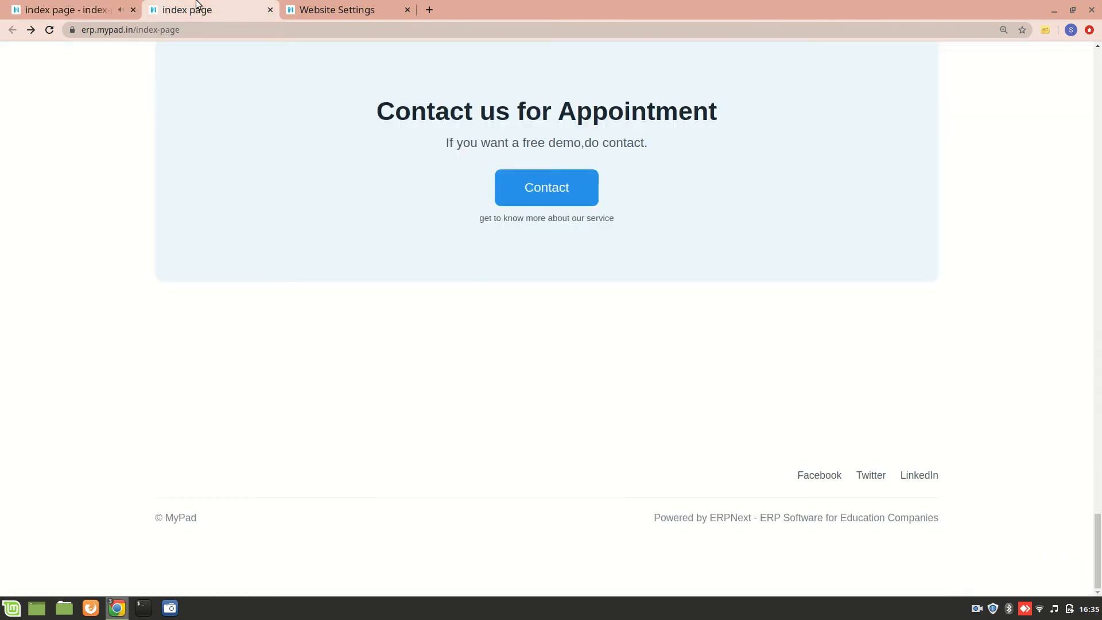
pyautogui.press('F5')
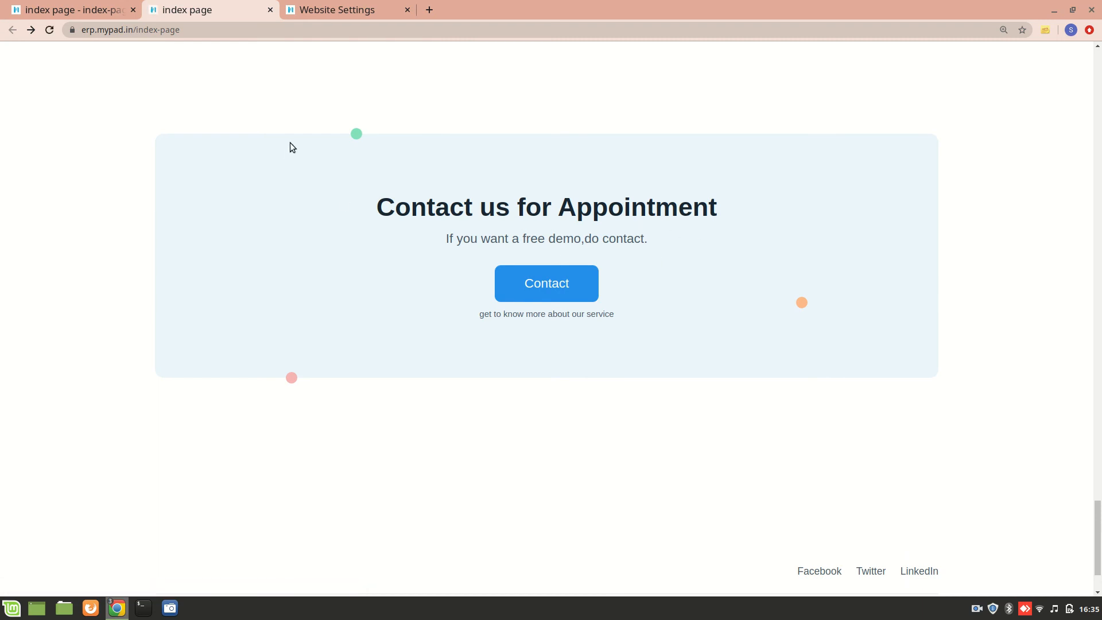
pyautogui.scroll(10, 291, 145)
pyautogui.scroll(15, 290, 145)
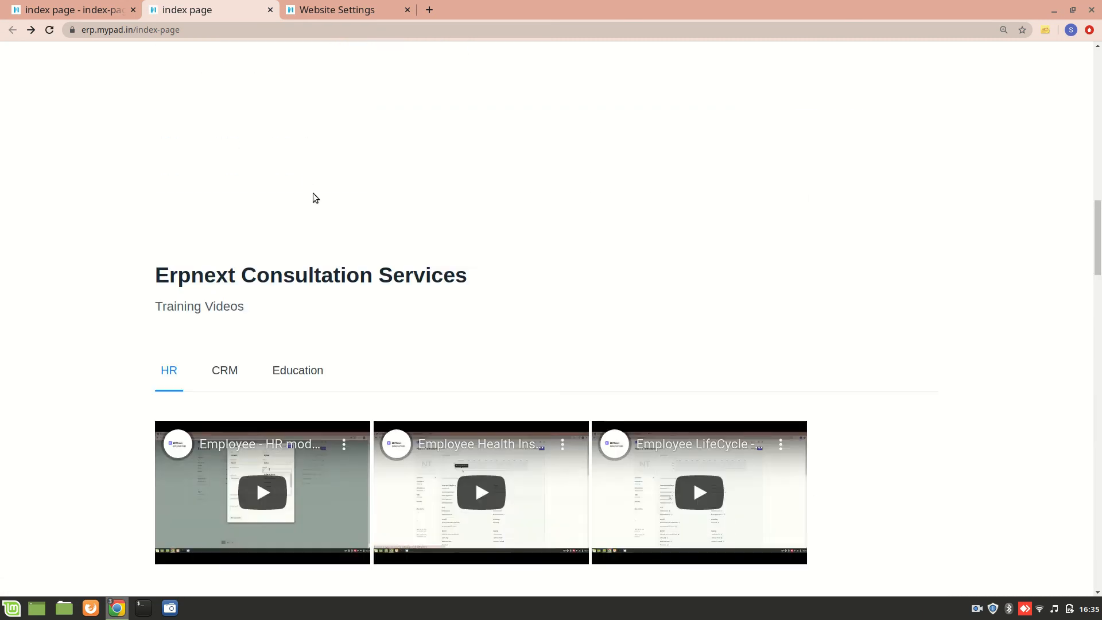
pyautogui.scroll(-8, 313, 198)
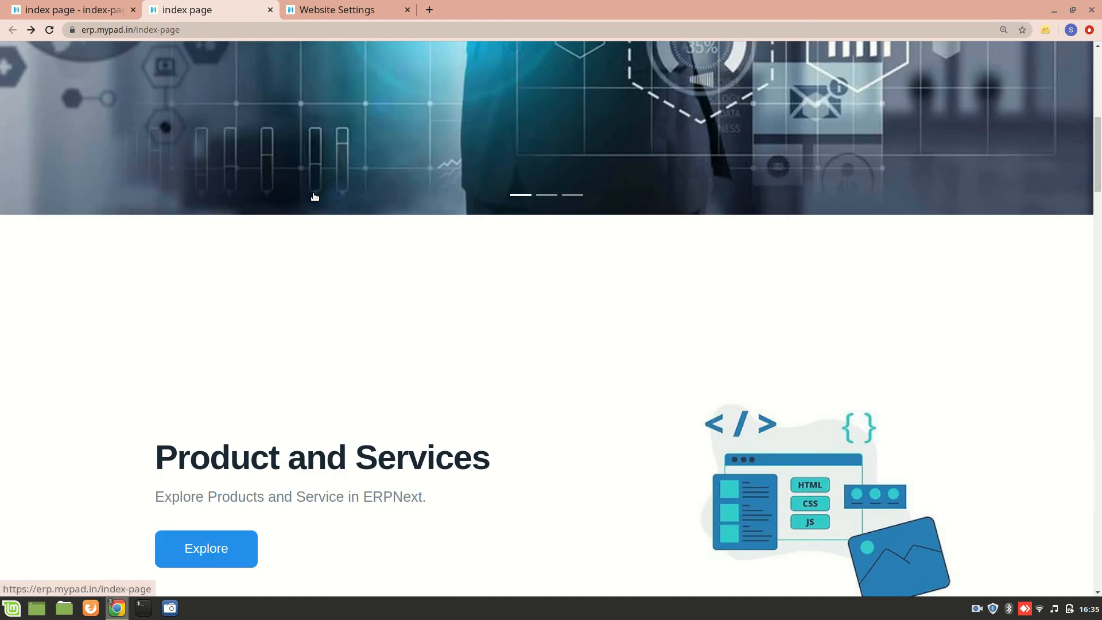
# Return to the index page form, add a ninth page building block row and browse the web templates available for it
pyautogui.click(114, 5)
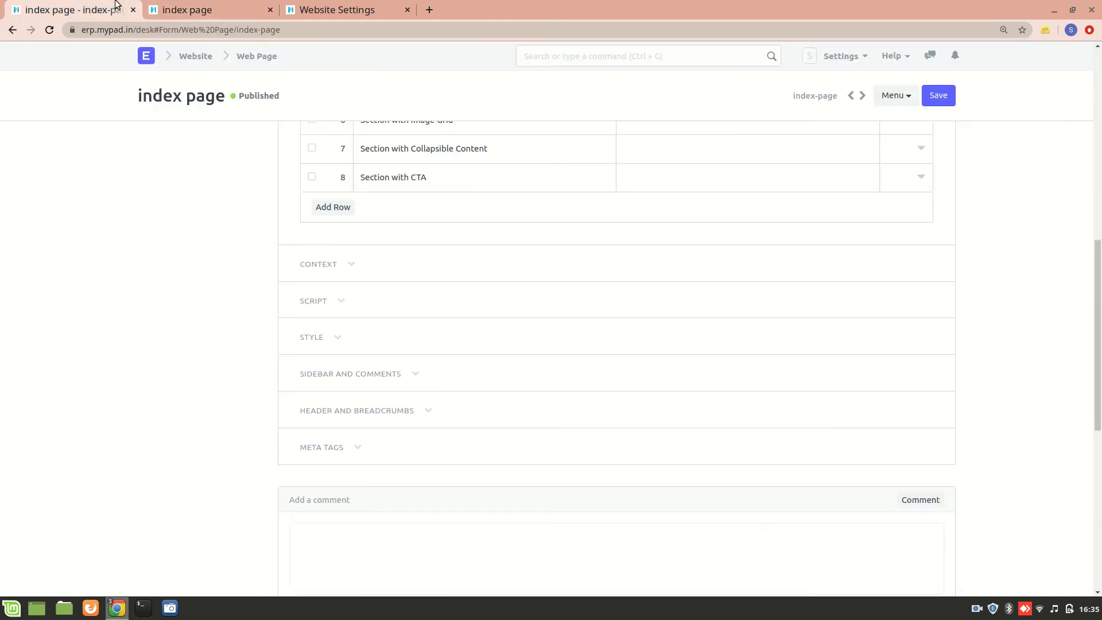
pyautogui.click(333, 207)
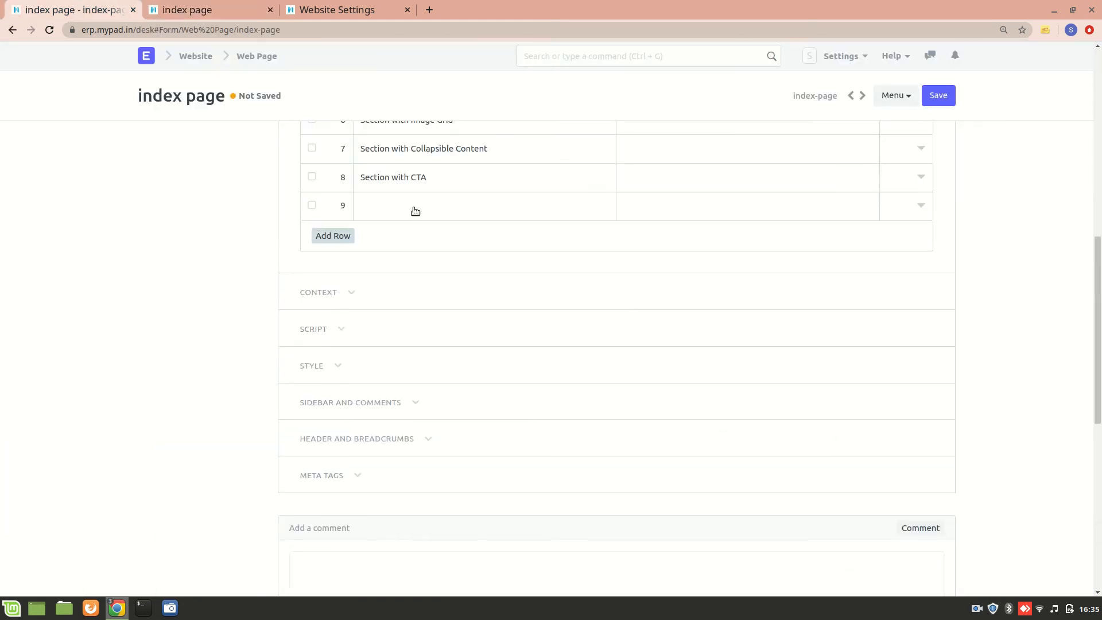
pyautogui.click(453, 211)
pyautogui.scroll(-6, 468, 355)
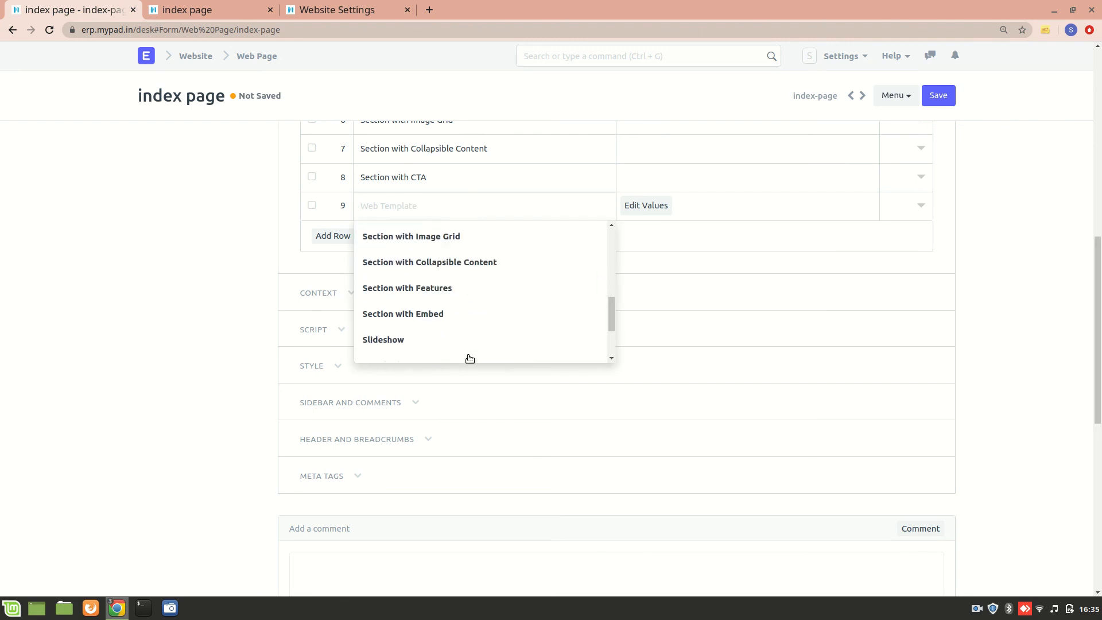
pyautogui.scroll(-1, 470, 358)
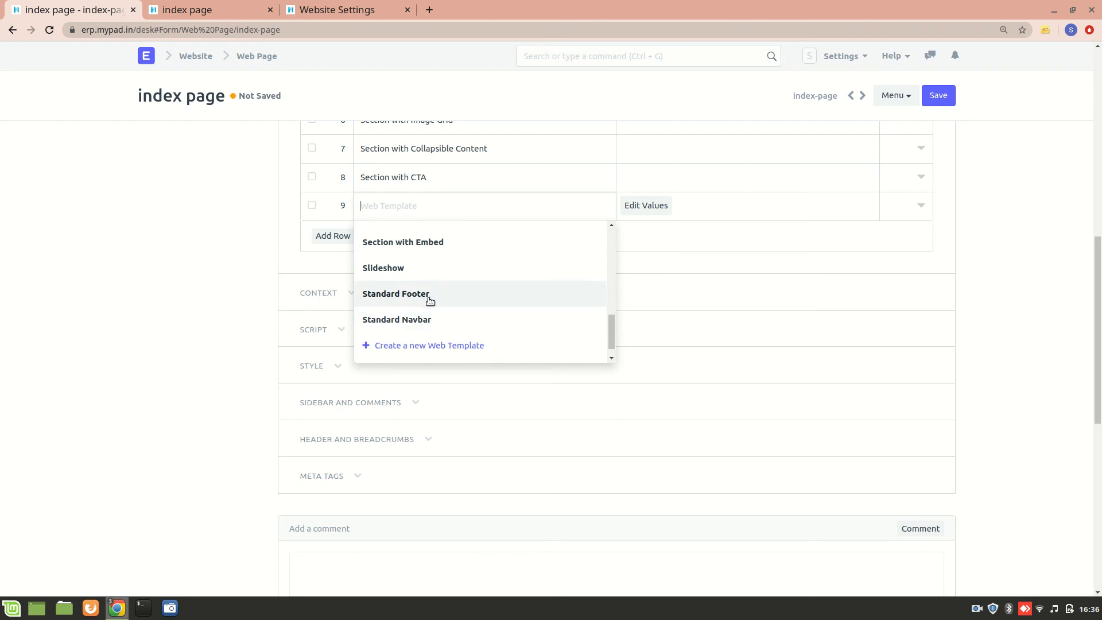
# Compare the published index page's navbar, sections and footer with the web templates offered for the new block
pyautogui.click(204, 7)
pyautogui.scroll(10, 225, 116)
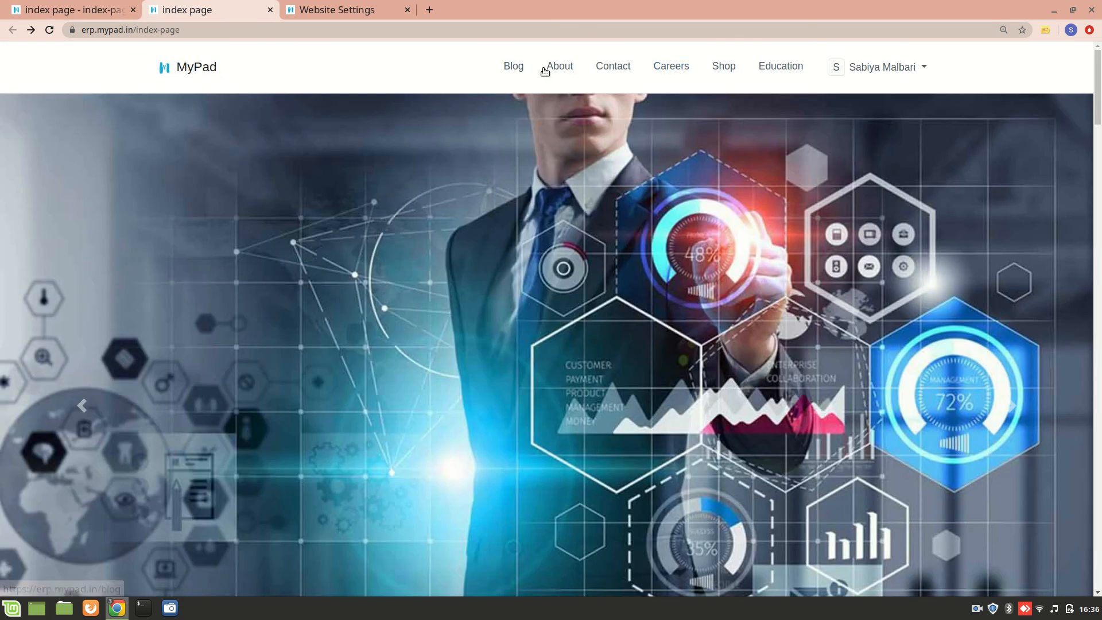
pyautogui.click(53, 9)
pyautogui.click(408, 206)
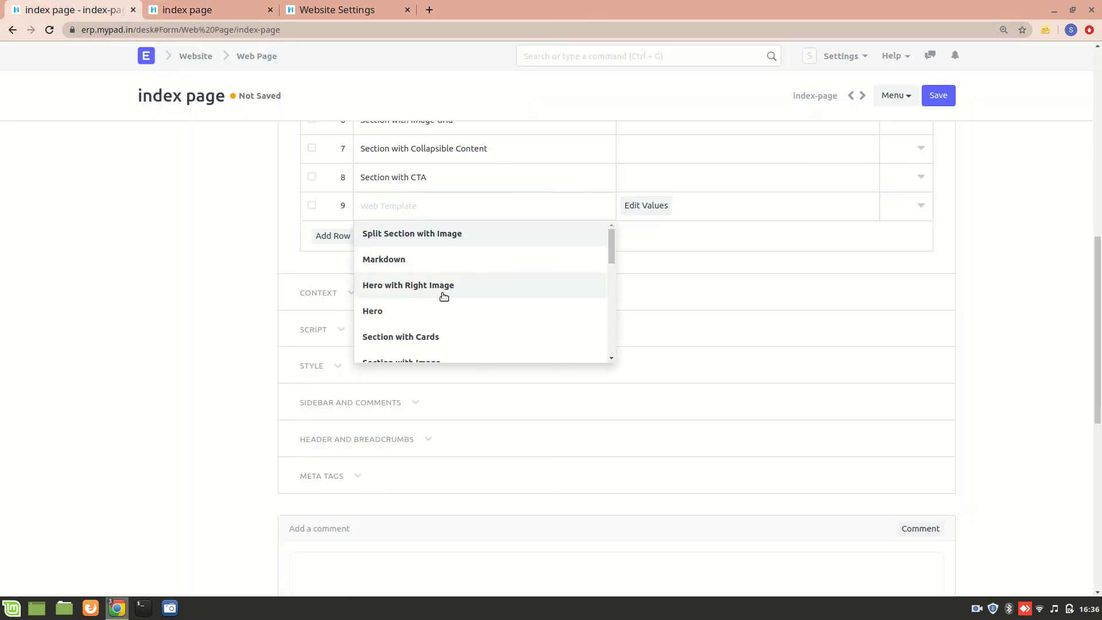
pyautogui.scroll(-5, 442, 293)
pyautogui.scroll(-3, 381, 324)
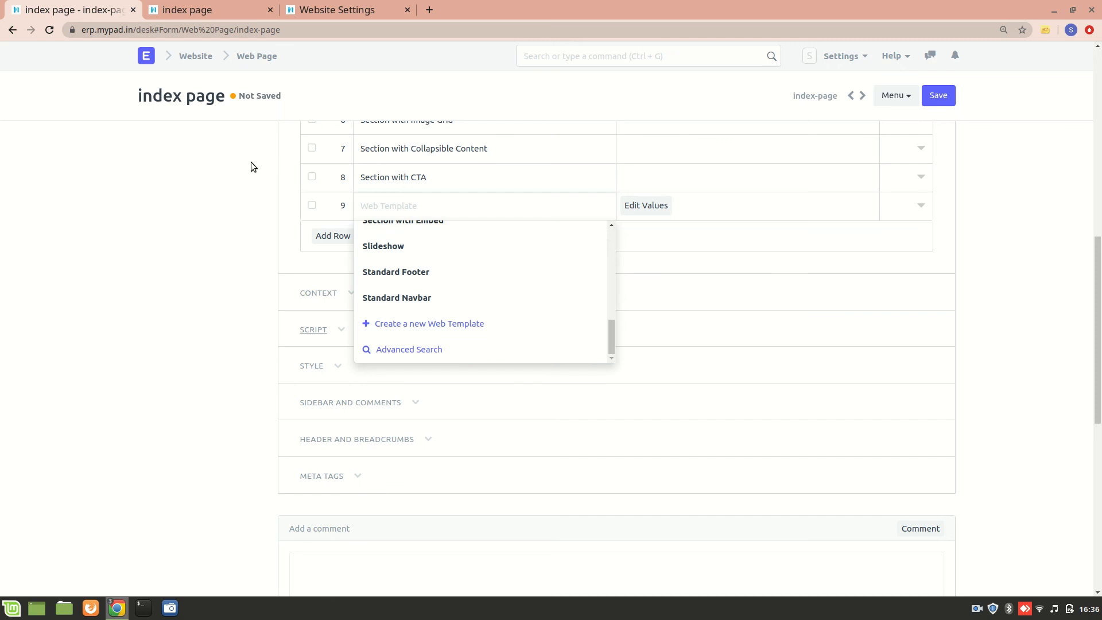
pyautogui.click(207, 8)
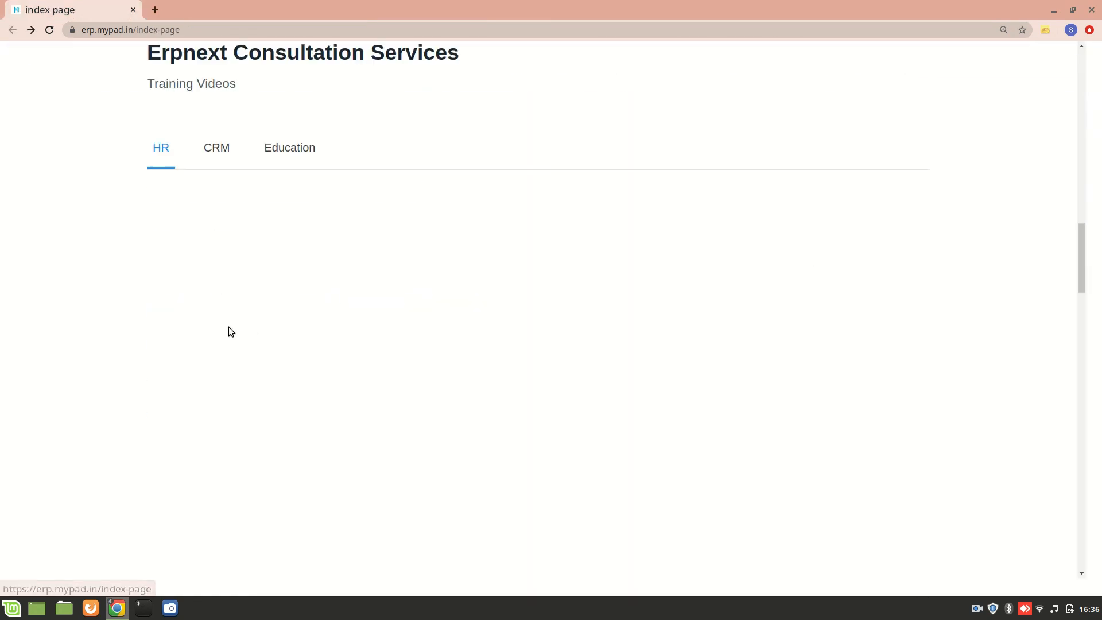
pyautogui.scroll(-15, 179, 216)
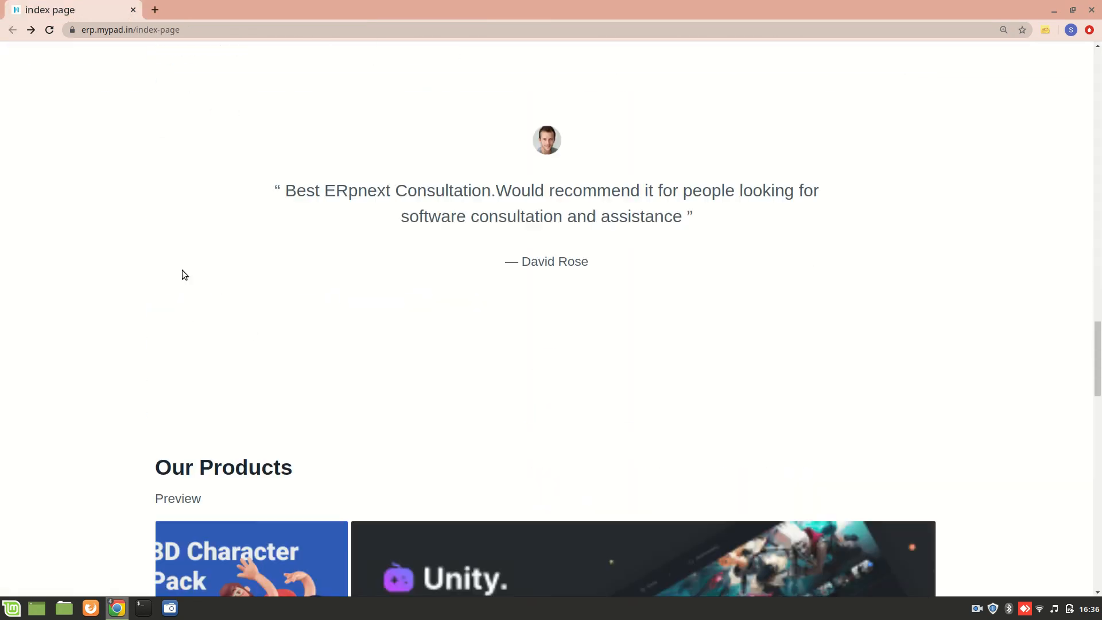
pyautogui.scroll(-12, 229, 489)
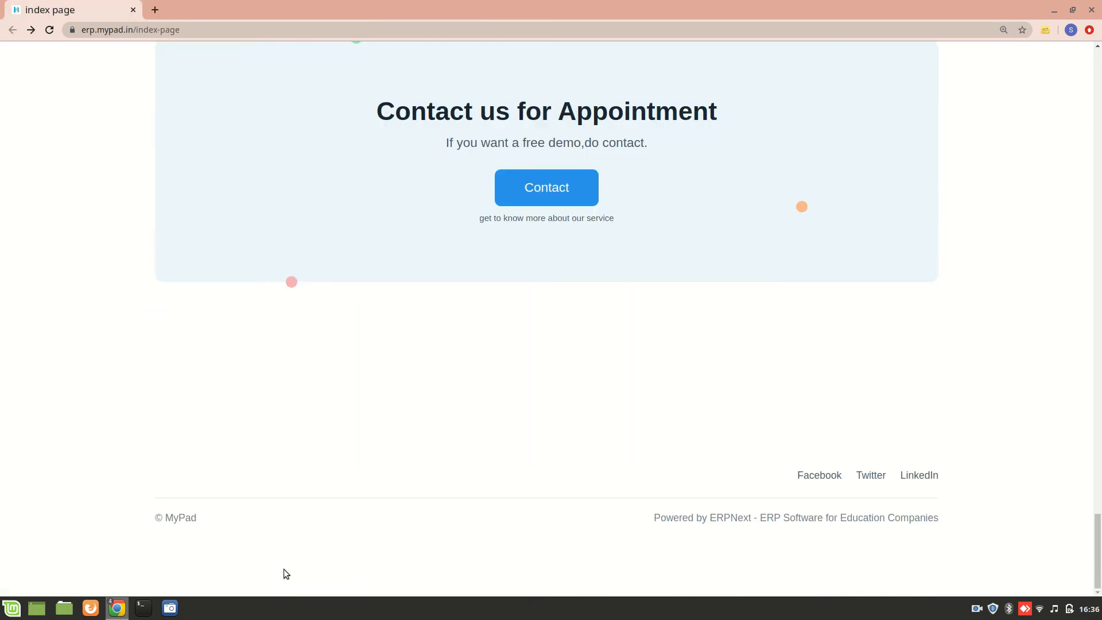
pyautogui.moveTo(74, 2); pyautogui.dragTo(131, 3)
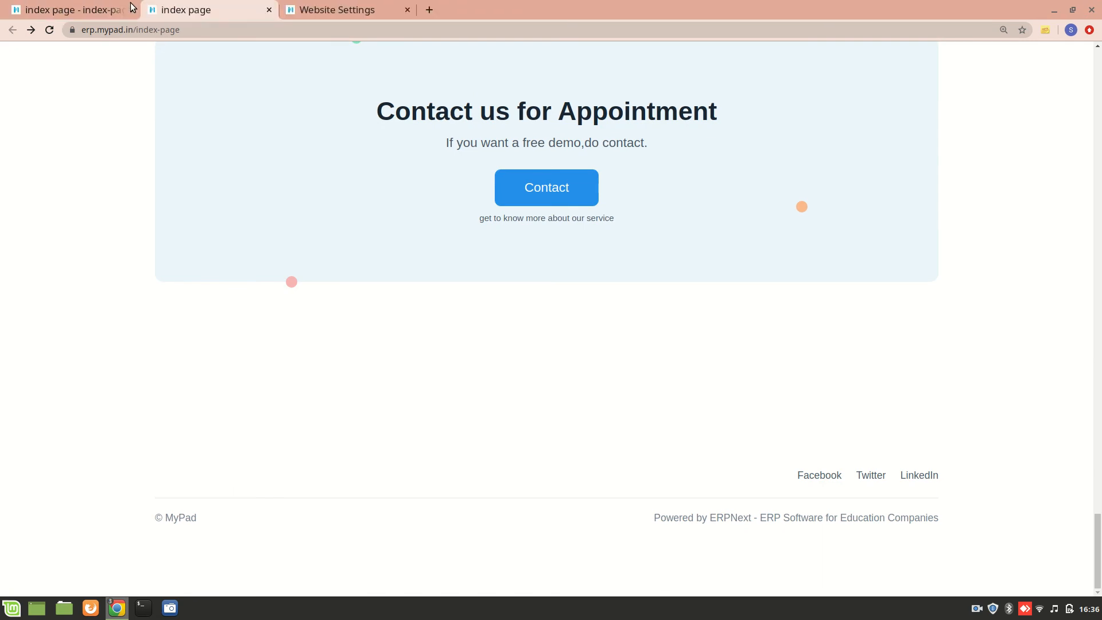
# Set the ninth block's web template to Section with Embed
pyautogui.click(95, 2)
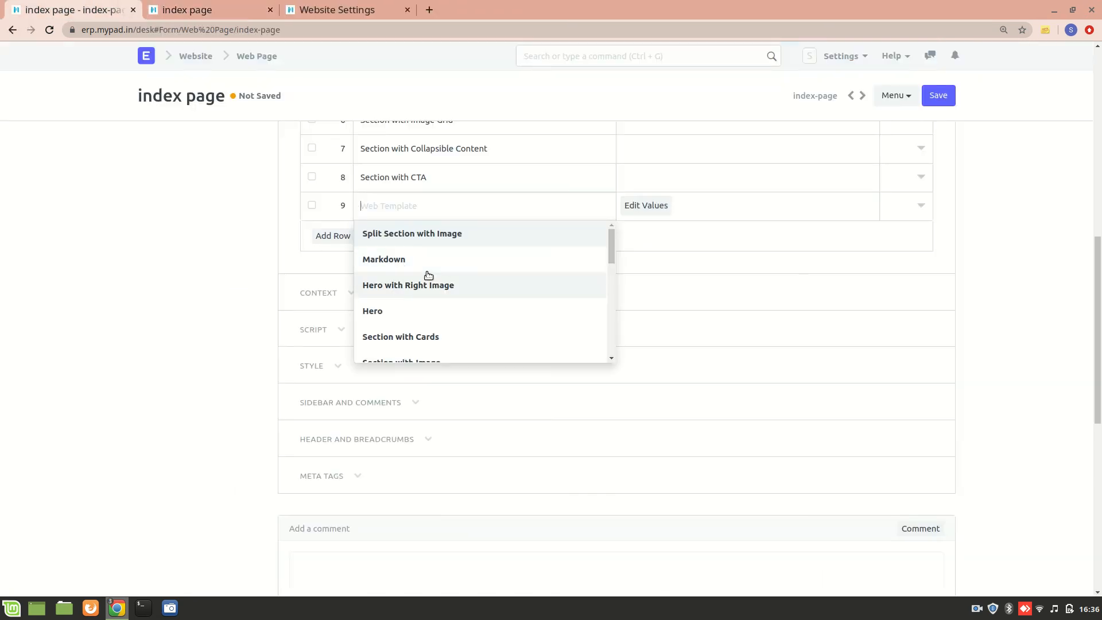
pyautogui.scroll(-5, 426, 273)
pyautogui.scroll(1, 398, 271)
pyautogui.scroll(2, 398, 263)
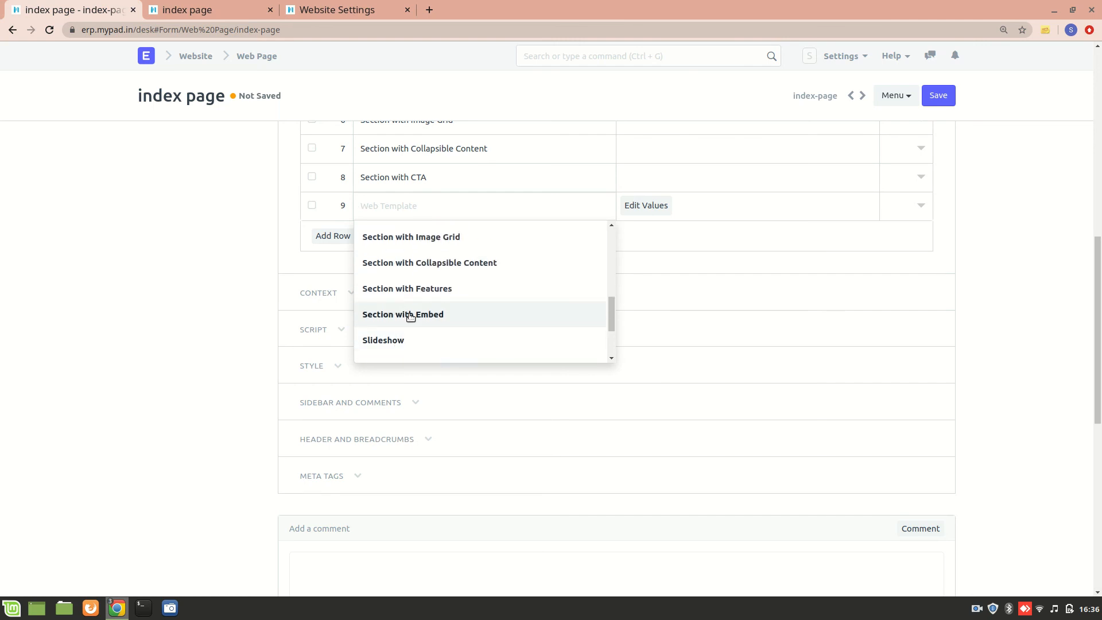
pyautogui.click(434, 314)
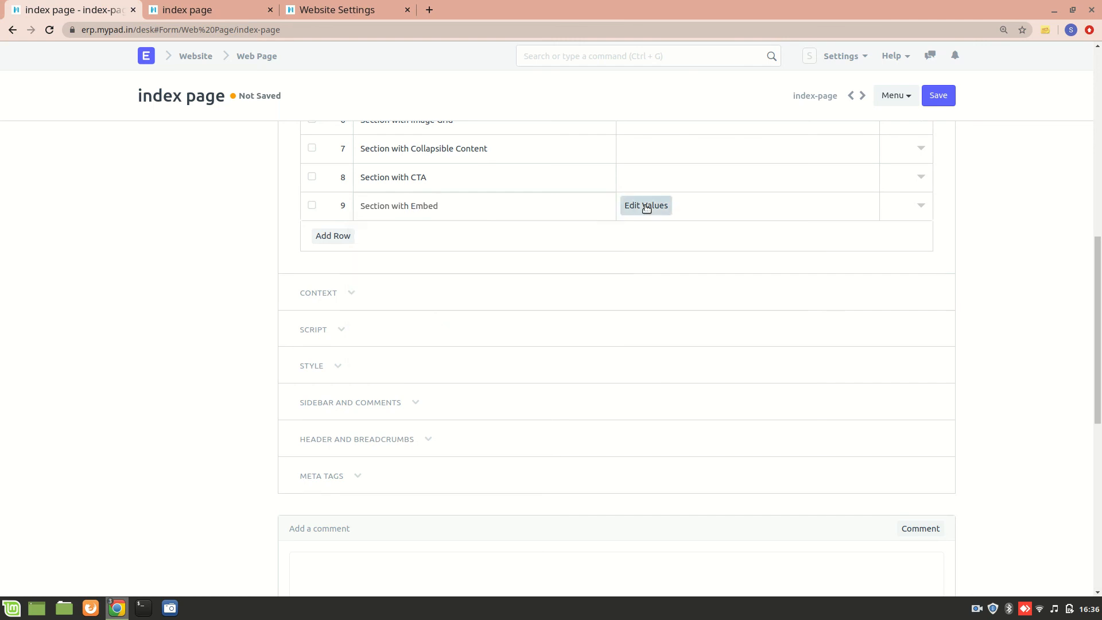
# Review the Consultation and training video sections on the published index page and return to the page form
pyautogui.click(196, 6)
pyautogui.moveTo(196, 6); pyautogui.dragTo(216, 191)
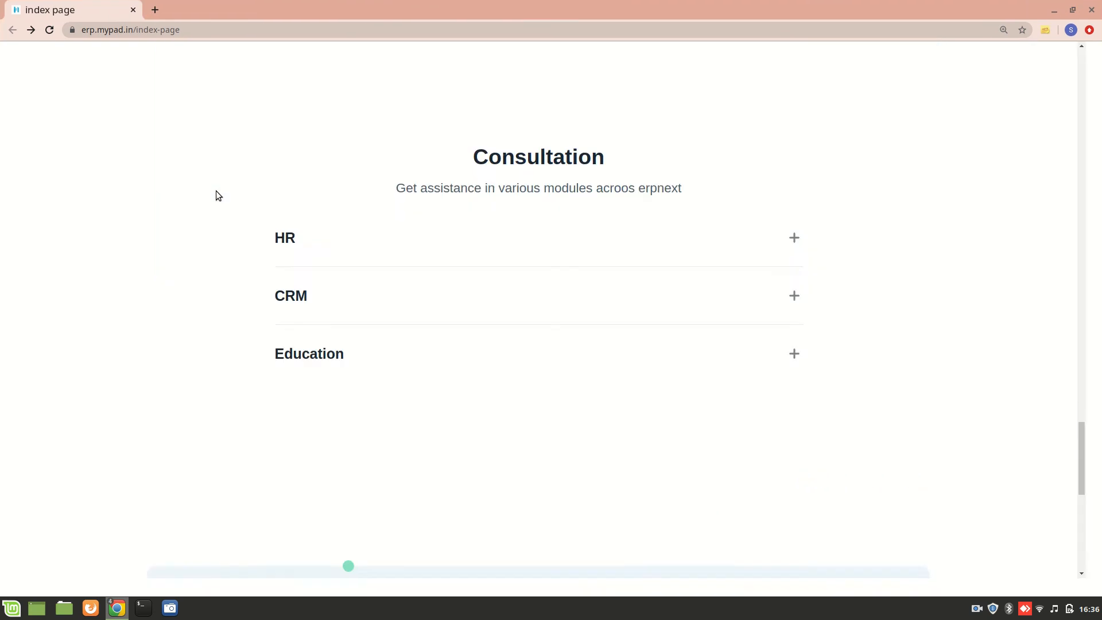
pyautogui.scroll(3, 216, 191)
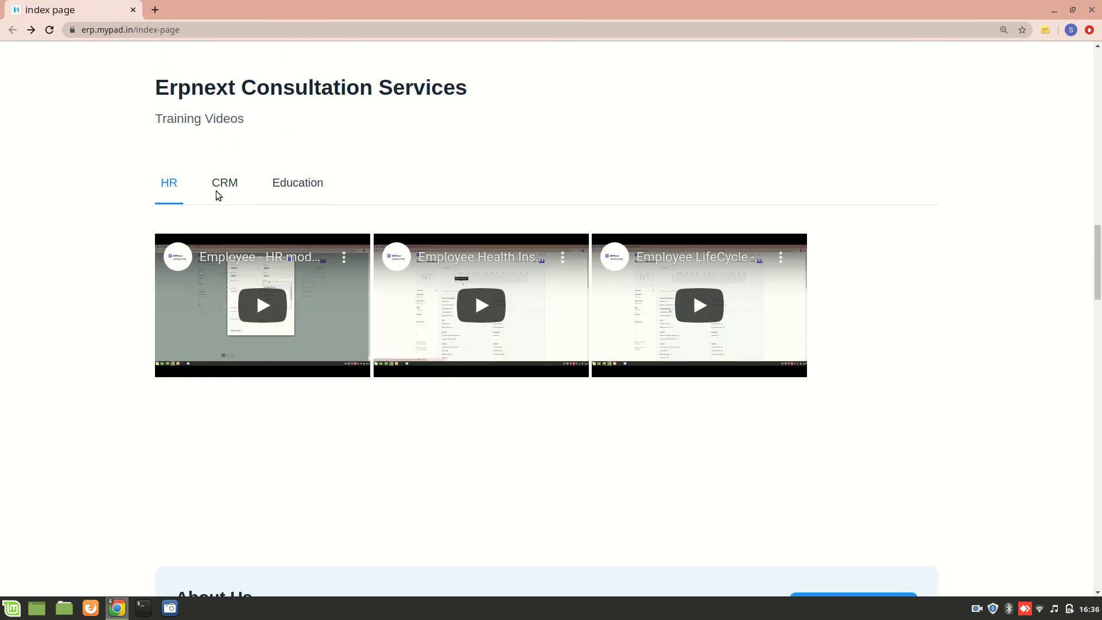
pyautogui.moveTo(85, 4); pyautogui.dragTo(190, 9)
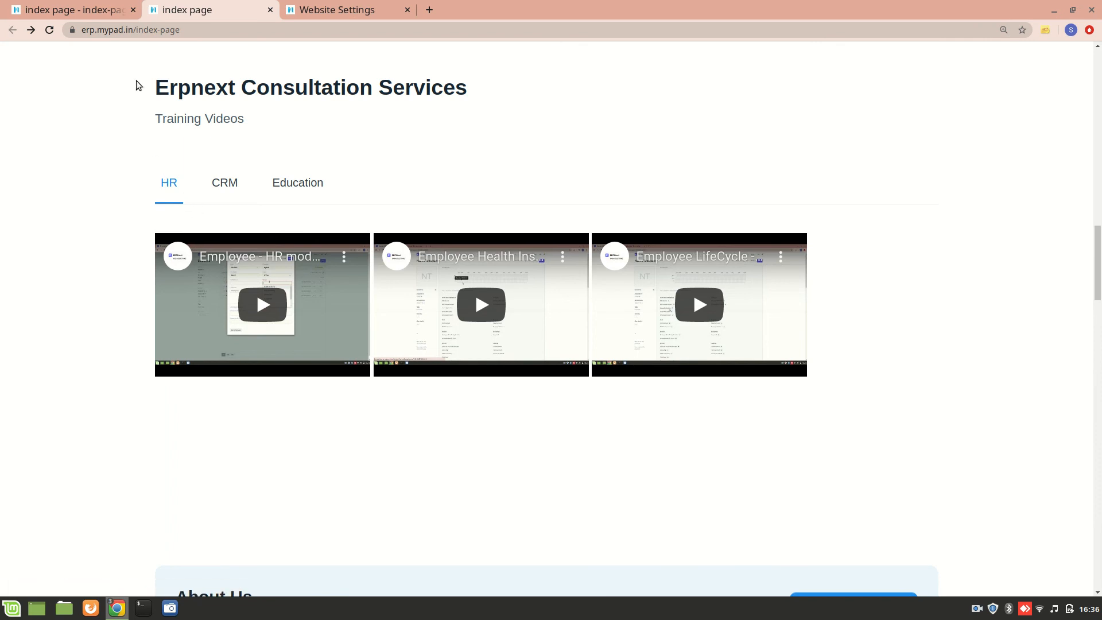
pyautogui.click(73, 7)
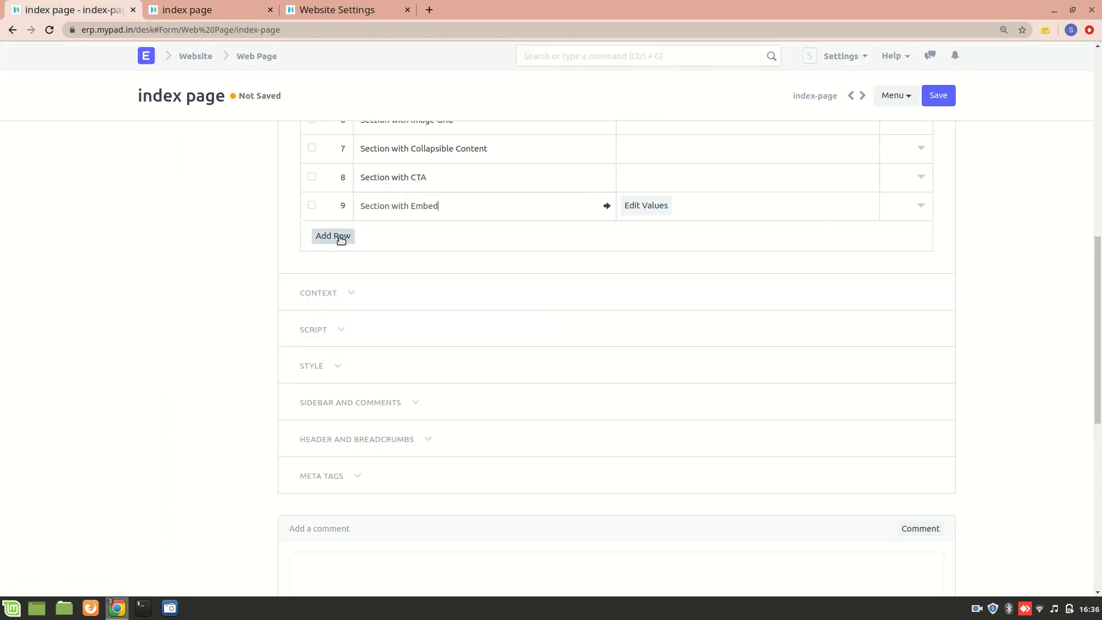
# Replace the ninth block's web template with Section with Cards and open its values for editing
pyautogui.moveTo(477, 209); pyautogui.dragTo(363, 195)
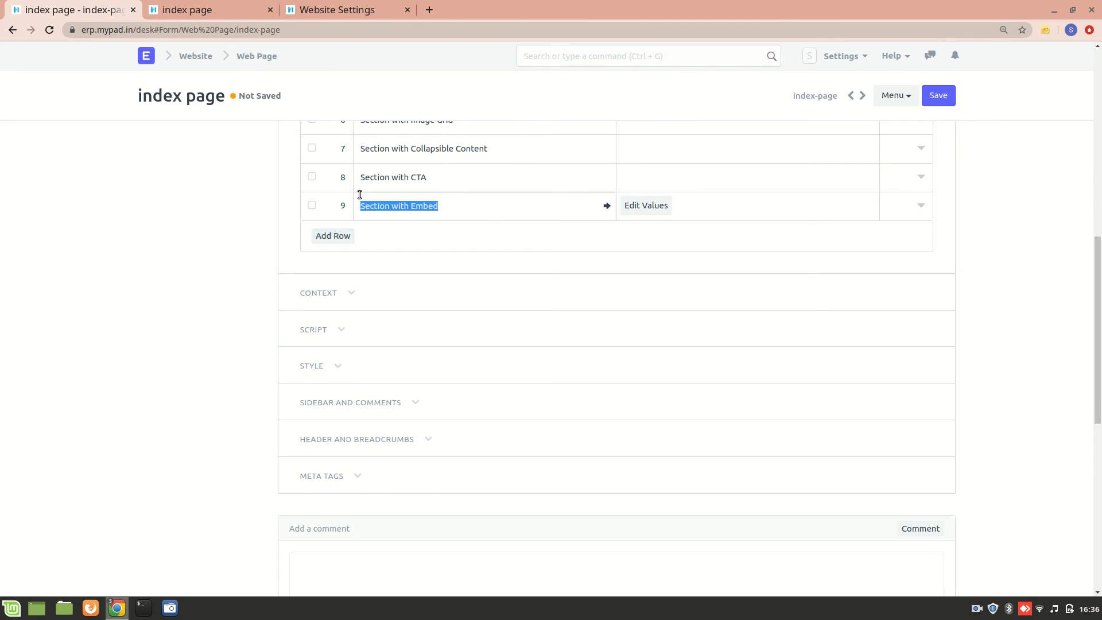
pyautogui.press('BackSpace')
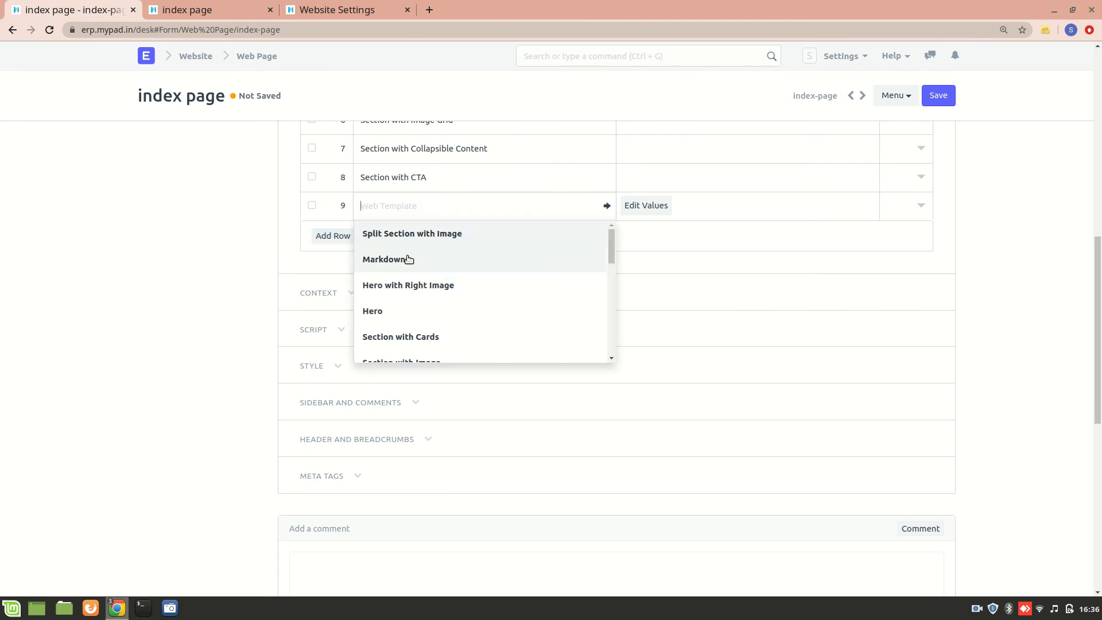
pyautogui.scroll(-1, 408, 259)
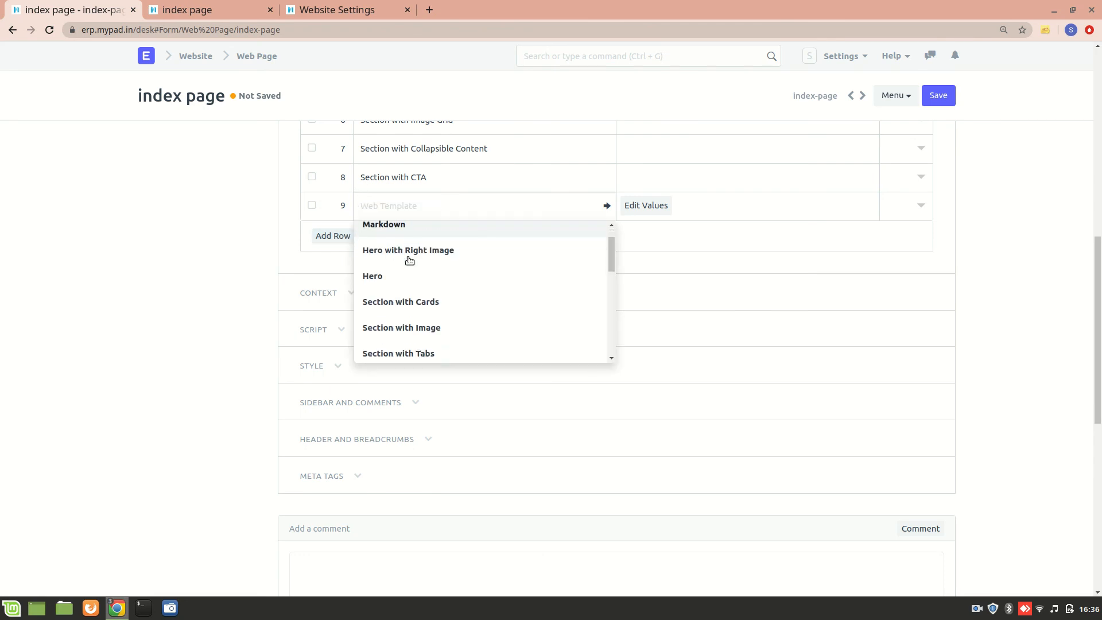
pyautogui.click(425, 294)
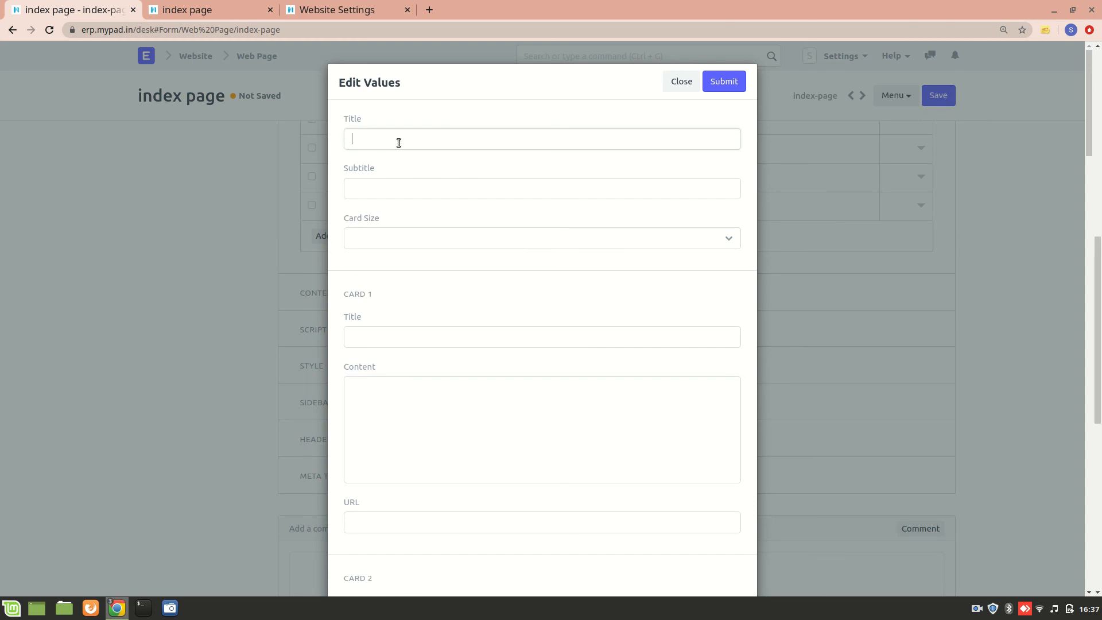
# Give the cards section the title "Products", the subtitle "view products" and the card size Medium
pyautogui.write('roduc')
pyautogui.click(976, 608)
pyautogui.click(981, 540)
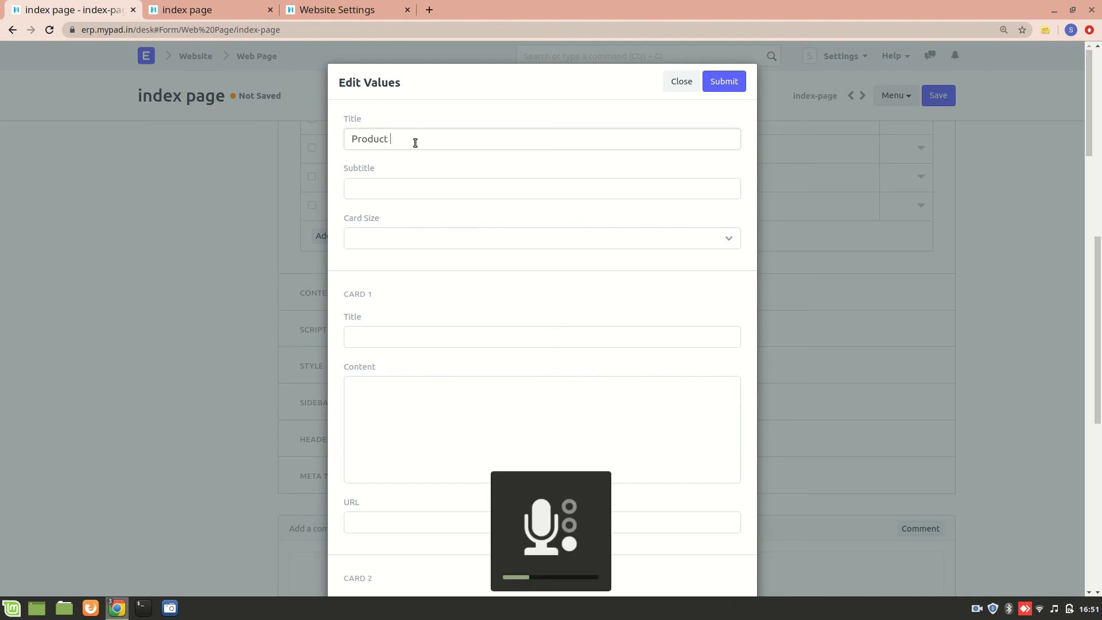
pyautogui.write('s')
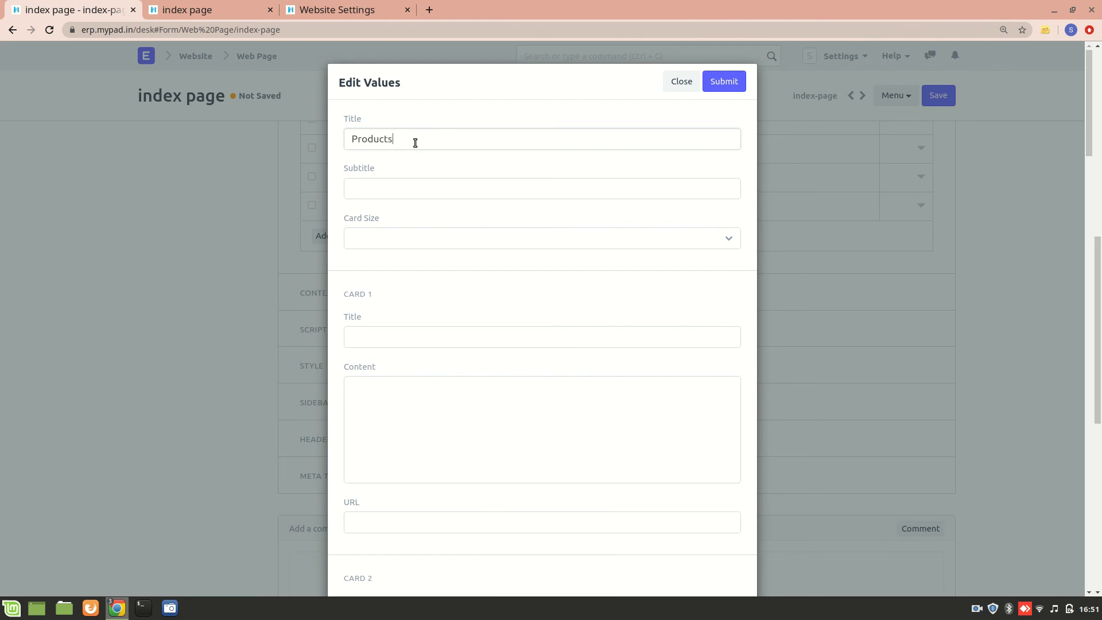
pyautogui.click(386, 191)
pyautogui.write('view products')
pyautogui.click(369, 236)
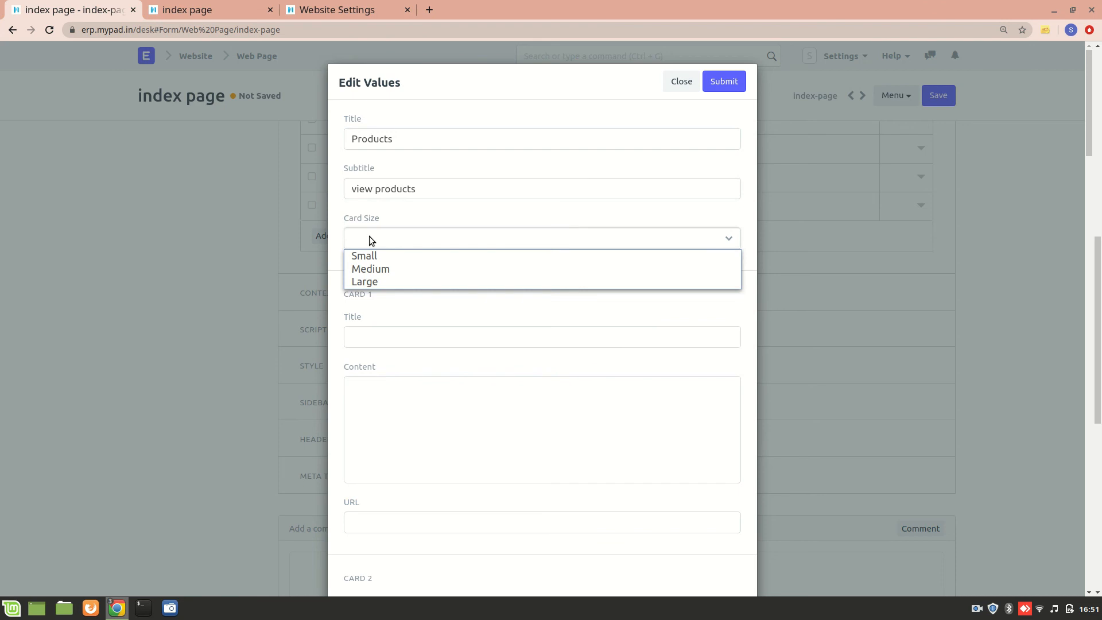
pyautogui.click(385, 271)
# Set the title of Card 1 to "UI UX kit"
pyautogui.click(383, 330)
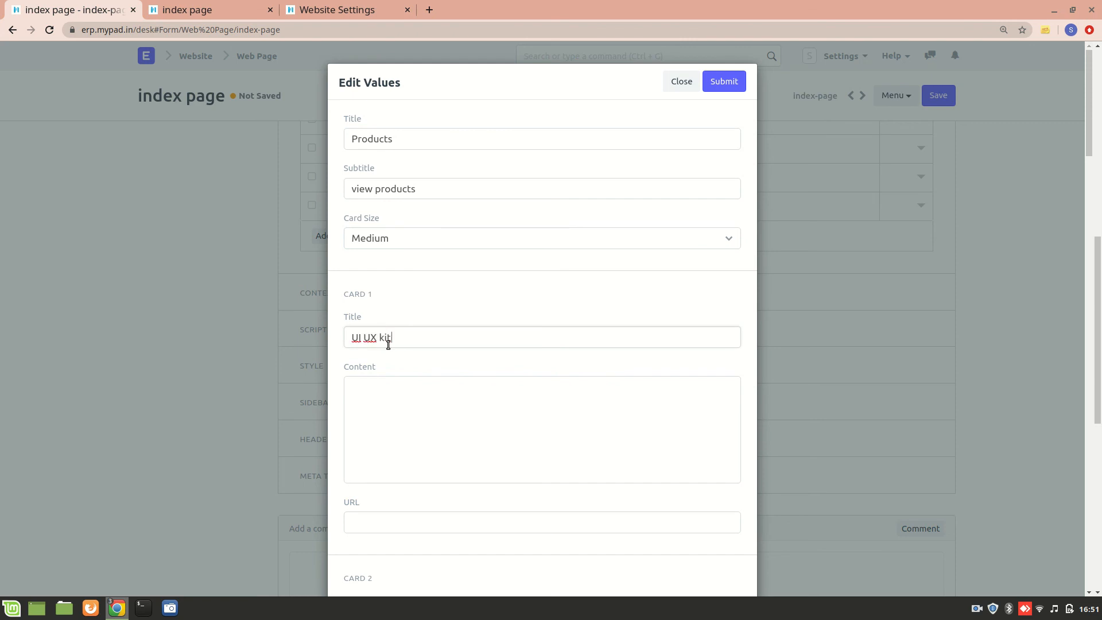
pyautogui.click(416, 458)
pyautogui.scroll(-2, 392, 428)
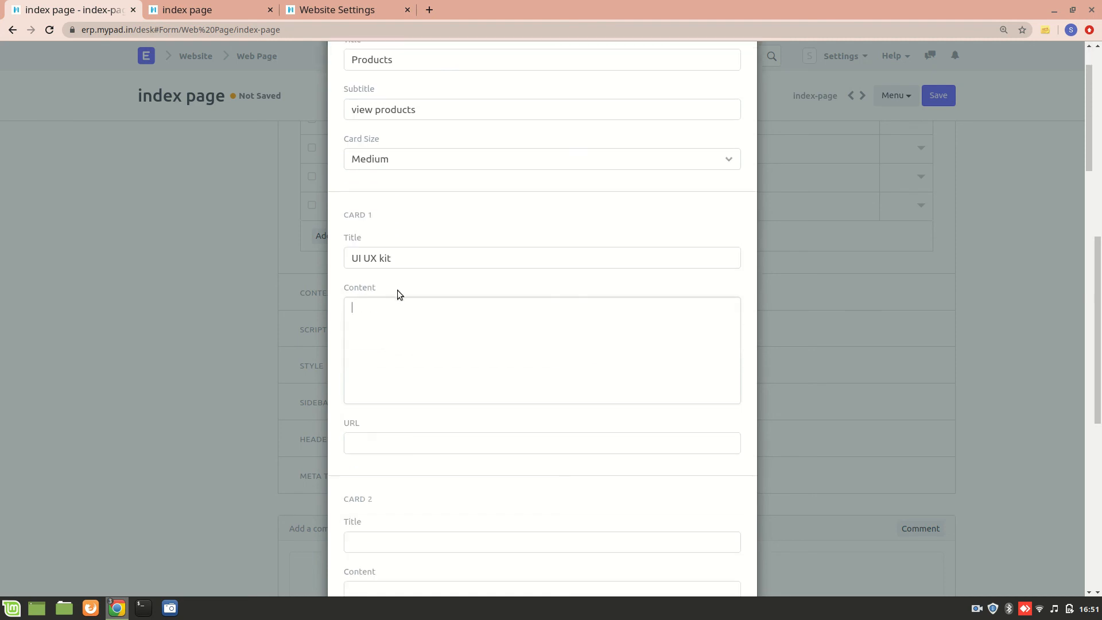
# Open the erp.mypad.in website in a new browser tab and browse its Shop product list
pyautogui.click(429, 11)
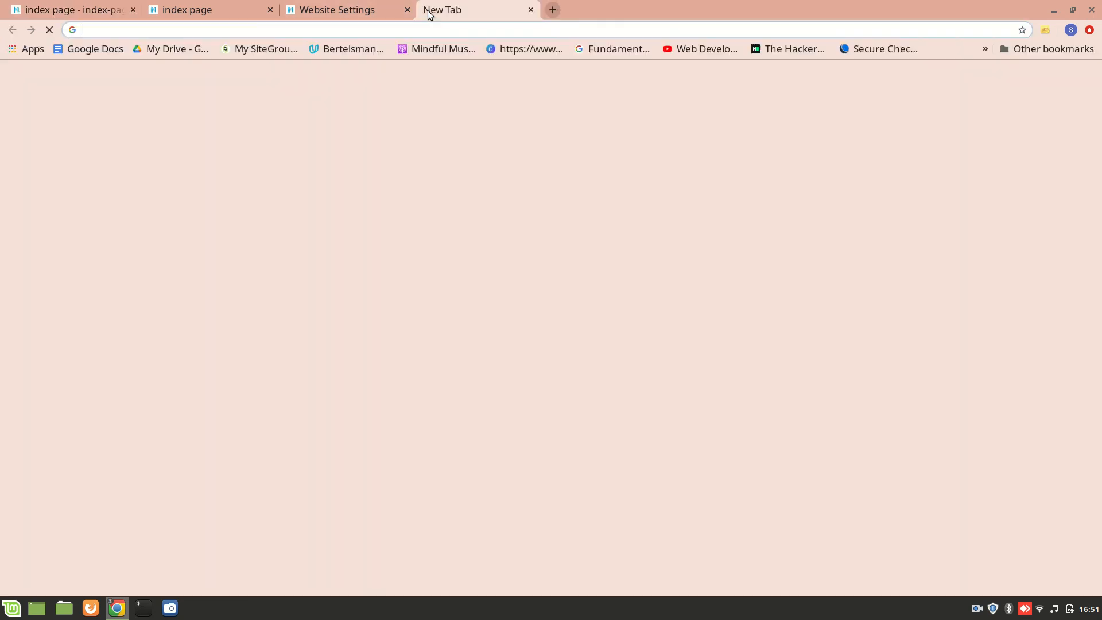
pyautogui.write('erp')
pyautogui.press('Return')
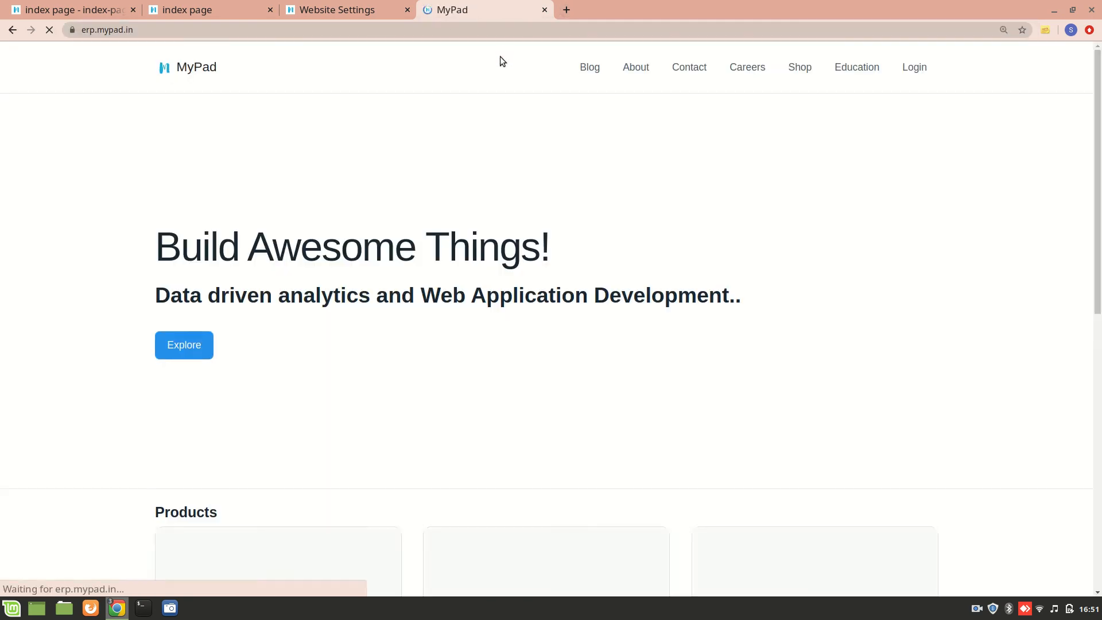
pyautogui.click(723, 69)
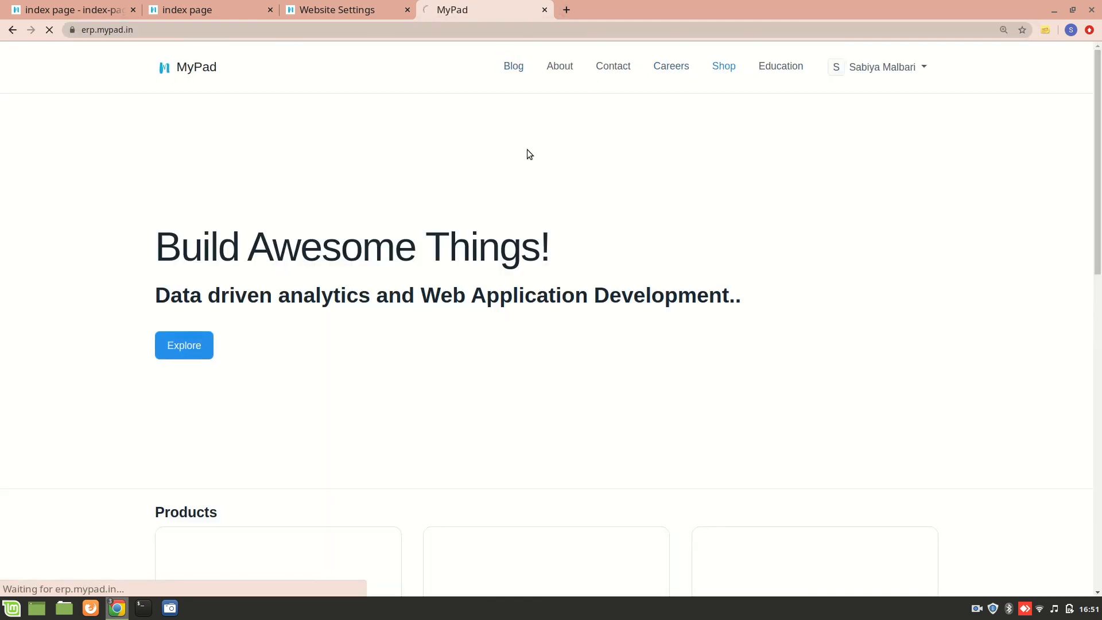
pyautogui.scroll(-3, 395, 277)
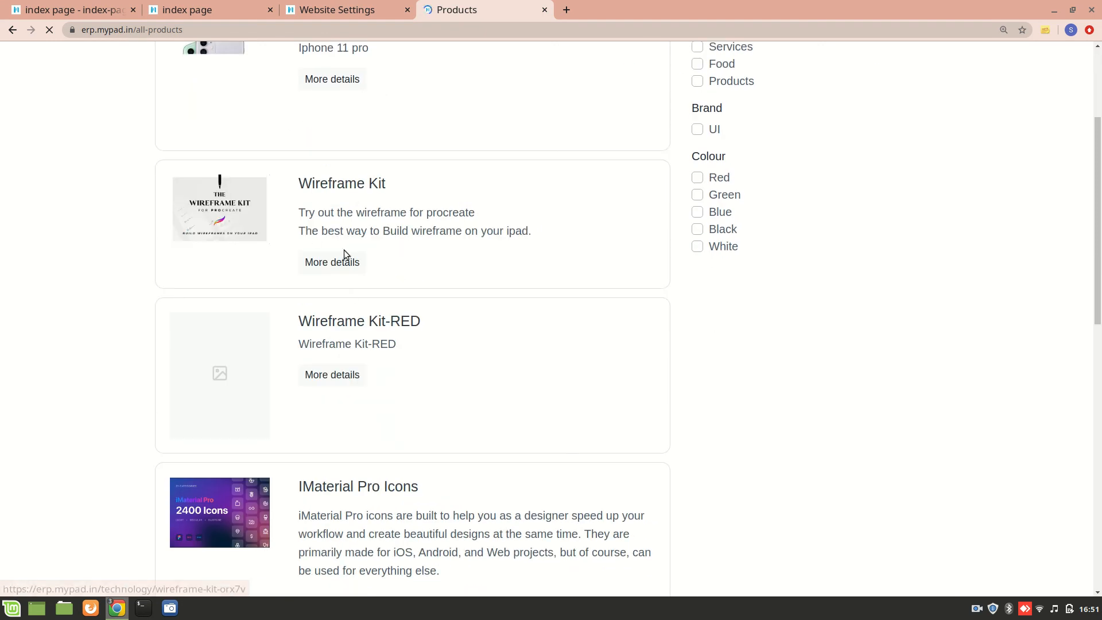
# Try to open the Wireframe Kit details, return to the product list and go to its next page
pyautogui.click(345, 261)
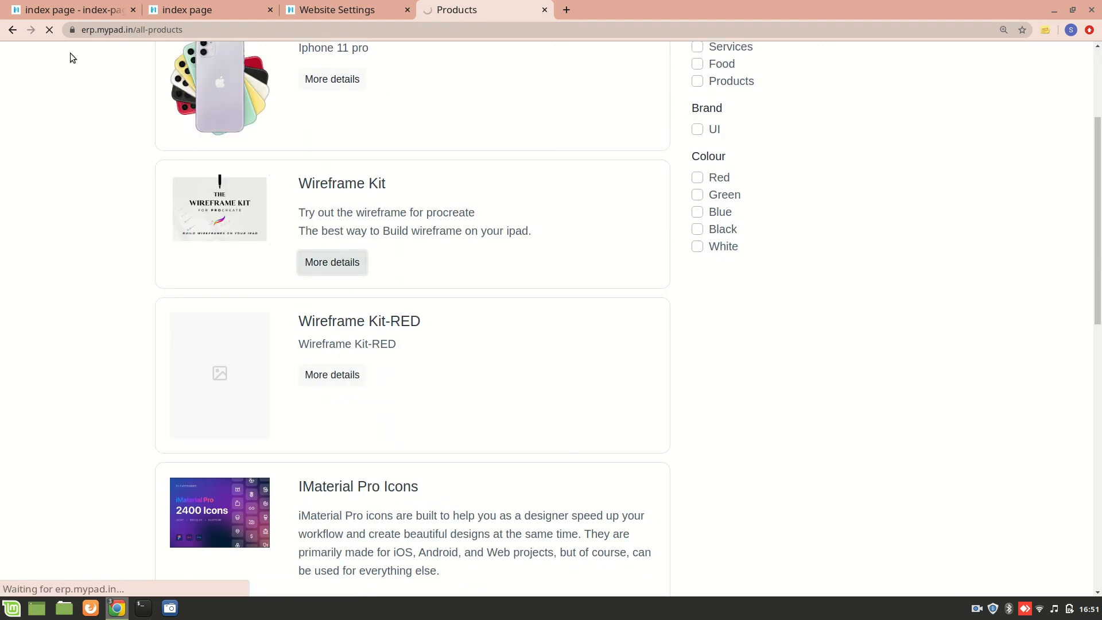
pyautogui.click(13, 30)
pyautogui.scroll(-3, 262, 350)
pyautogui.scroll(-5, 261, 350)
pyautogui.click(178, 350)
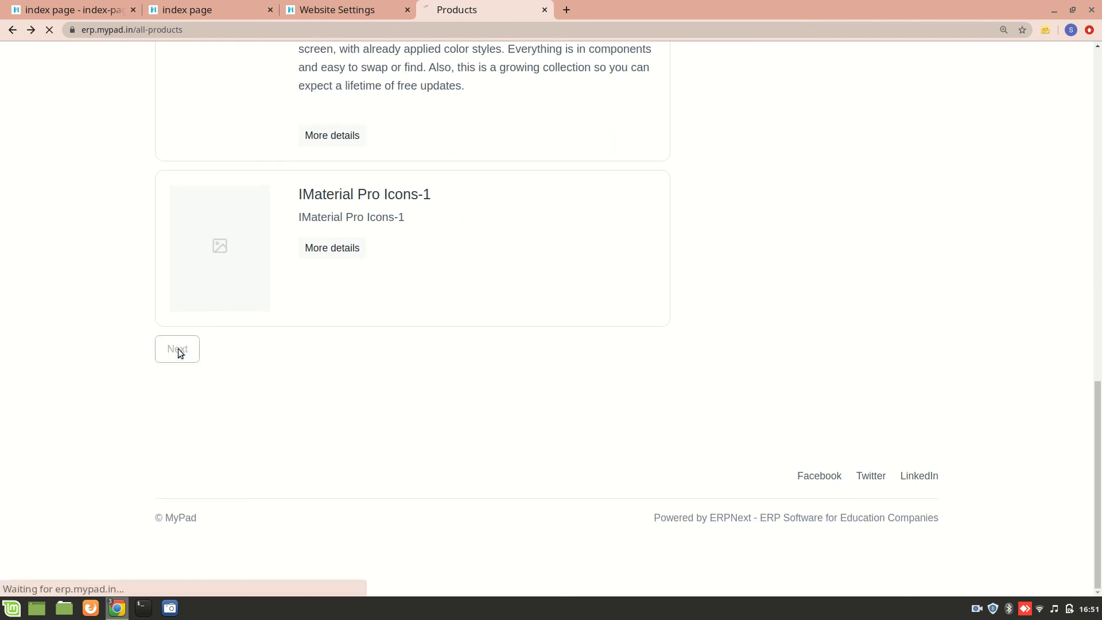
# Find the Food UI kit on the second page of products and open its details page
pyautogui.scroll(-5, 315, 336)
pyautogui.scroll(3, 316, 338)
pyautogui.scroll(-13, 367, 451)
pyautogui.scroll(6, 368, 451)
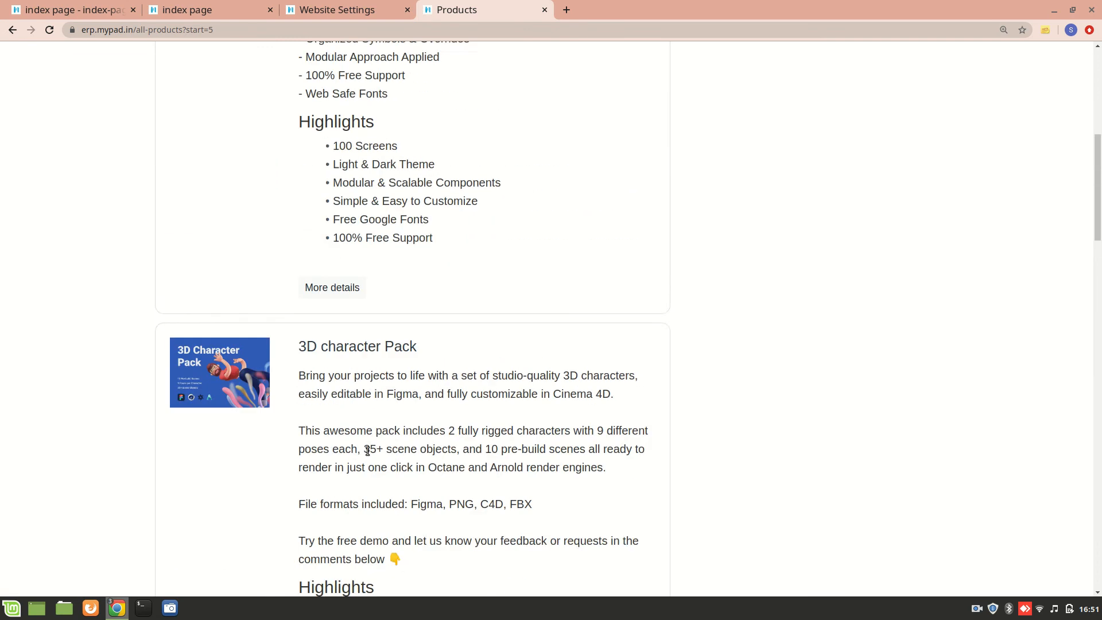
pyautogui.scroll(2, 367, 451)
pyautogui.click(316, 360)
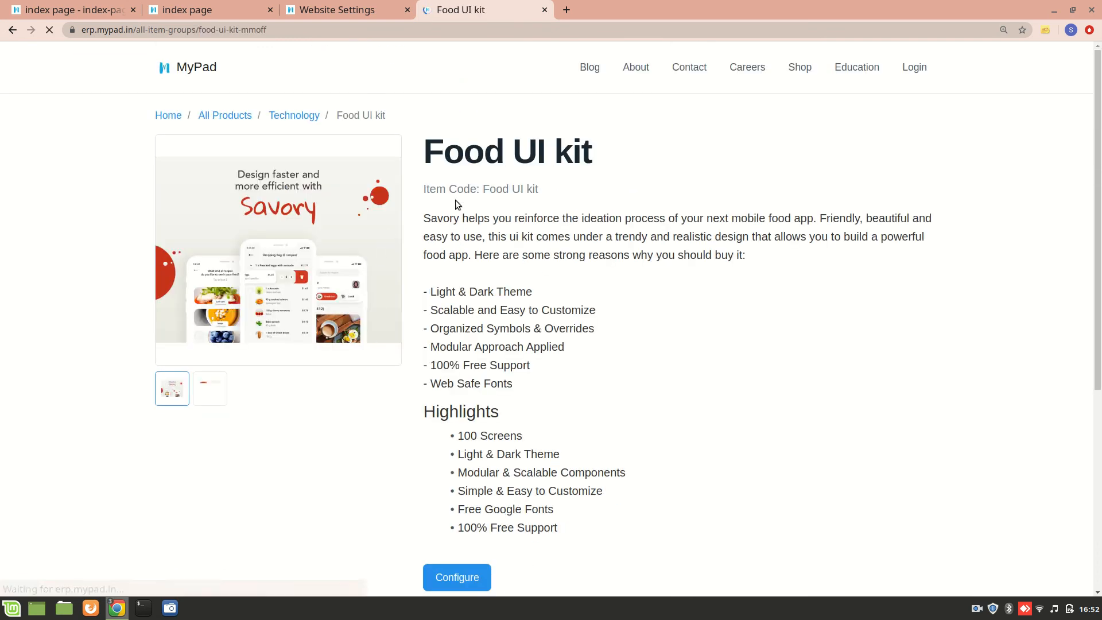
# Copy the Food UI kit description, from the Savory introduction through "Web Safe Fonts", into the content of Card 1
pyautogui.moveTo(425, 217); pyautogui.dragTo(544, 377)
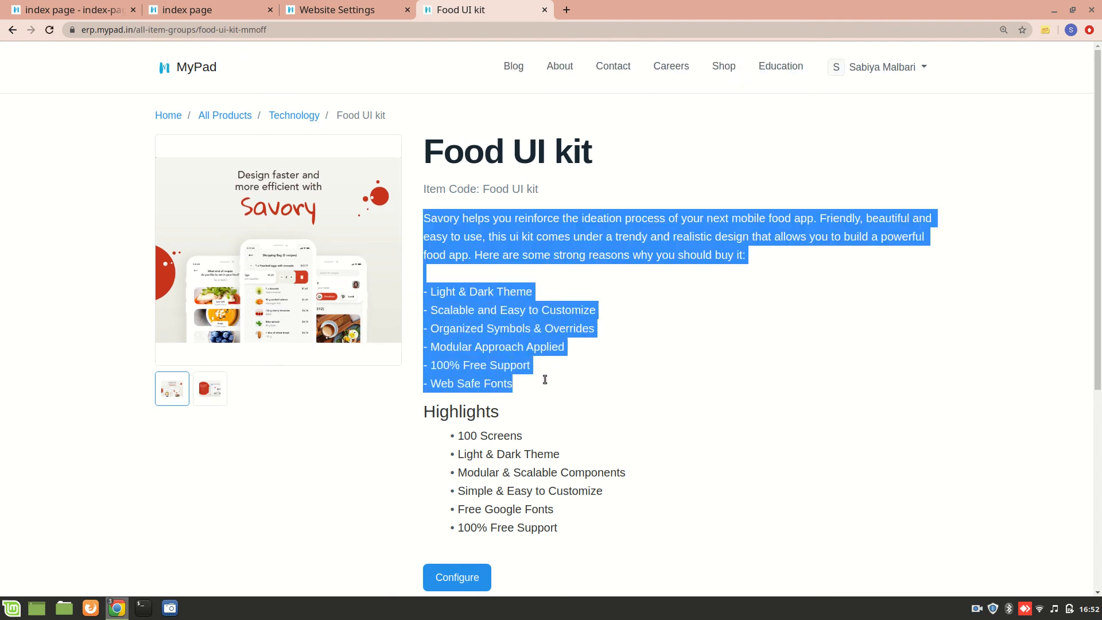
pyautogui.click(104, 10)
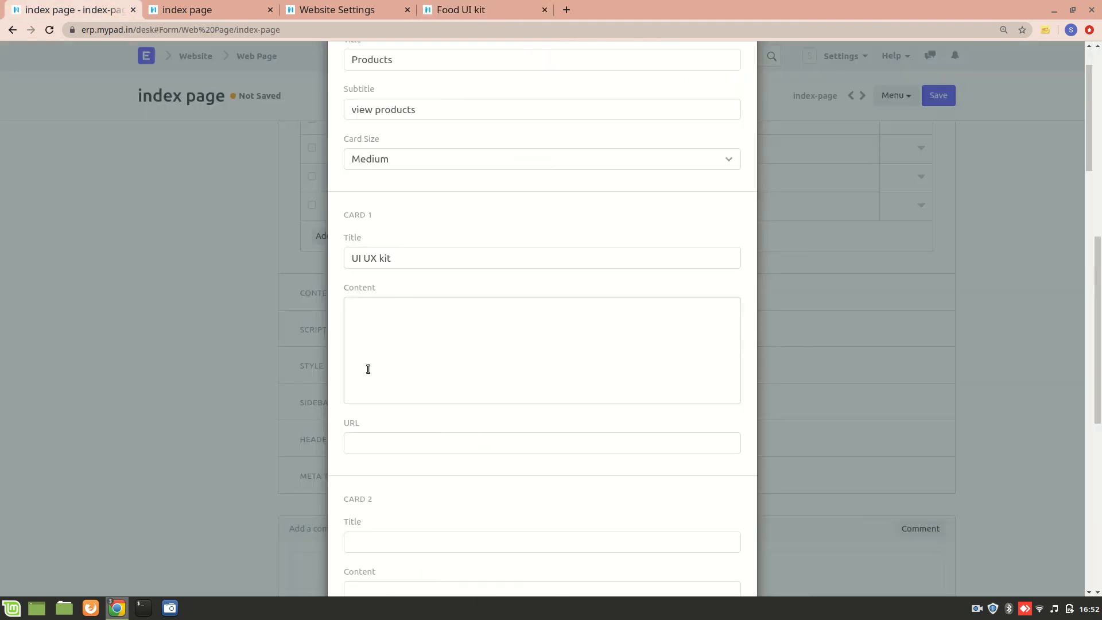
pyautogui.hotkey('ctrl', 'v')
# Copy the Food UI kit page's path and set it as Card 1's URL: /all-item-groups/food-ui-kit-mmoff
pyautogui.click(459, 9)
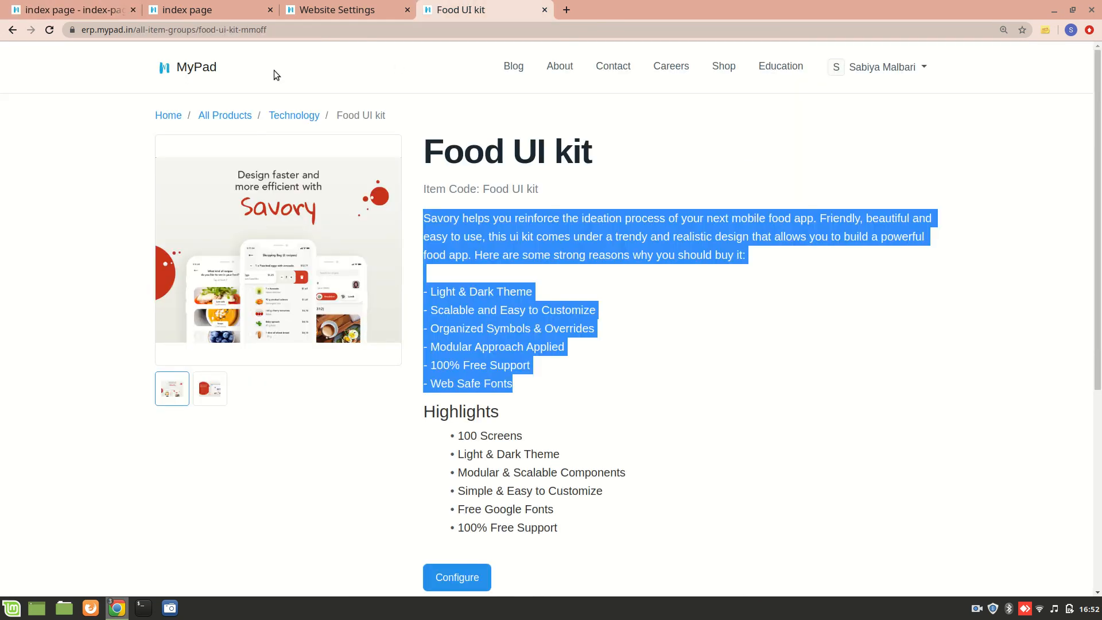
pyautogui.click(206, 29)
pyautogui.click(289, 32)
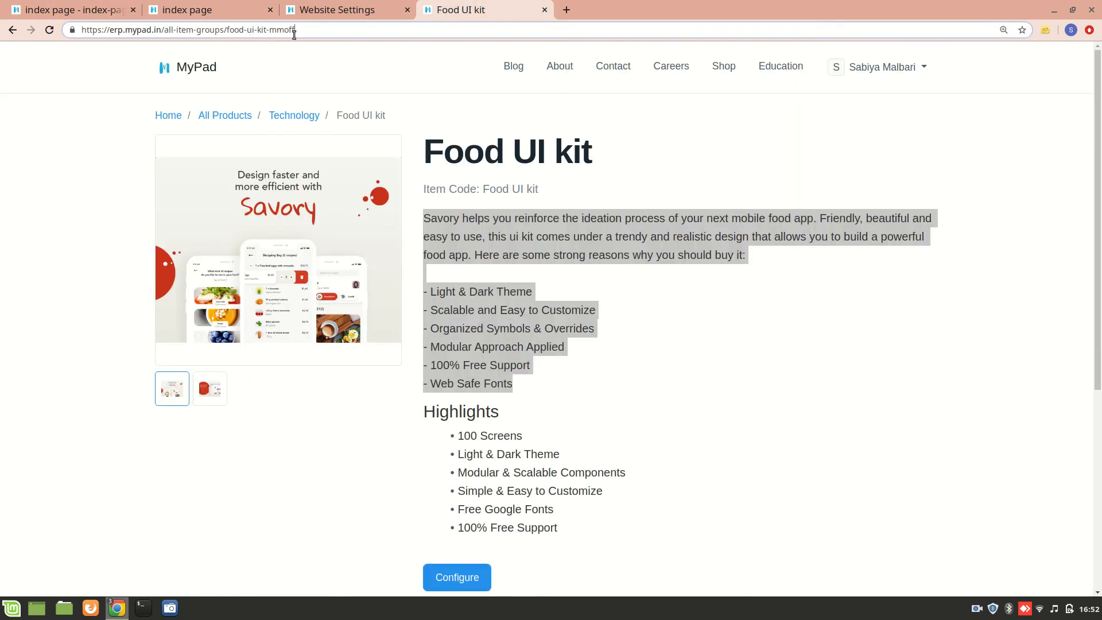
pyautogui.moveTo(308, 30); pyautogui.dragTo(165, 29)
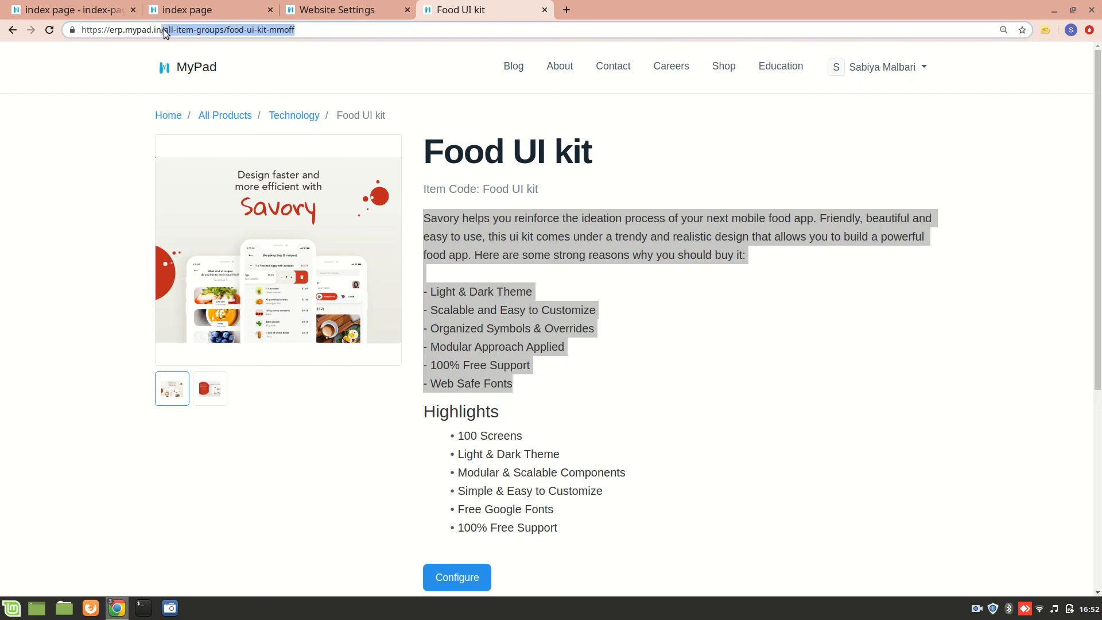
pyautogui.click(63, 9)
pyautogui.click(366, 439)
pyautogui.hotkey('ctrl', 'v')
# Set the title of Card 2 to "Ecommerce Kit"
pyautogui.scroll(-5, 366, 436)
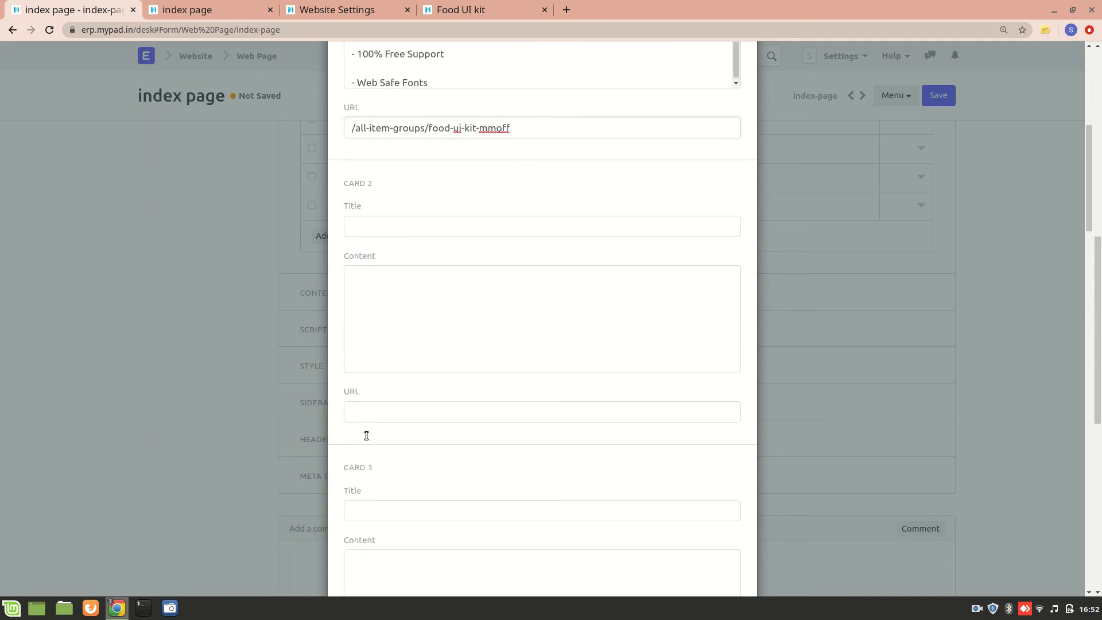
pyautogui.click(367, 228)
pyautogui.write('Ecommerce Kit')
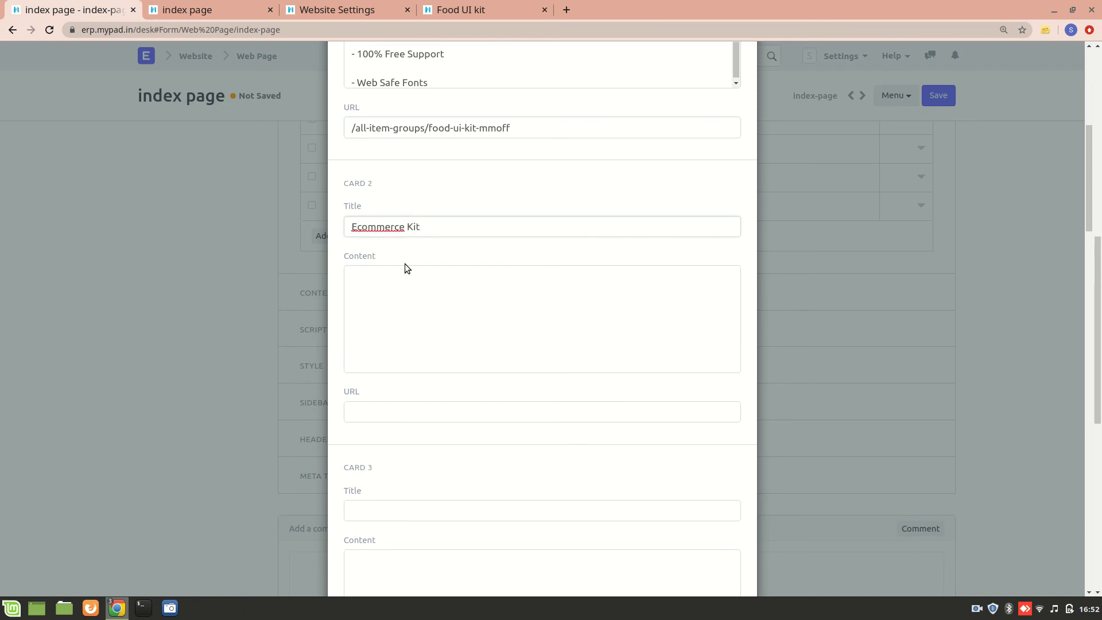
# Return to the product list in the shop's browser tab and open the details page of the E-Commerce UI kit
pyautogui.click(401, 300)
pyautogui.hotkey('ctrl', 'shift', 'Tab')
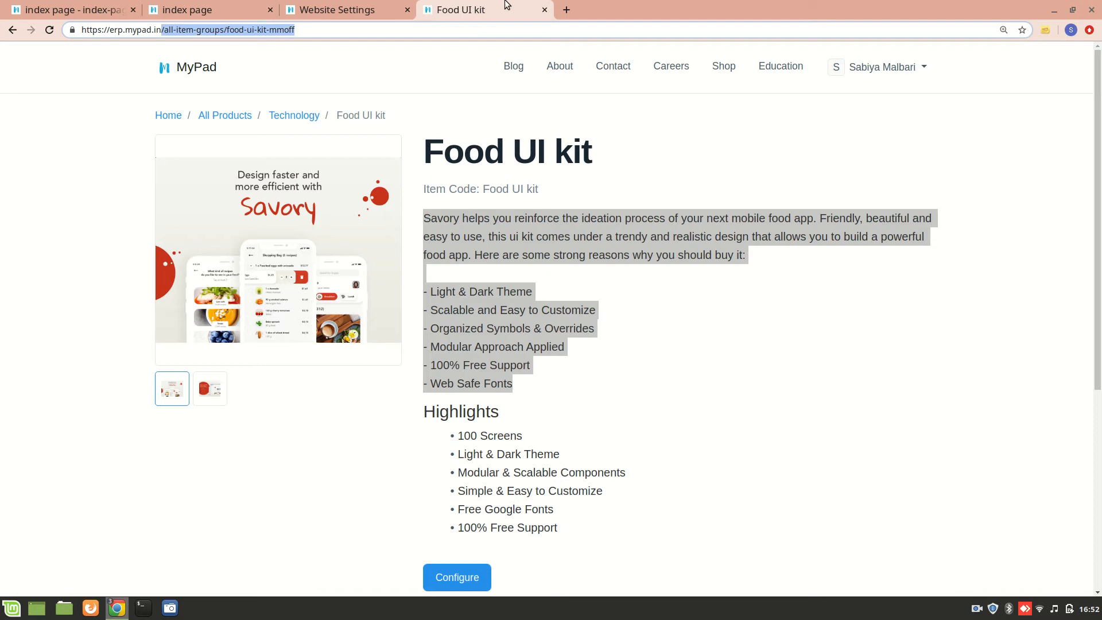
pyautogui.click(12, 29)
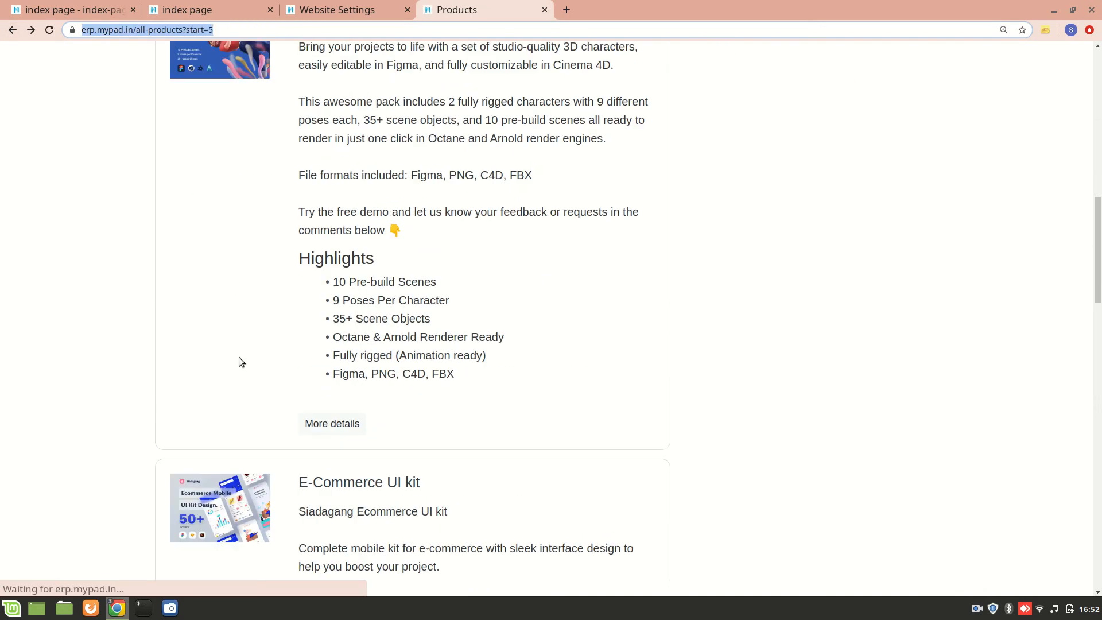
pyautogui.scroll(-15, 240, 361)
pyautogui.click(337, 378)
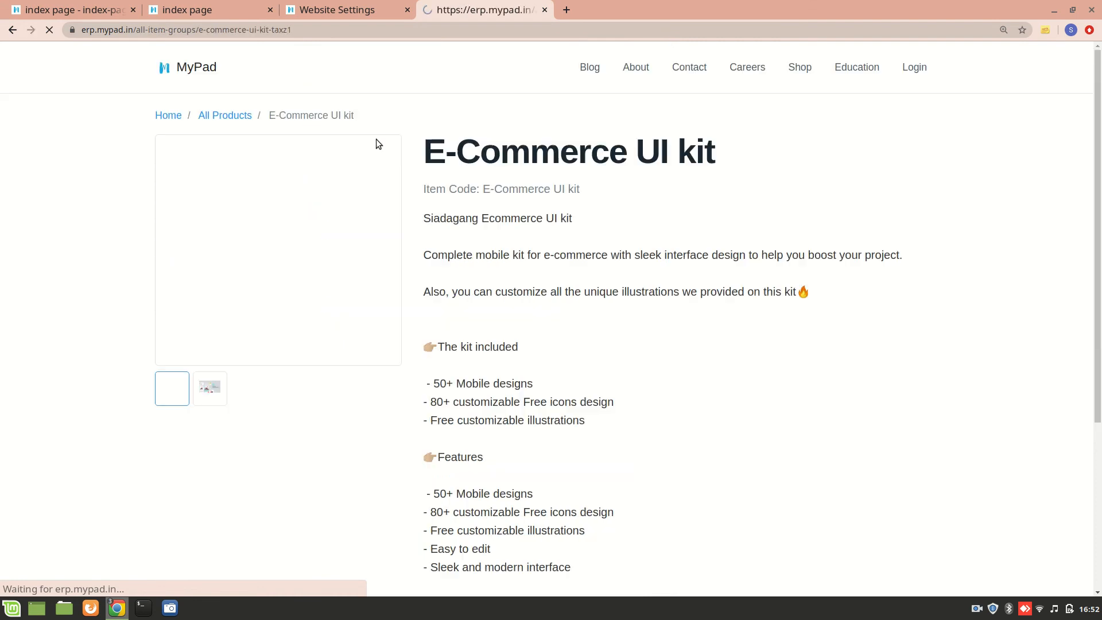
# Copy the two E-Commerce UI kit sentences, from "Complete mobile kit" to "provided on this kit", into Card 2's content
pyautogui.moveTo(421, 253); pyautogui.dragTo(534, 325)
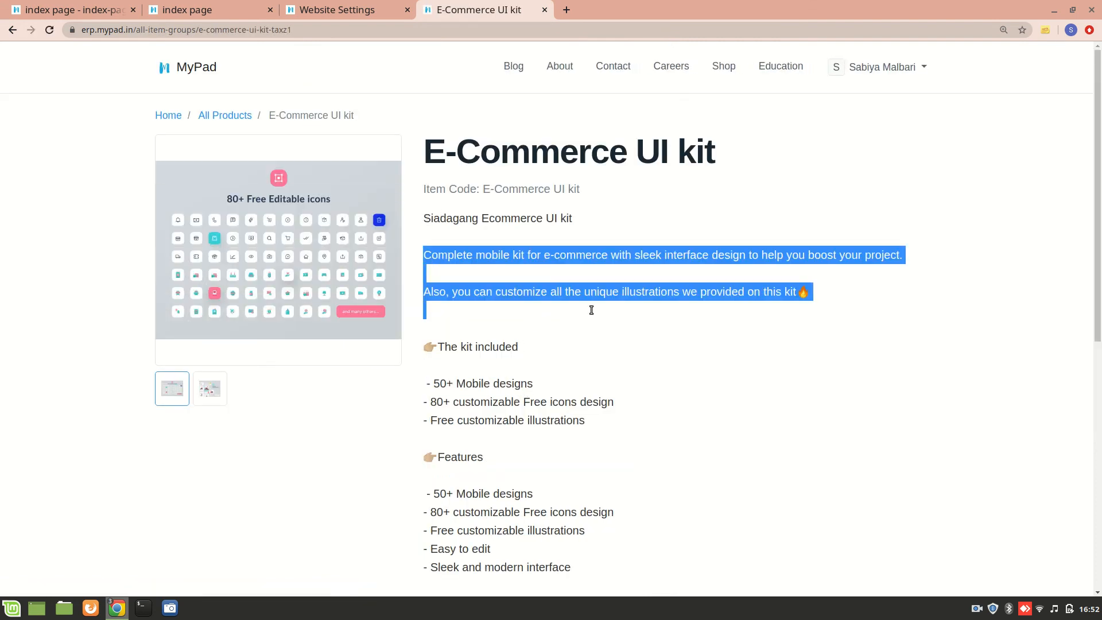
pyautogui.moveTo(810, 294); pyautogui.dragTo(440, 254)
pyautogui.click(48, 3)
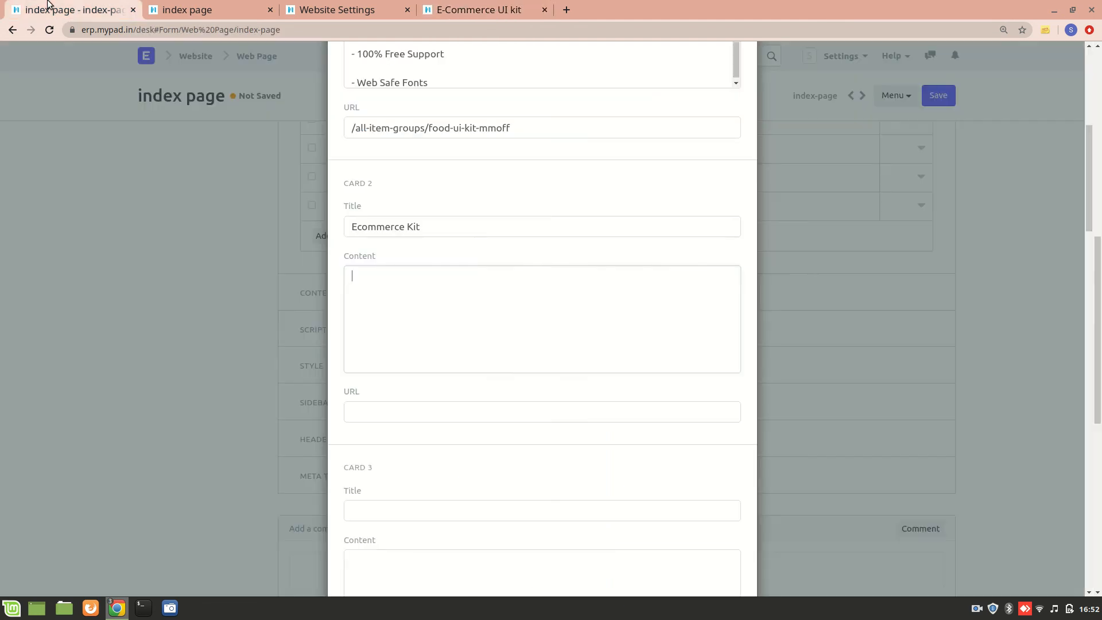
pyautogui.click(396, 321)
pyautogui.hotkey('ctrl', 'v')
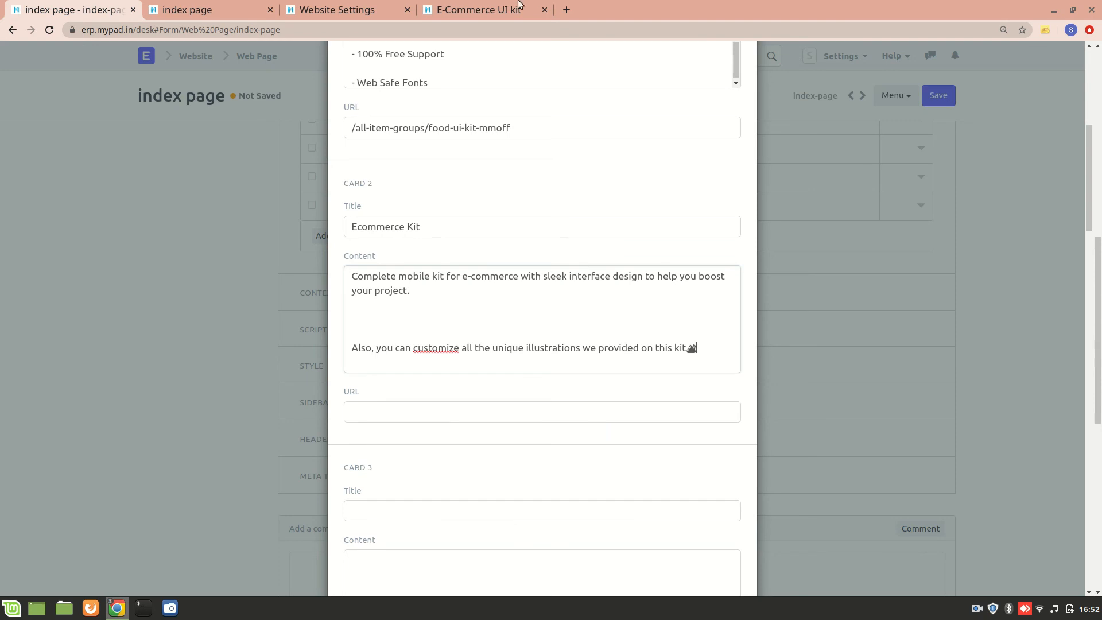
# Copy the E-Commerce UI kit page's path and set it as Card 2's URL: /all-item-groups/e-commerce-ui-kit-taxz1
pyautogui.click(510, 2)
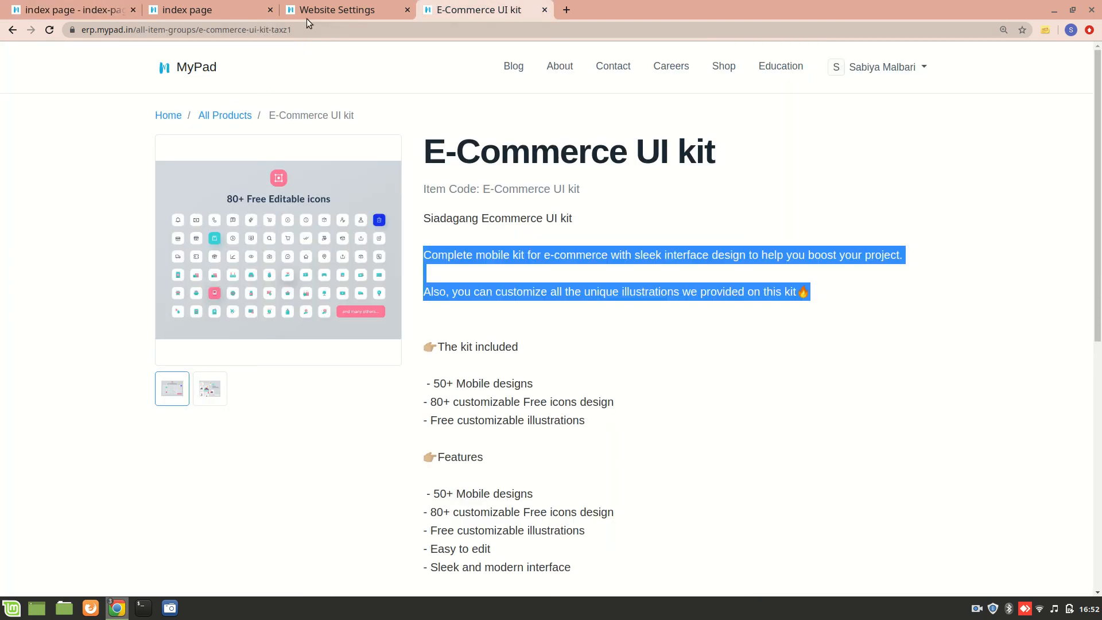
pyautogui.moveTo(315, 29); pyautogui.dragTo(133, 32)
pyautogui.hotkey('ctrl', 'c')
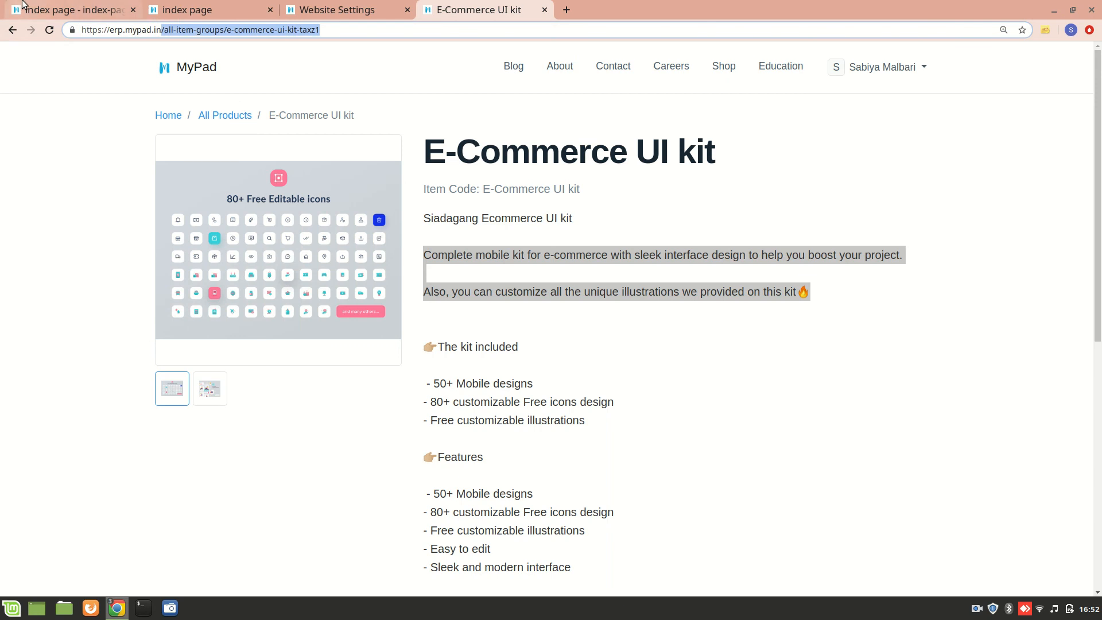
pyautogui.click(58, 10)
pyautogui.click(397, 411)
pyautogui.hotkey('ctrl', 'v')
# Submit the Section with Cards values and save the index page
pyautogui.scroll(7, 397, 411)
pyautogui.click(723, 93)
pyautogui.click(952, 99)
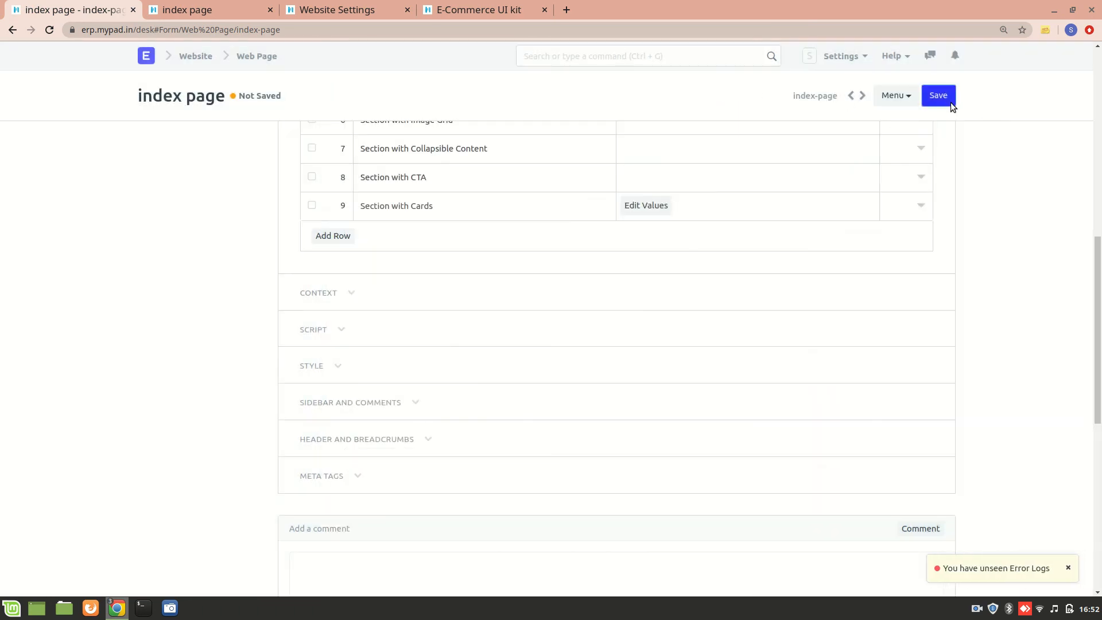
# Reload the published index page, examine the Products section and test the links of the UI UX kit and Ecommerce Kit cards
pyautogui.click(222, 6)
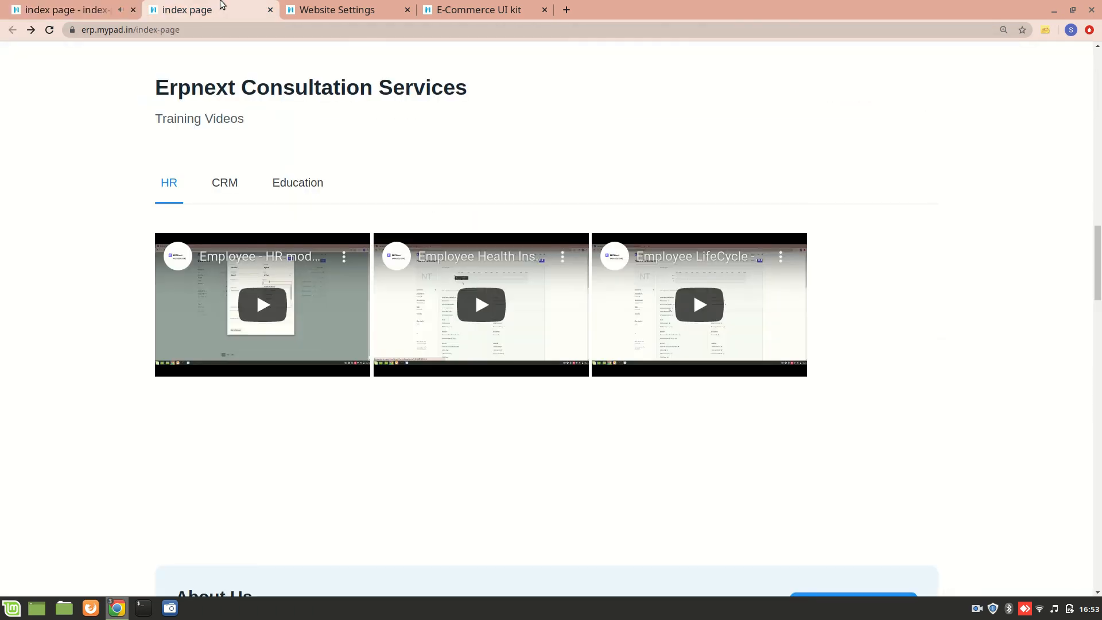
pyautogui.press('F5')
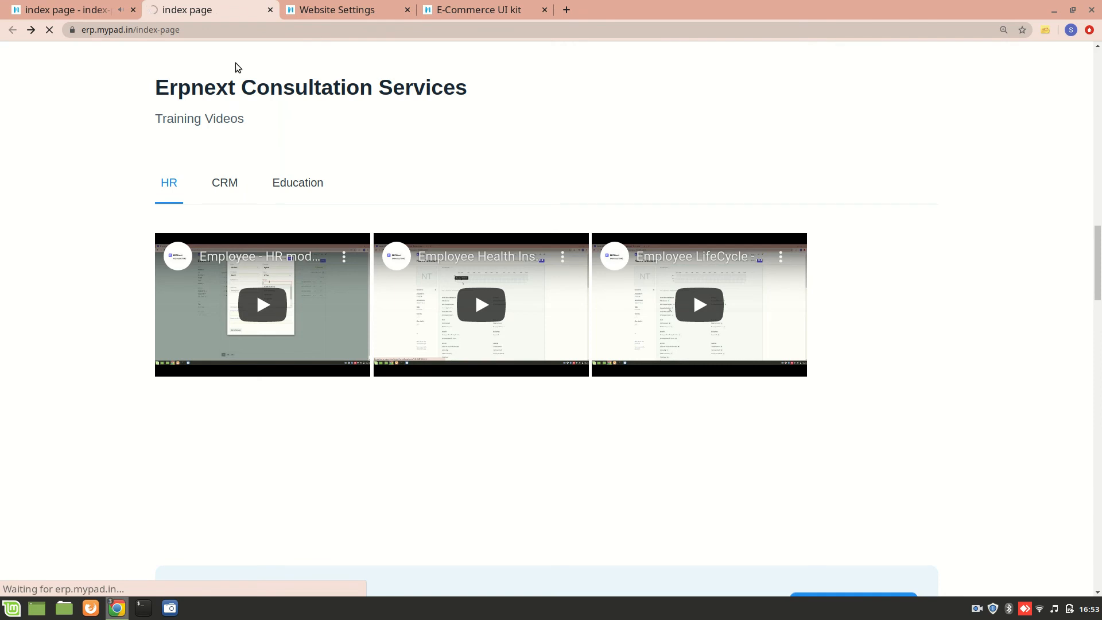
pyautogui.scroll(-6, 362, 332)
pyautogui.scroll(-20, 362, 334)
pyautogui.scroll(-4, 360, 333)
pyautogui.scroll(4, 360, 332)
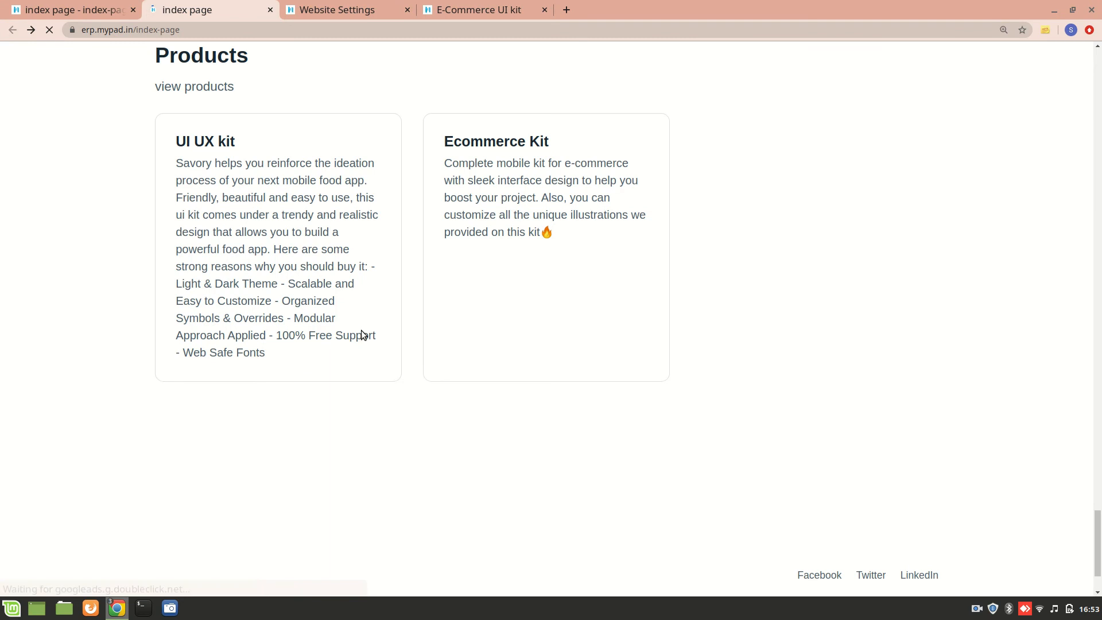
pyautogui.click(212, 286)
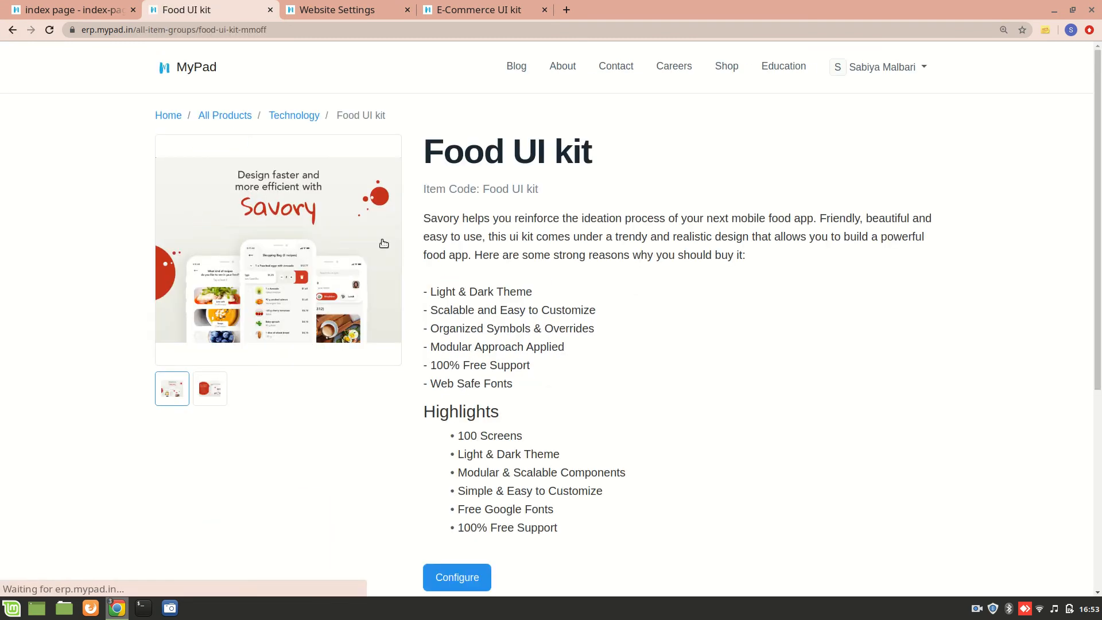
pyautogui.click(12, 30)
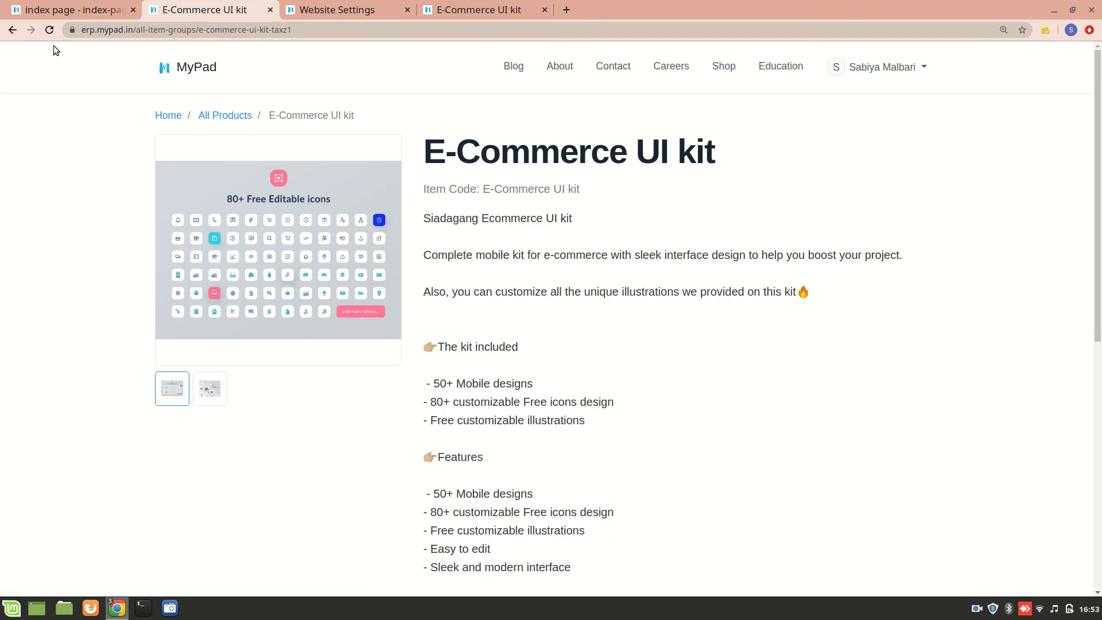
# Change the card size of the Section with Cards block to Large, submit the values and save the page
pyautogui.click(32, 7)
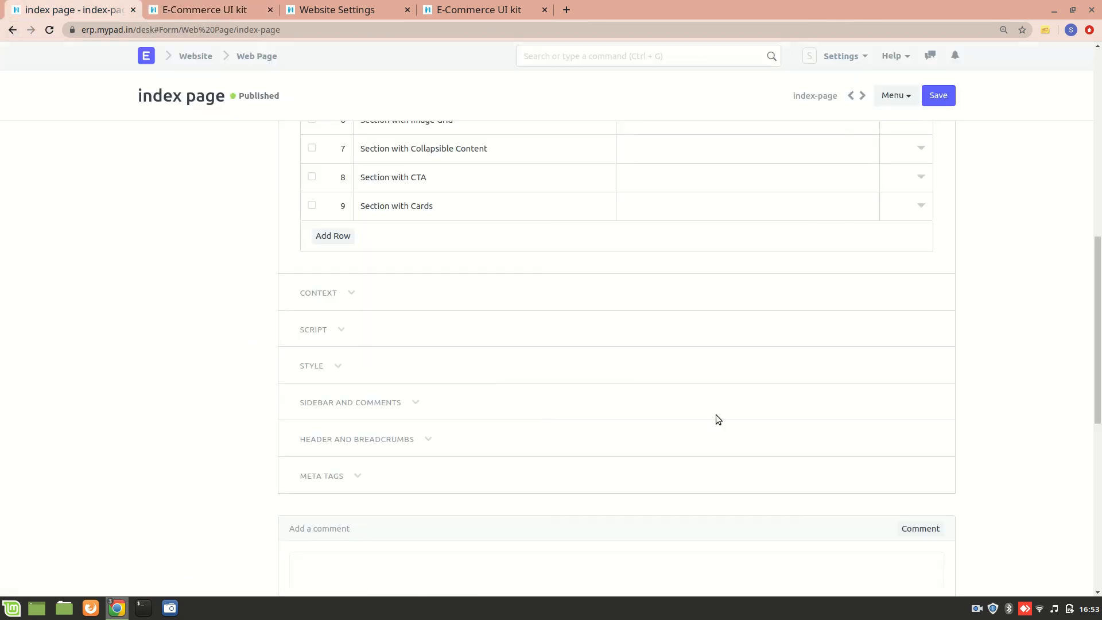
pyautogui.click(657, 216)
pyautogui.click(396, 238)
pyautogui.click(411, 283)
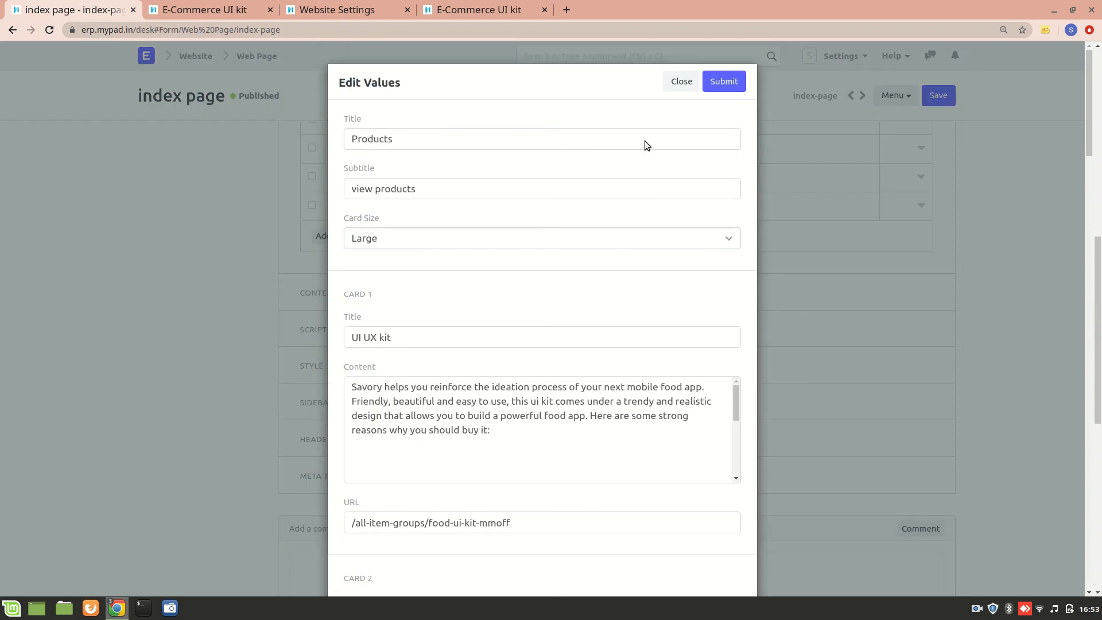
pyautogui.click(722, 91)
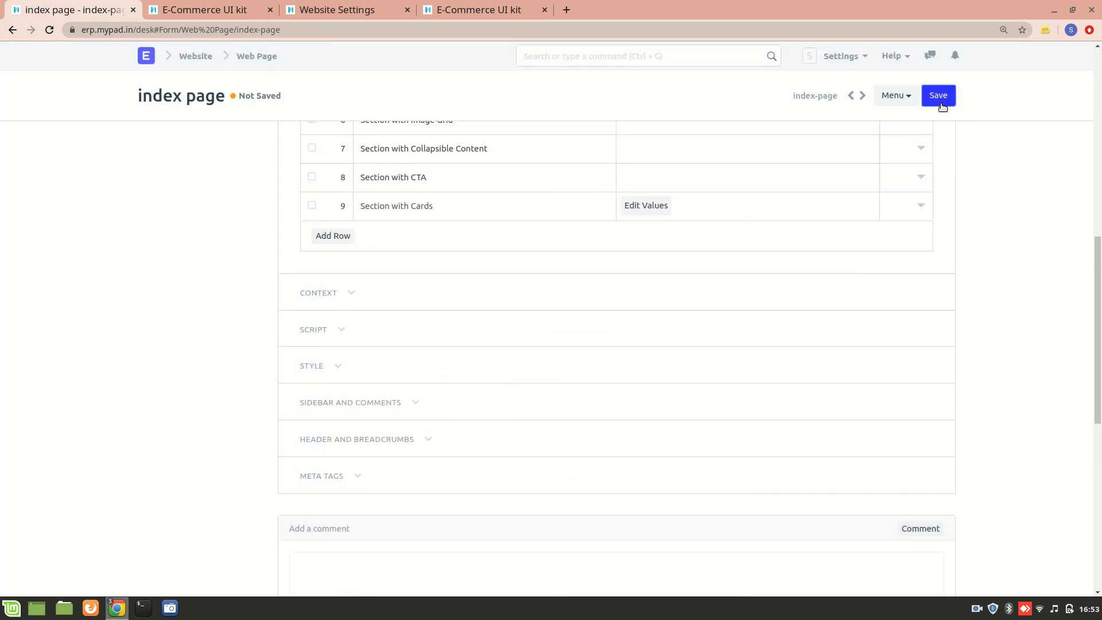
pyautogui.click(938, 95)
# Return to the published index page and check the card size in its Products section
pyautogui.click(240, 5)
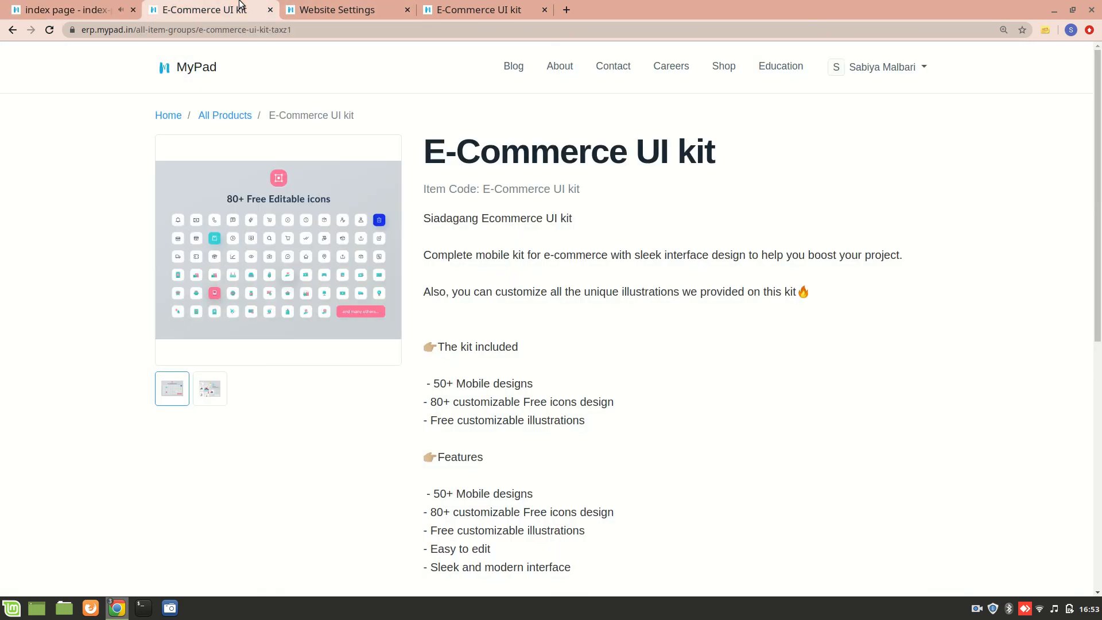
pyautogui.press('F5')
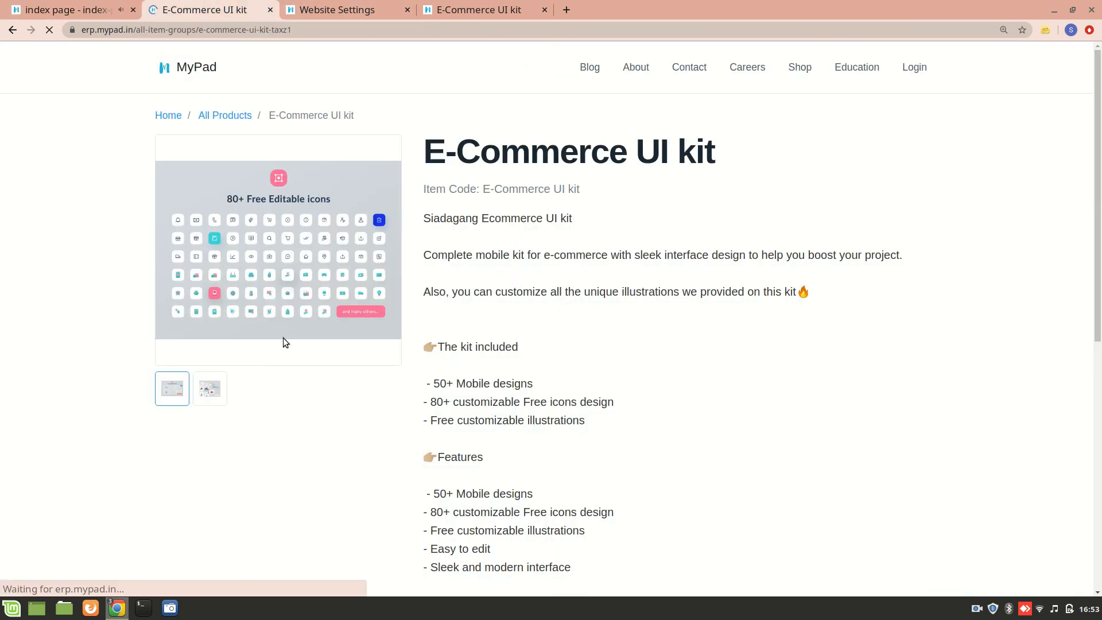
pyautogui.scroll(-8, 283, 340)
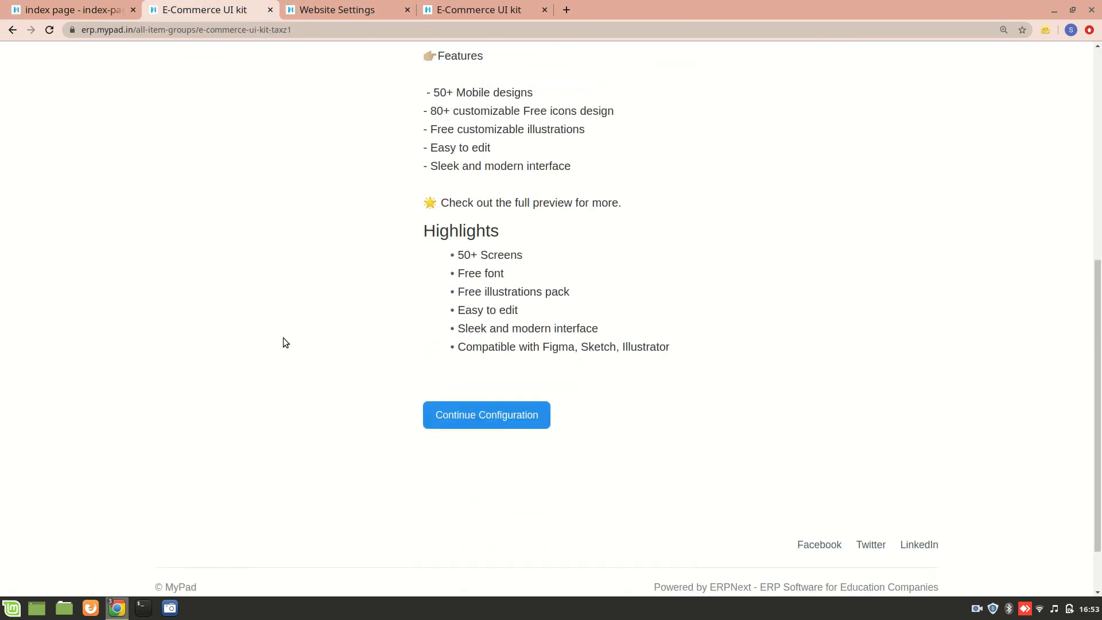
pyautogui.click(13, 30)
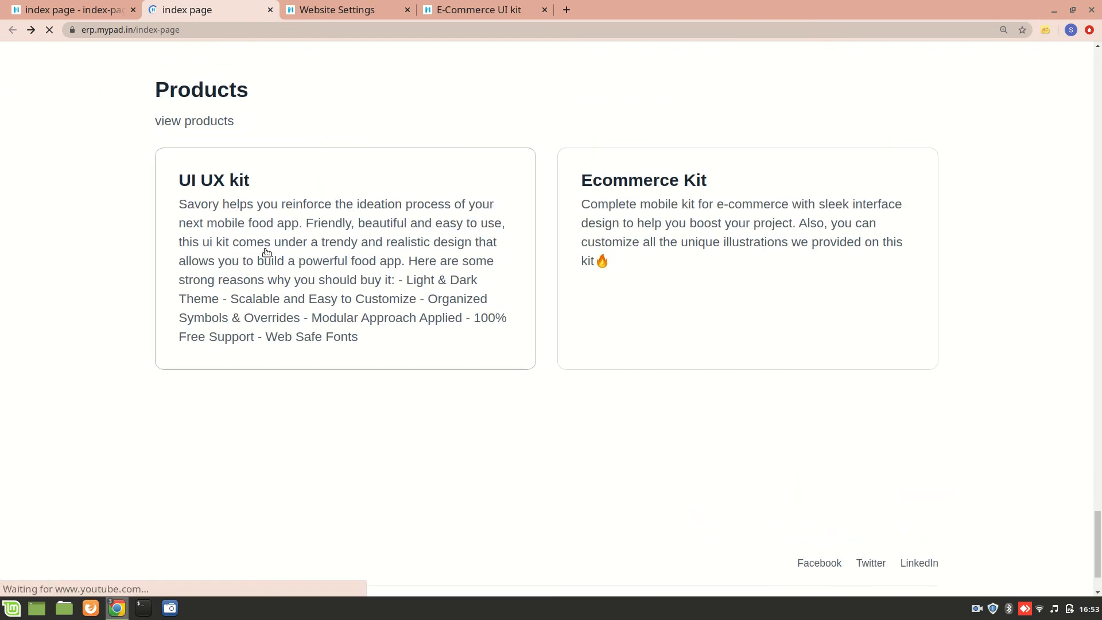
# Add a tenth row to the index page's blocks using the Split Section with Image web template
pyautogui.click(51, 9)
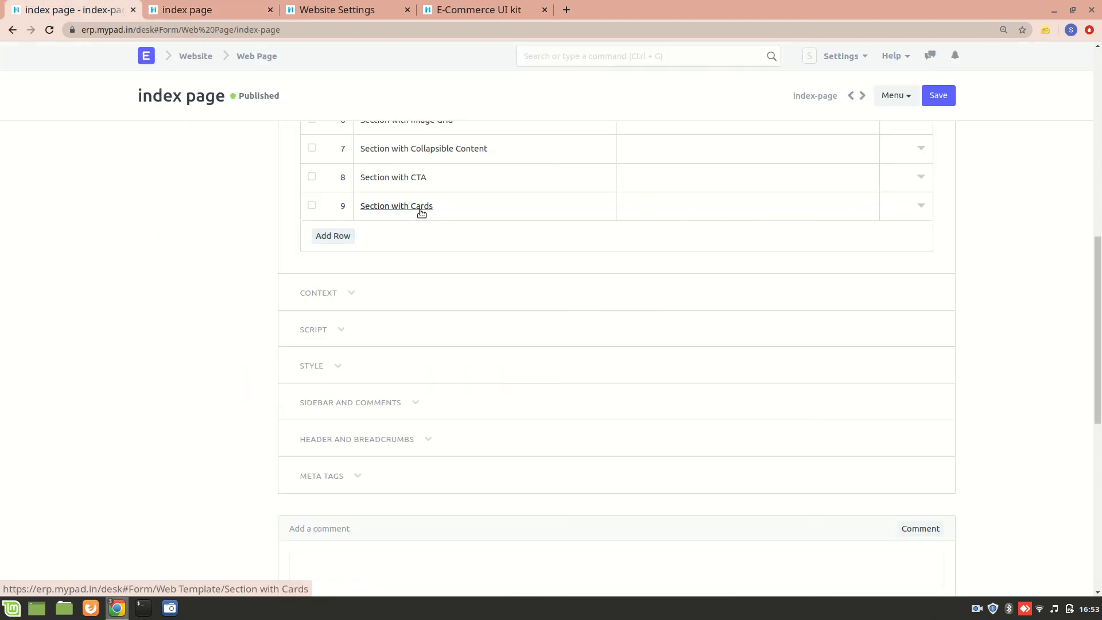
pyautogui.click(334, 237)
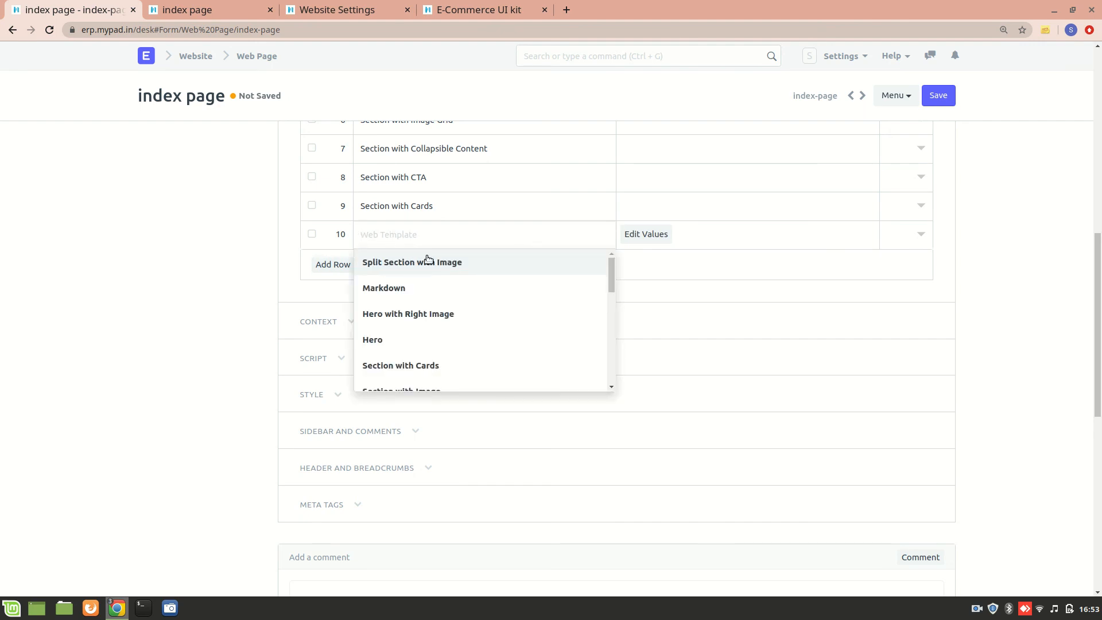
pyautogui.scroll(1, 426, 257)
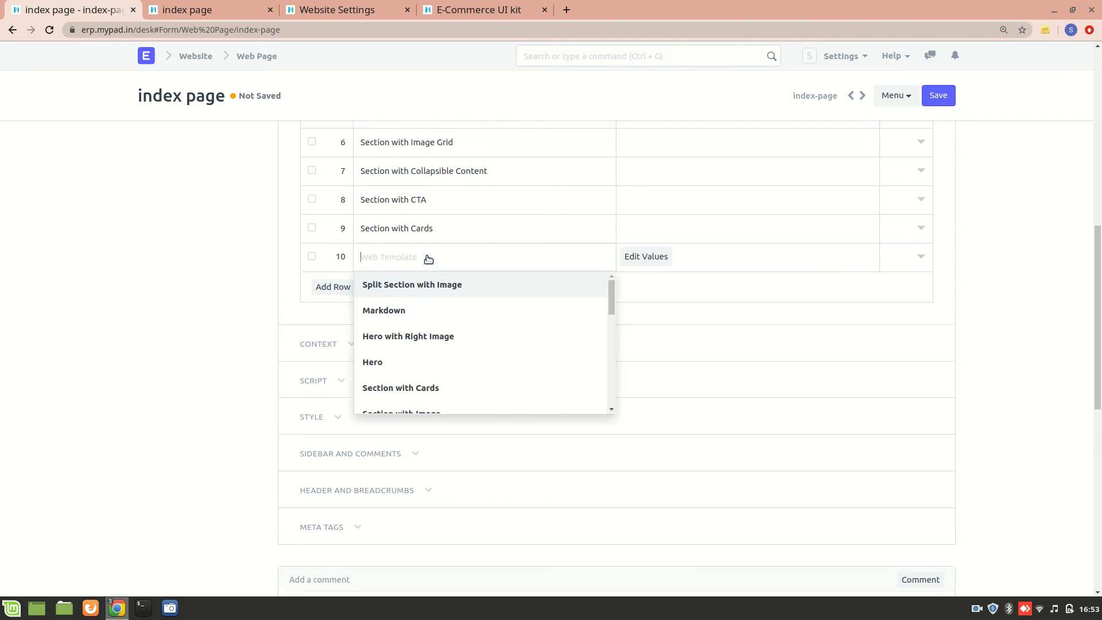
pyautogui.click(452, 294)
# Set the Split Section with Image block's title to "Education in ERPNext" and its content to "Learning Management System"
pyautogui.click(647, 266)
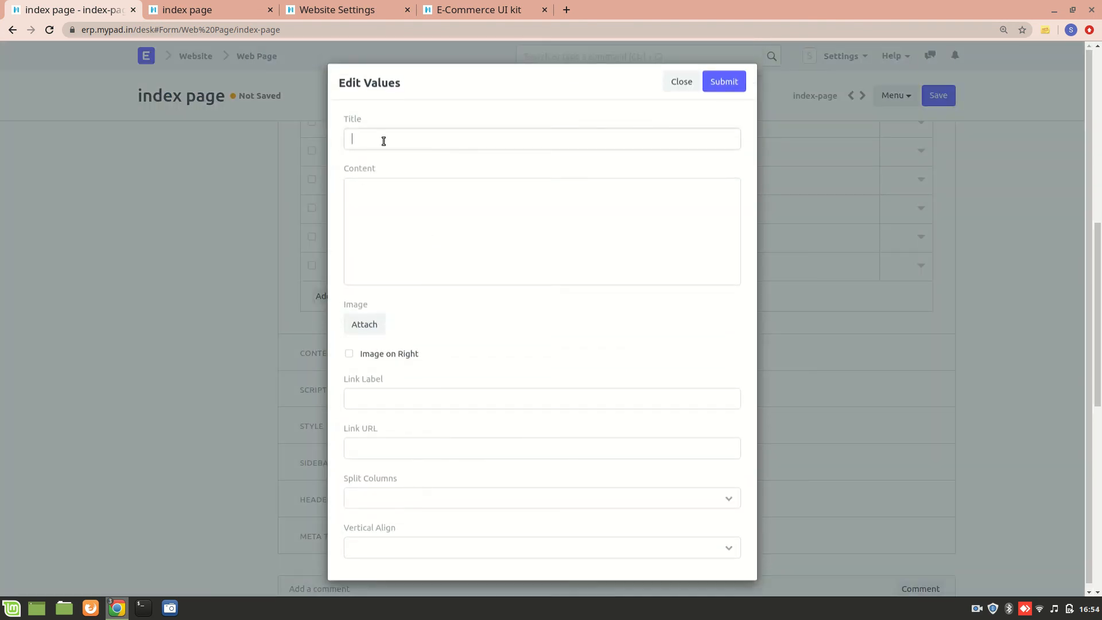
pyautogui.write('Education in ERPnNext')
pyautogui.click(394, 245)
pyautogui.write('Learning')
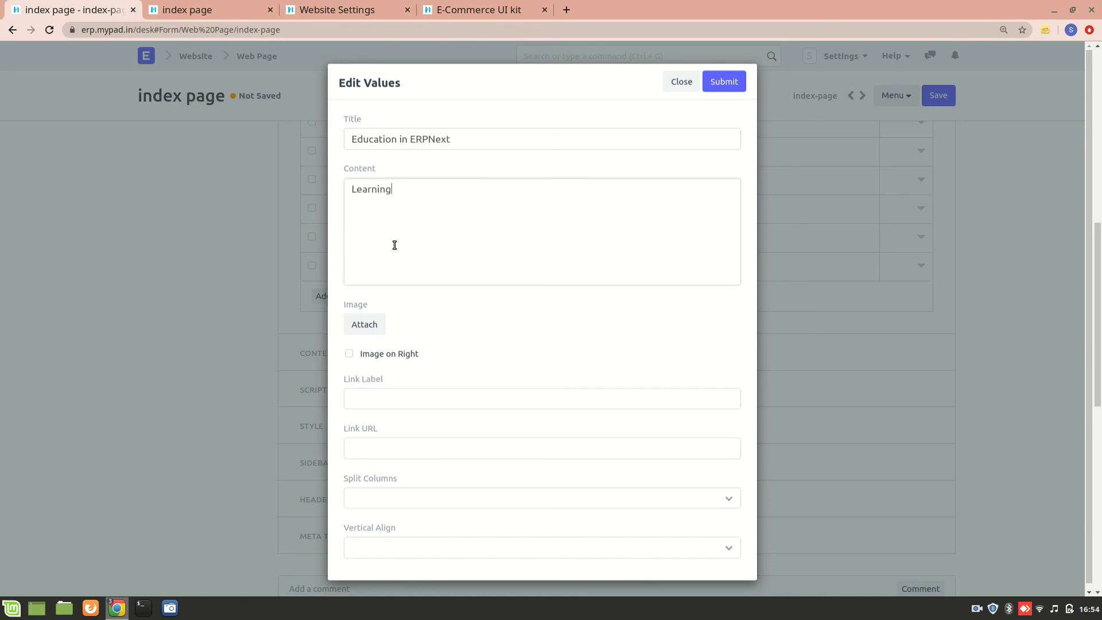
pyautogui.write(' Management System')
# Attach 2655967.jpg from the Downloads folder as the Split Section with Image block's image and enable Image on Right
pyautogui.click(366, 324)
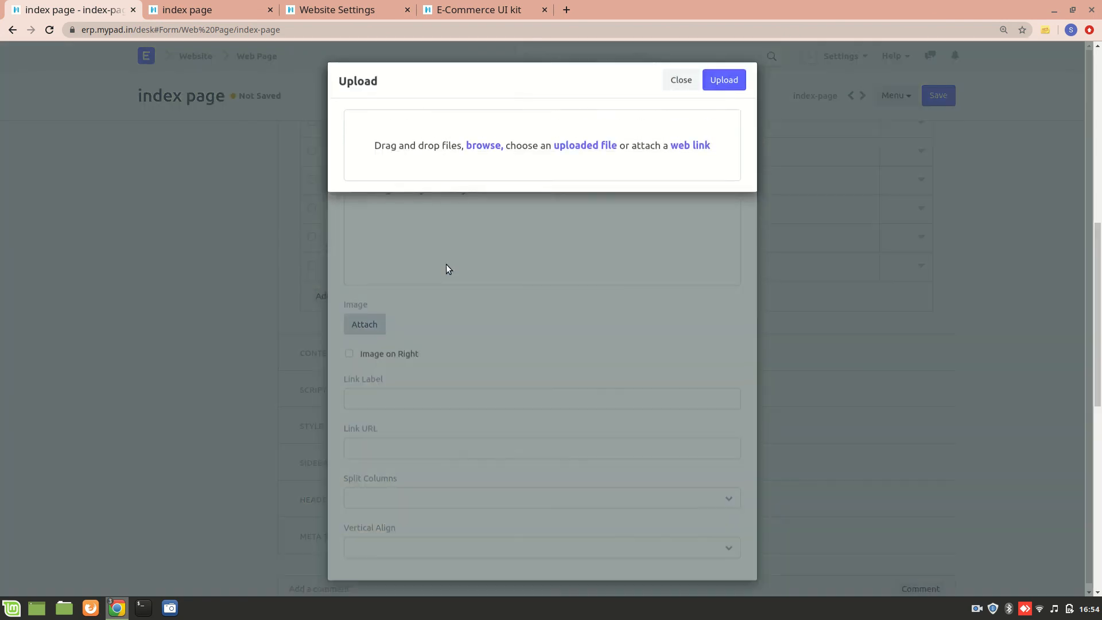
pyautogui.click(489, 150)
pyautogui.scroll(-10, 496, 310)
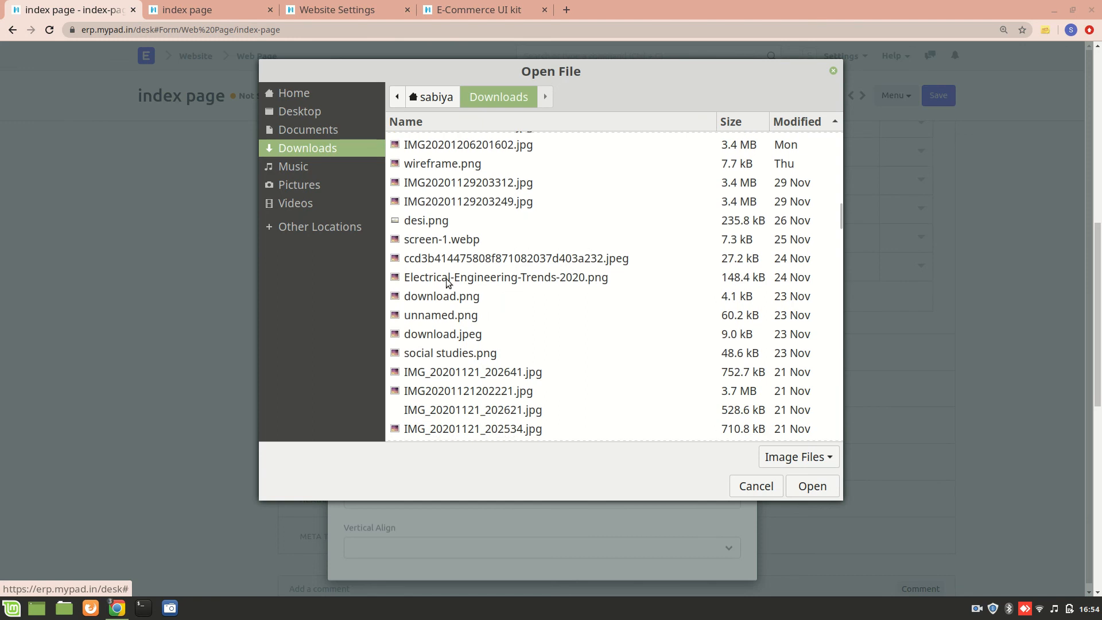
pyautogui.scroll(8, 499, 219)
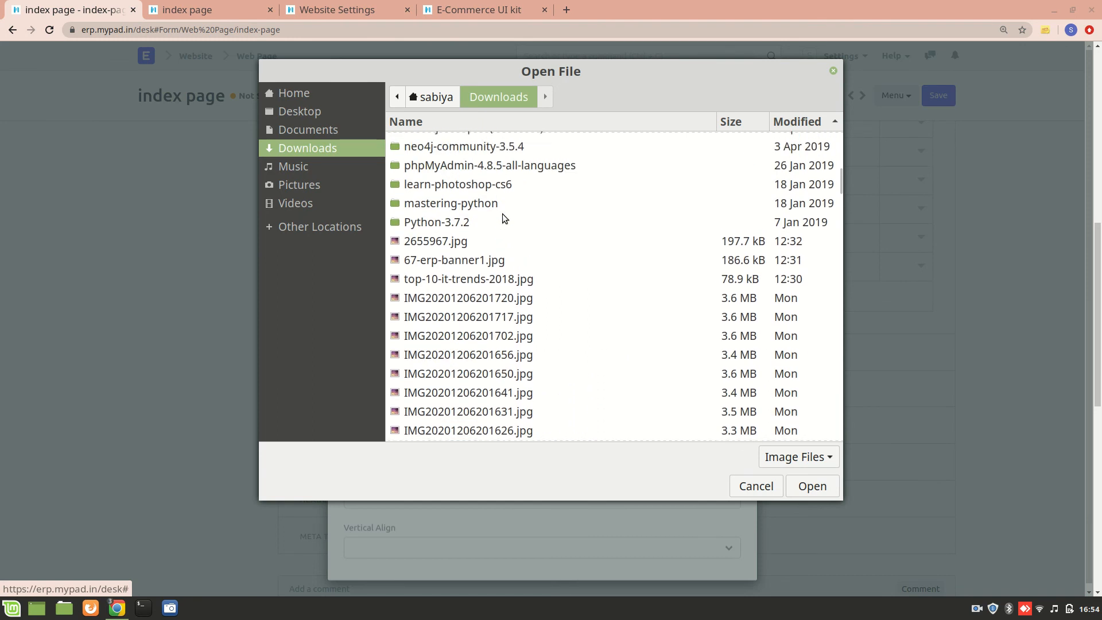
pyautogui.click(469, 229)
pyautogui.click(478, 247)
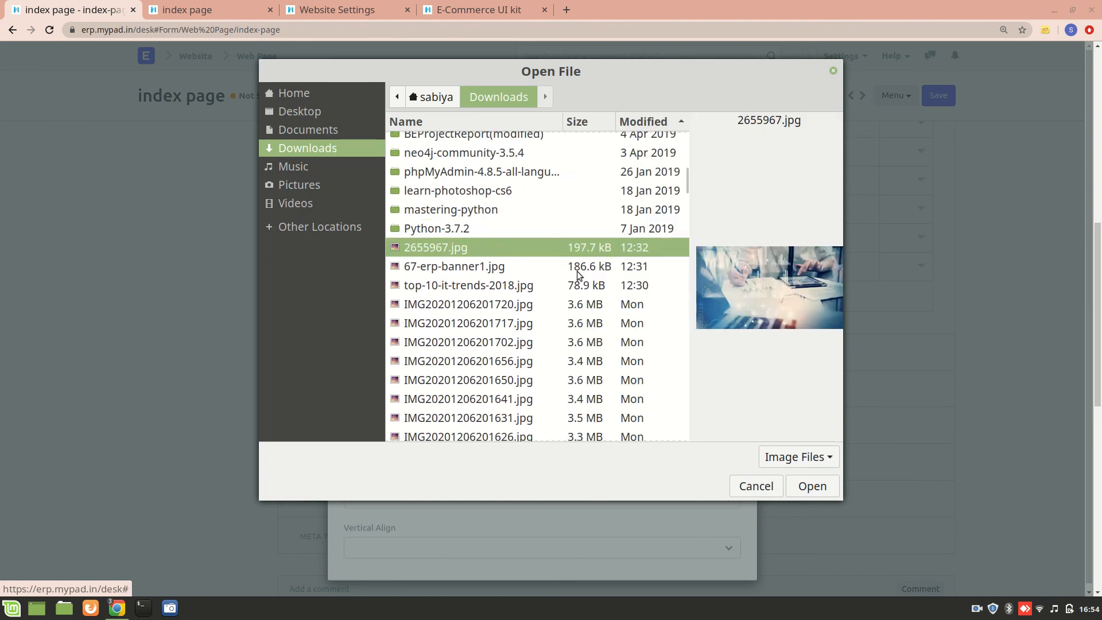
pyautogui.click(812, 485)
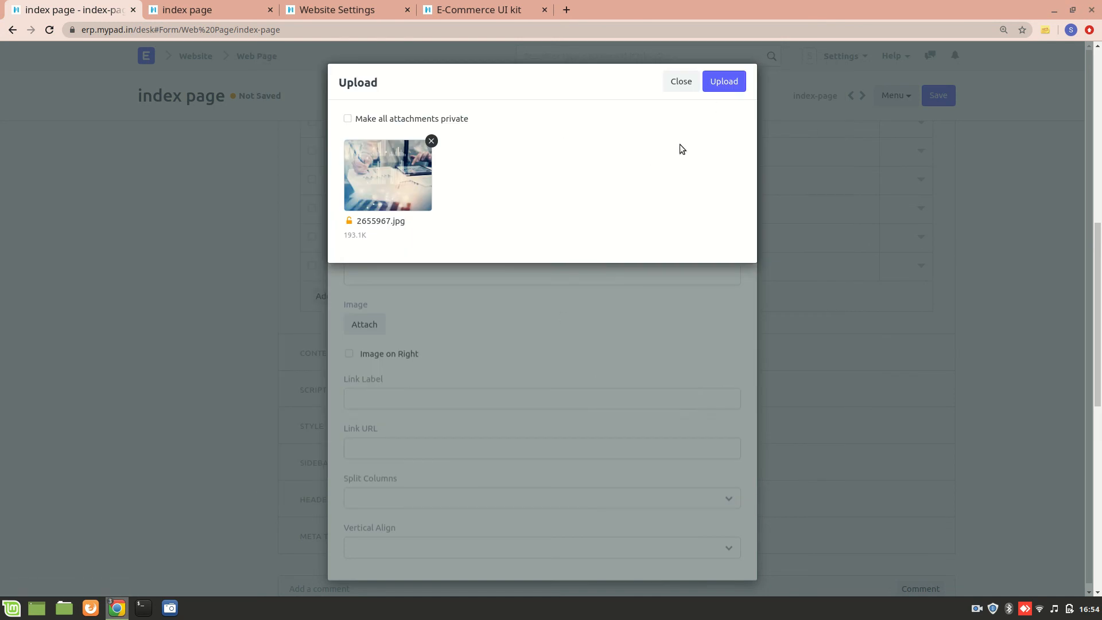
pyautogui.click(724, 82)
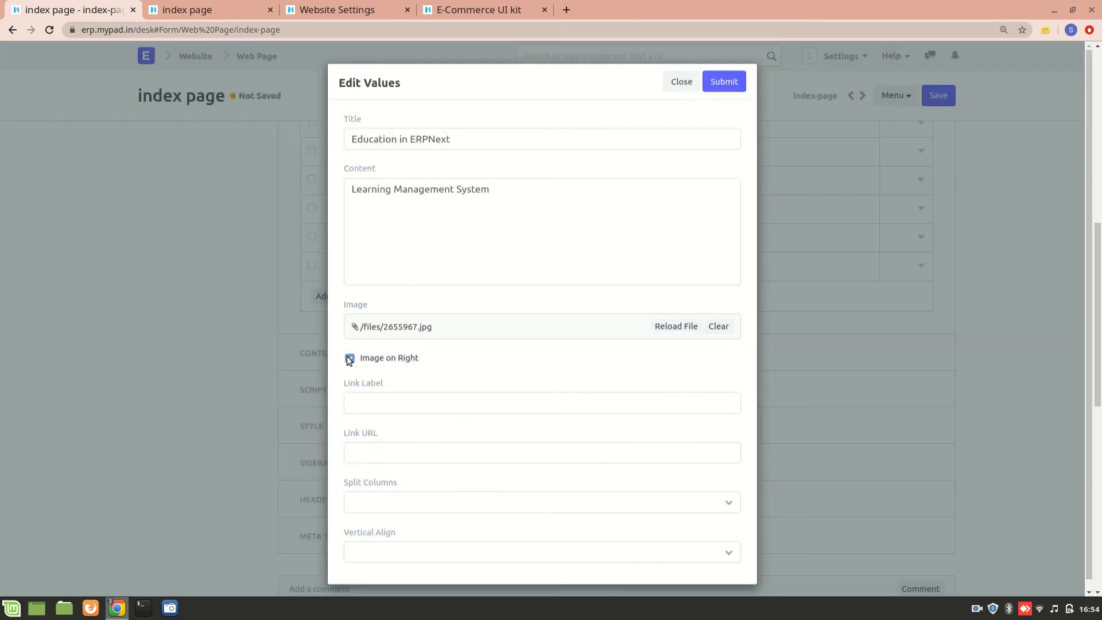
# Set the Split Section with Image block's link label to "Lms" and its link URL to "/lms"
pyautogui.scroll(-1, 444, 388)
pyautogui.click(390, 391)
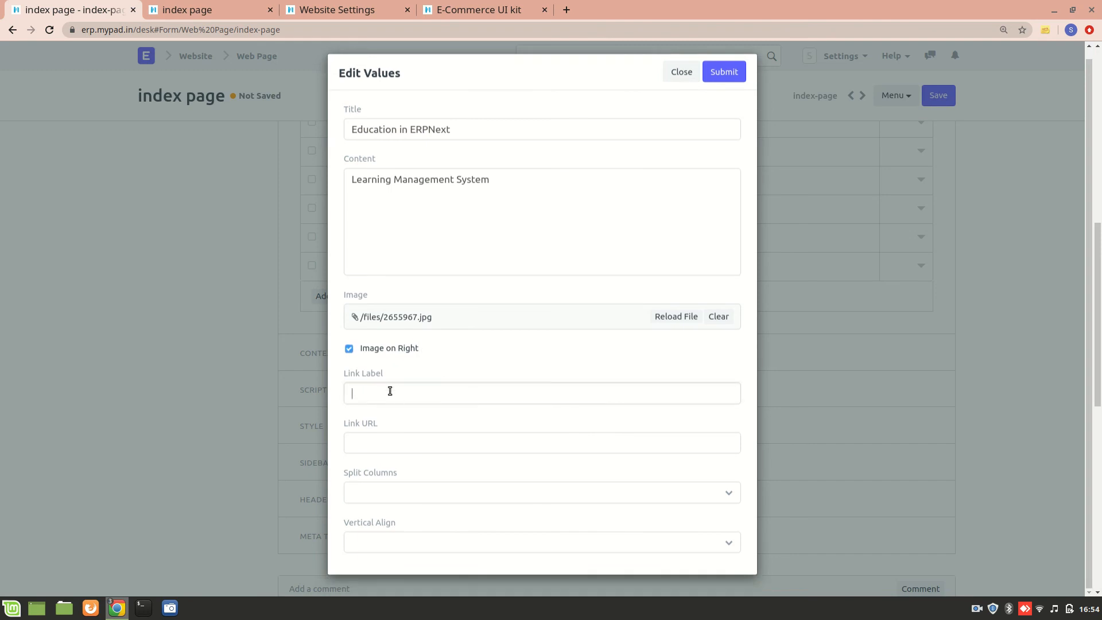
pyautogui.write('Lms')
pyautogui.click(382, 436)
pyautogui.write('/lms')
pyautogui.scroll(-4, 384, 436)
pyautogui.click(402, 494)
pyautogui.click(439, 485)
pyautogui.click(437, 488)
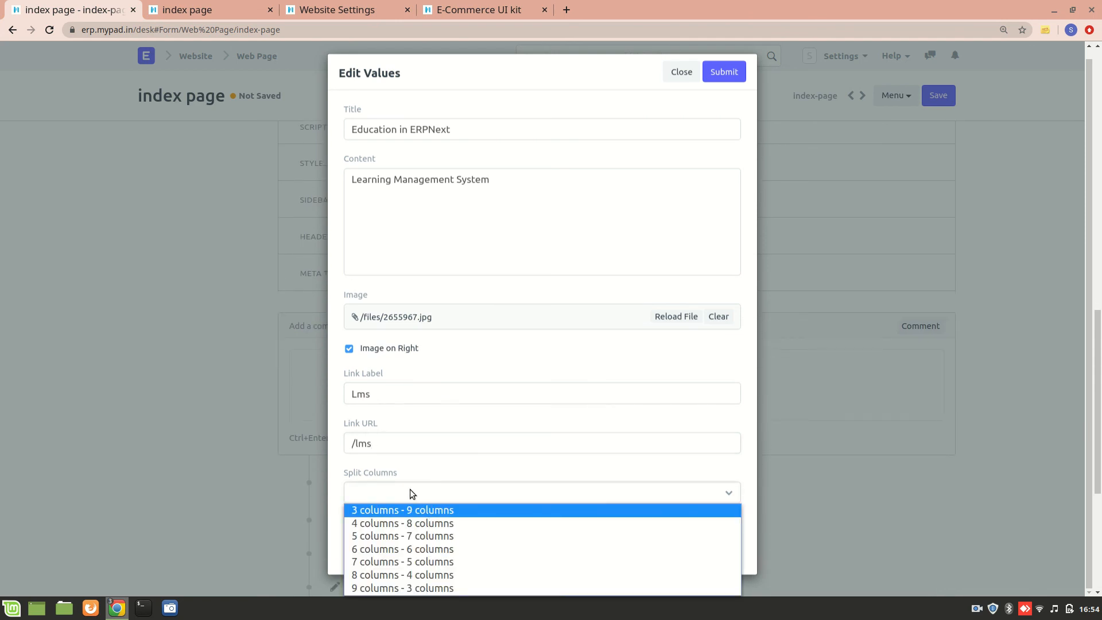
pyautogui.click(410, 492)
pyautogui.click(409, 492)
pyautogui.scroll(1, 467, 411)
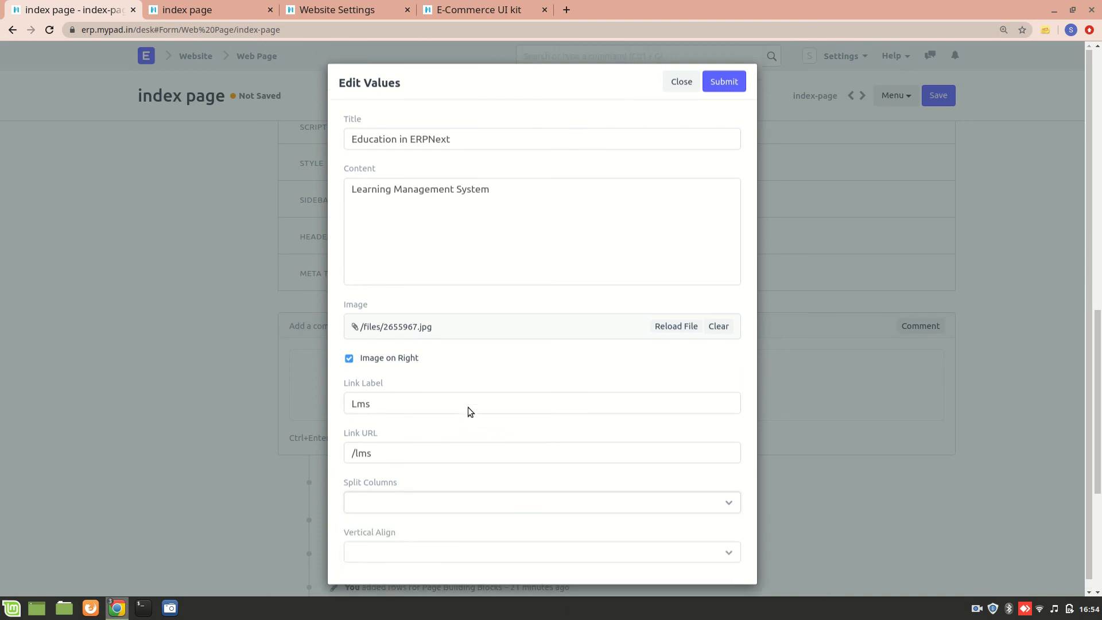
# Submit the block's values and save the page, and check the Education in ERPNext section on the reloaded published page
pyautogui.click(726, 89)
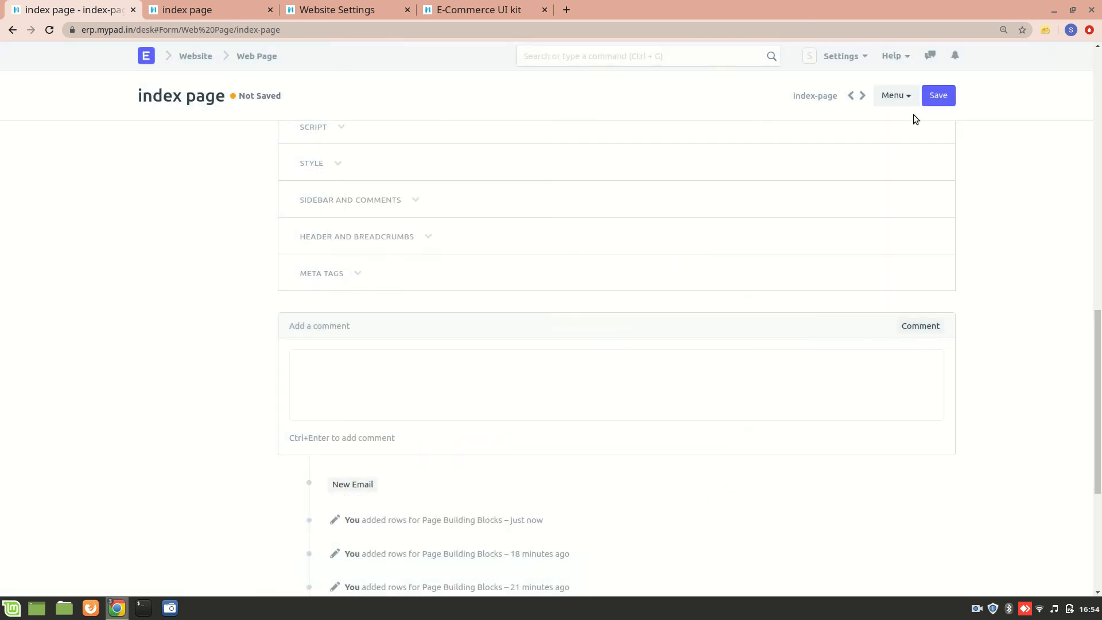
pyautogui.click(945, 93)
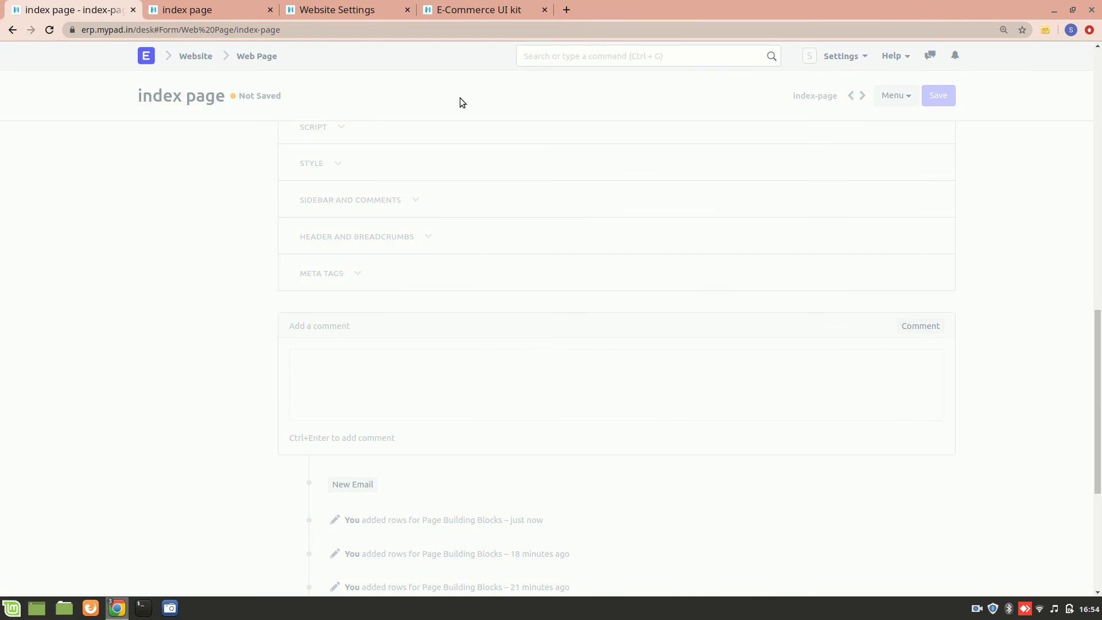
pyautogui.click(221, 6)
pyautogui.hotkey('ctrl', 'r')
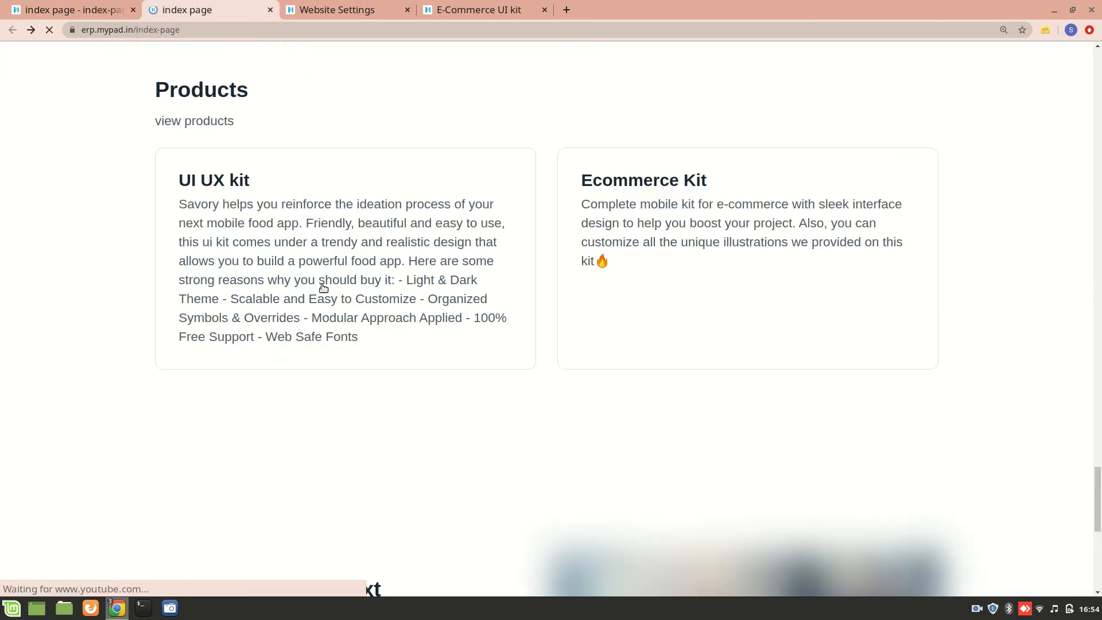
pyautogui.scroll(-5, 321, 287)
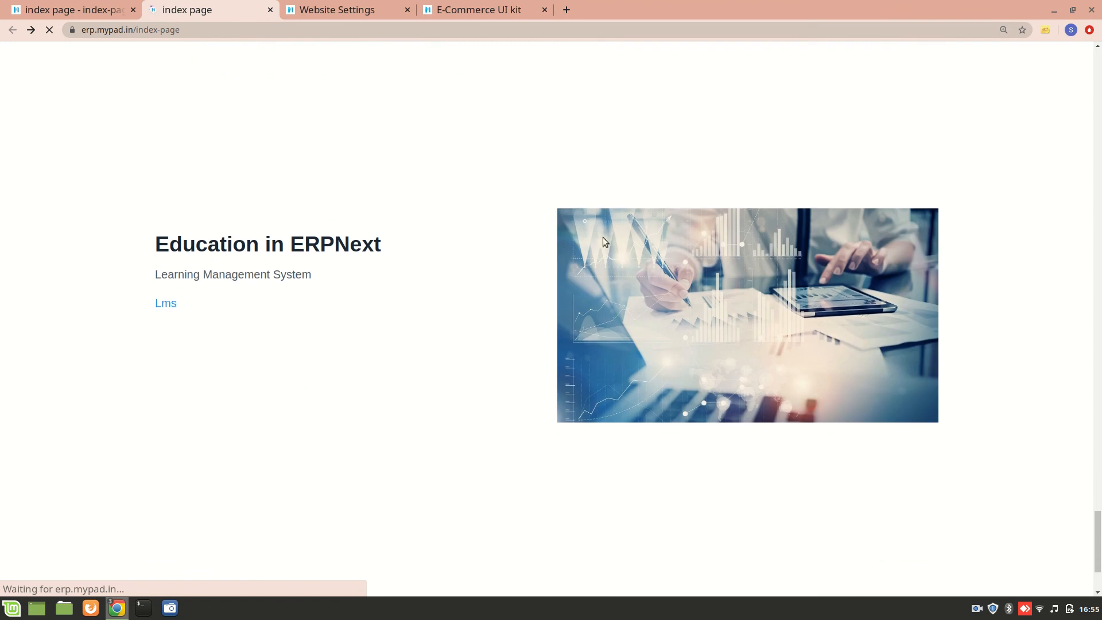
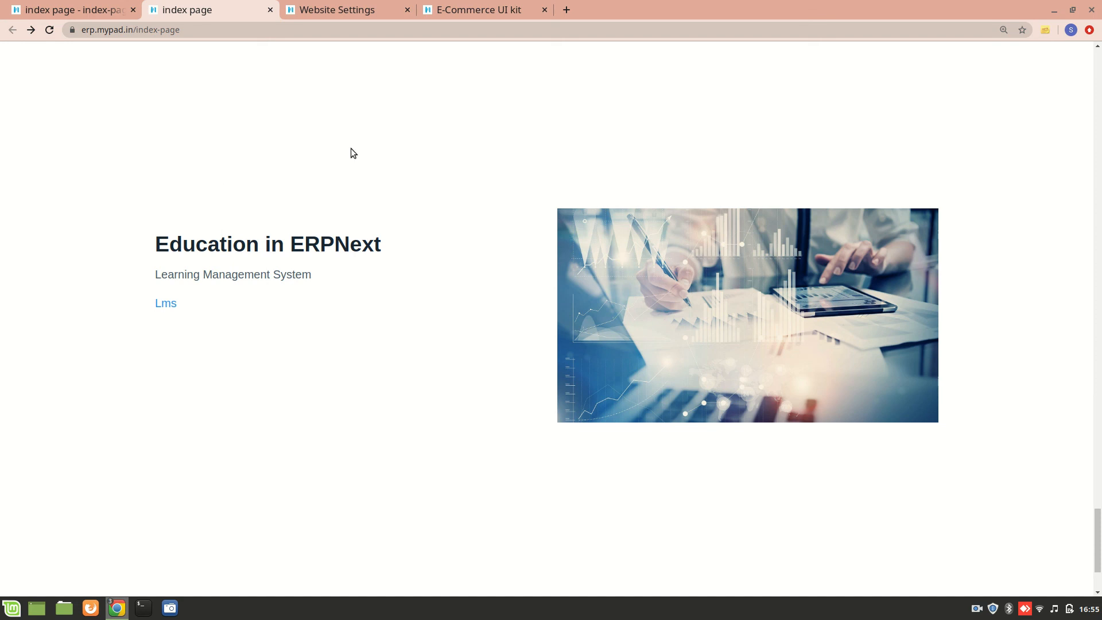
# Set the Split Section with Image block's Split Columns to "4 columns - 8 columns", submit the values and save the page
pyautogui.click(53, 8)
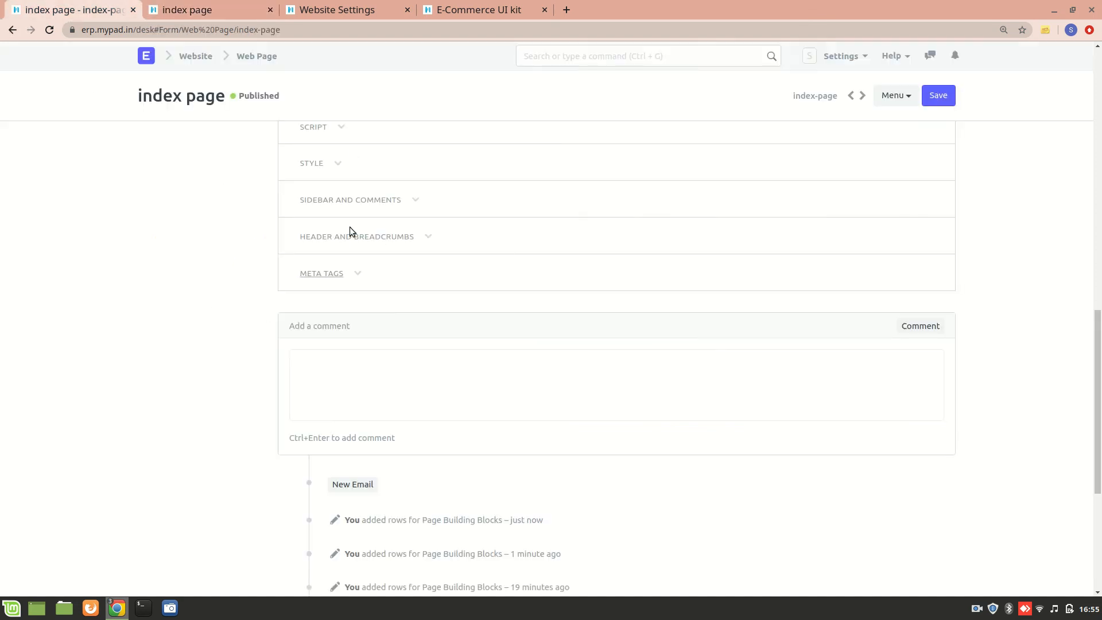
pyautogui.scroll(5, 379, 258)
pyautogui.click(647, 326)
pyautogui.click(394, 493)
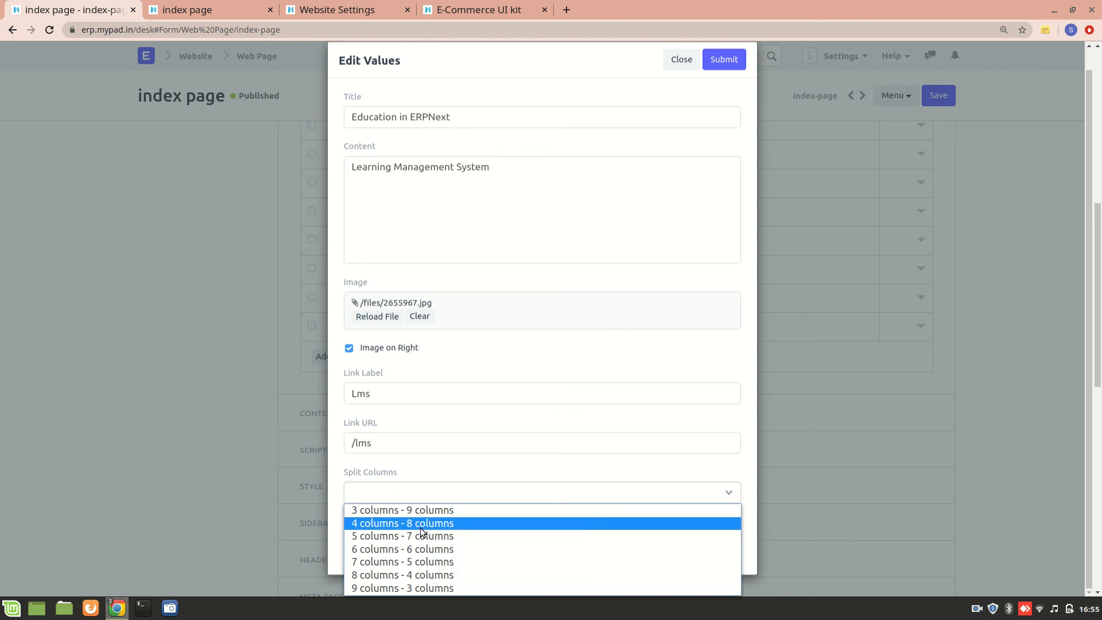
pyautogui.click(382, 523)
pyautogui.click(724, 59)
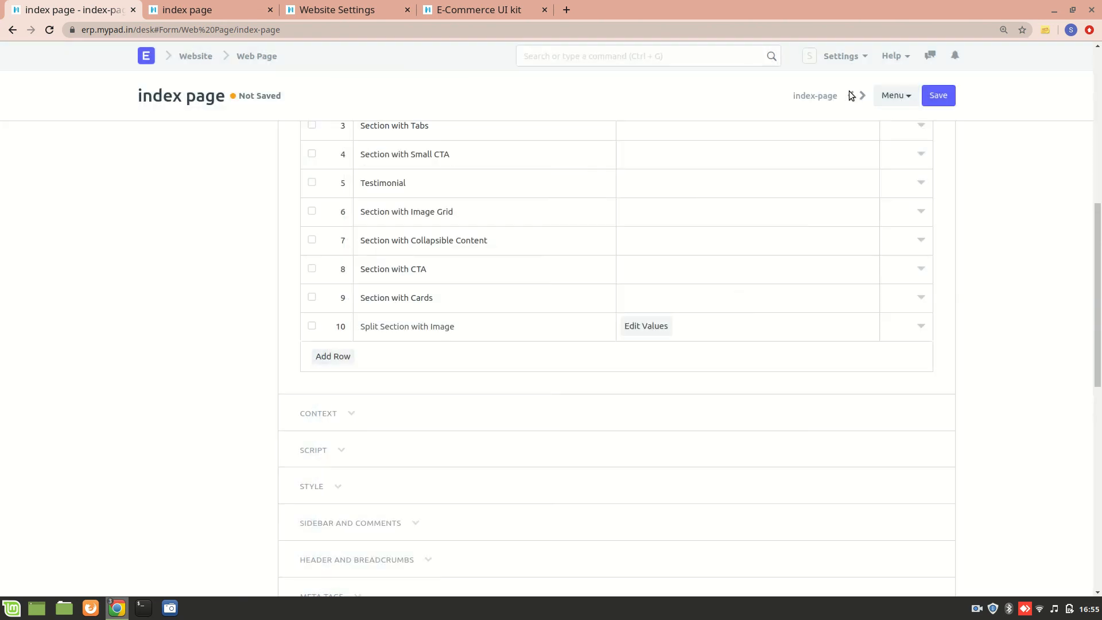
pyautogui.click(938, 95)
# Reload the published index page to check the Education in ERPNext section's column split, and test its Lms link
pyautogui.click(167, 7)
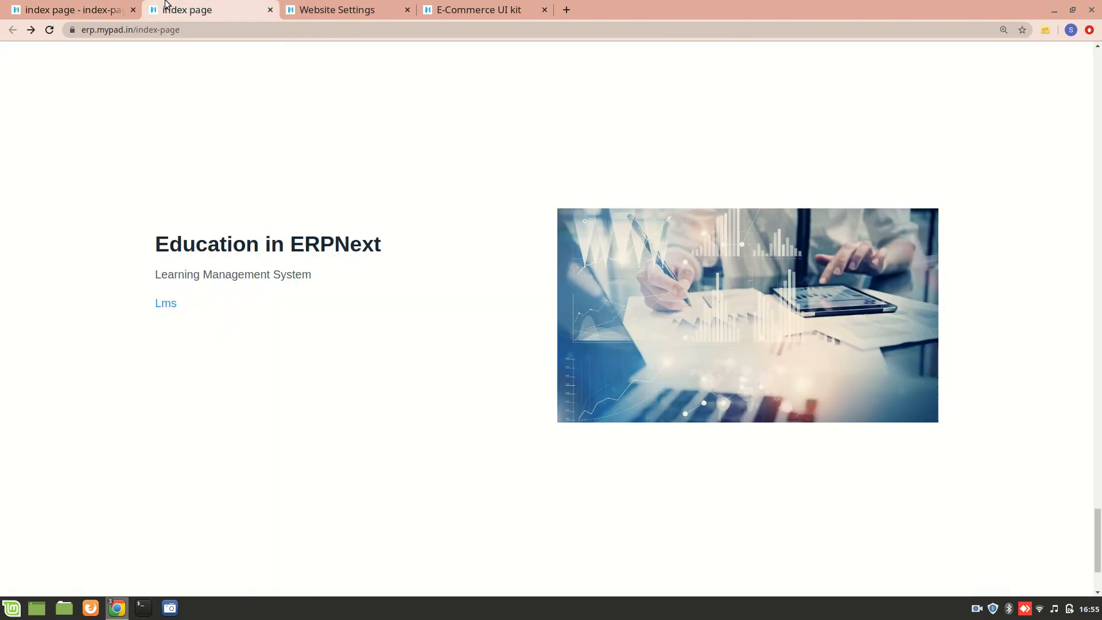
pyautogui.press('F5')
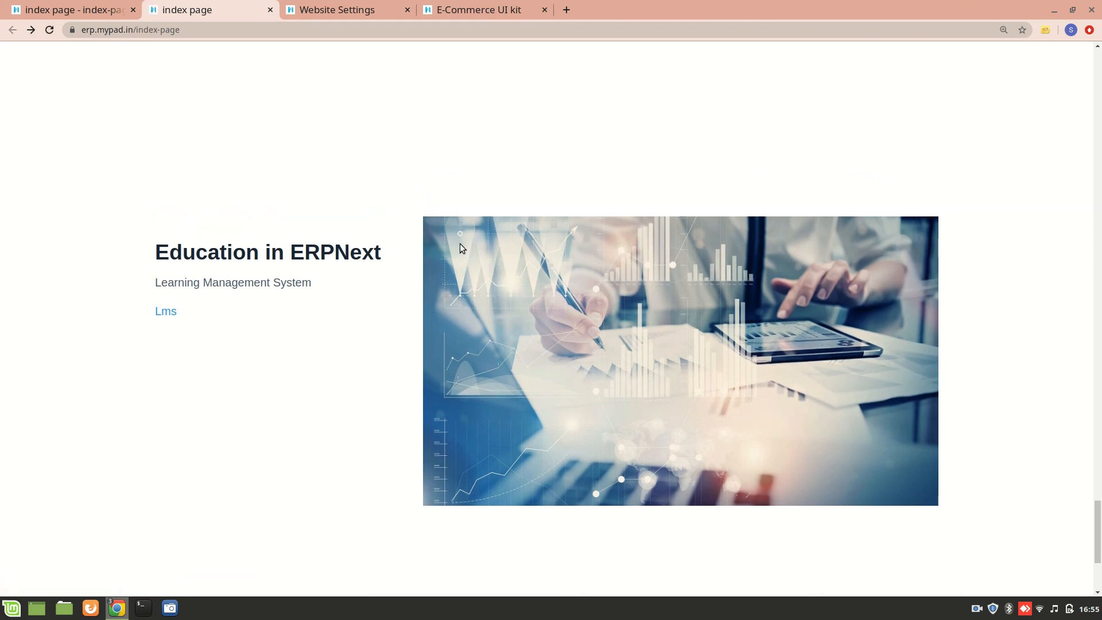
pyautogui.click(92, 10)
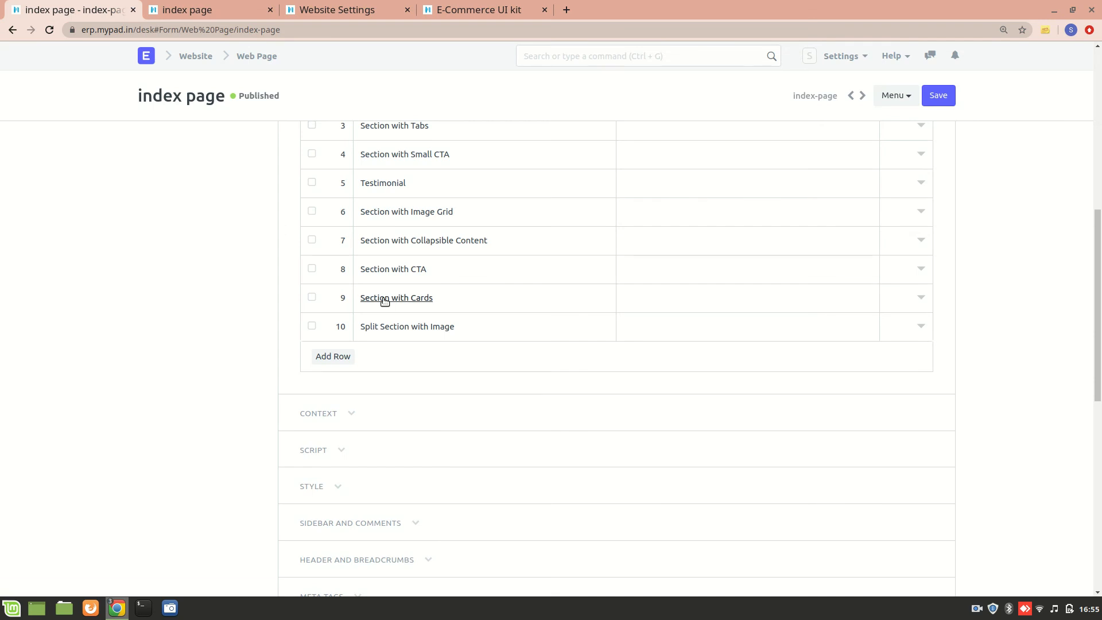
pyautogui.click(206, 6)
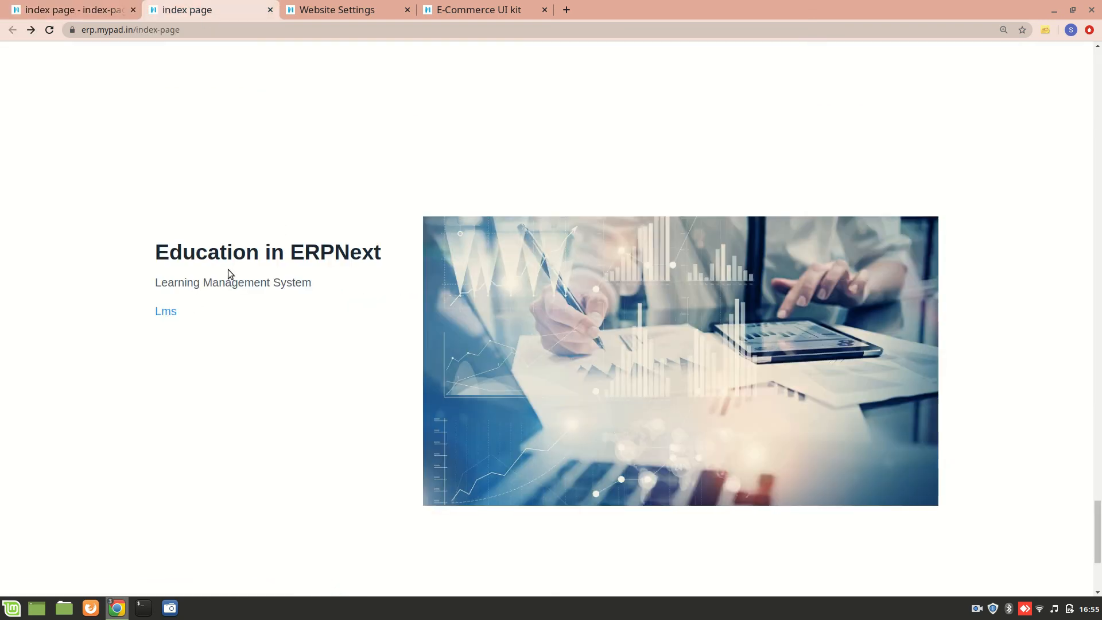
pyautogui.click(166, 312)
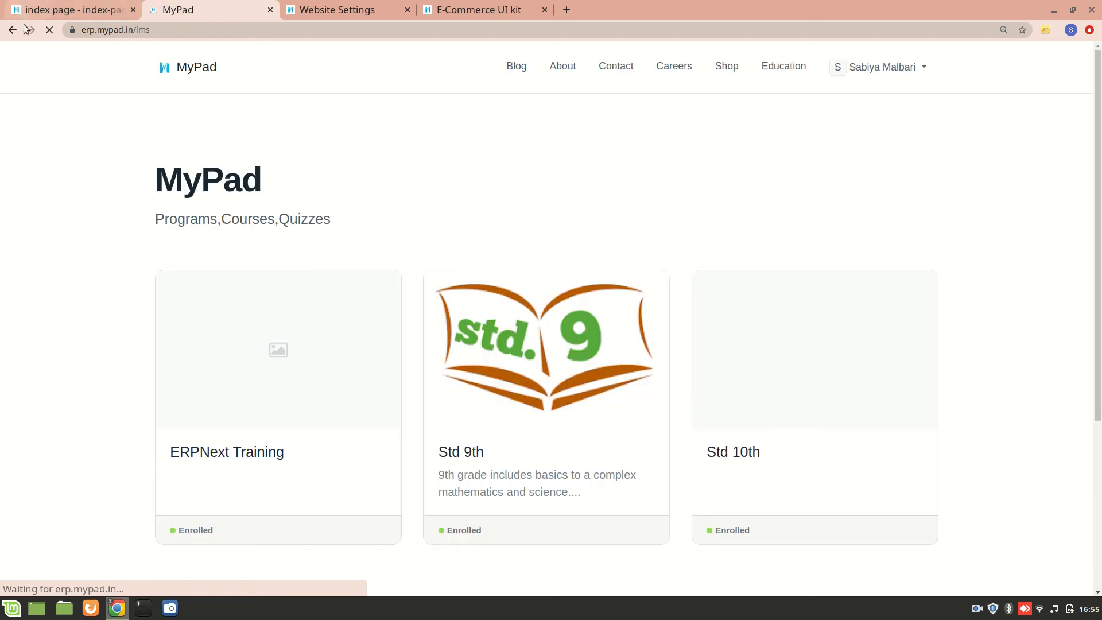
pyautogui.click(11, 31)
# Return to the index page's edit form and add an eleventh block row using the Markdown web template
pyautogui.hotkey('ctrl', 'pageup')
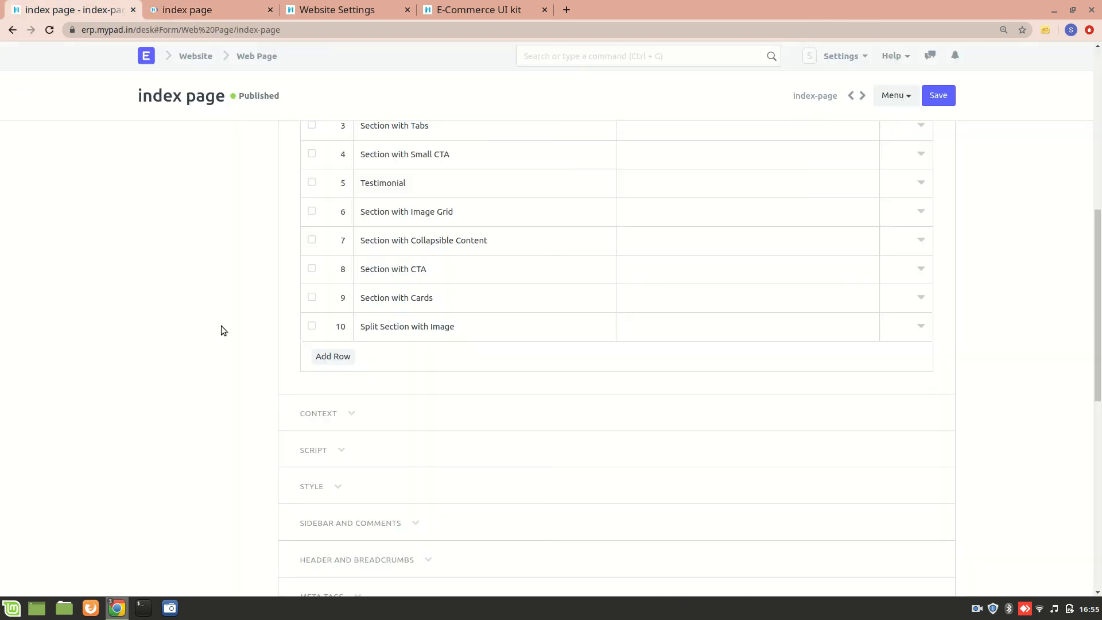
pyautogui.click(346, 356)
pyautogui.click(406, 351)
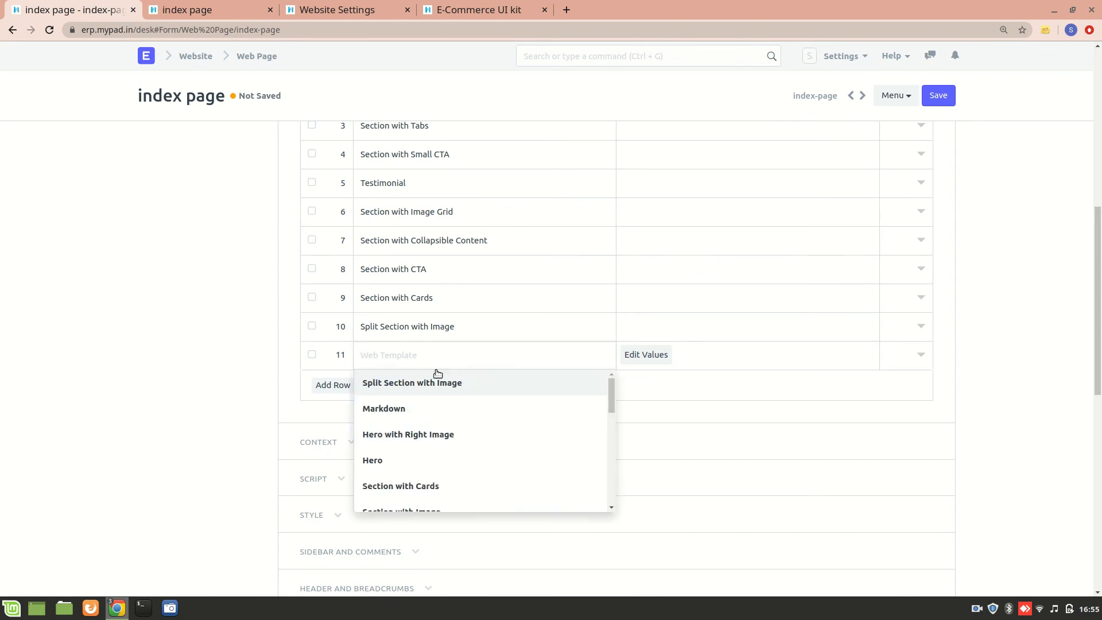
pyautogui.scroll(-1, 450, 427)
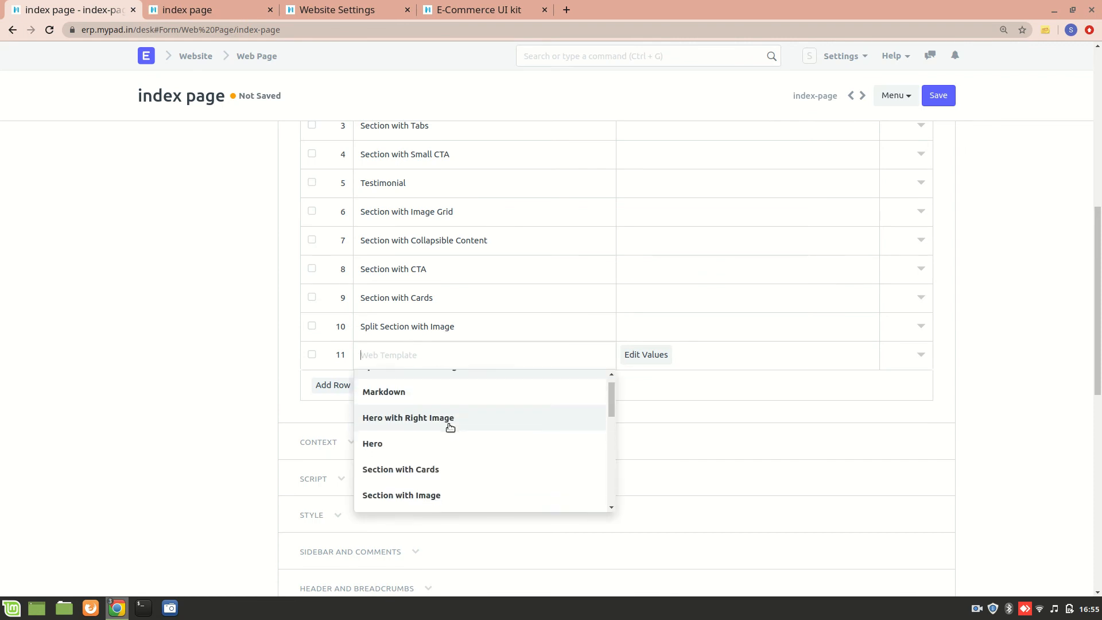
pyautogui.click(402, 396)
# Enter the Markdown block's content as "##ERPNext consulting" followed by the lines "###HR", "###CRM", "###Education" and "###Health"
pyautogui.click(614, 357)
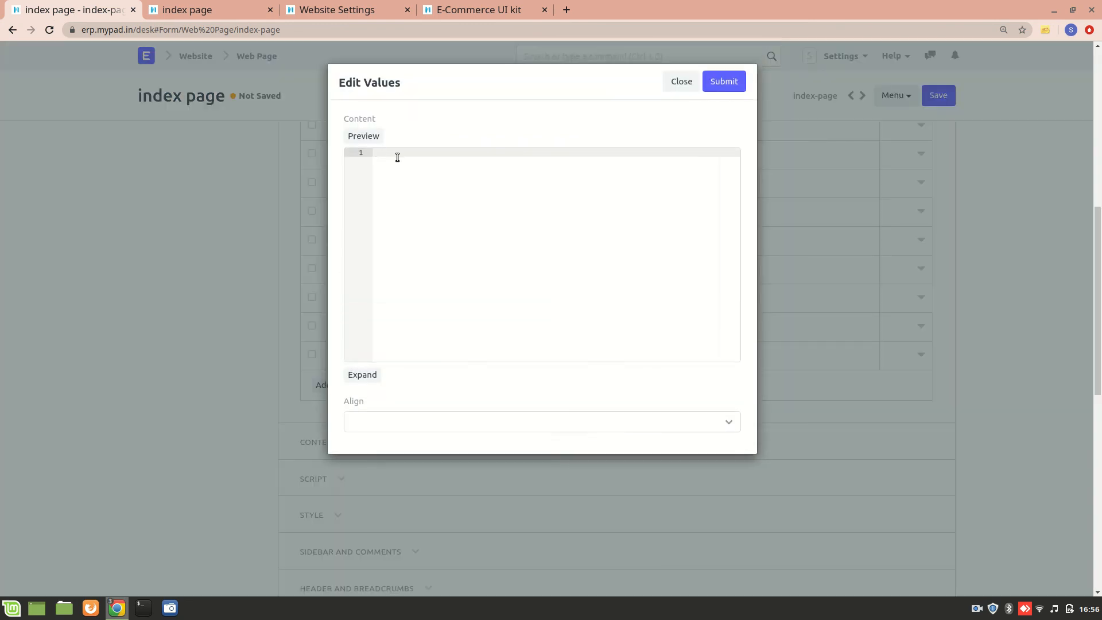
pyautogui.write('##ERPNExt consulting')
pyautogui.press('Return')
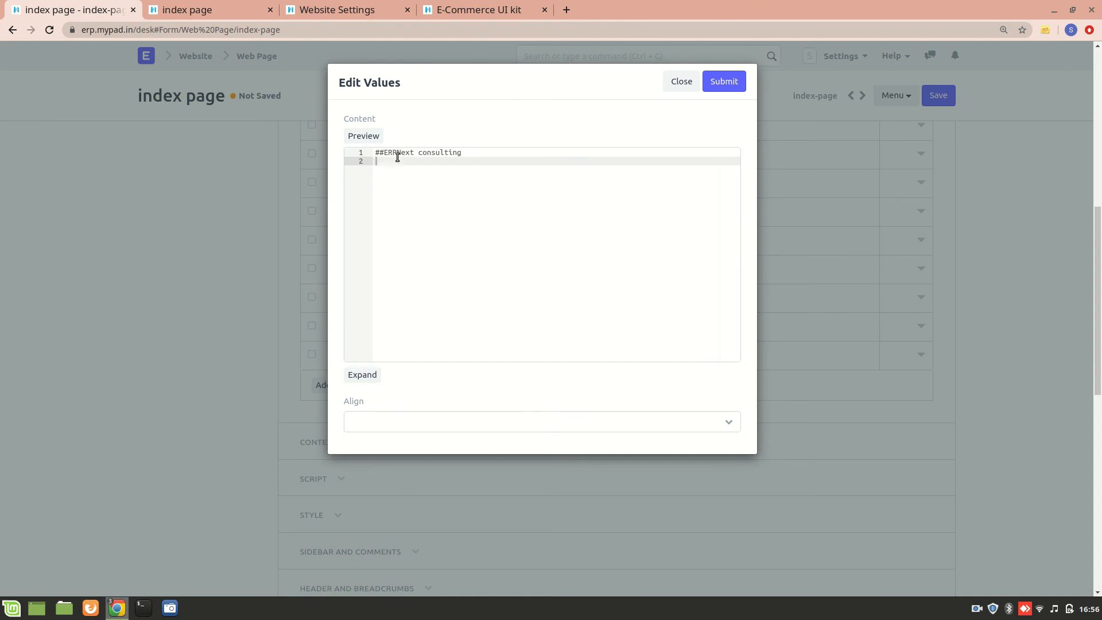
pyautogui.write('###HR')
pyautogui.press('Return')
pyautogui.write('###')
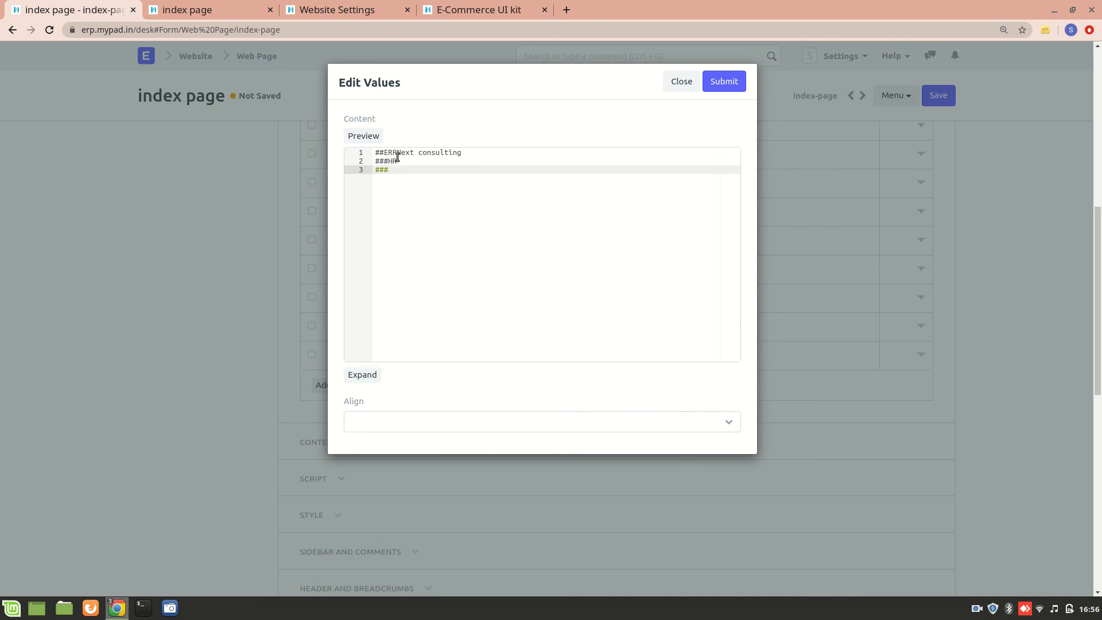
pyautogui.write('CRM')
pyautogui.press('Return')
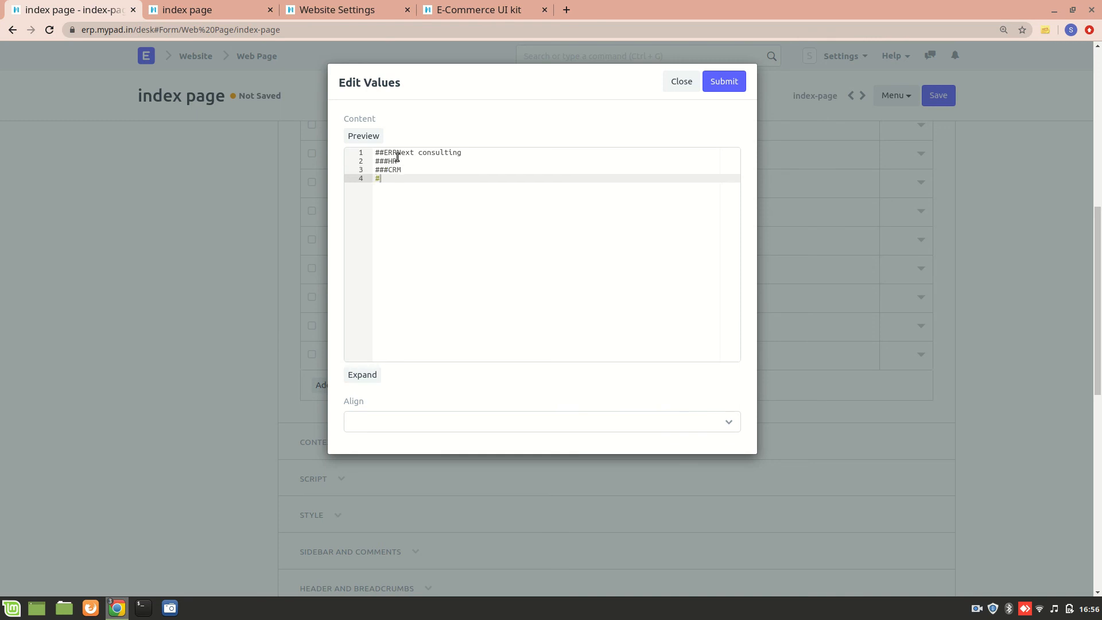
pyautogui.write('###Education')
pyautogui.press('Return')
pyautogui.write('###')
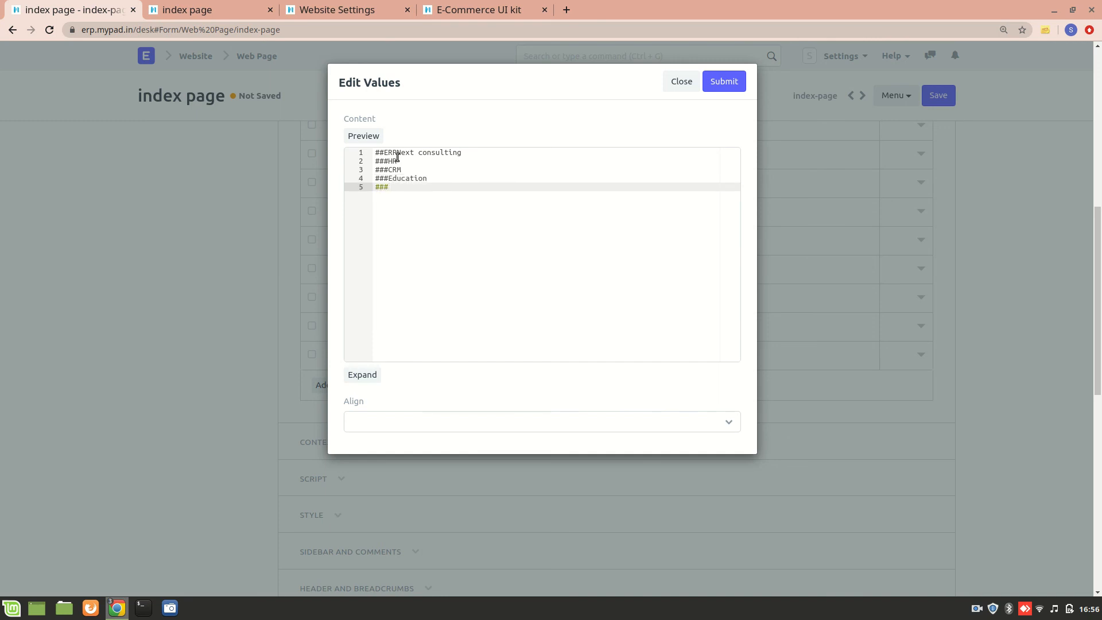
pyautogui.write('HEalth')
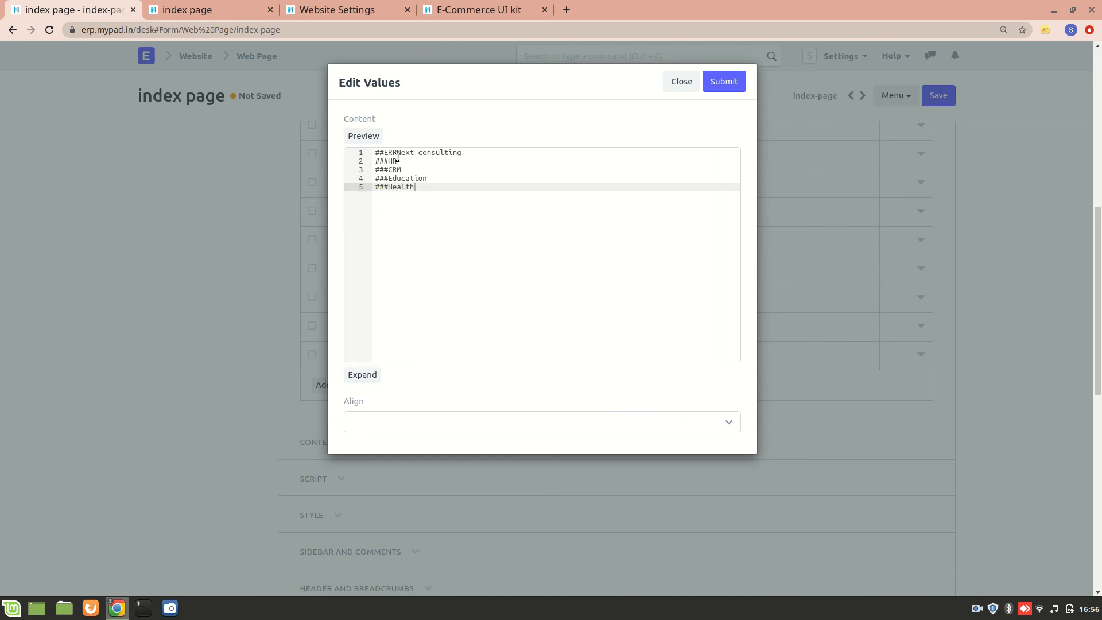
# Submit the Markdown values and save the page, and check the ERPNext consulting section on the reloaded published page
pyautogui.click(723, 81)
pyautogui.click(952, 92)
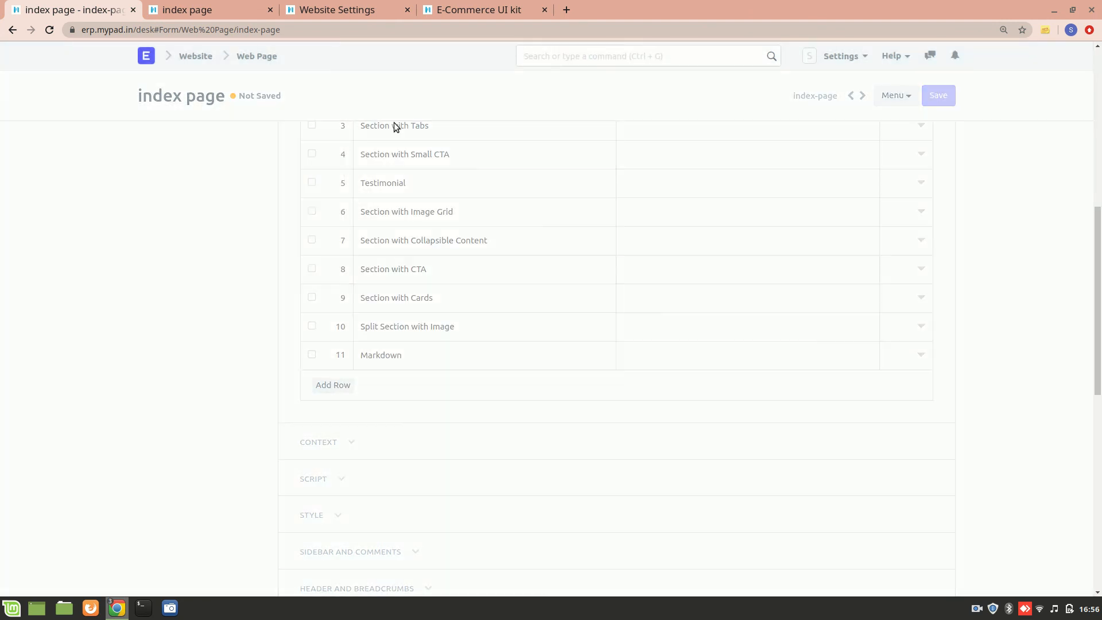
pyautogui.click(186, 3)
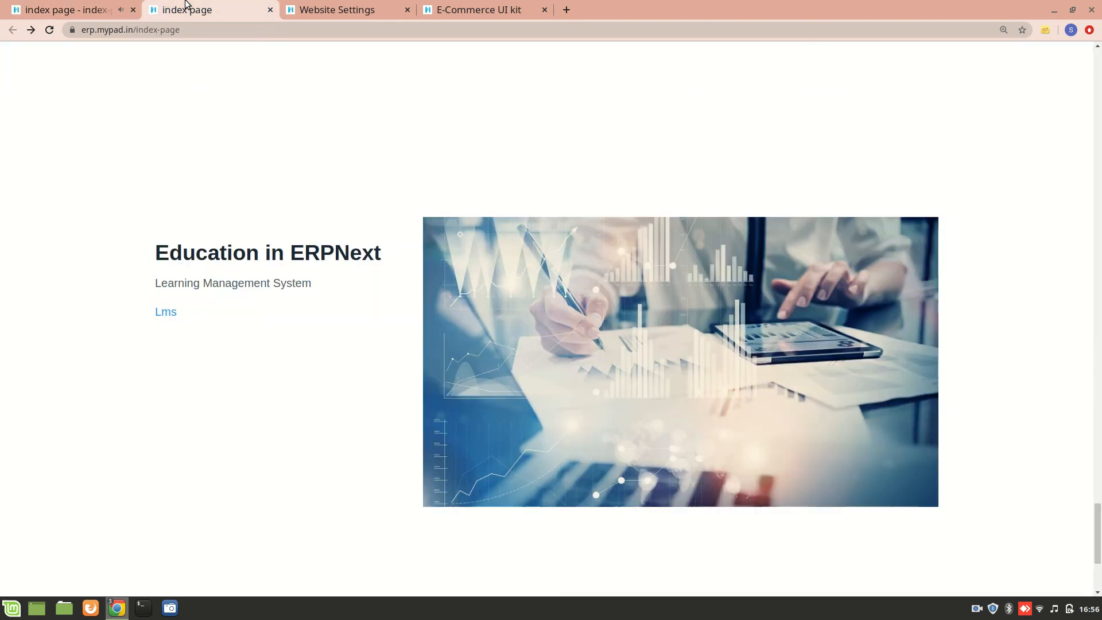
pyautogui.press('F5')
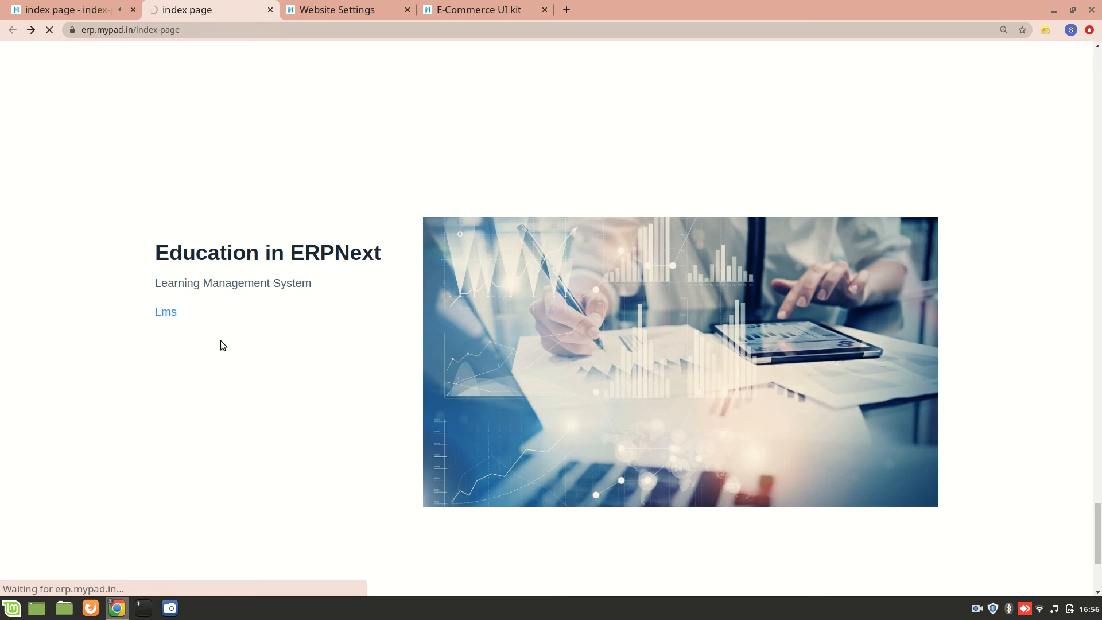
pyautogui.scroll(-3, 222, 345)
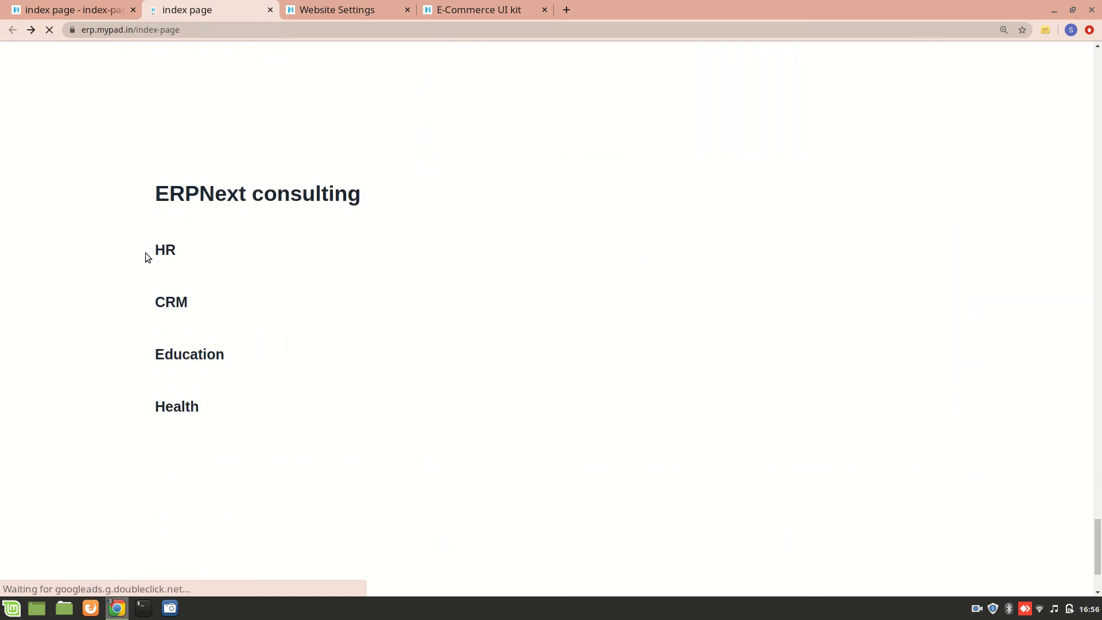
# Return to the index page's edit form, add an empty block row, and delete the Markdown block row
pyautogui.click(81, 8)
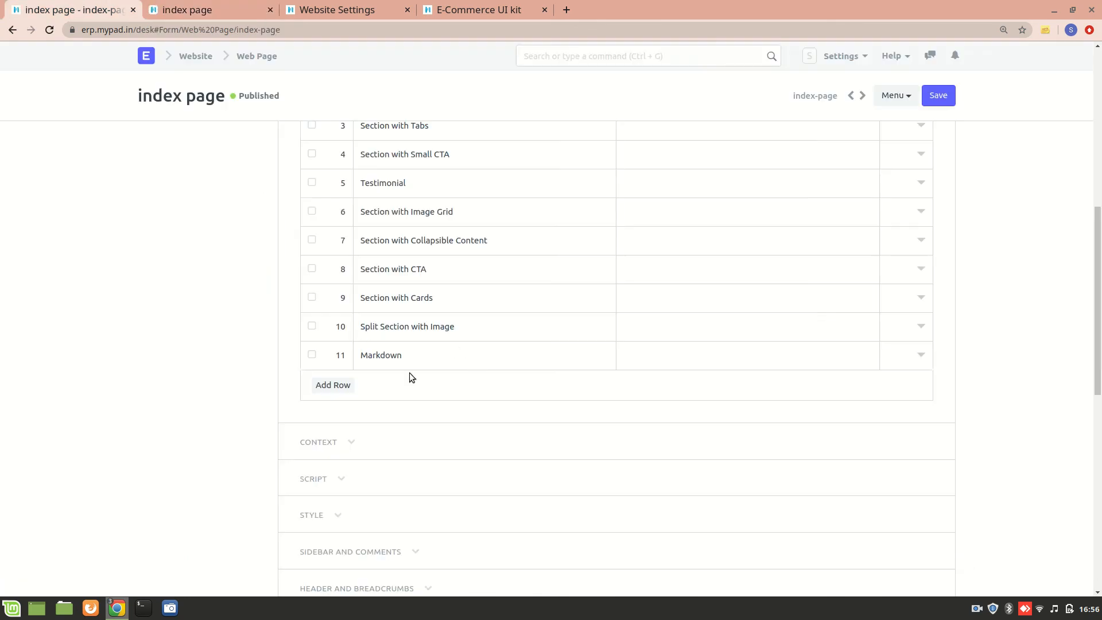
pyautogui.click(342, 386)
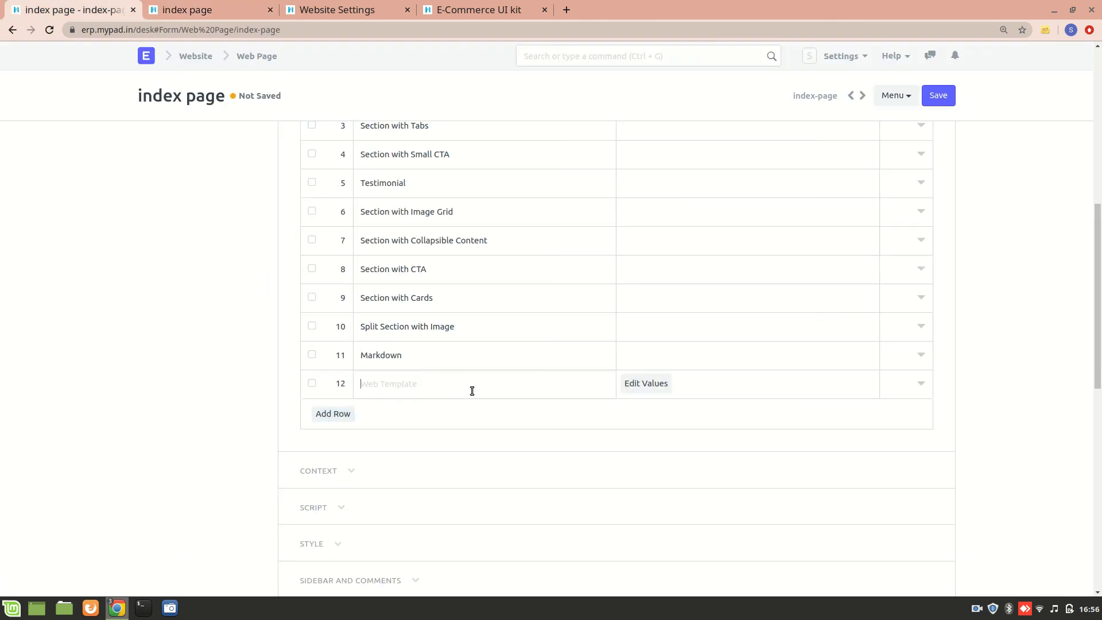
pyautogui.click(311, 354)
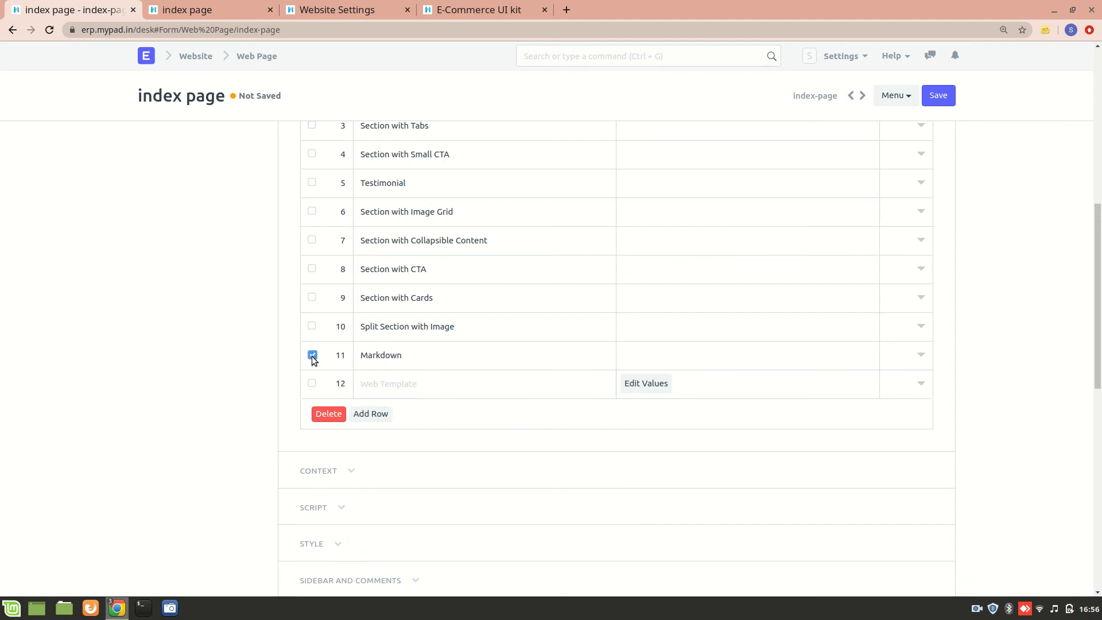
pyautogui.click(325, 414)
# Look through the web templates offered for the empty eleventh block row, and compare them with the sections on the published page
pyautogui.click(386, 357)
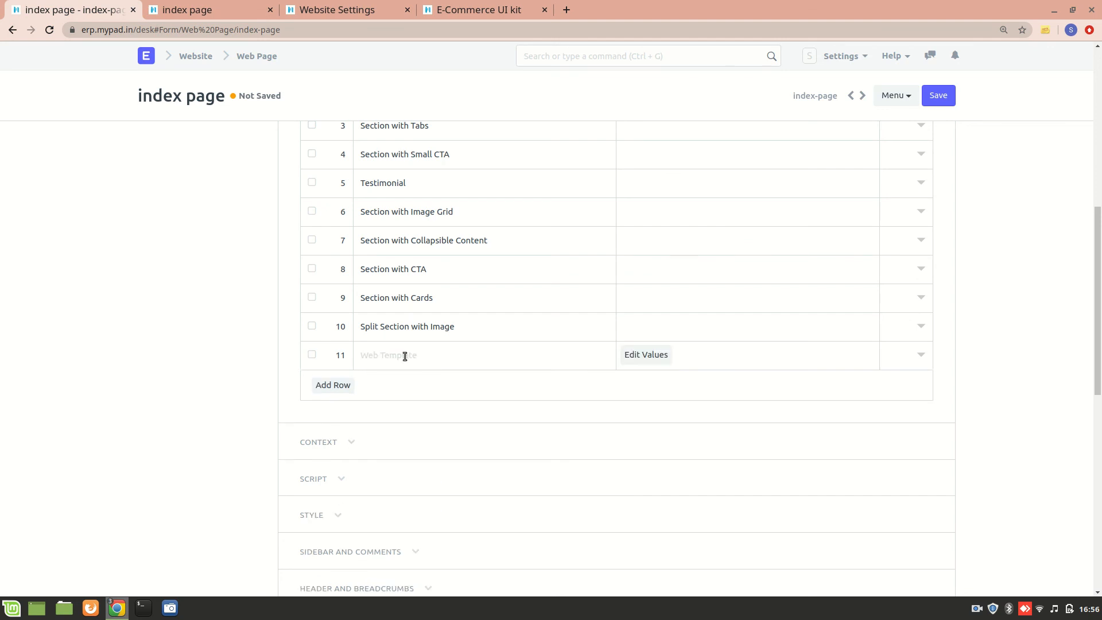
pyautogui.scroll(-5, 476, 459)
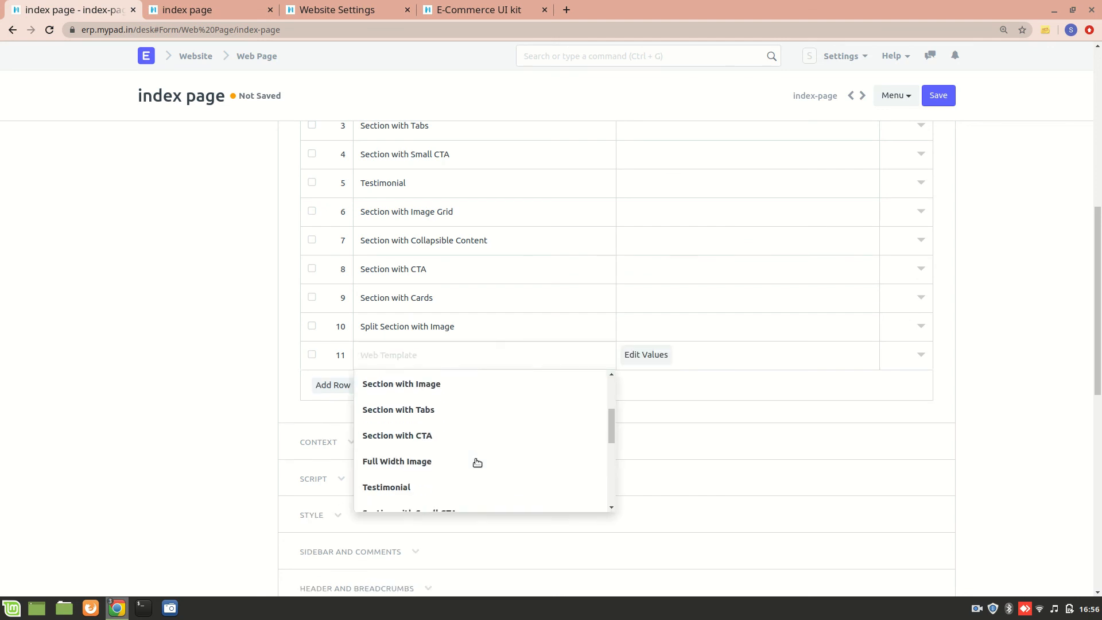
pyautogui.scroll(-1, 475, 460)
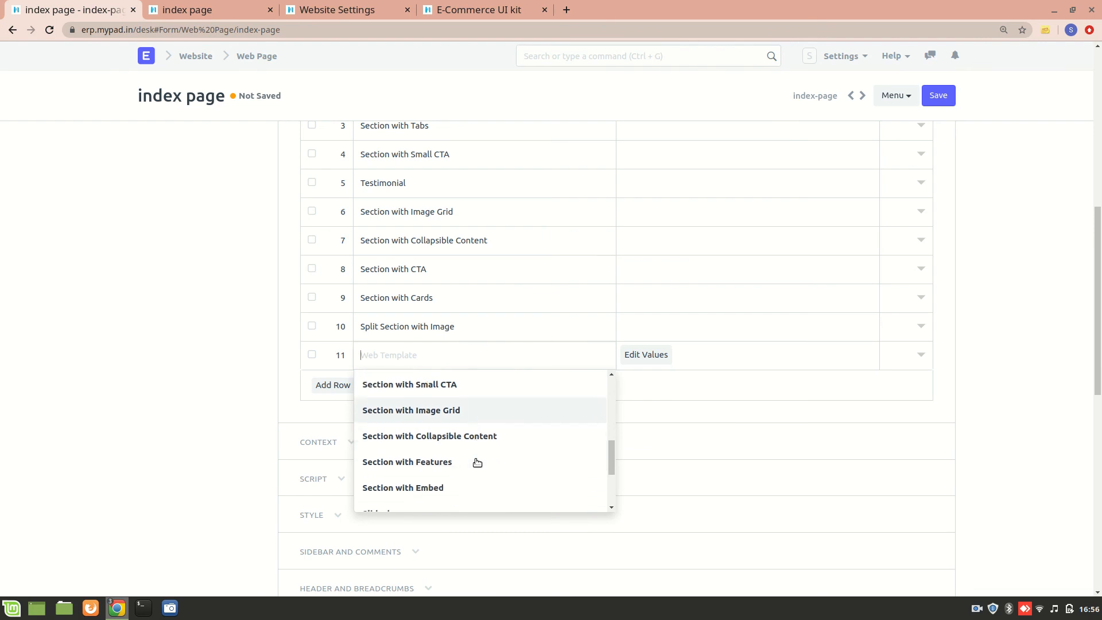
pyautogui.scroll(5, 405, 442)
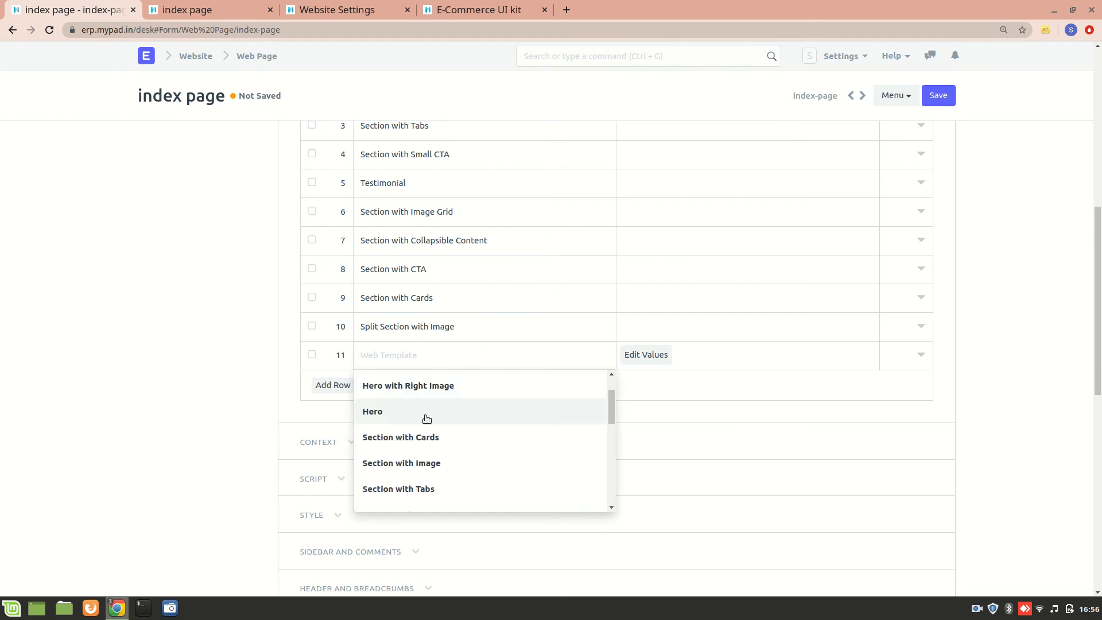
pyautogui.scroll(-1, 443, 435)
pyautogui.scroll(-1, 423, 437)
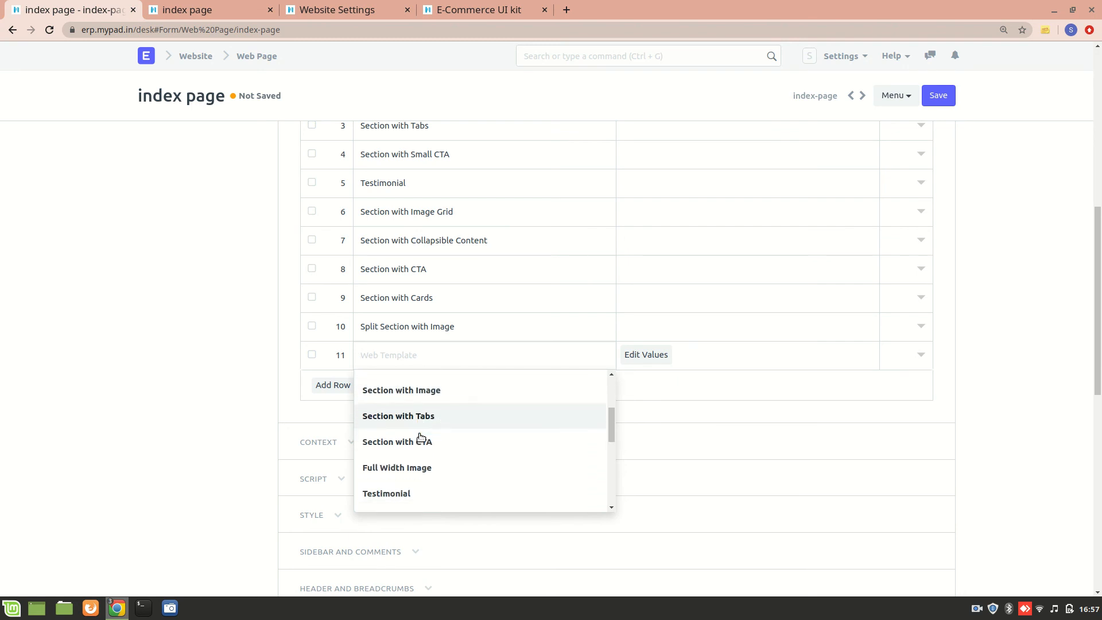
pyautogui.scroll(-1, 439, 456)
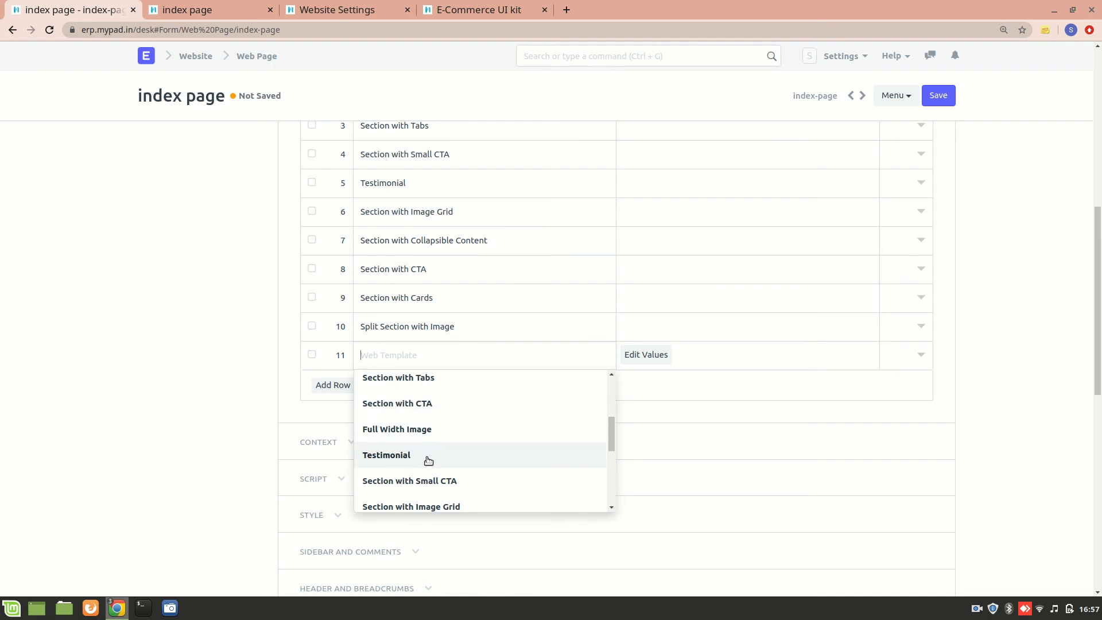
pyautogui.scroll(-1, 427, 460)
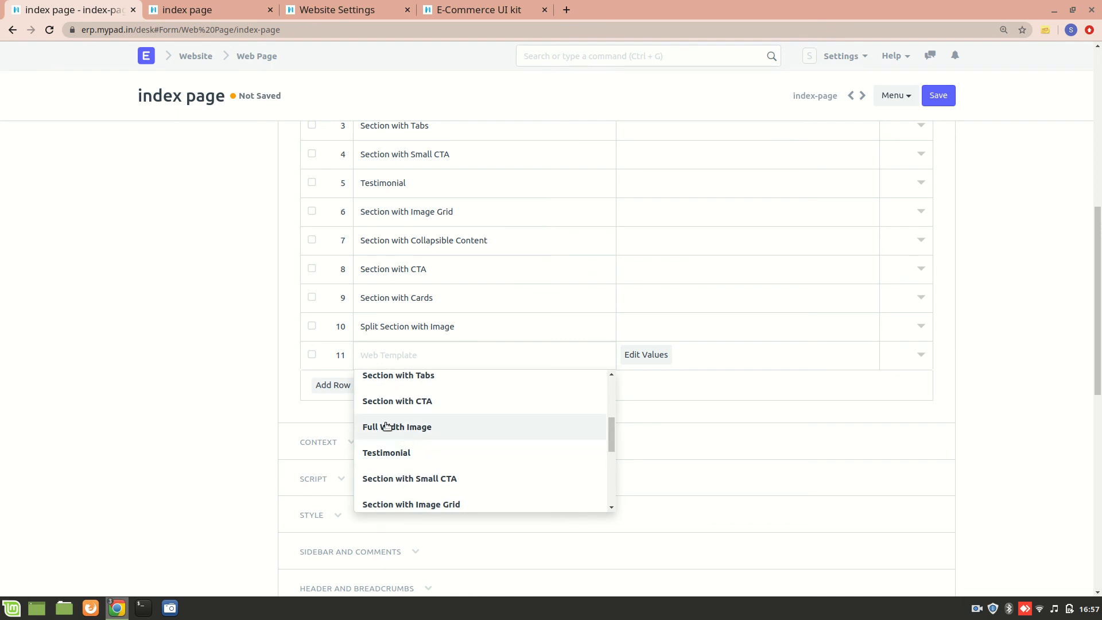
pyautogui.scroll(-1, 418, 448)
pyautogui.click(225, 12)
pyautogui.scroll(10, 238, 190)
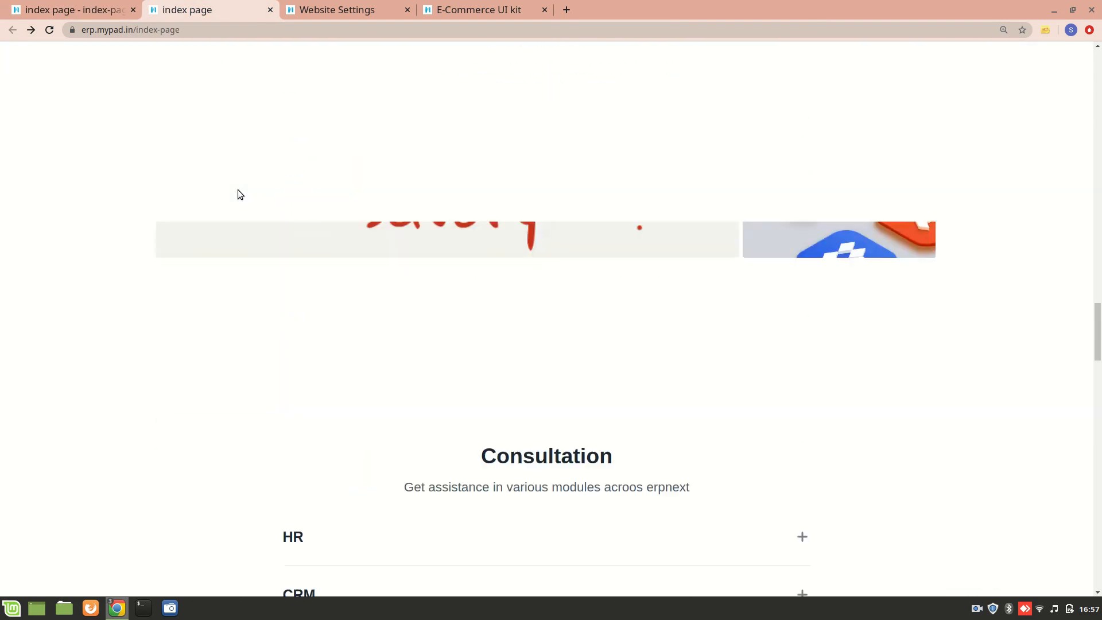
pyautogui.click(89, 3)
# Review the web template choices for the empty row again, through to Standard Footer and Standard Navbar
pyautogui.click(402, 356)
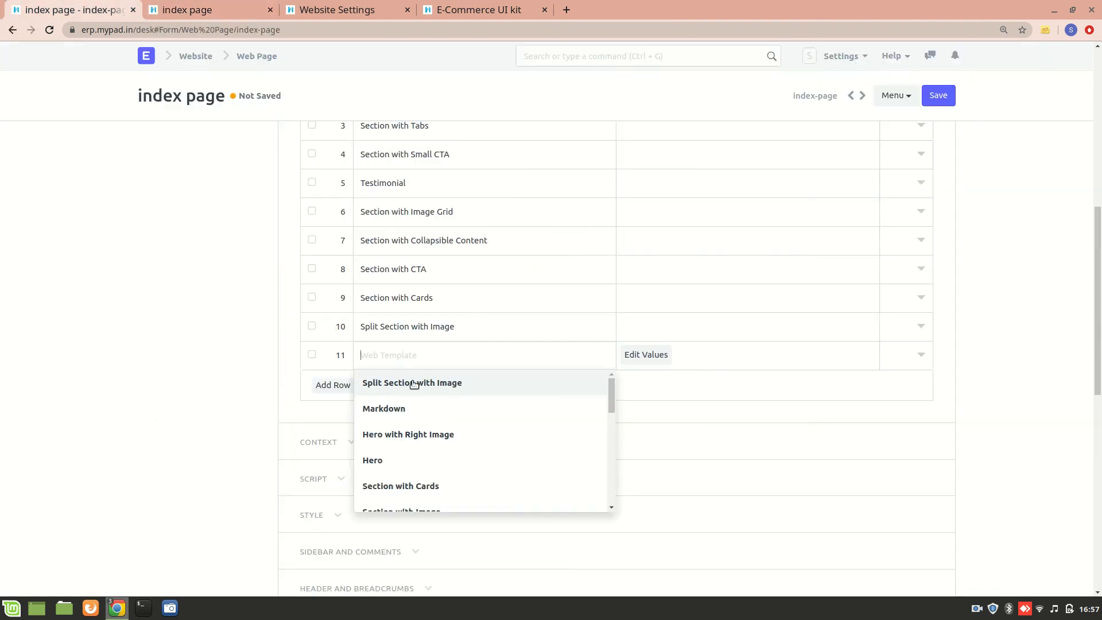
pyautogui.scroll(-4, 425, 426)
pyautogui.scroll(-3, 425, 426)
pyautogui.scroll(3, 425, 426)
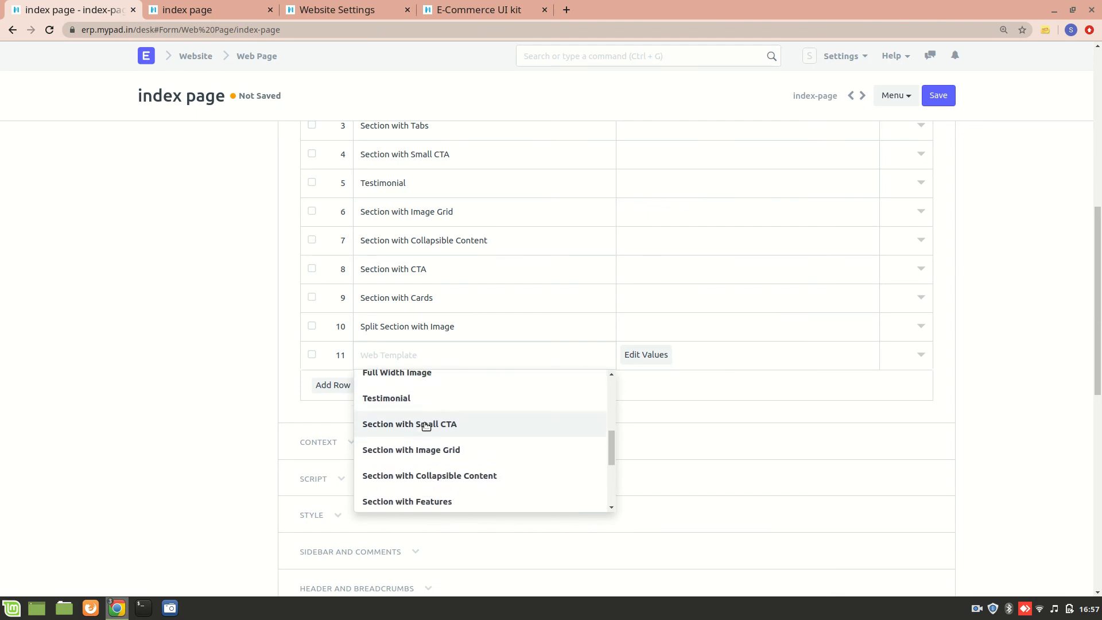
pyautogui.scroll(1, 425, 425)
pyautogui.scroll(-2, 442, 421)
pyautogui.scroll(1, 395, 394)
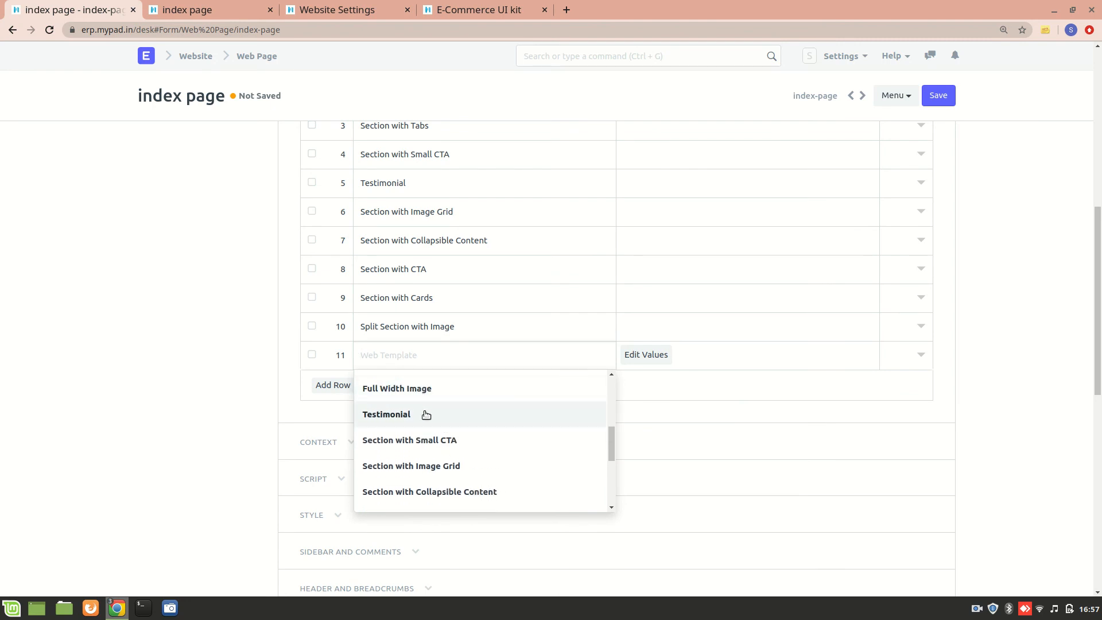
pyautogui.scroll(-2, 450, 459)
pyautogui.scroll(-1, 453, 458)
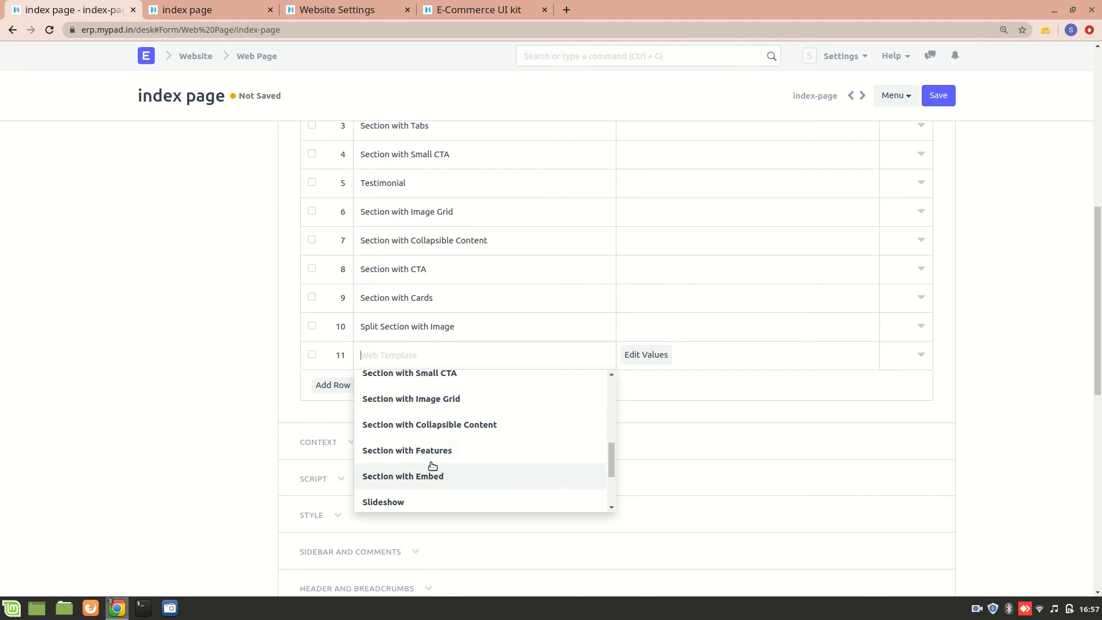
pyautogui.scroll(2, 442, 431)
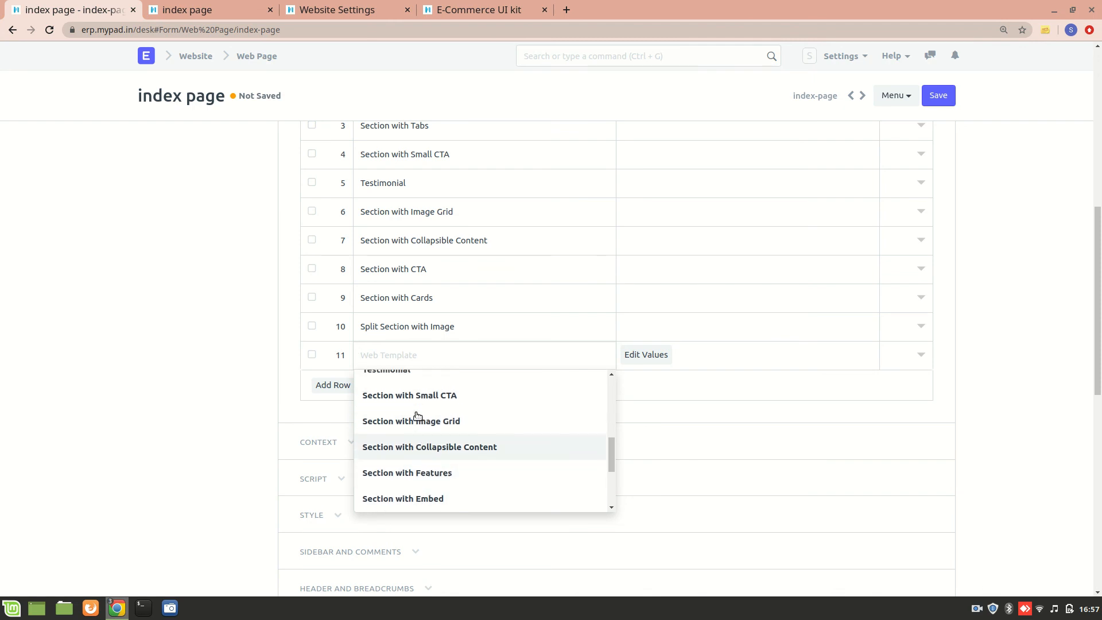
pyautogui.scroll(1, 404, 435)
pyautogui.scroll(-4, 405, 434)
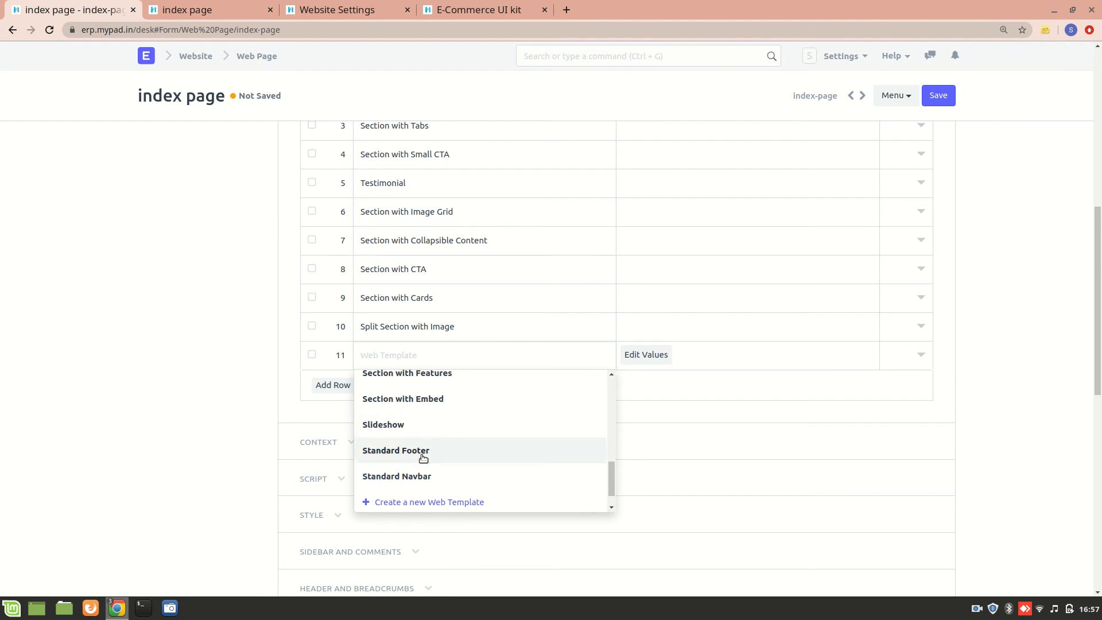
# Leave the eleventh row without a web template and save the index page
pyautogui.click(218, 438)
pyautogui.scroll(3, 350, 409)
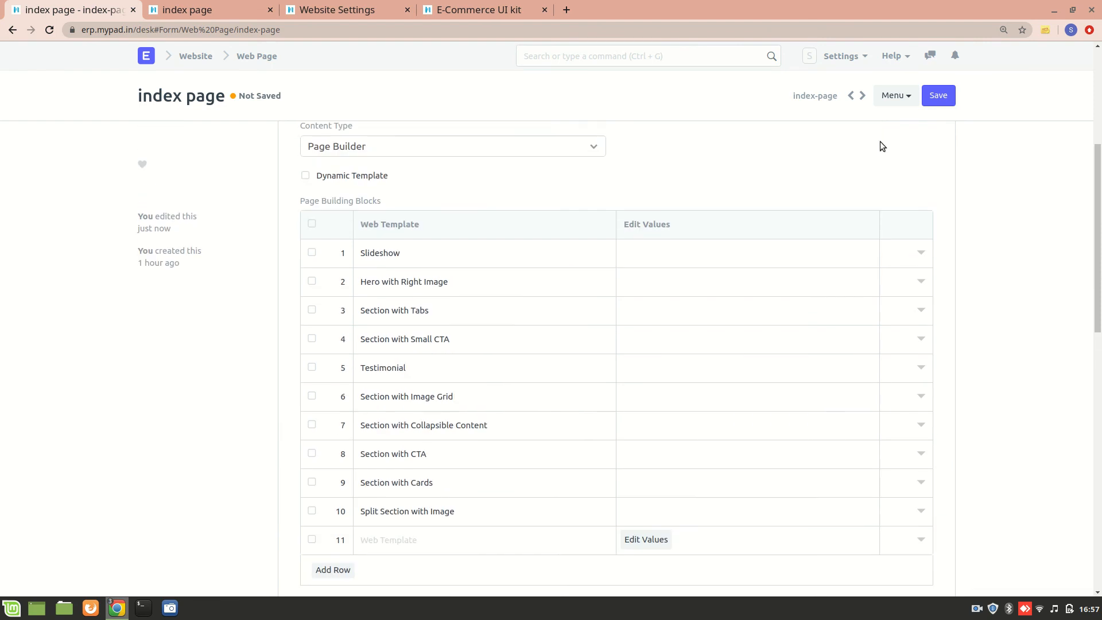
pyautogui.click(945, 100)
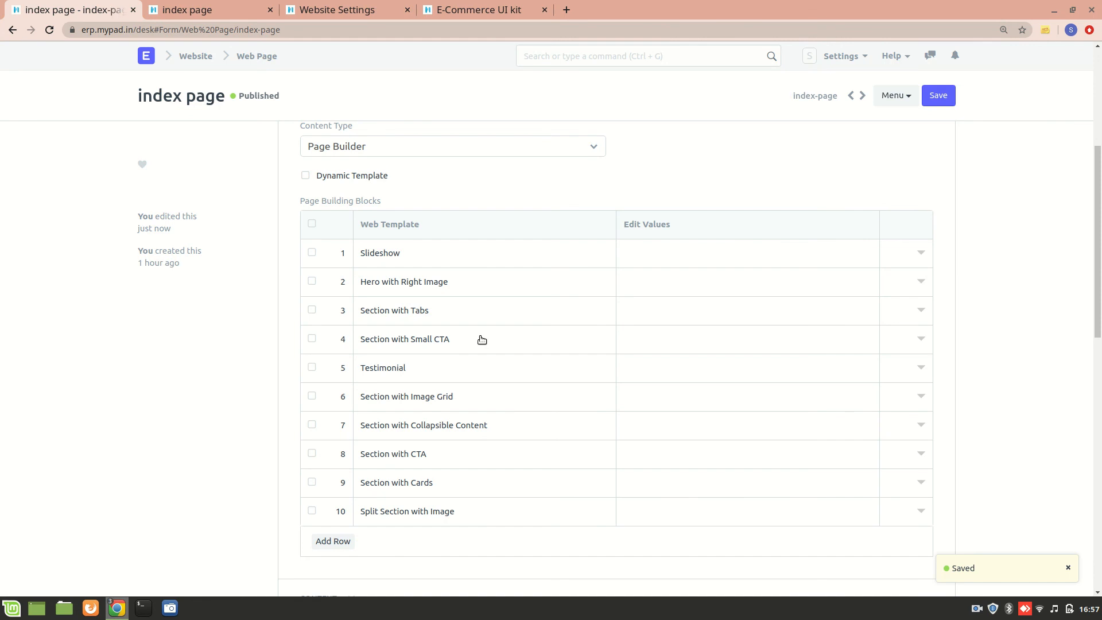
pyautogui.scroll(4, 481, 339)
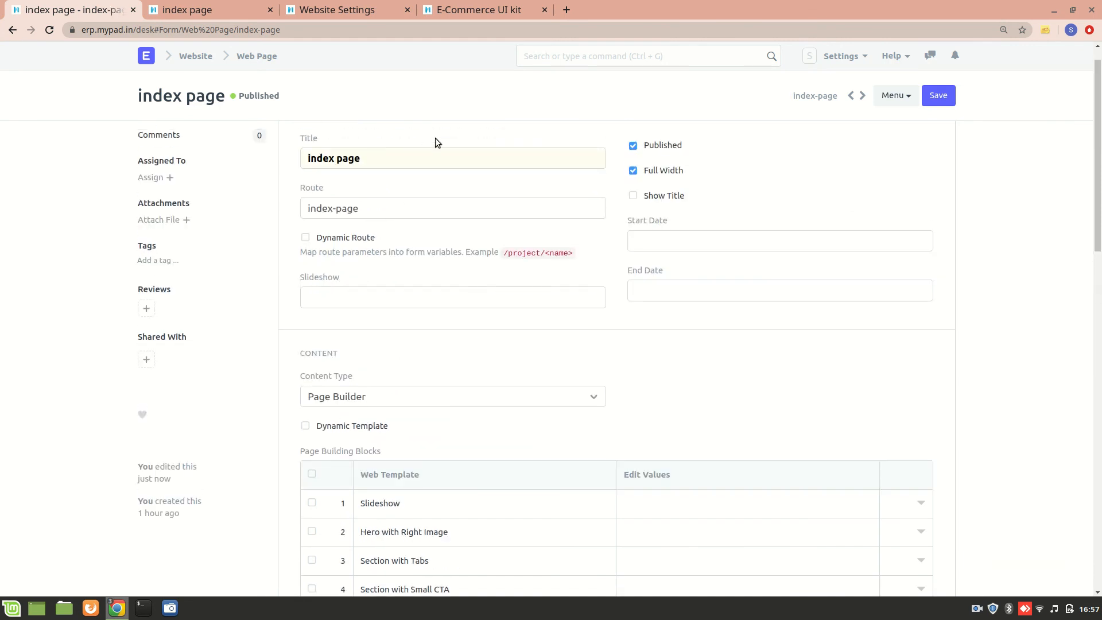
# Reload the published index page and review it from the slideshow down to the Our Products image grid
pyautogui.click(200, 8)
pyautogui.scroll(3, 323, 313)
pyautogui.hotkey('ctrl', 'r')
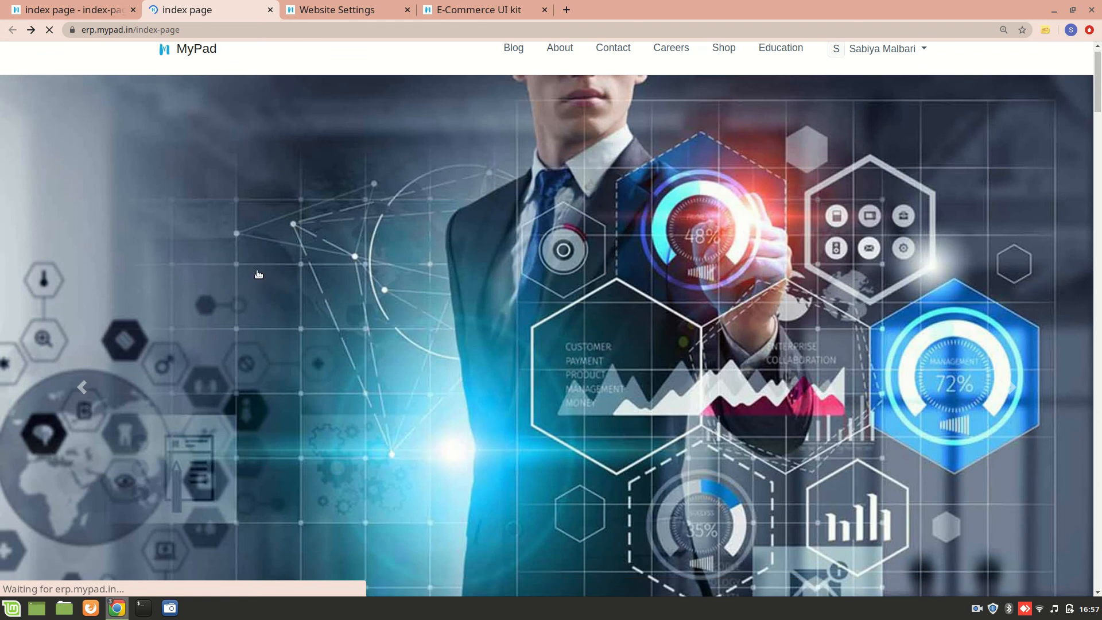
pyautogui.scroll(-10, 304, 241)
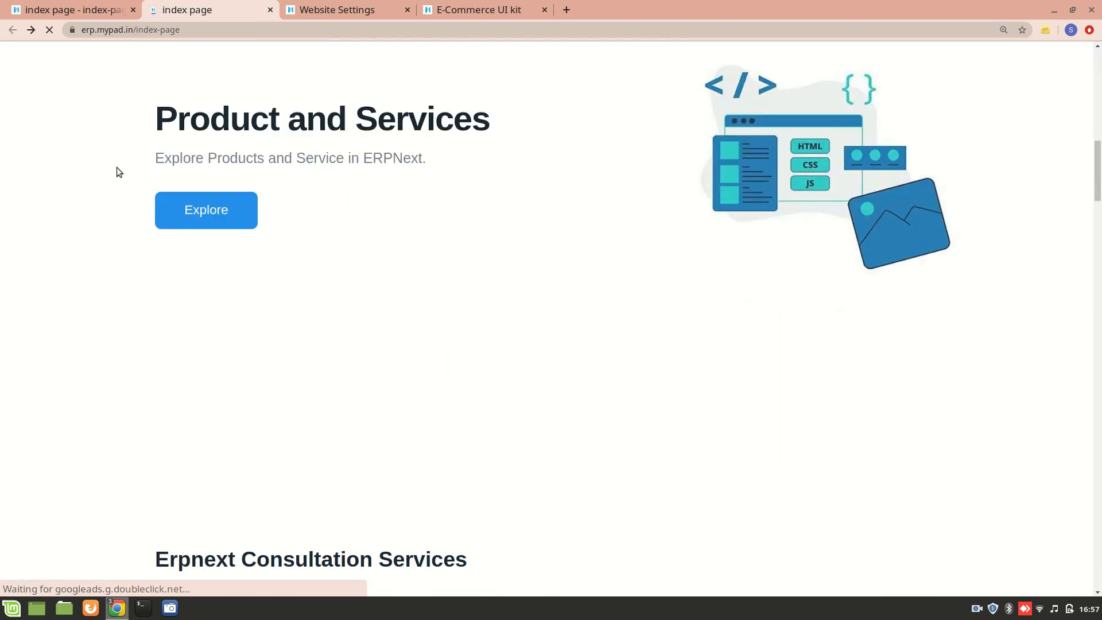
pyautogui.scroll(-3, 319, 274)
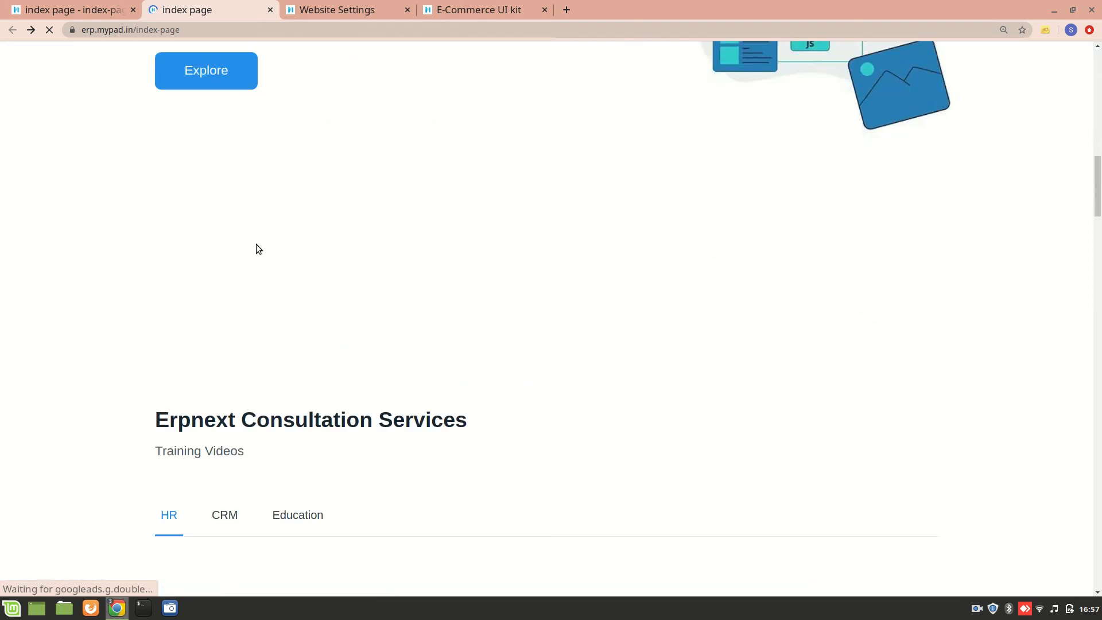
pyautogui.scroll(-5, 256, 273)
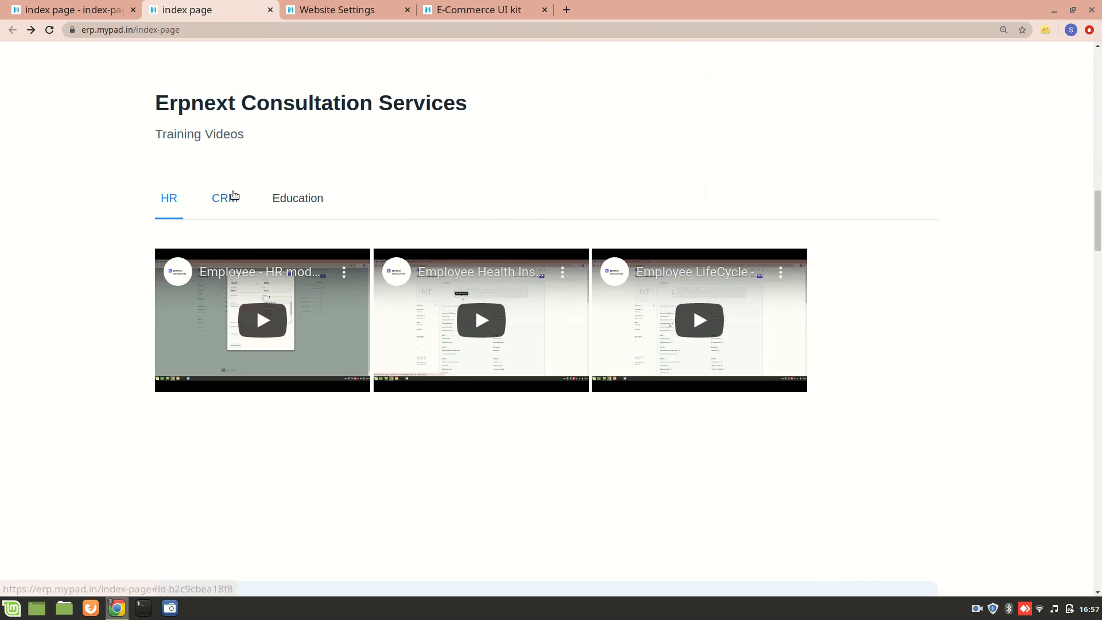
pyautogui.scroll(-8, 231, 194)
pyautogui.scroll(-5, 258, 264)
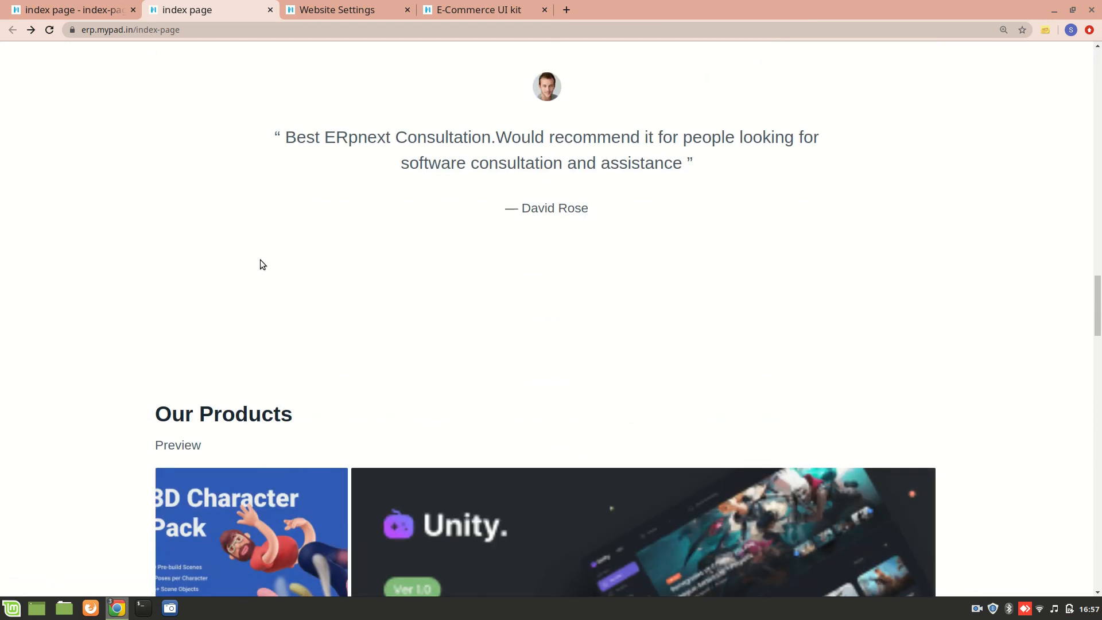
pyautogui.scroll(-4, 335, 229)
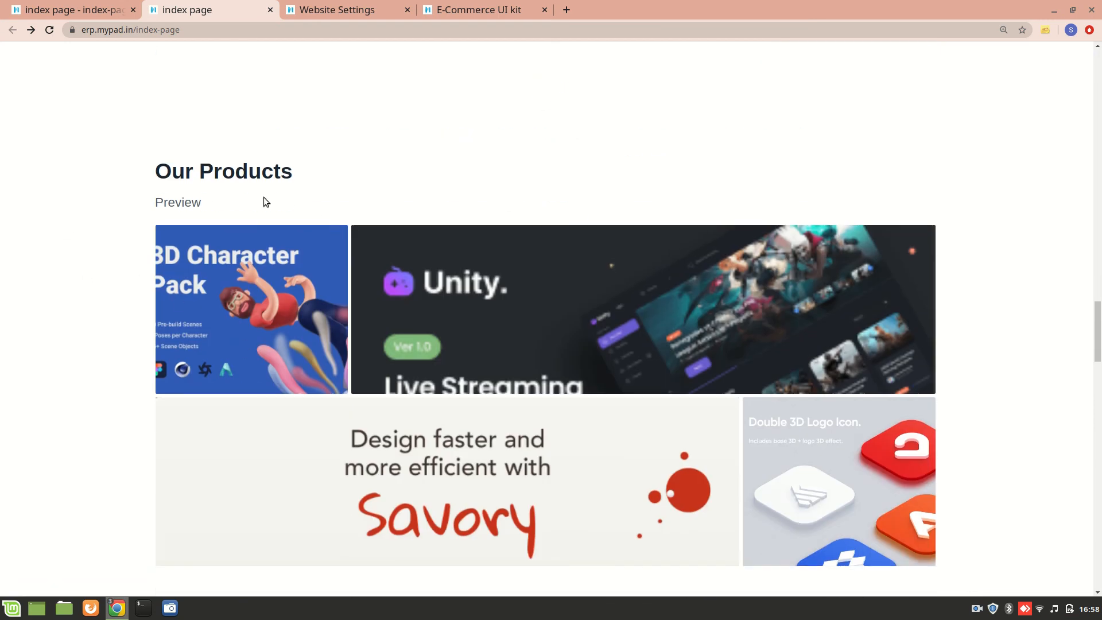
# Review the rest of the published page, from the Consultation section through Products and Education in ERPNext to the footer
pyautogui.scroll(-10, 259, 202)
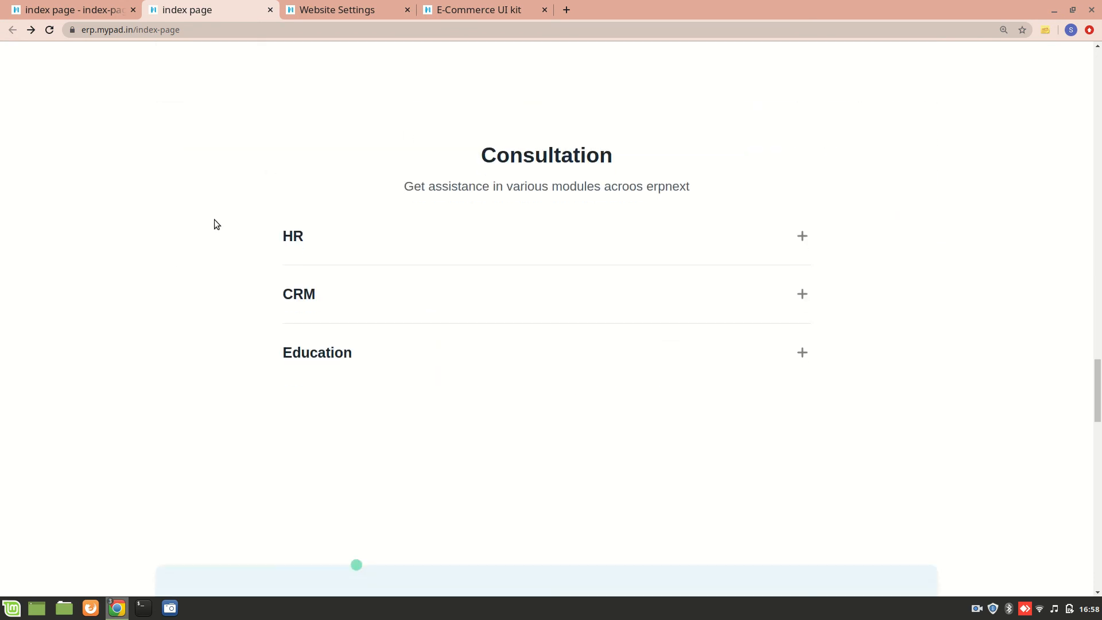
pyautogui.scroll(-3, 174, 270)
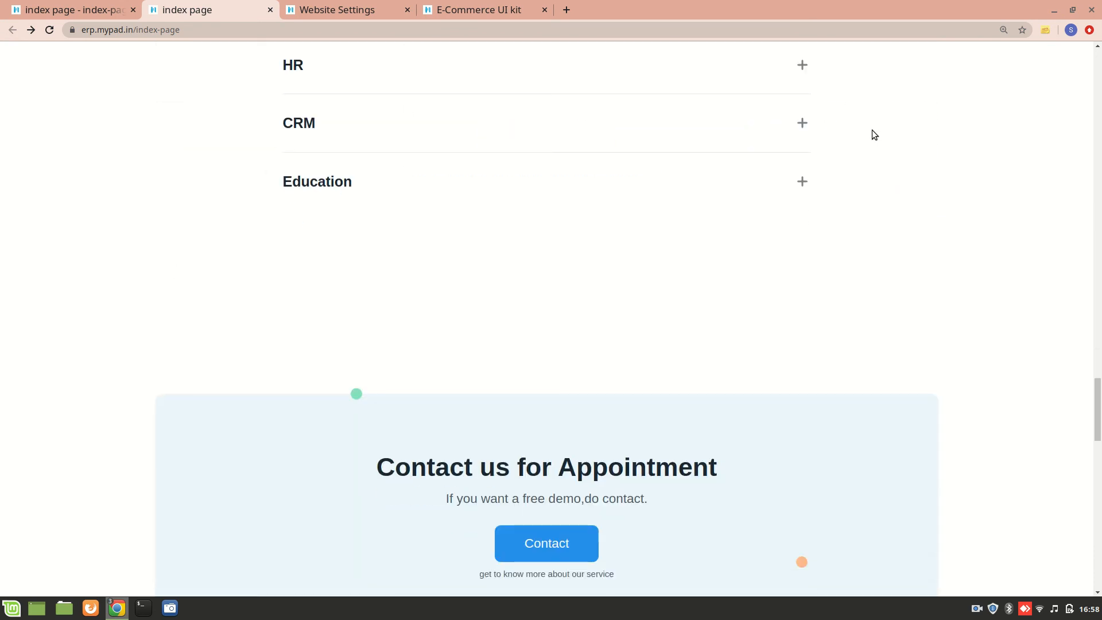
pyautogui.click(801, 182)
pyautogui.scroll(-5, 669, 229)
pyautogui.scroll(-4, 447, 261)
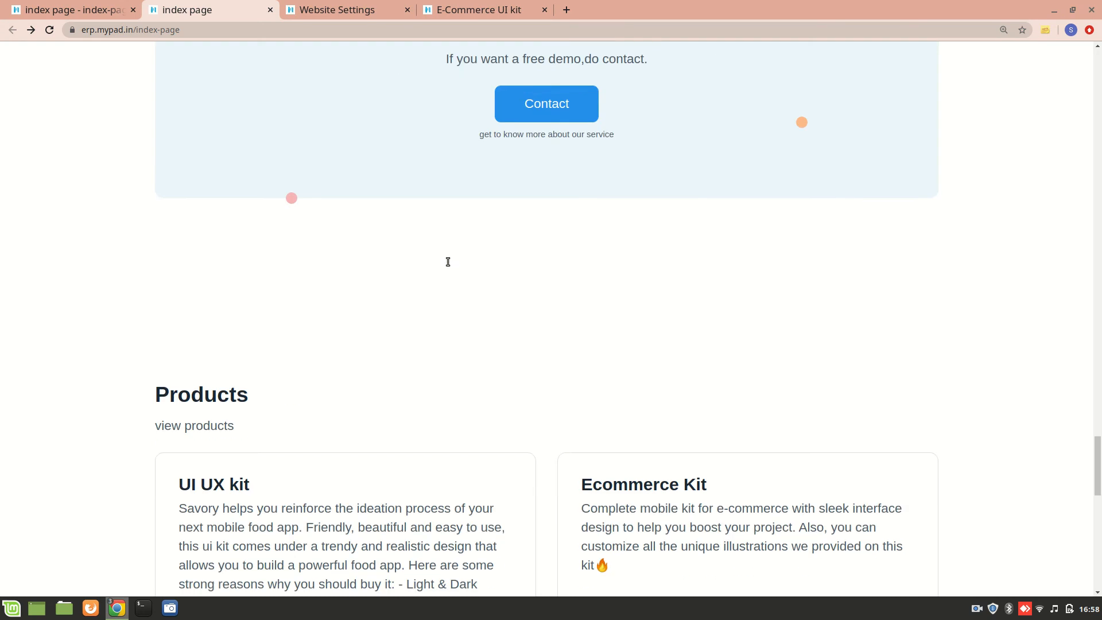
pyautogui.scroll(-6, 321, 198)
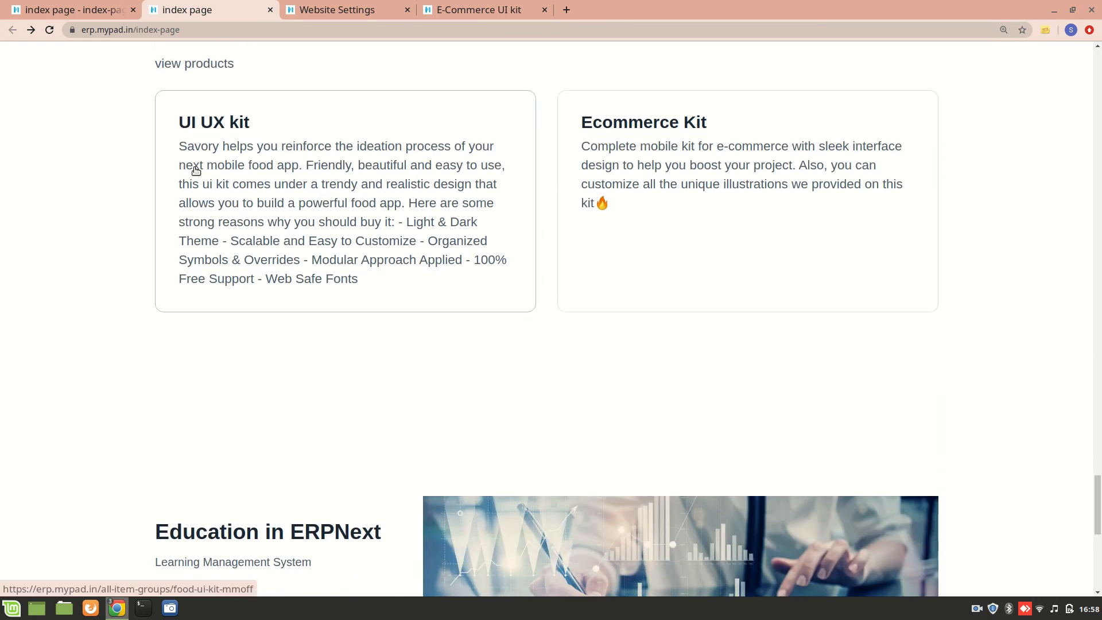
pyautogui.scroll(-9, 296, 287)
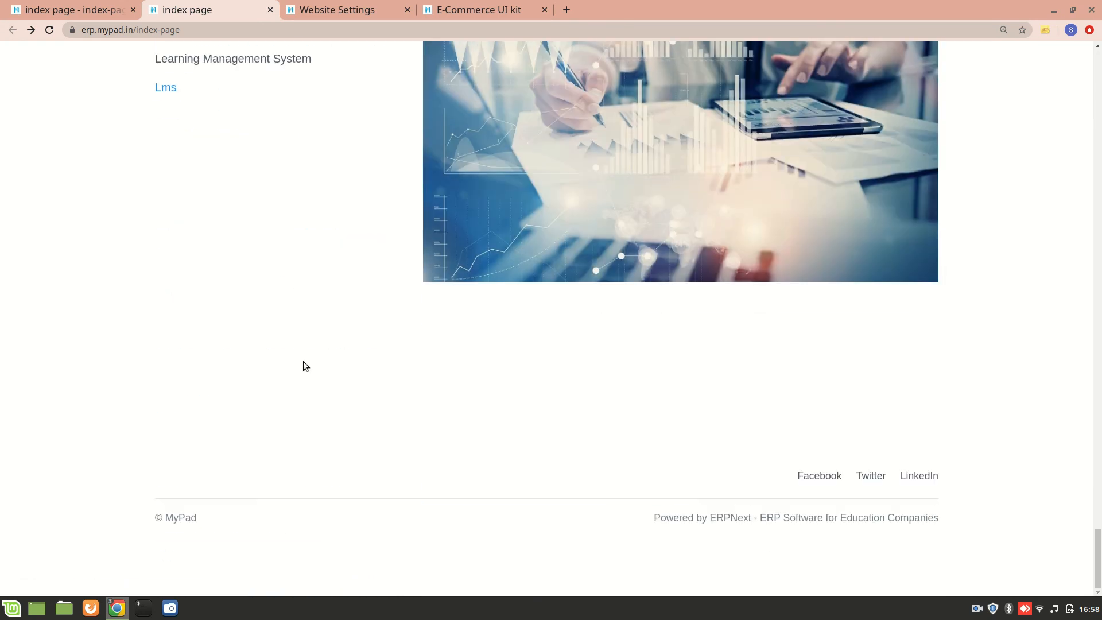
pyautogui.click(55, 4)
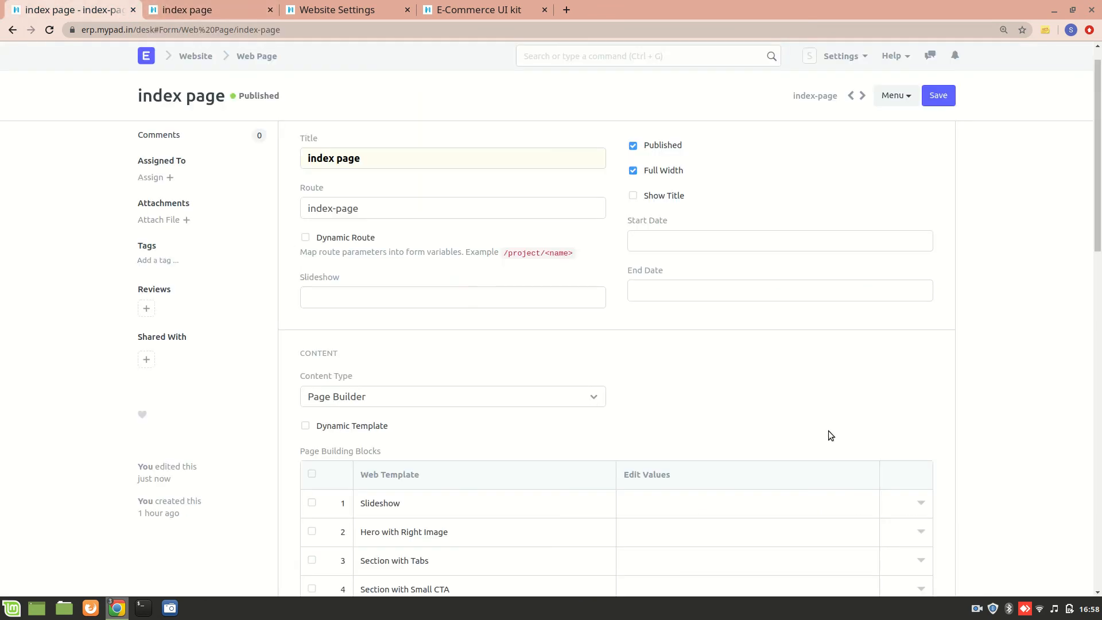
pyautogui.click(974, 608)
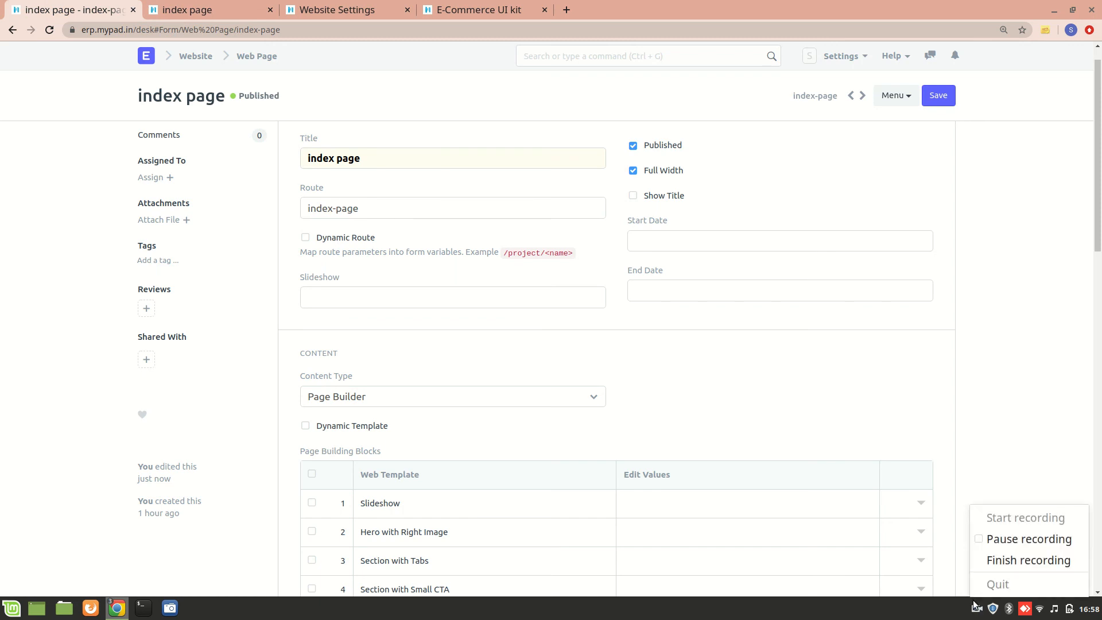